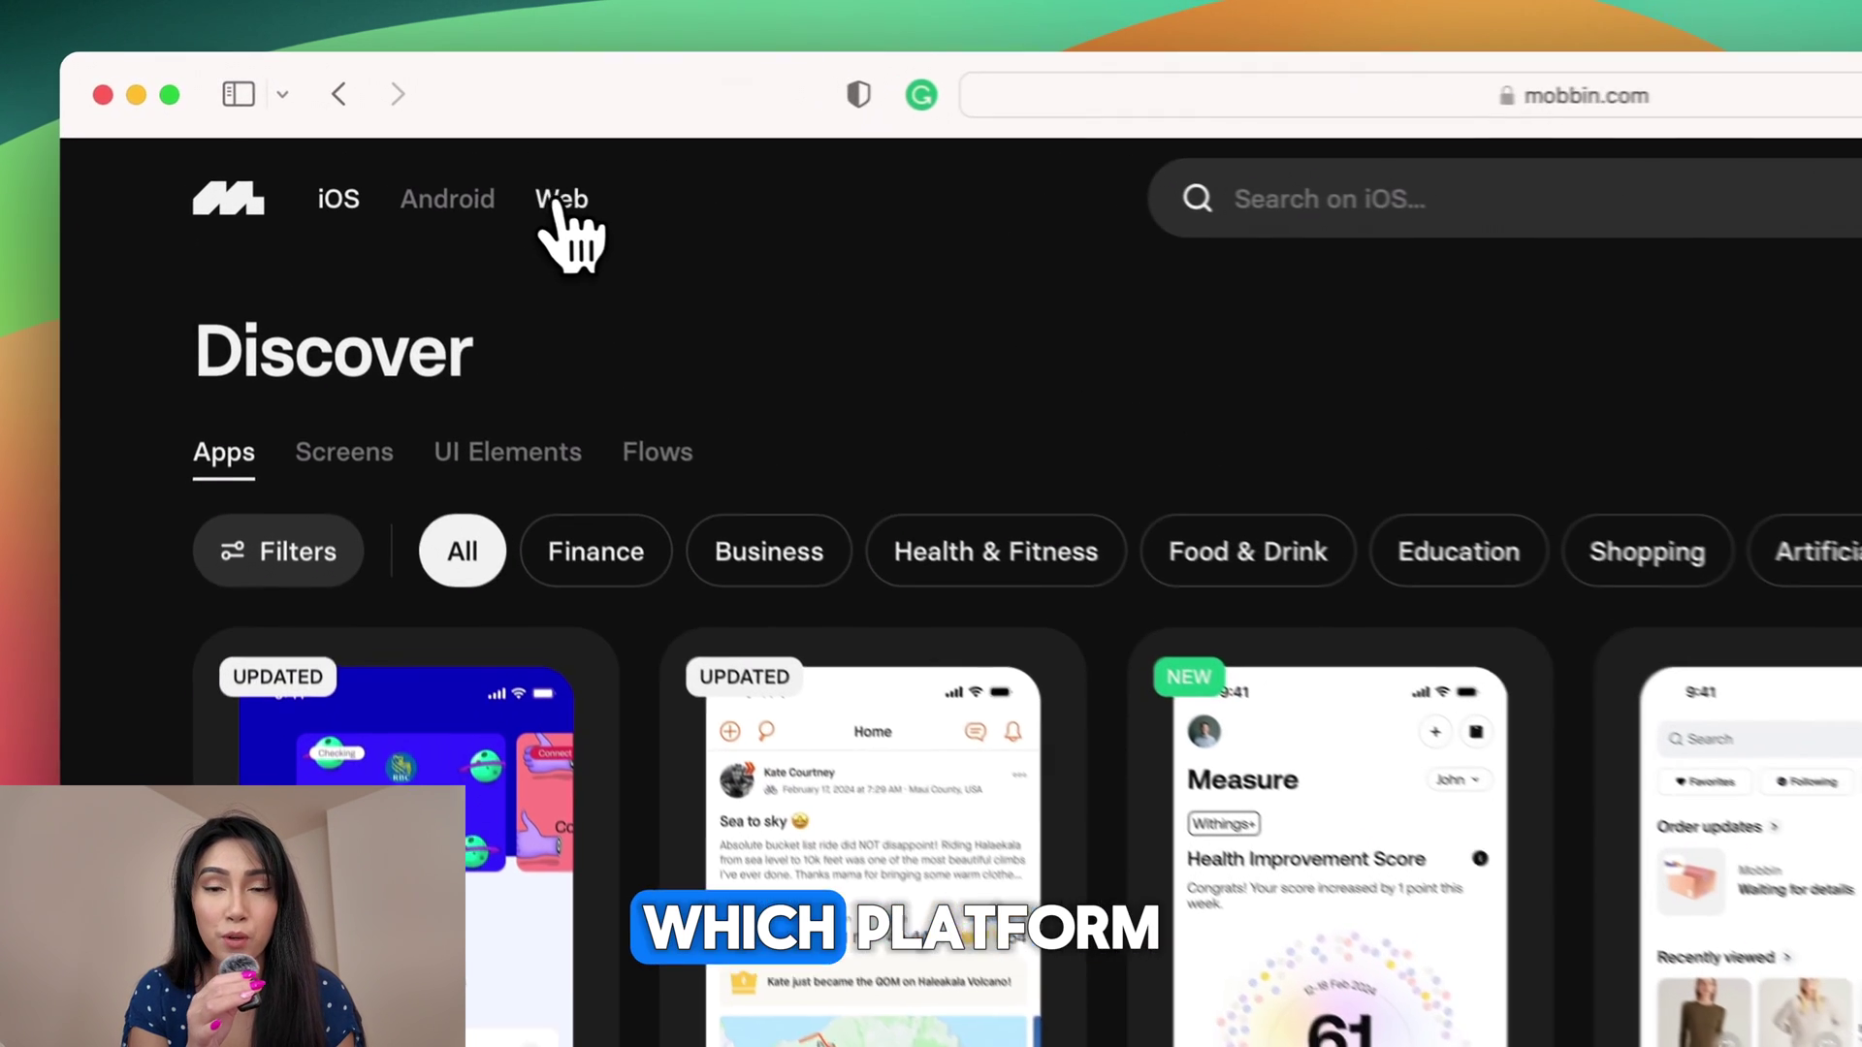
# - Switch the design library to the Web platform, search for "hero" and open the Hero Section marketing pages
pyautogui.click(561, 201)
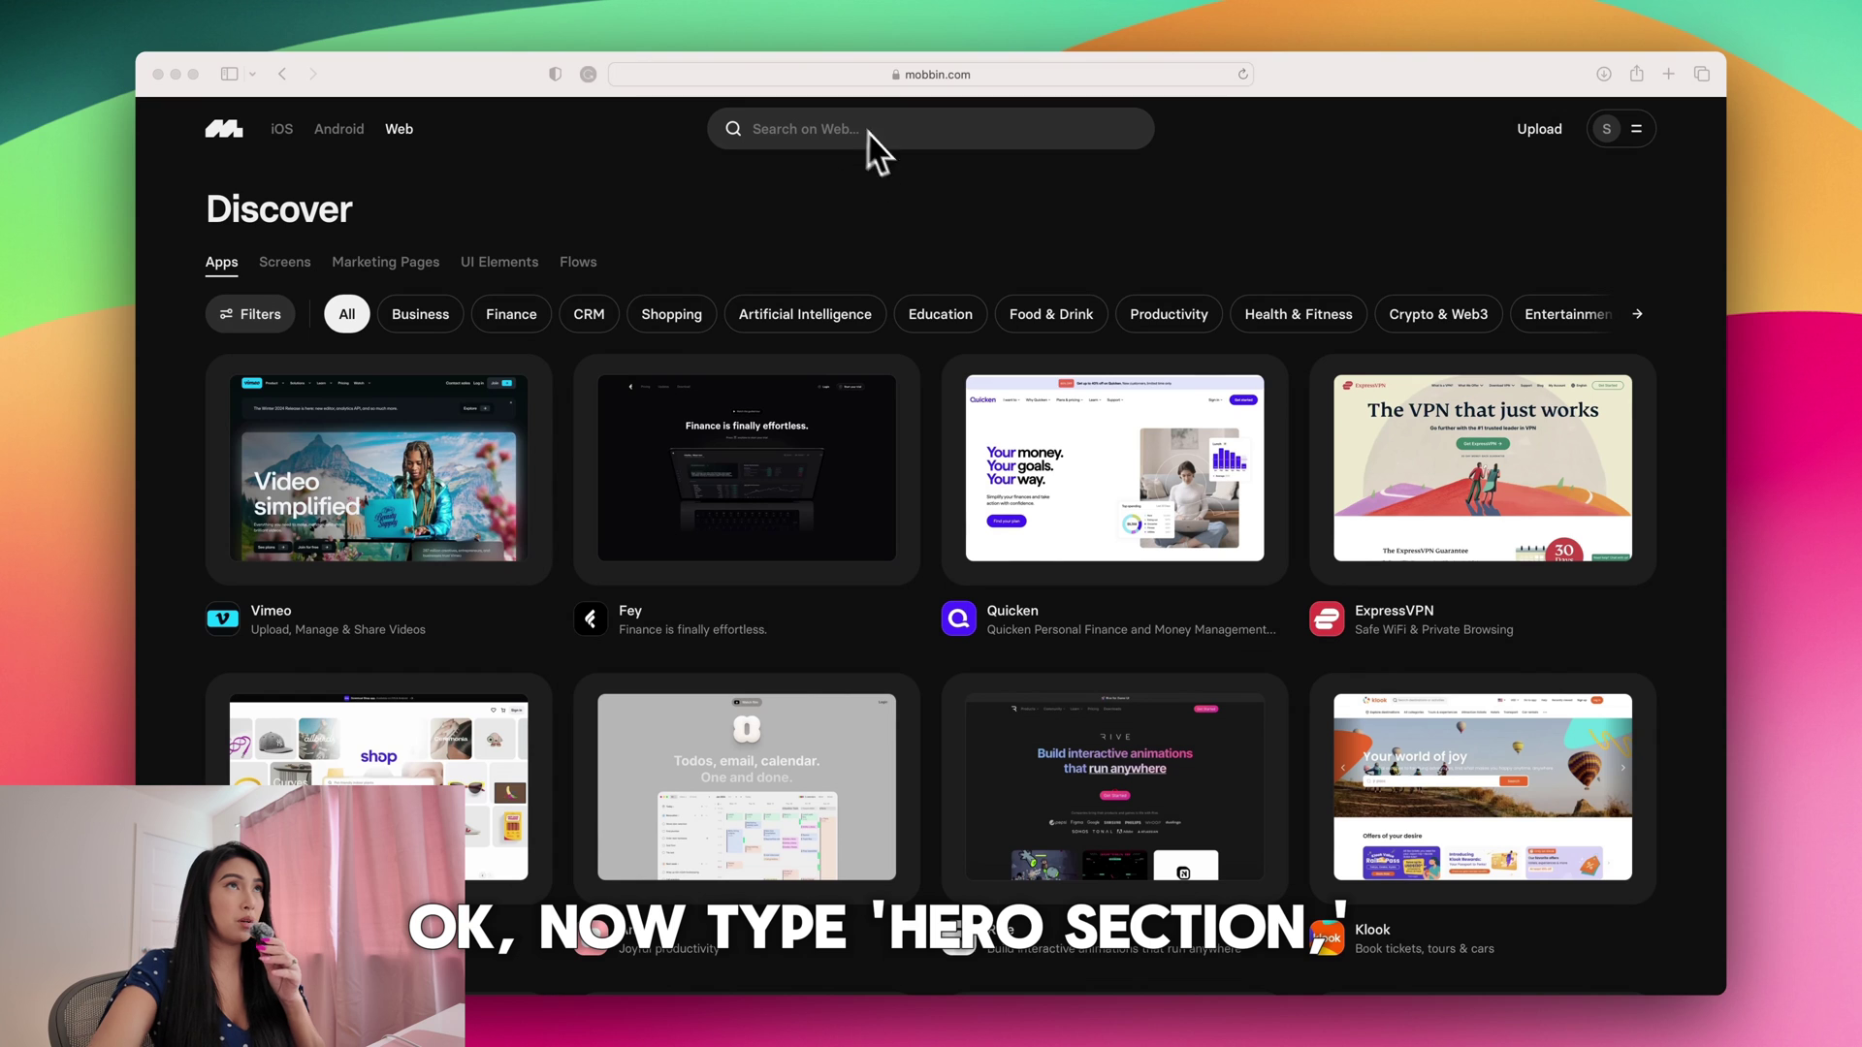
pyautogui.click(850, 136)
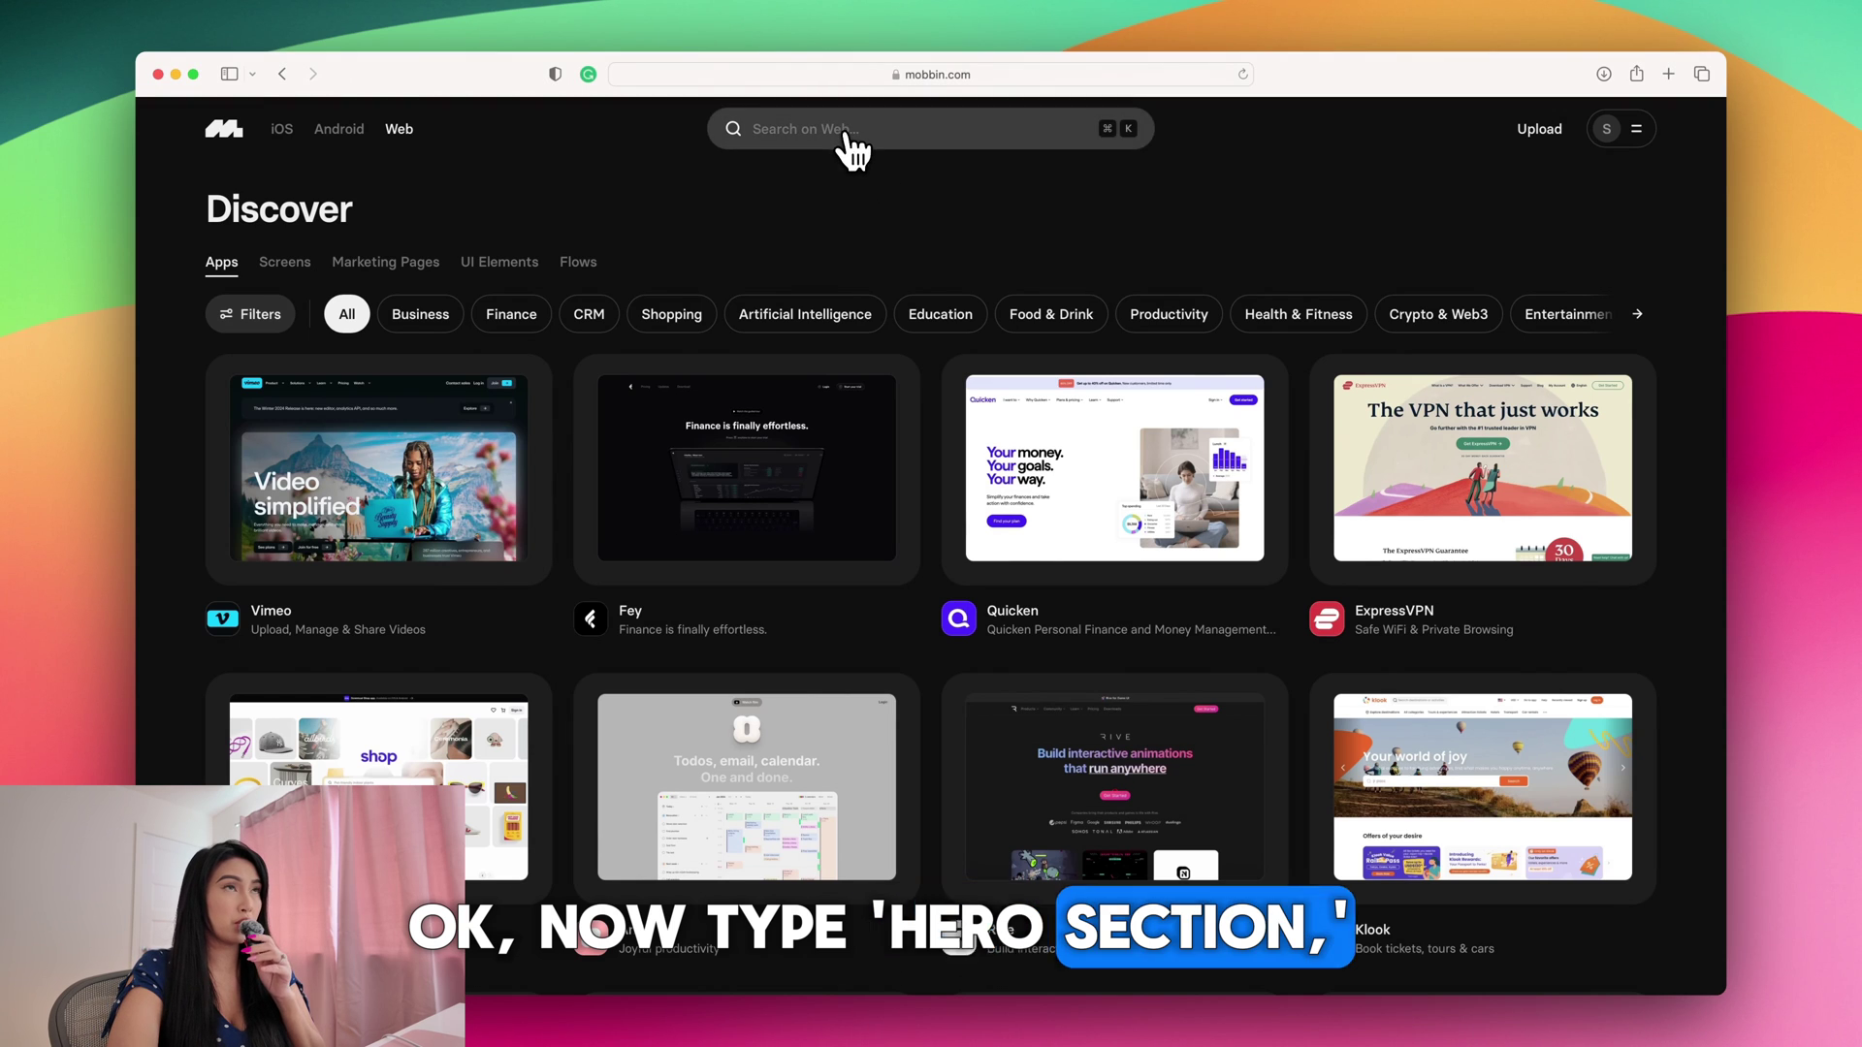
pyautogui.click(850, 135)
pyautogui.write('hero')
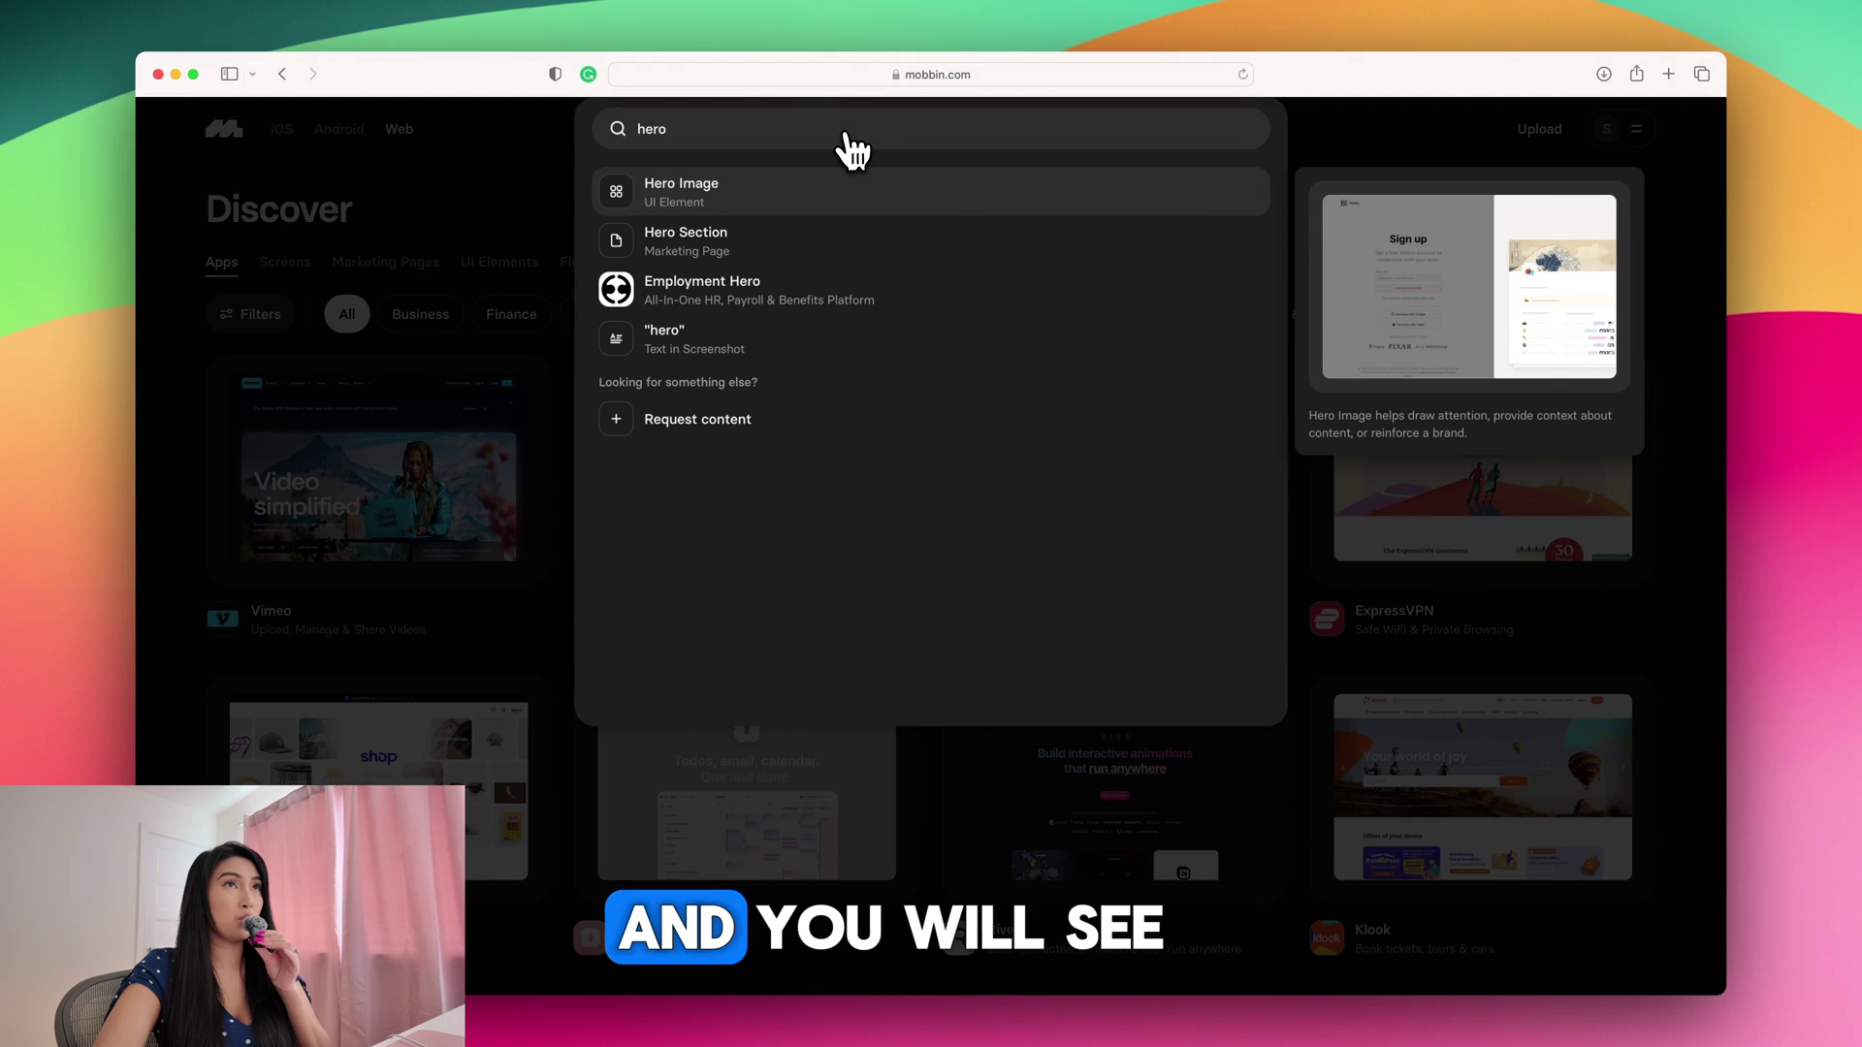
pyautogui.click(723, 254)
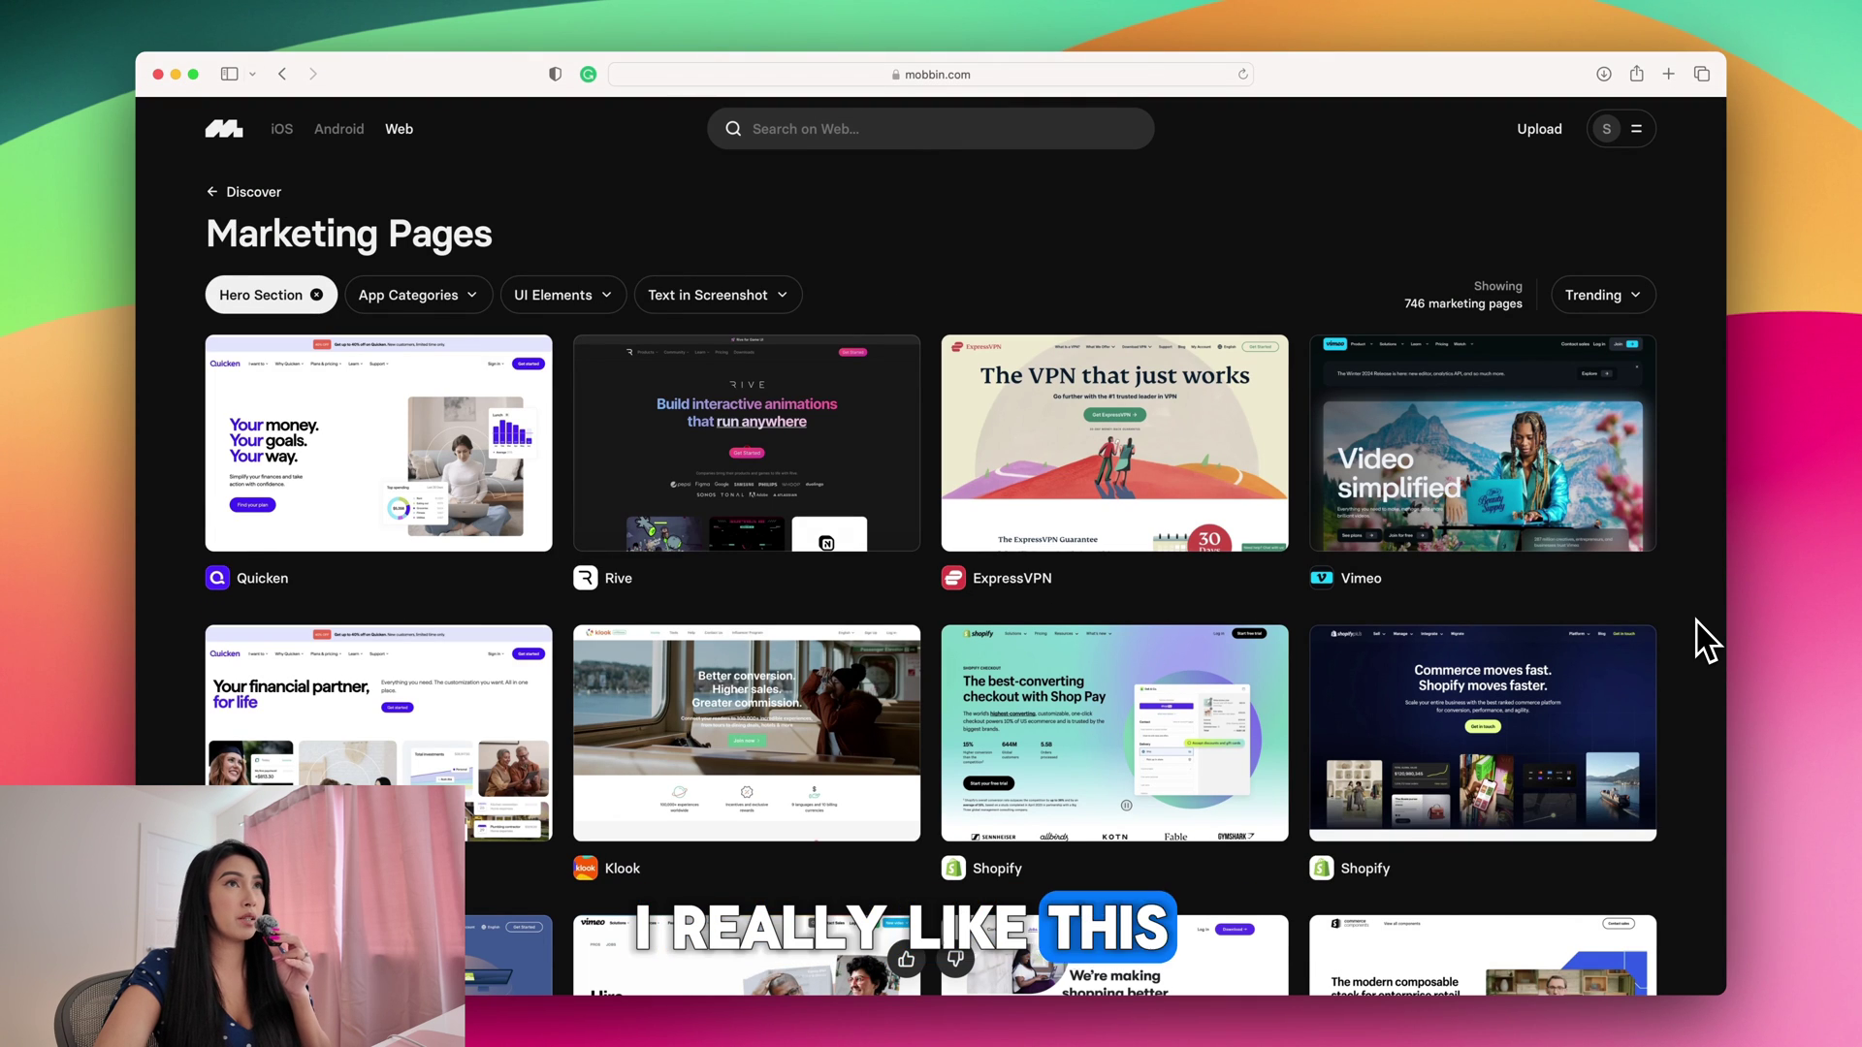
# - Copy the screen images of Rive's "Build interactive animations" hero and Shopify's "Commerce moves fast" hero
pyautogui.click(875, 454)
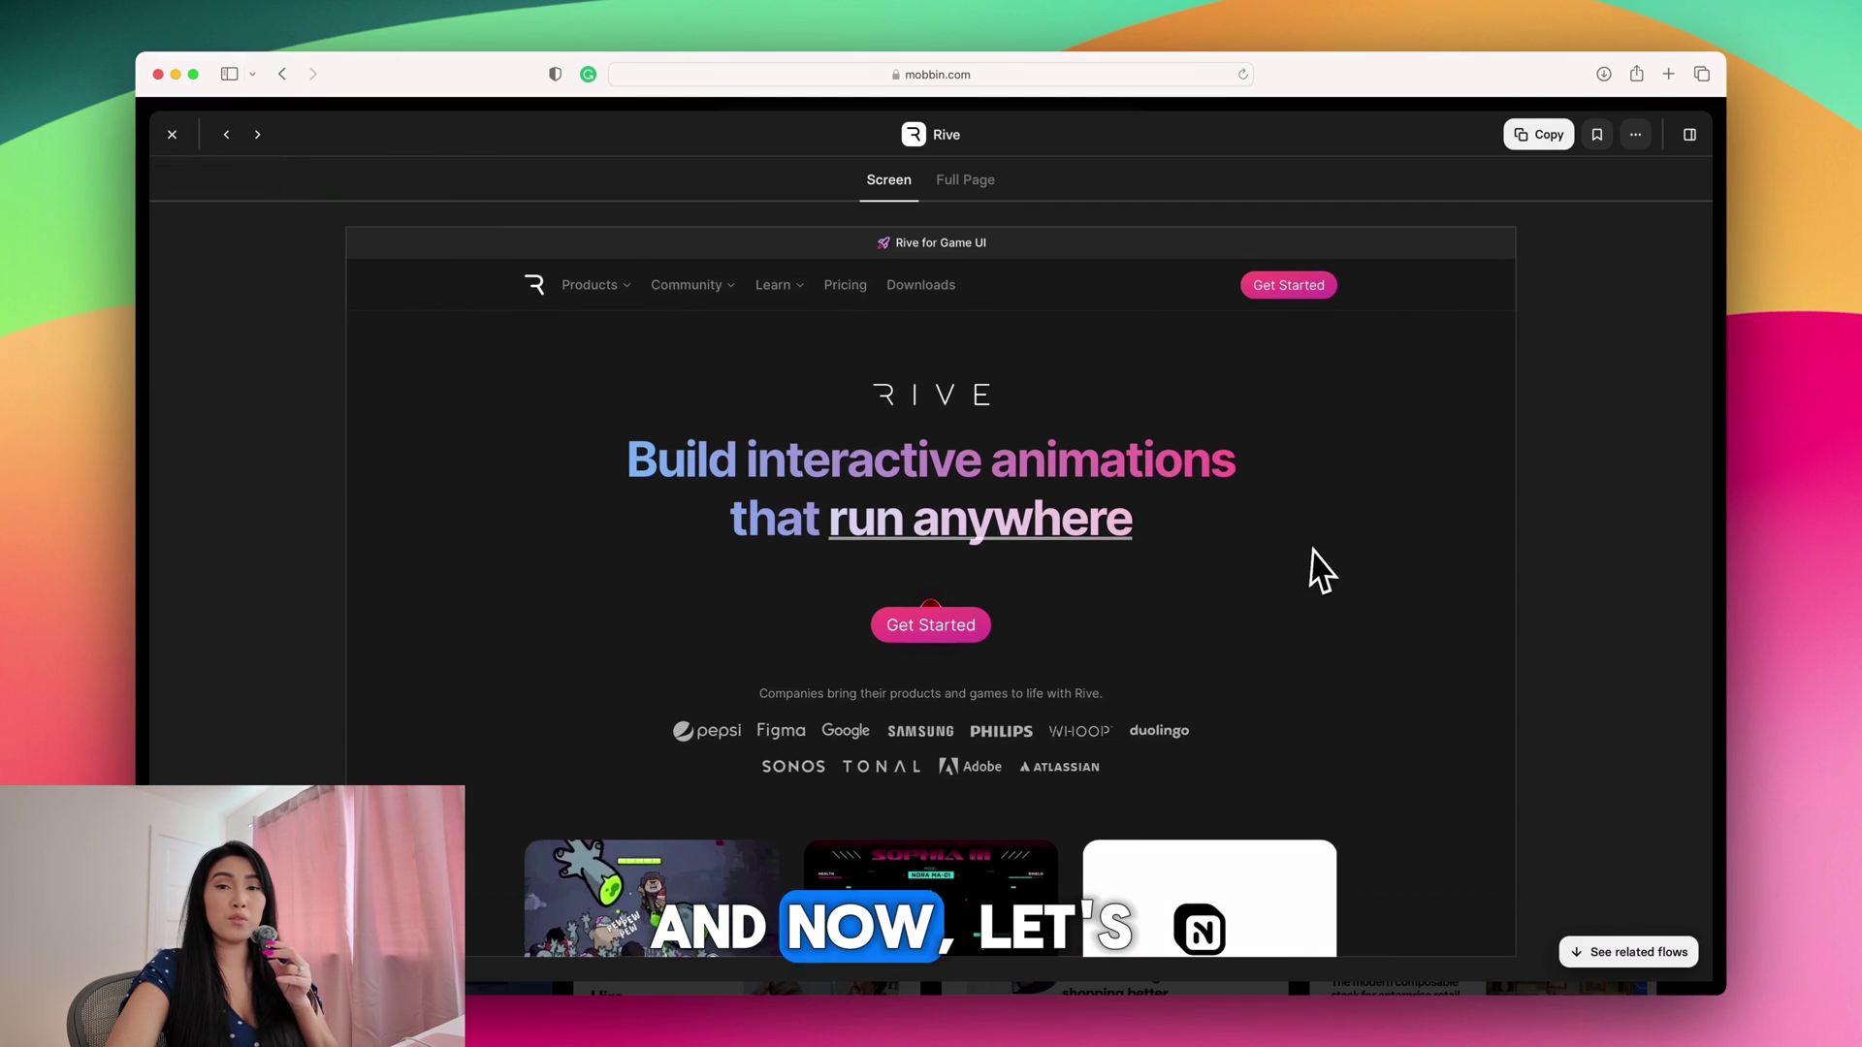
pyautogui.click(1547, 143)
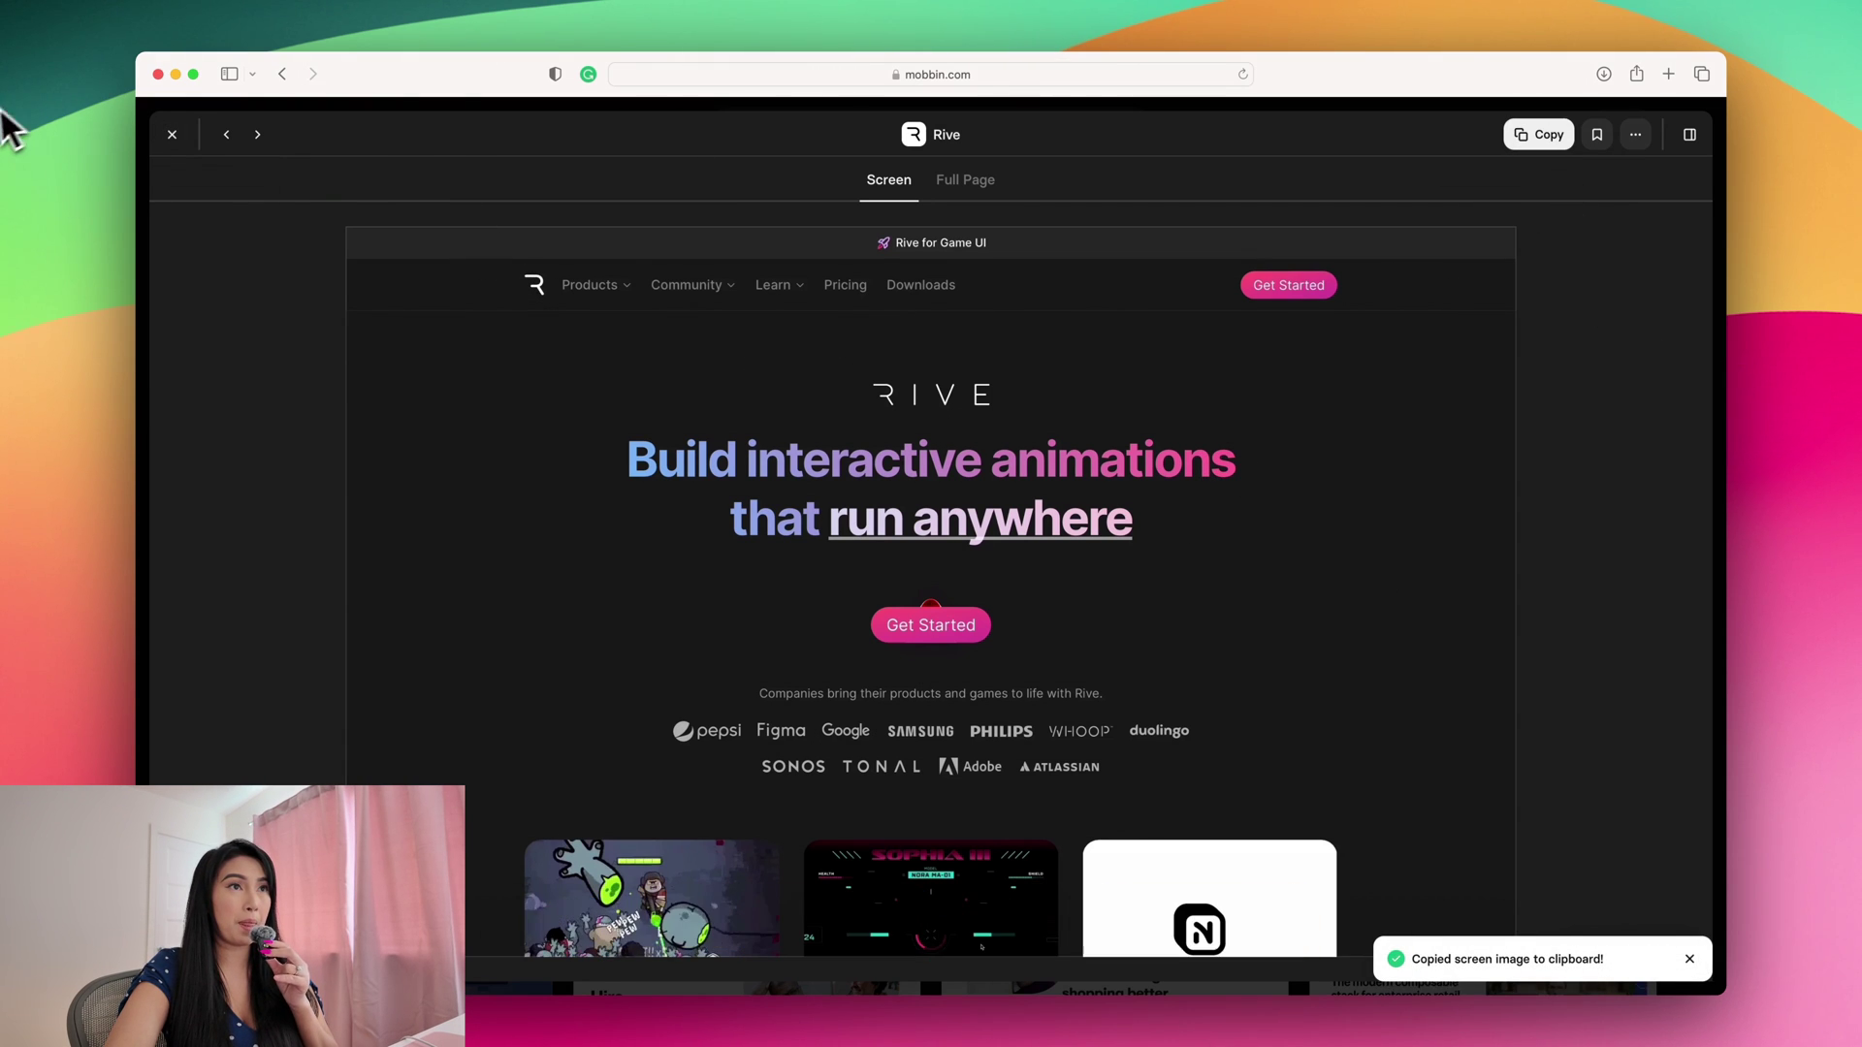
pyautogui.click(175, 137)
pyautogui.click(1595, 599)
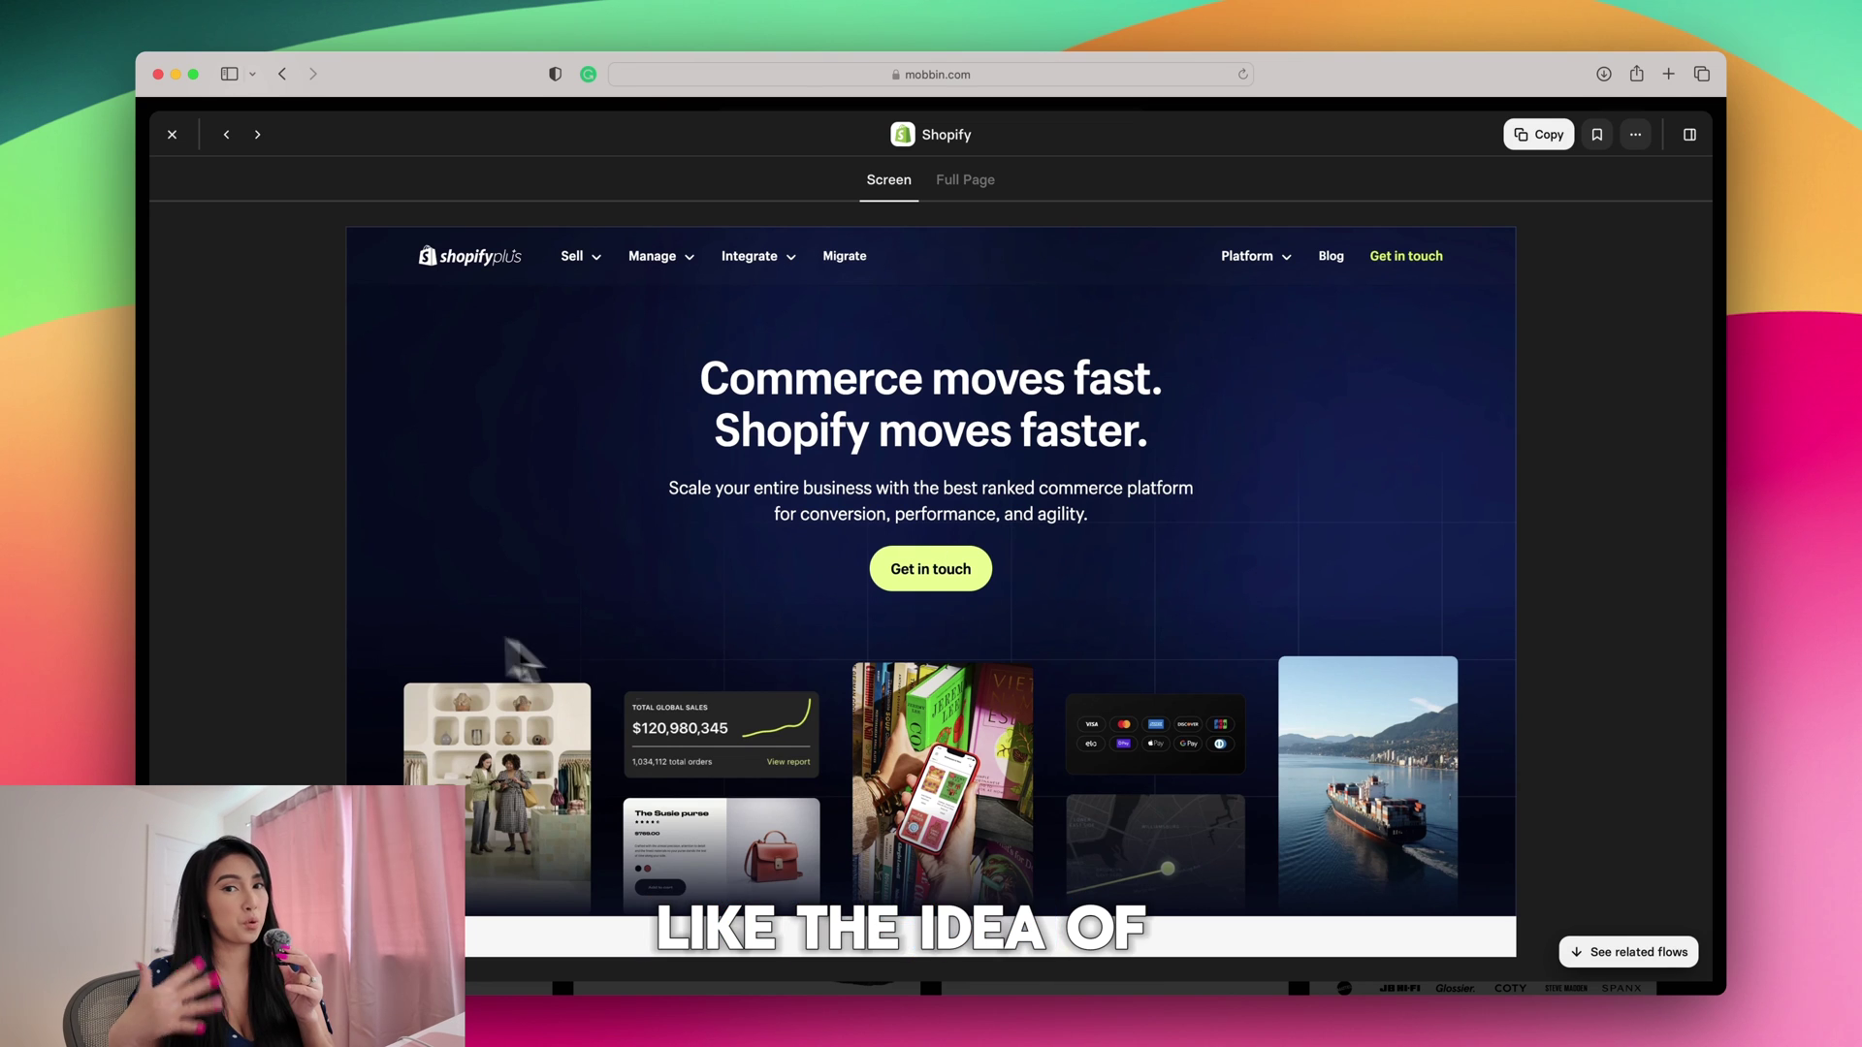
pyautogui.click(1554, 155)
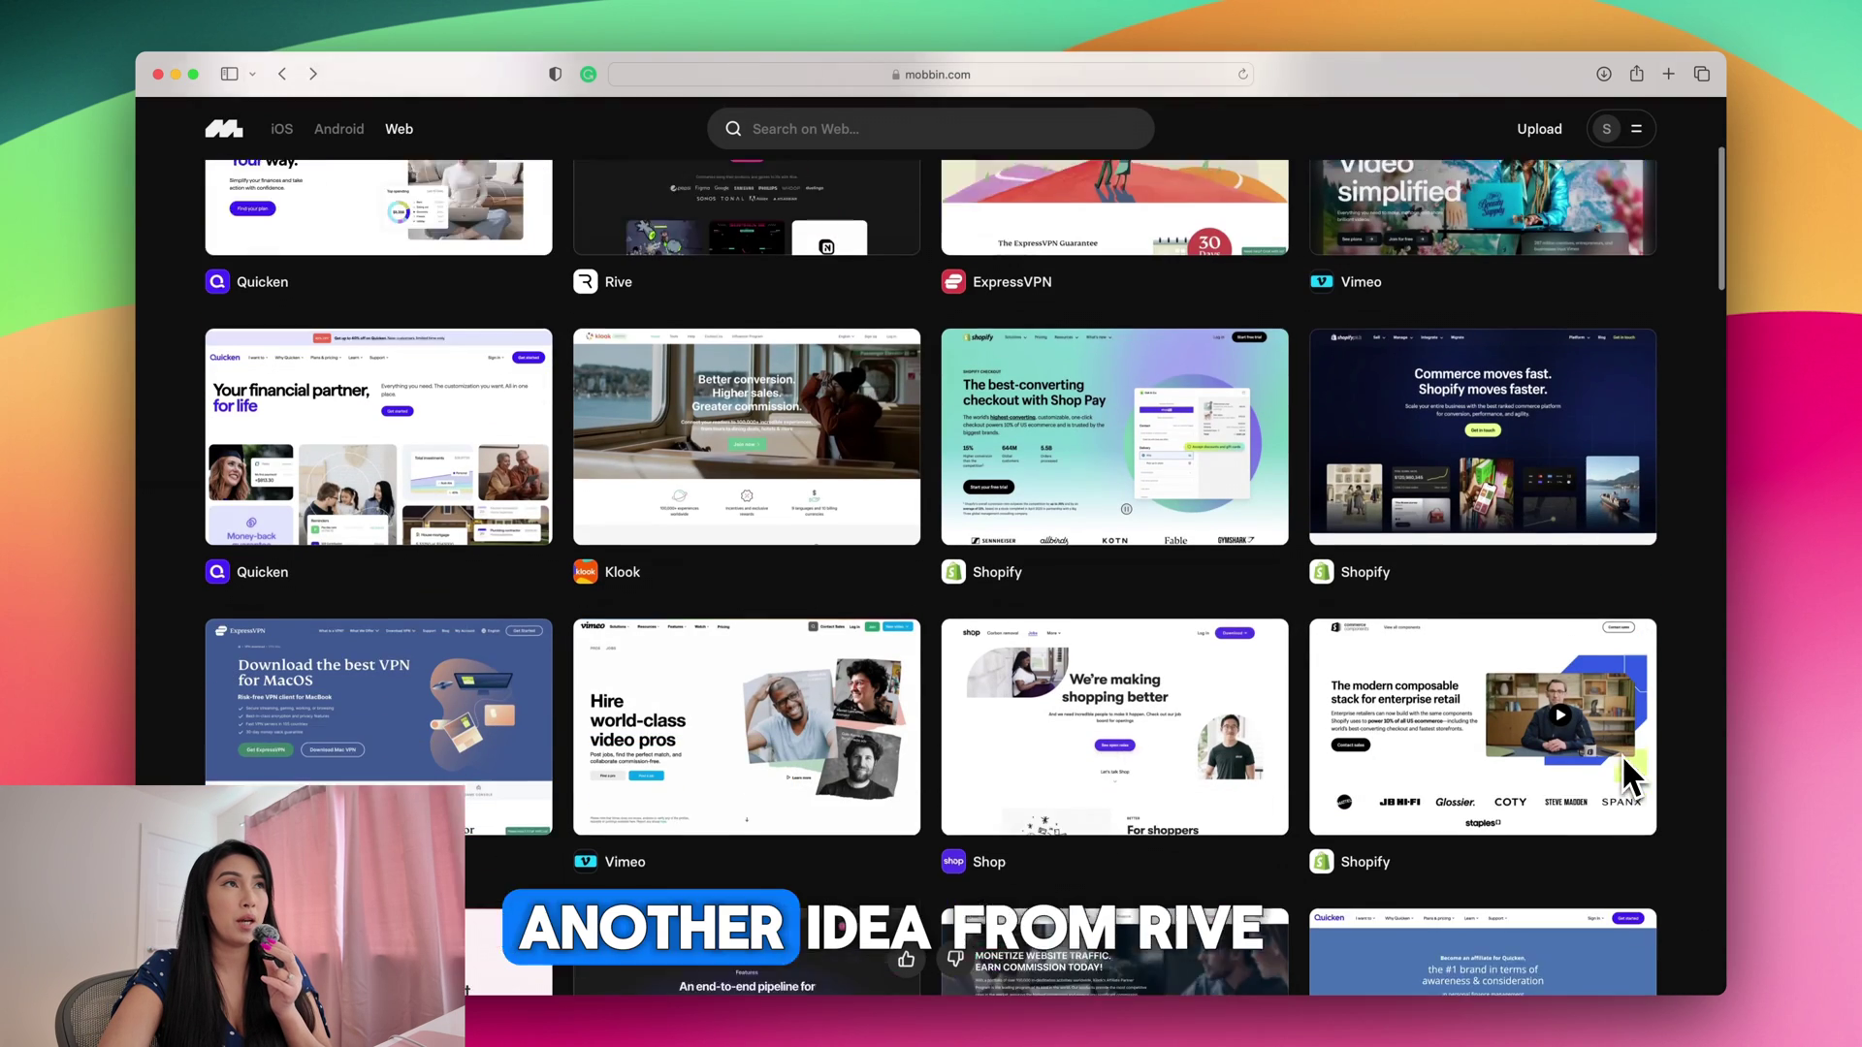
# - Copy the screen image of Rive's "An end-to-end pipeline for interactive graphics" page and close its preview
pyautogui.scroll(-5, 1622, 757)
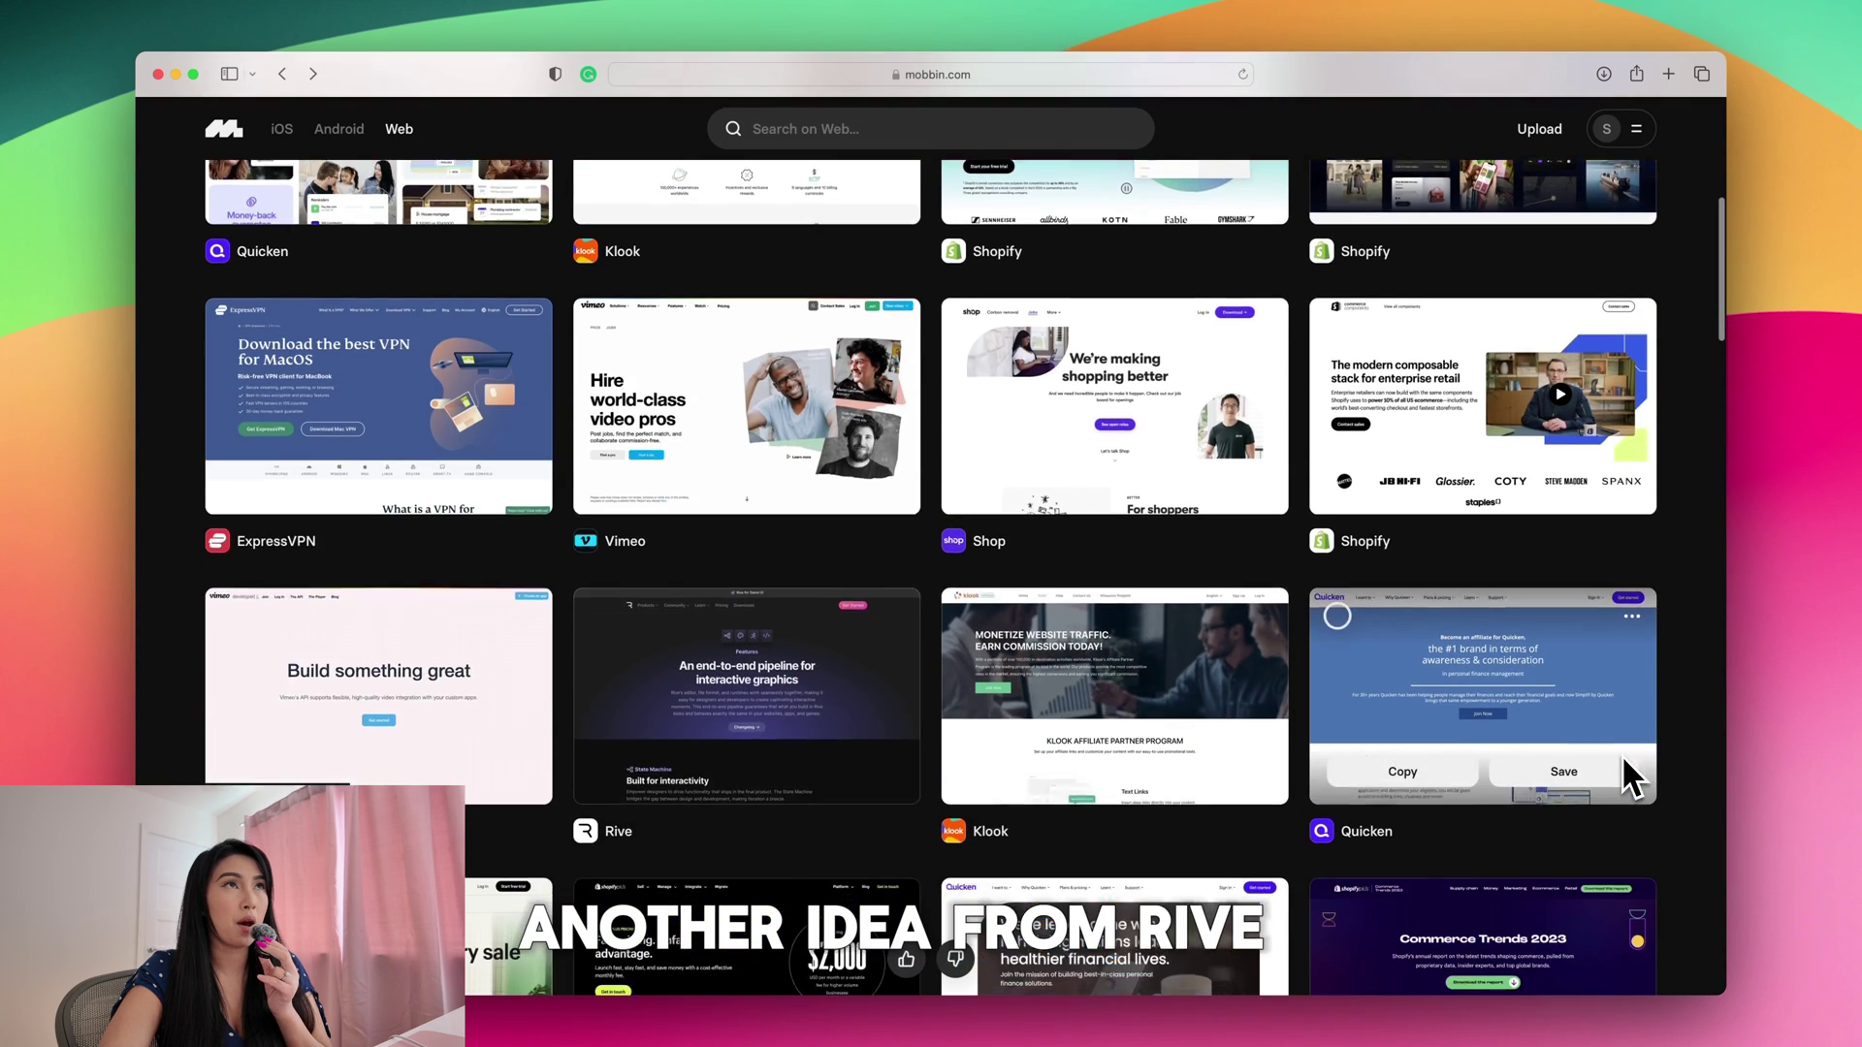
pyautogui.click(1621, 756)
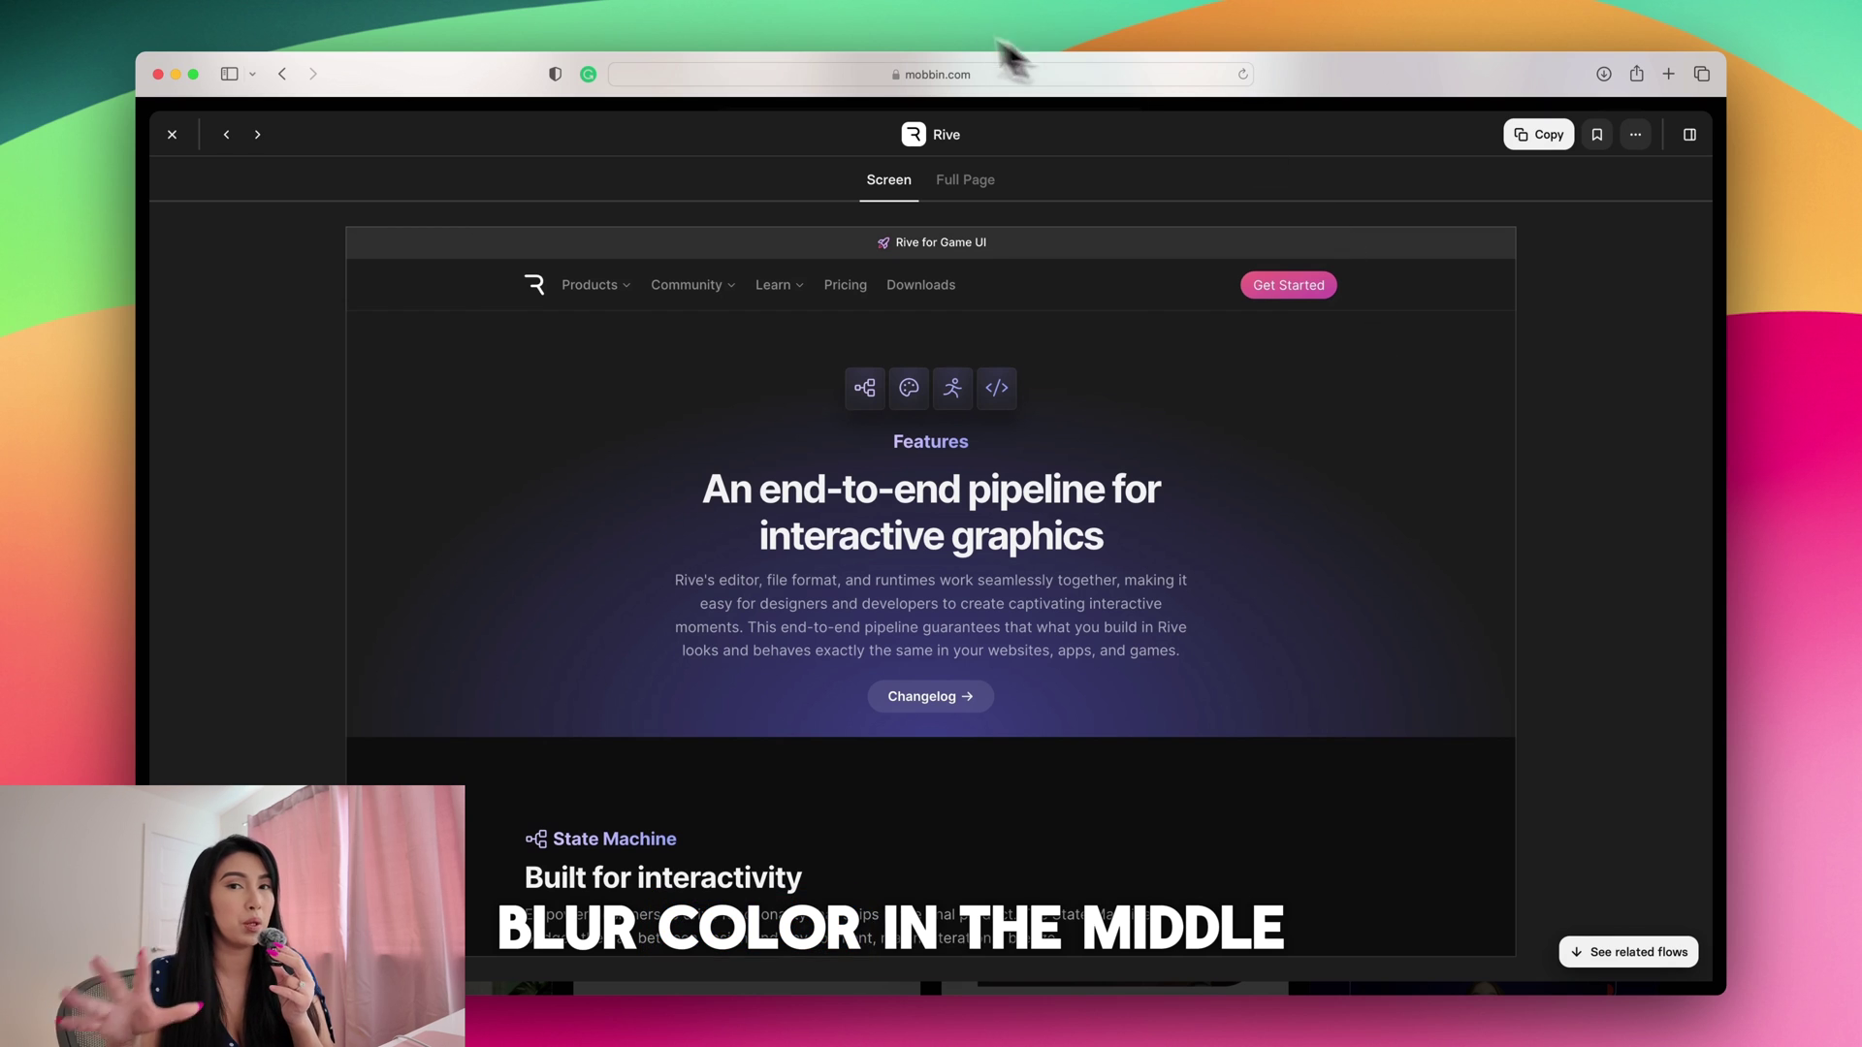
pyautogui.click(1573, 143)
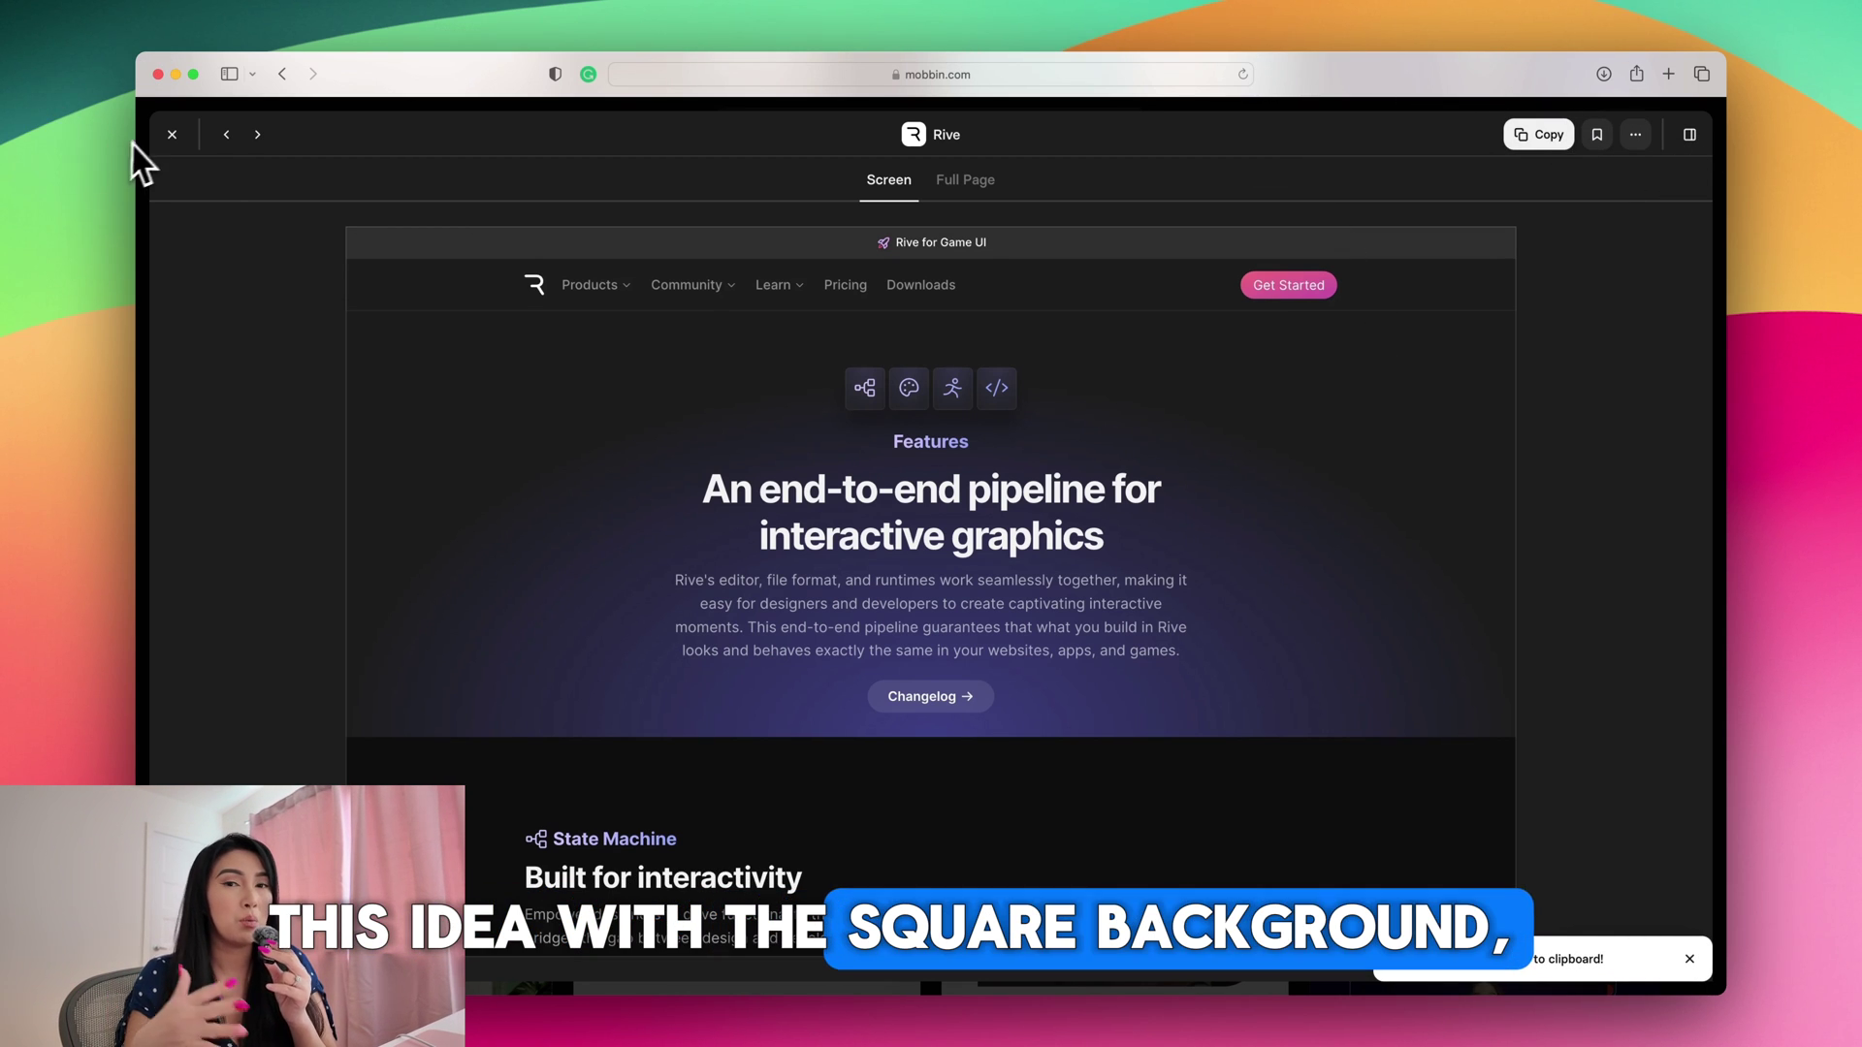
pyautogui.click(172, 136)
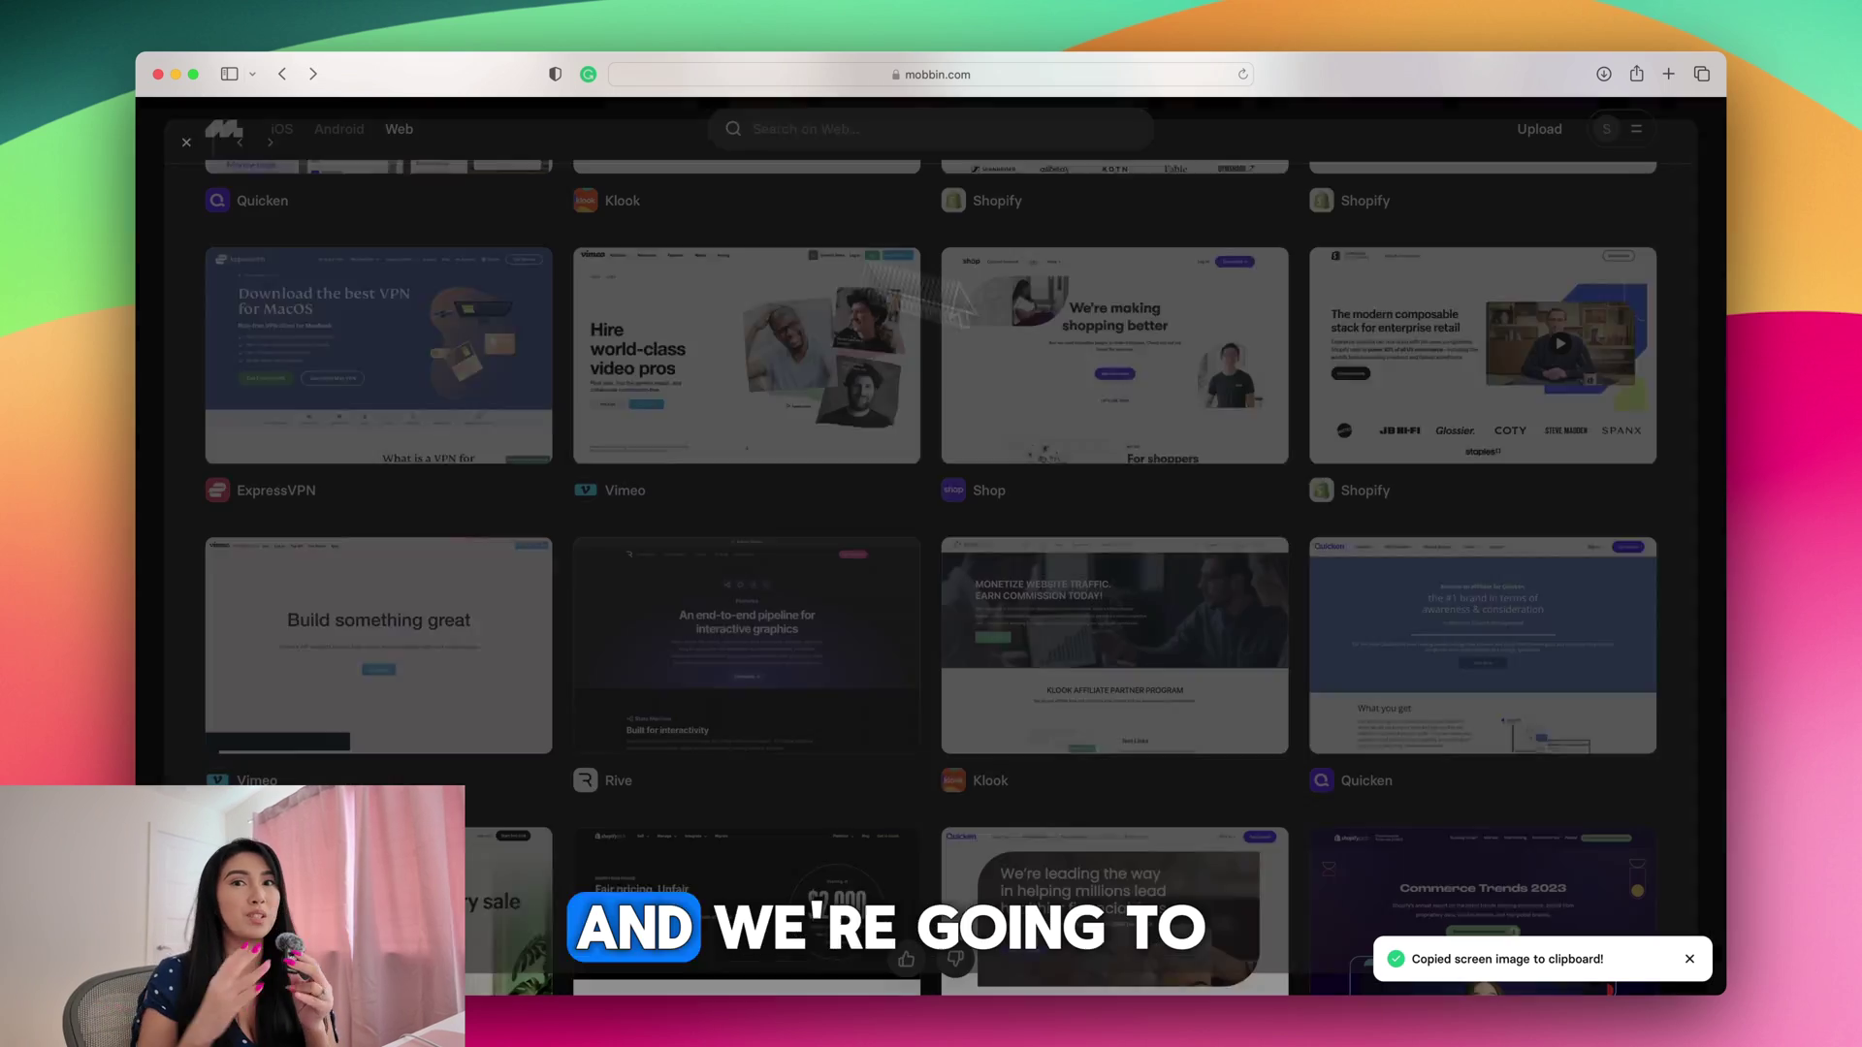
# - Search for "shopp", choose the Shopping app category and open the first onboarding screen of Uvodo
pyautogui.scroll(-5, 1225, 594)
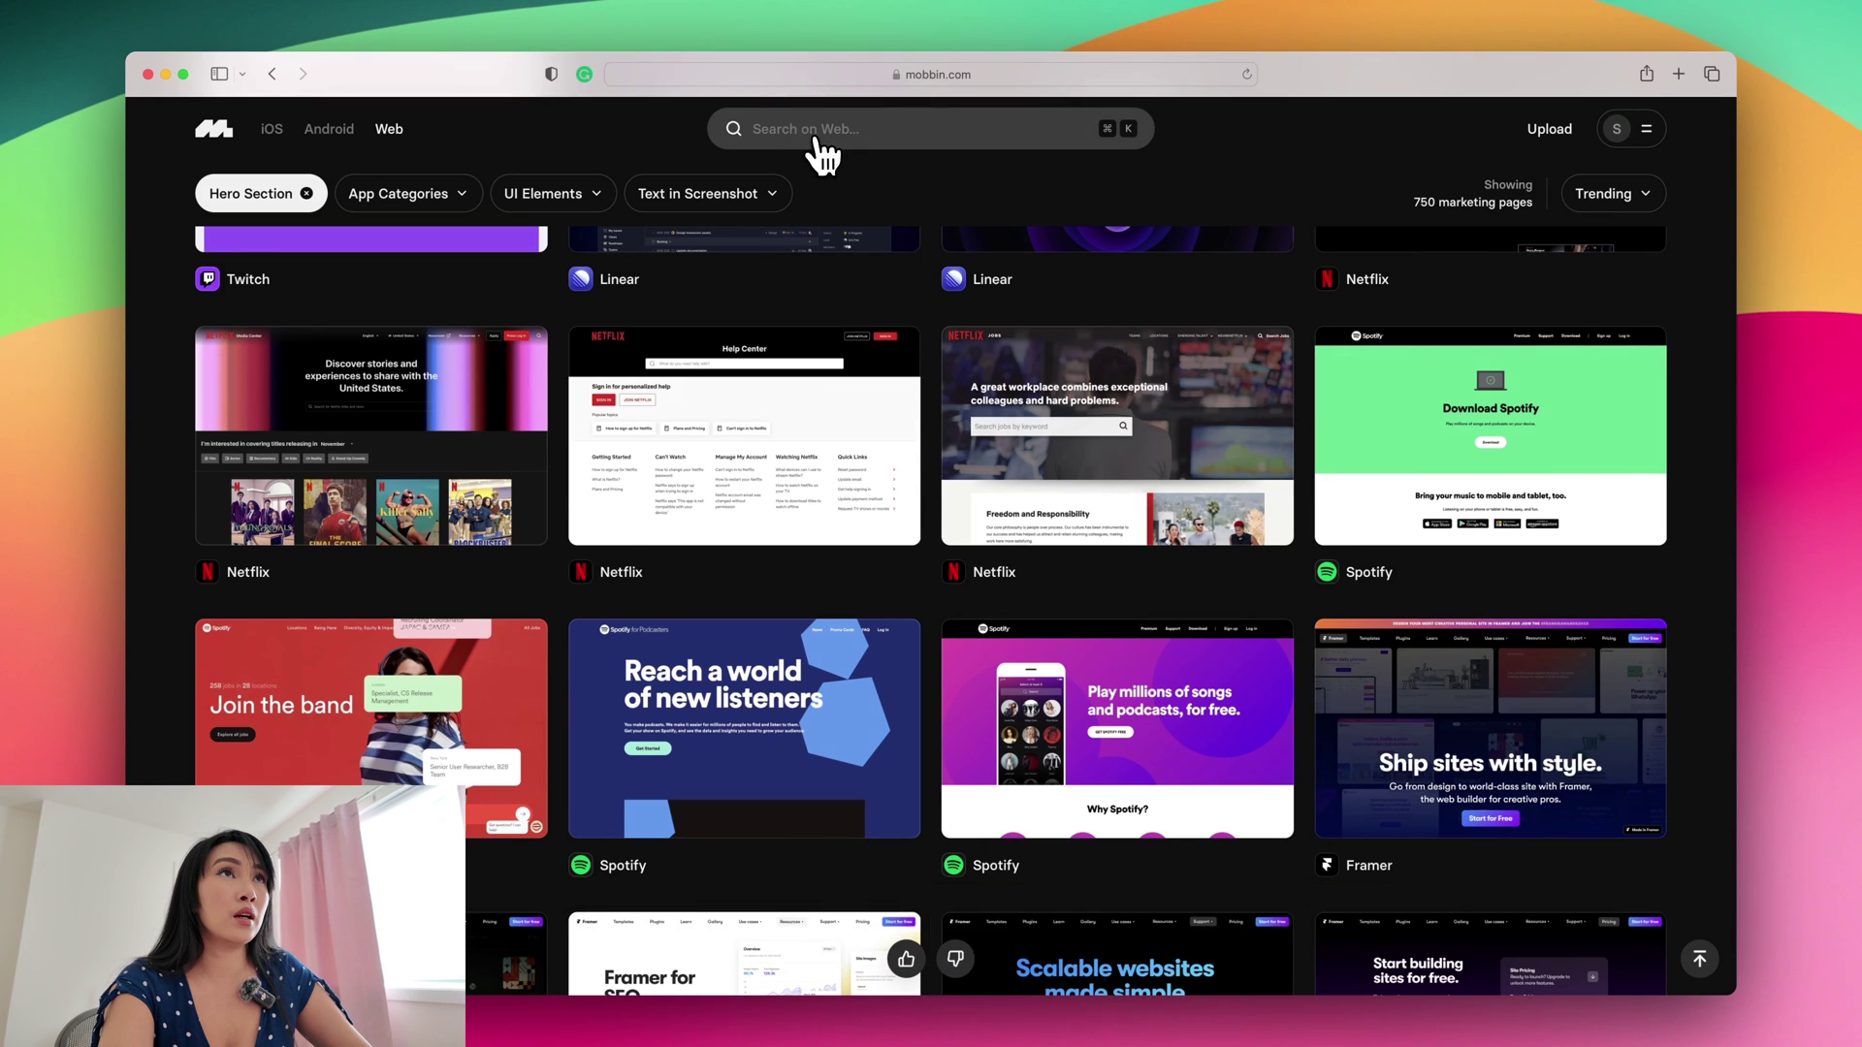
pyautogui.click(815, 141)
pyautogui.write('s')
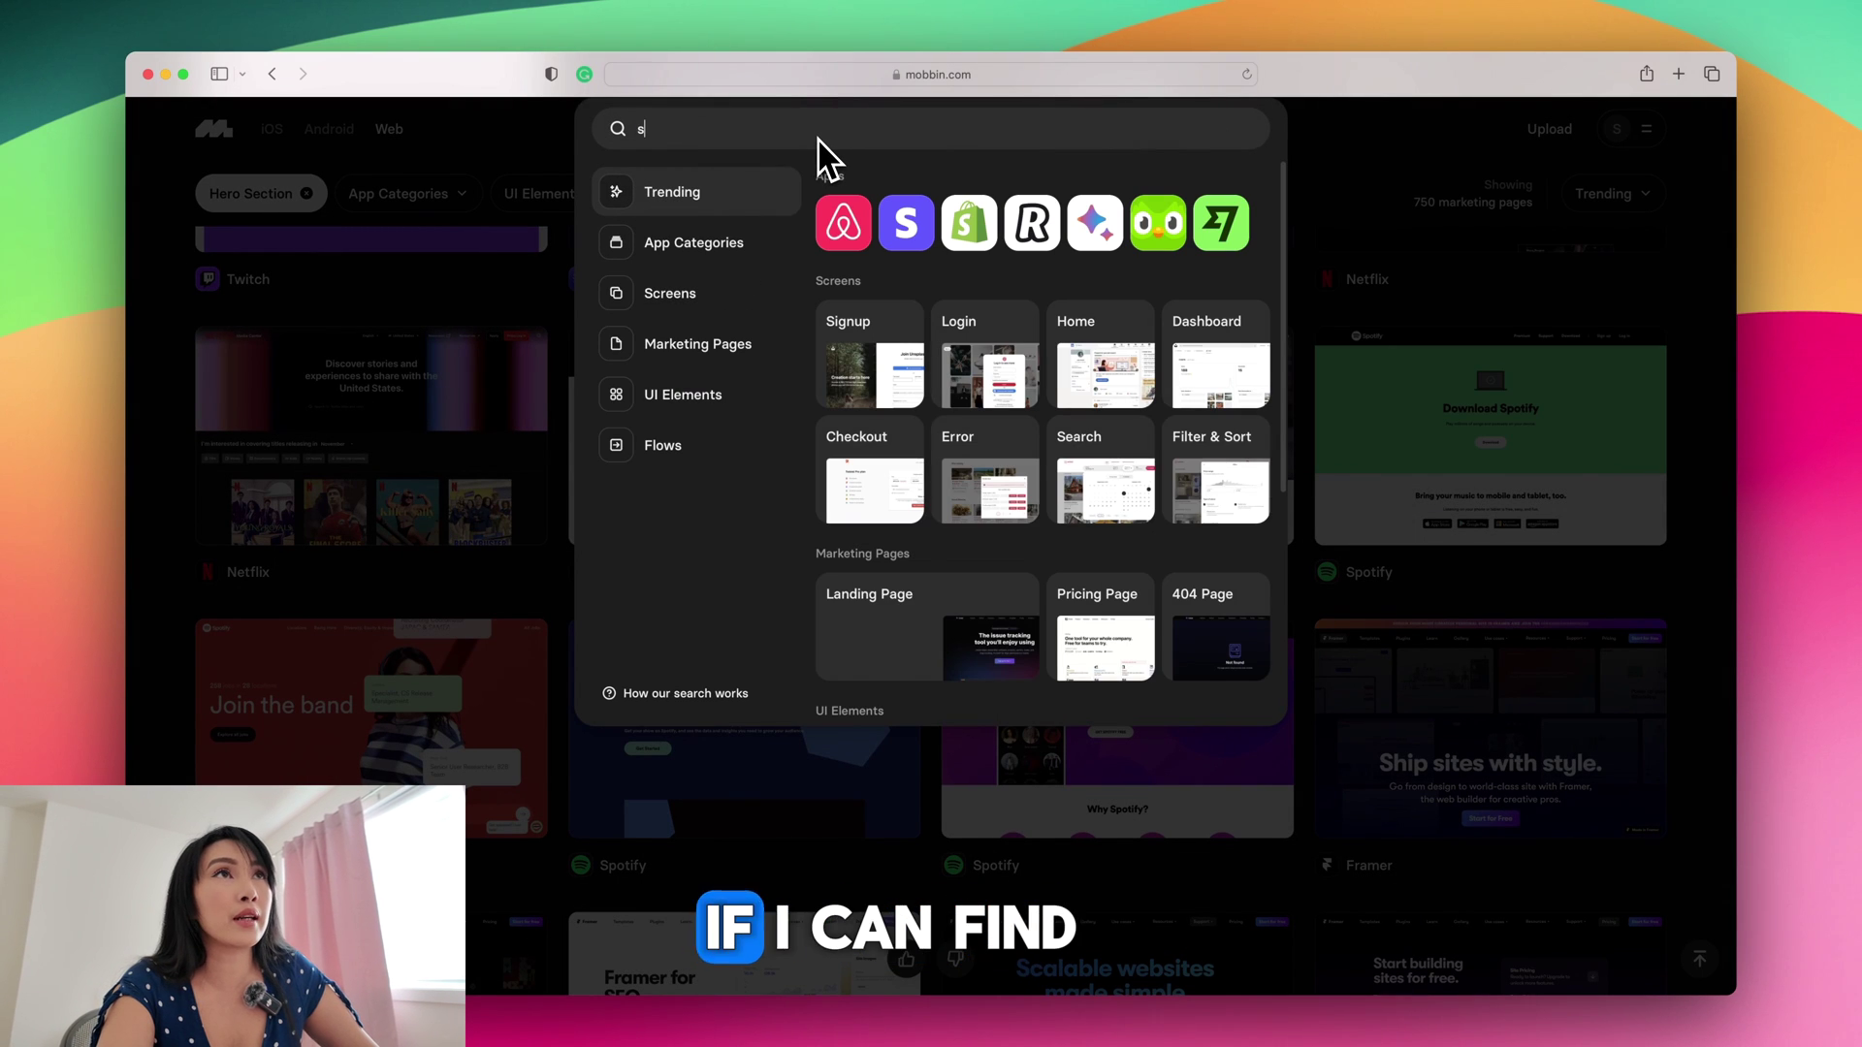
pyautogui.write('hopp')
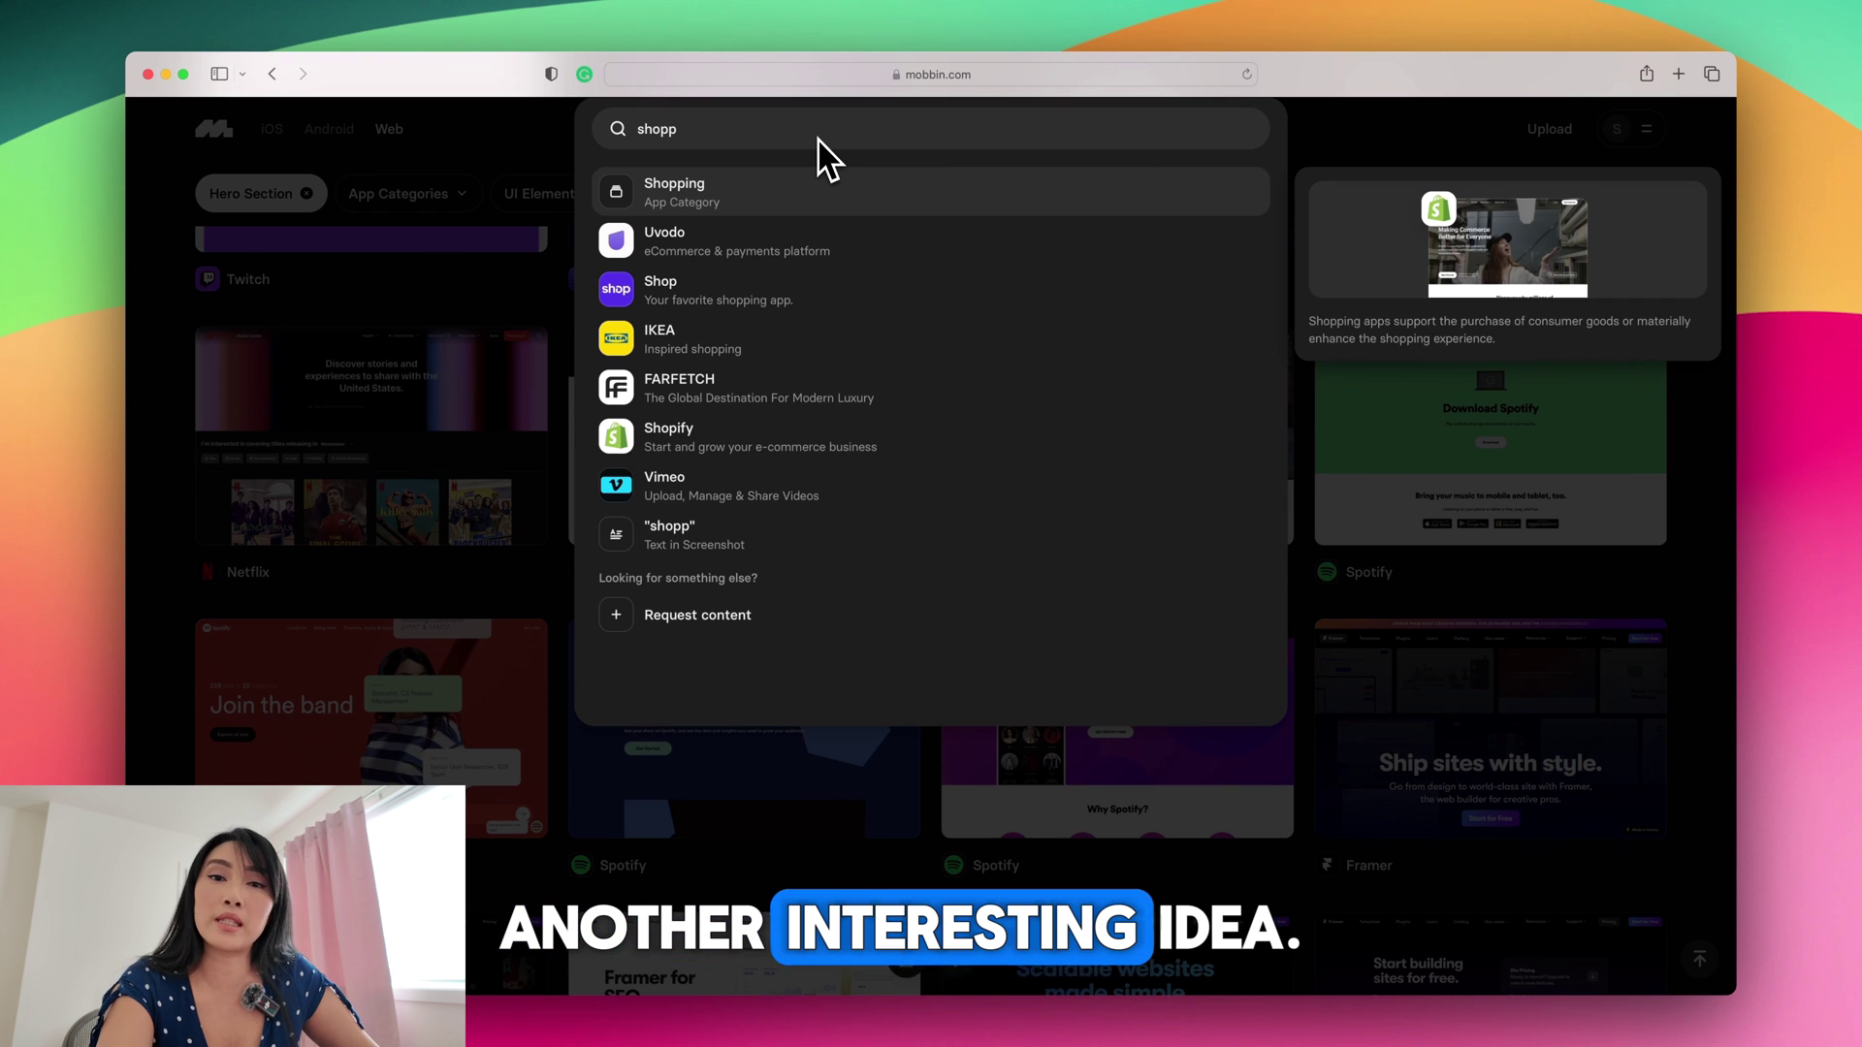
pyautogui.click(831, 193)
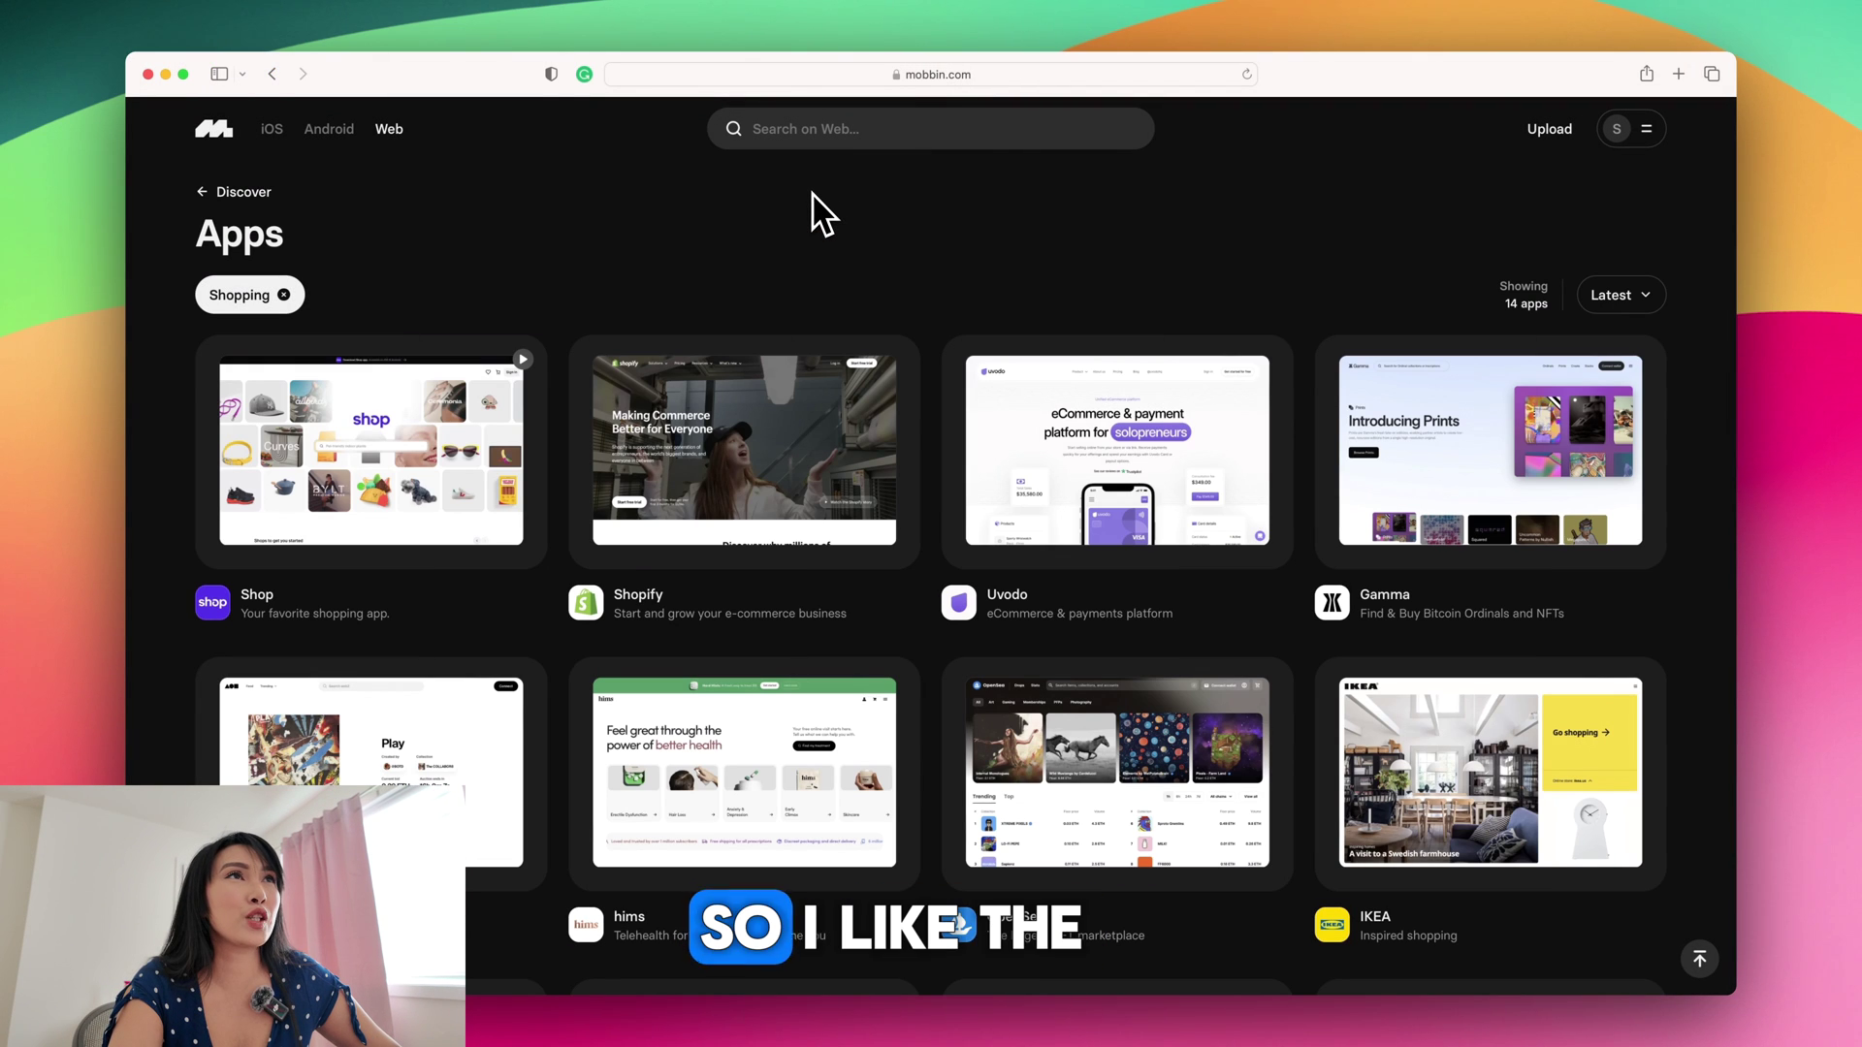
pyautogui.click(1138, 473)
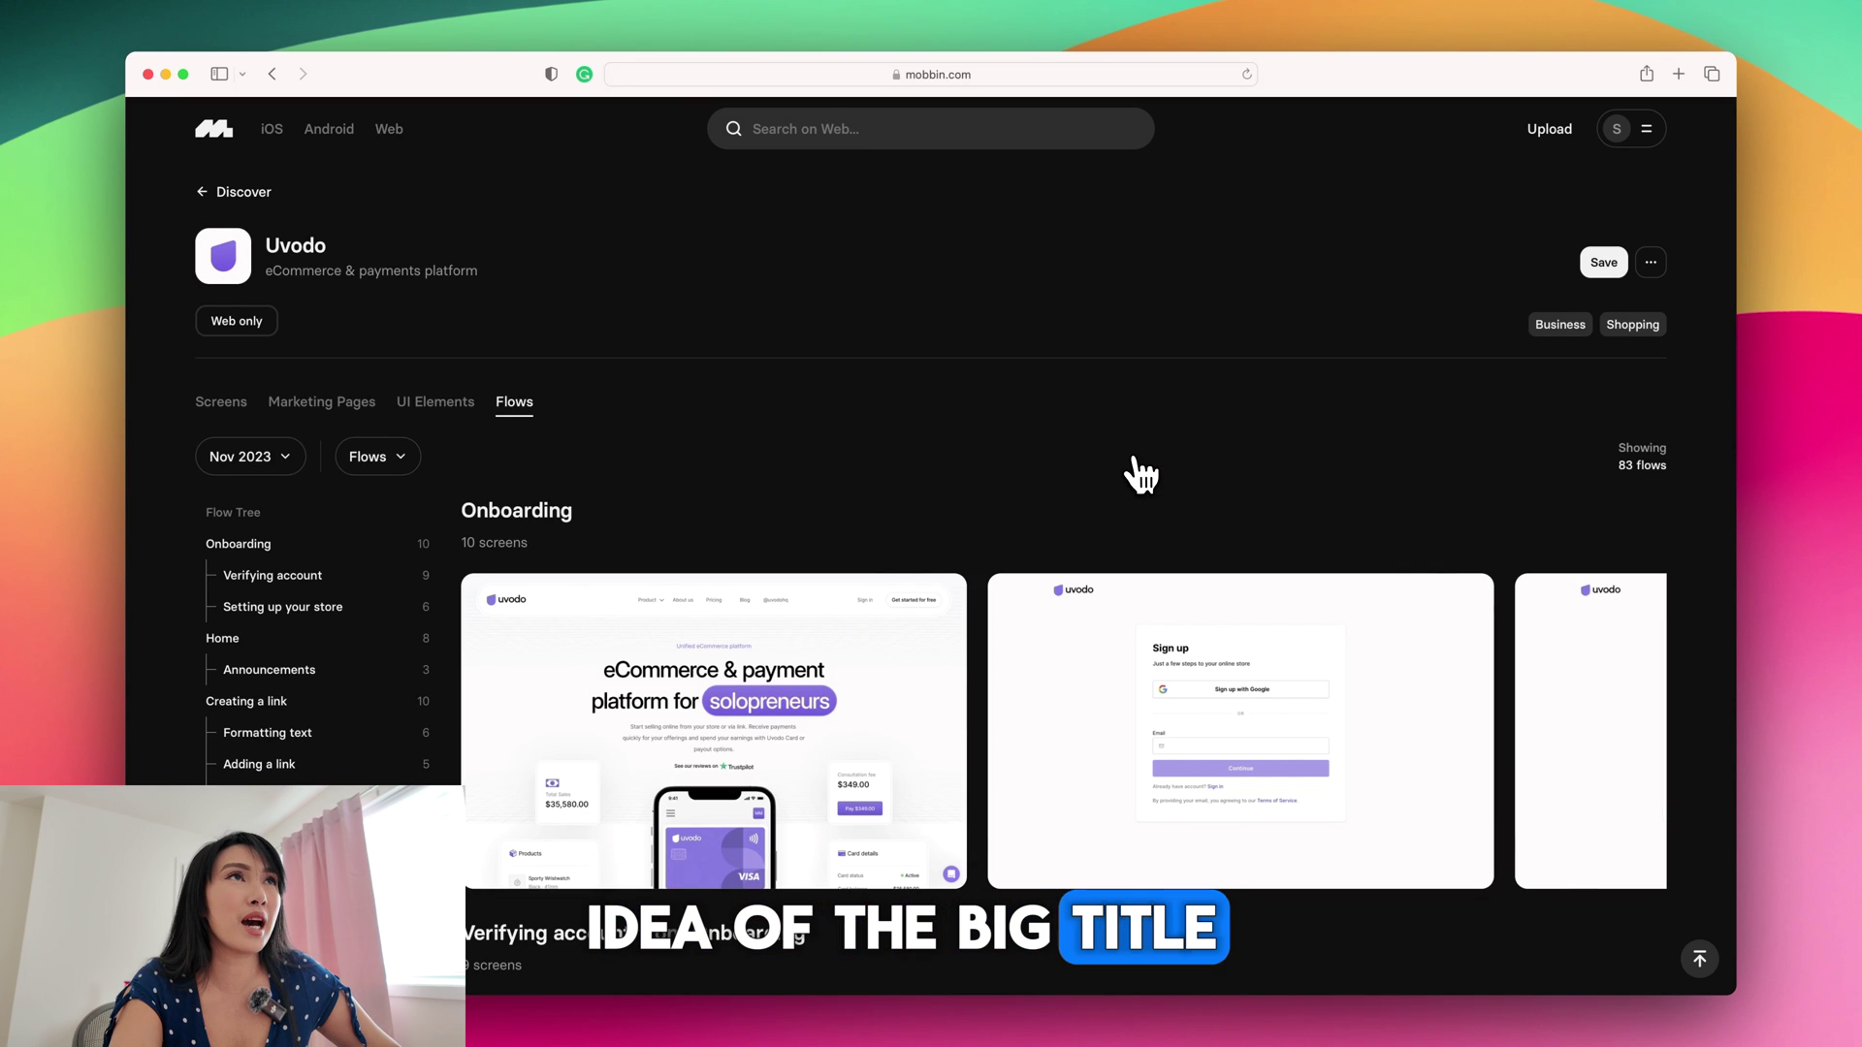
pyautogui.click(797, 725)
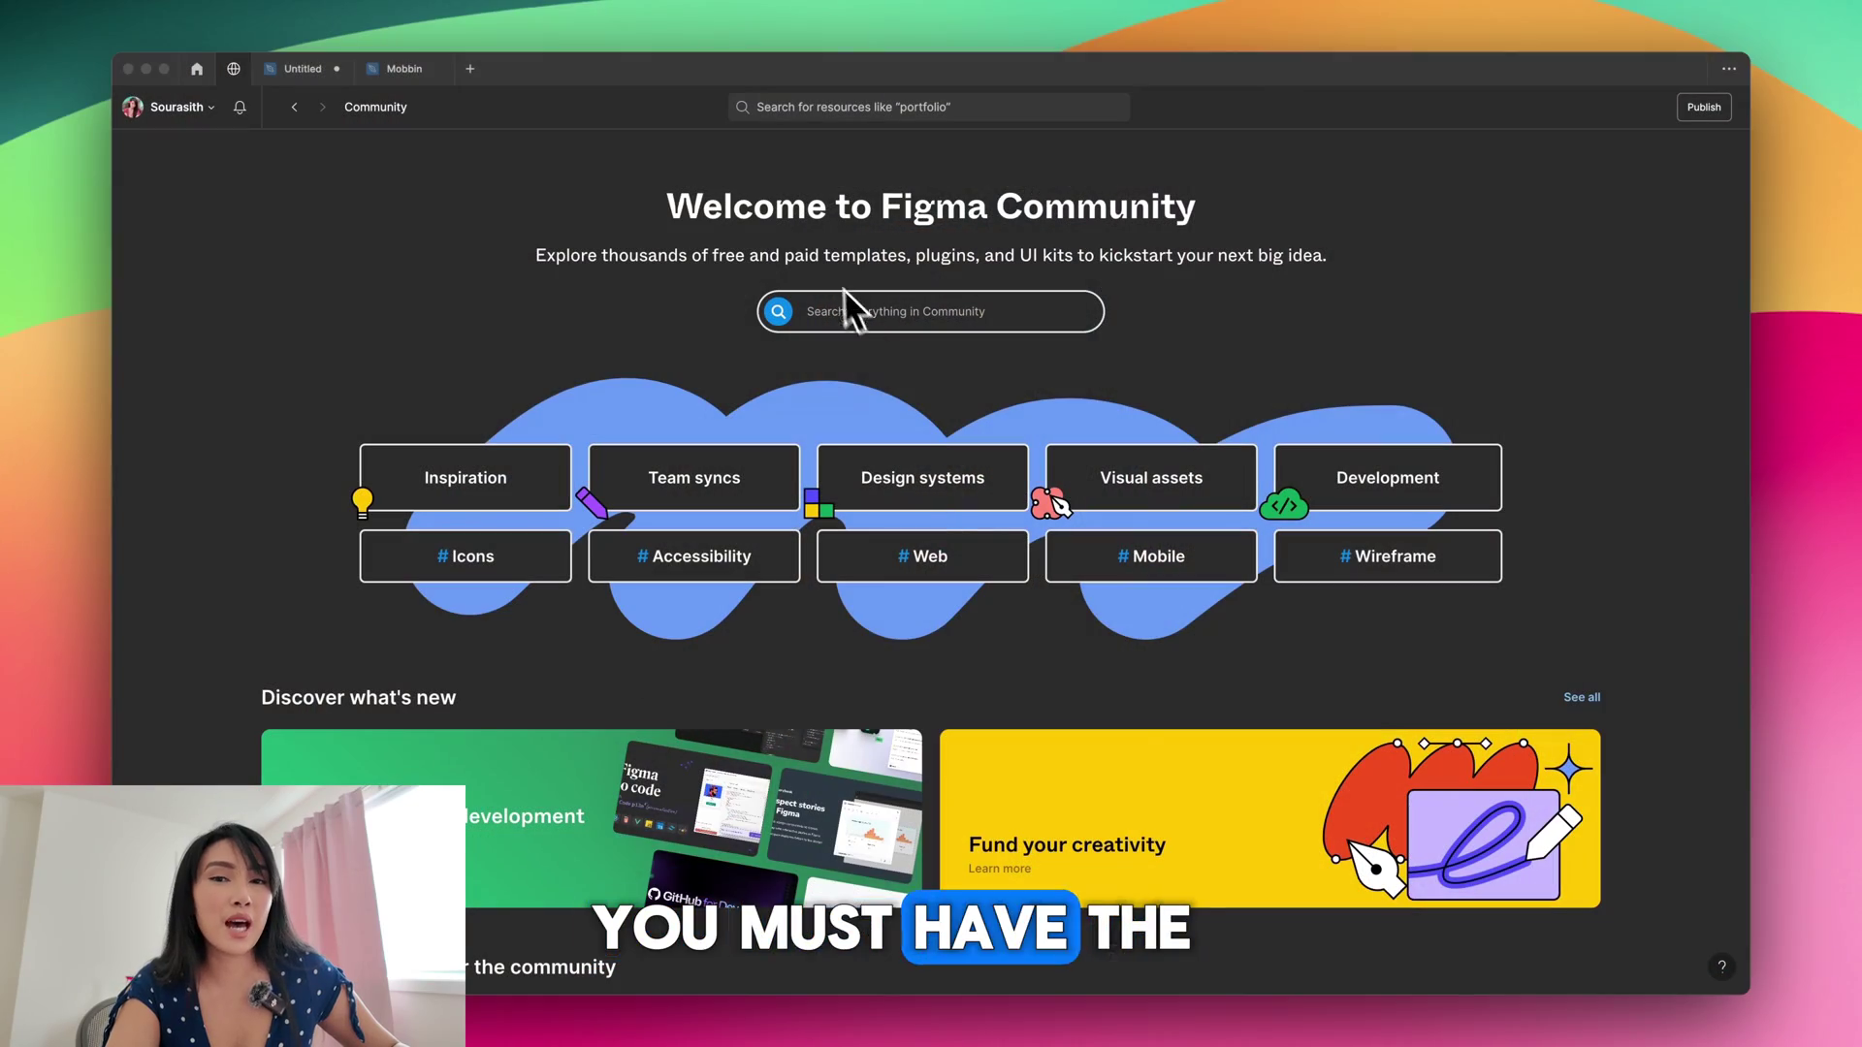
# - In Figma Community, search for "Designcodeui" and open the DesignCode UI design kit
pyautogui.click(851, 312)
pyautogui.write('Designcodeui')
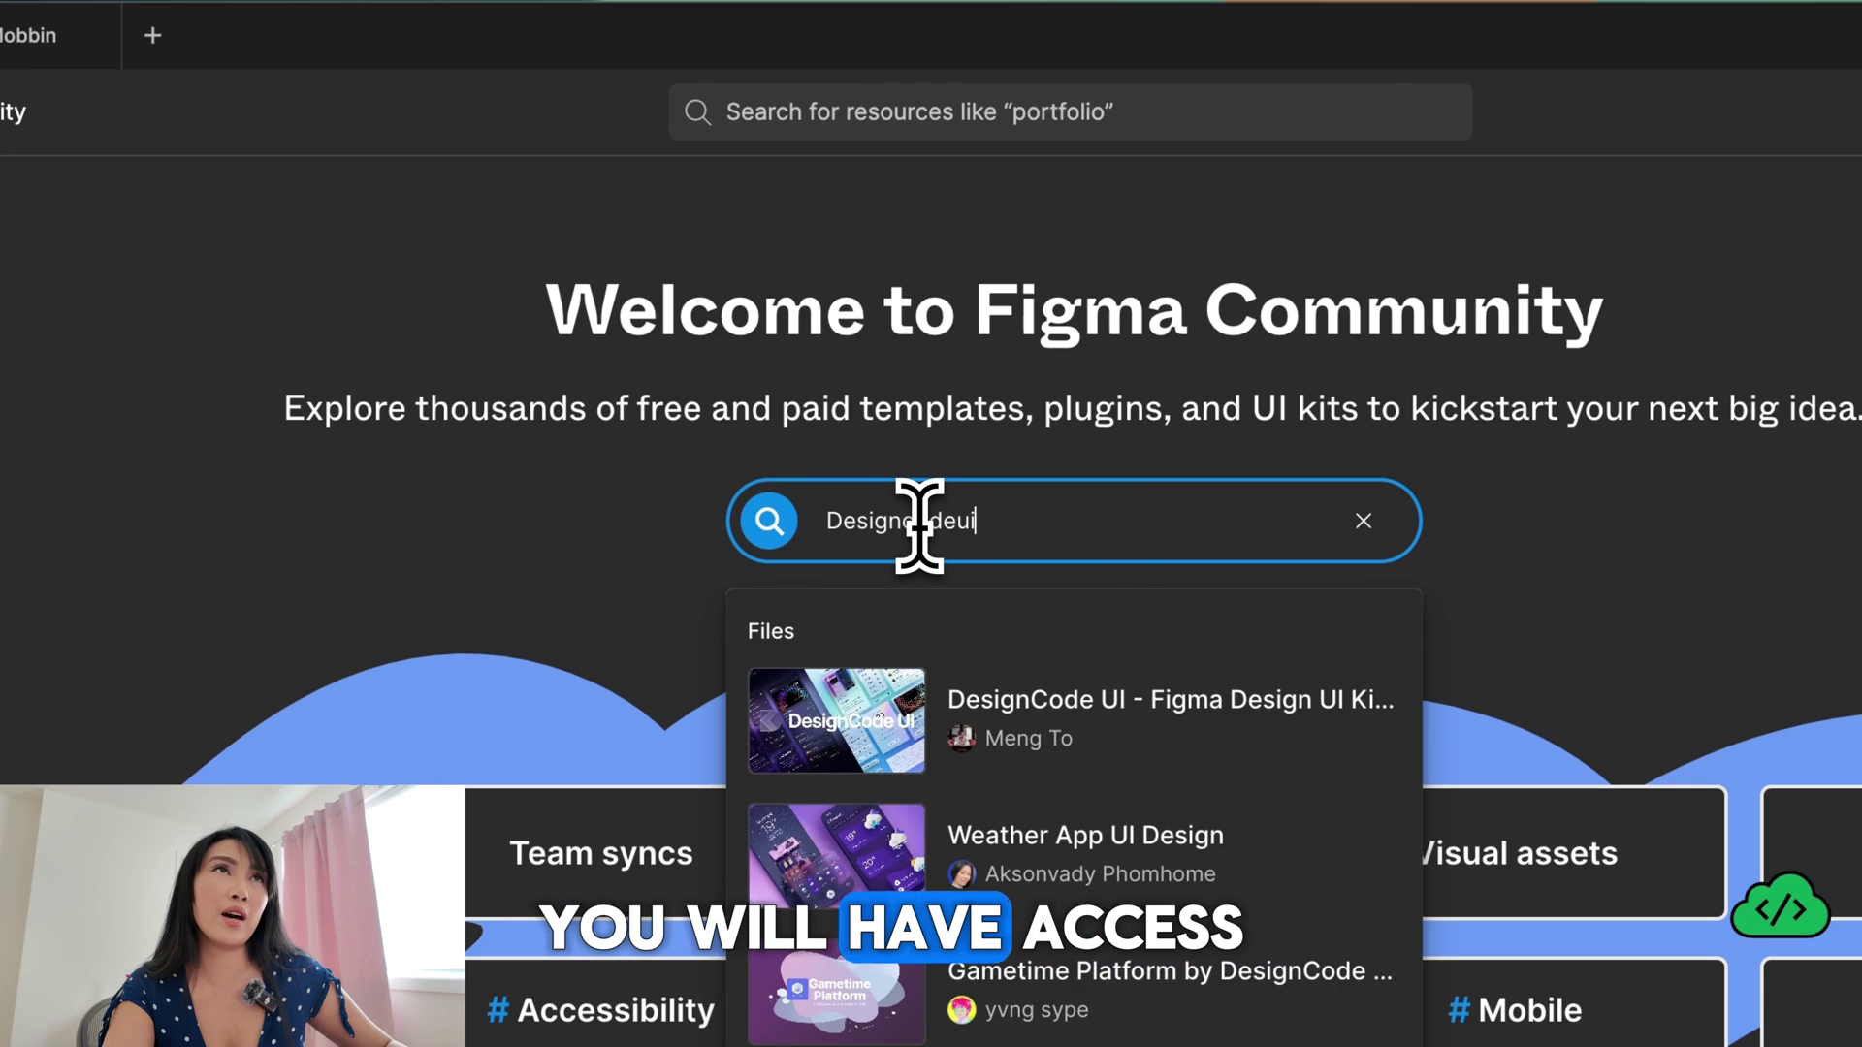
pyautogui.press('Return')
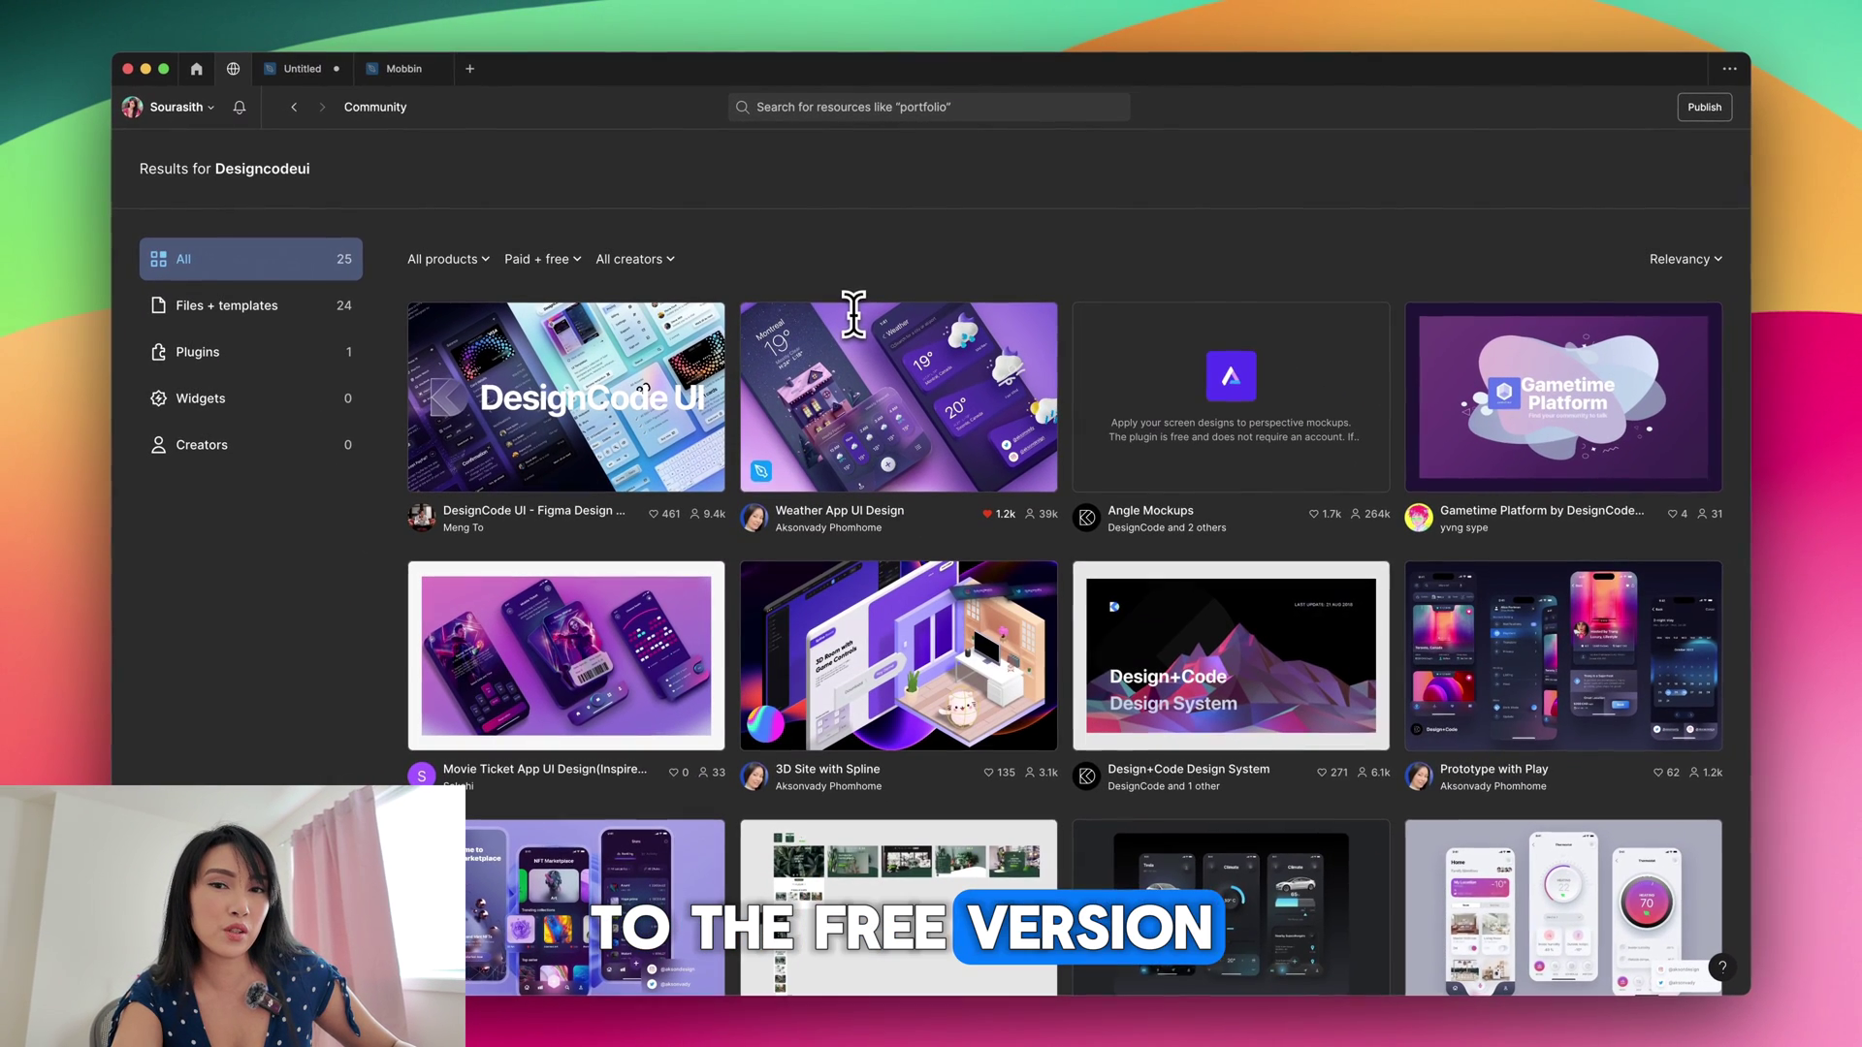
pyautogui.click(515, 424)
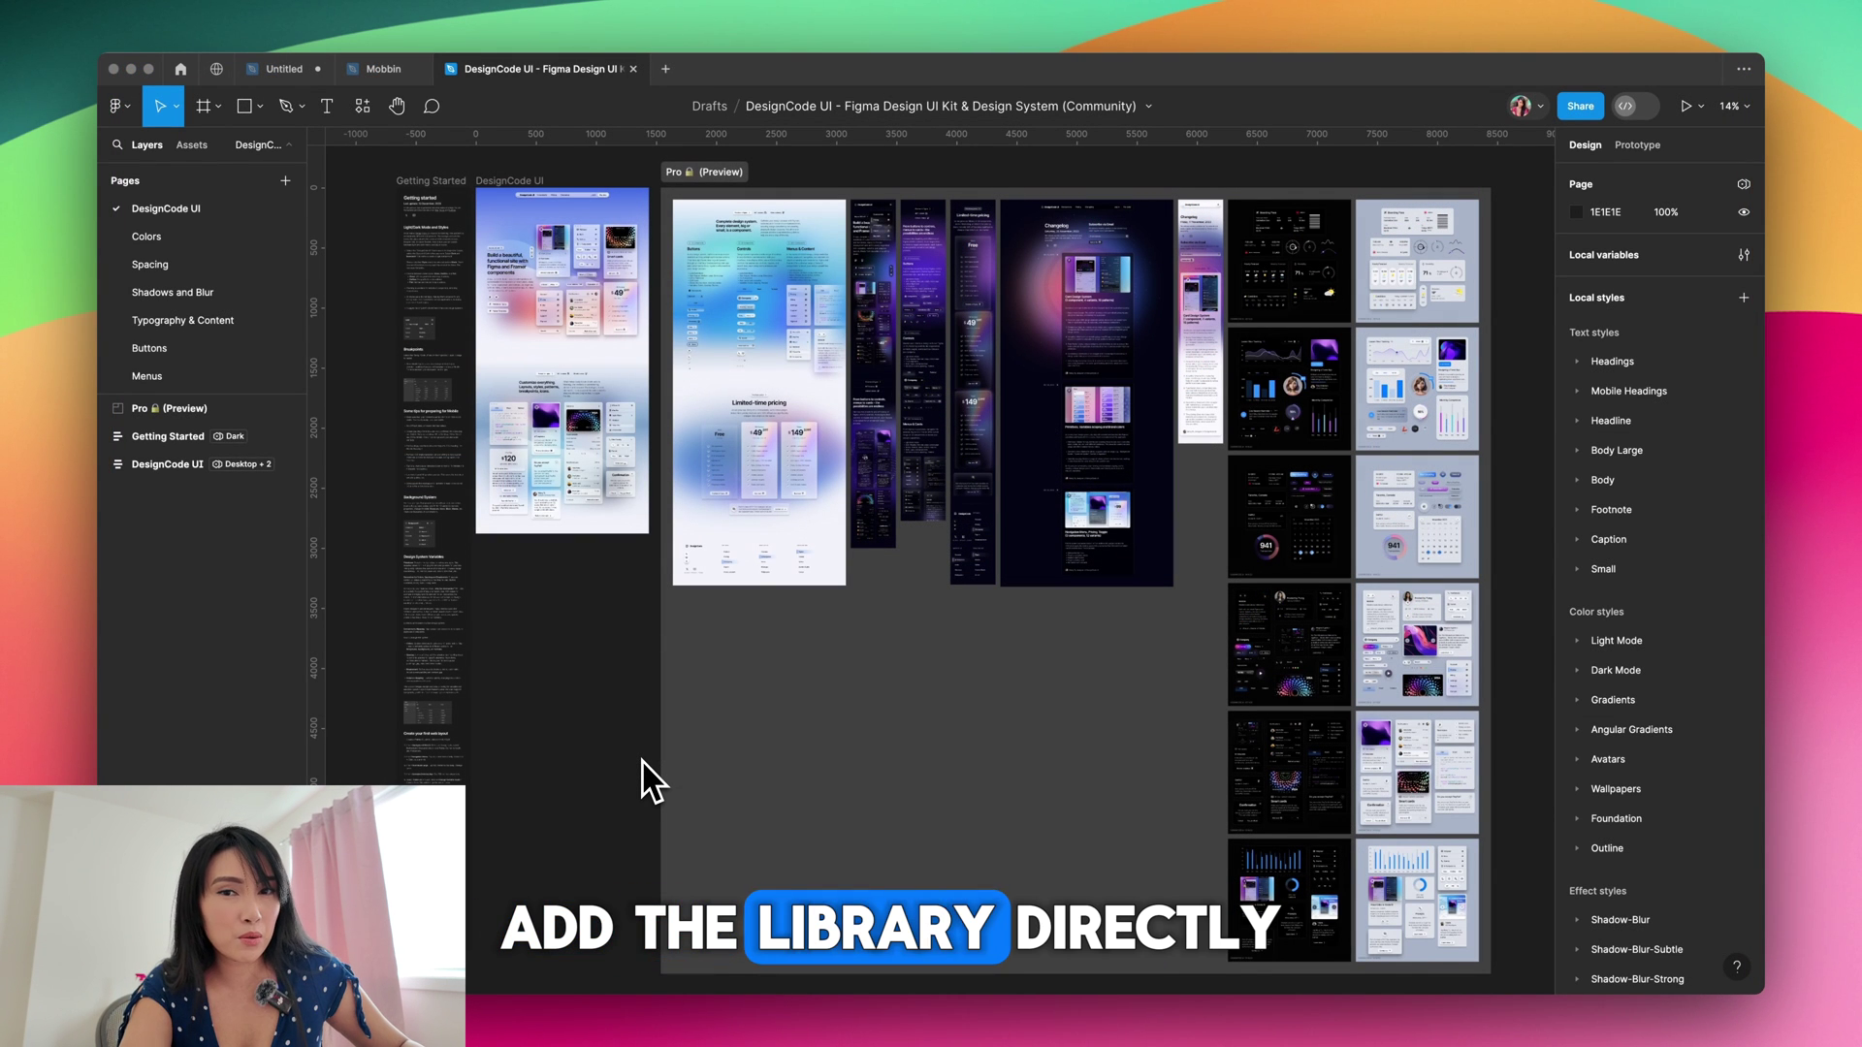
# - Copy the dark glass tablet Navigation Menu from the kit's Menus page and paste it onto Page 3 of the Mobbin file
pyautogui.doubleClick(165, 377)
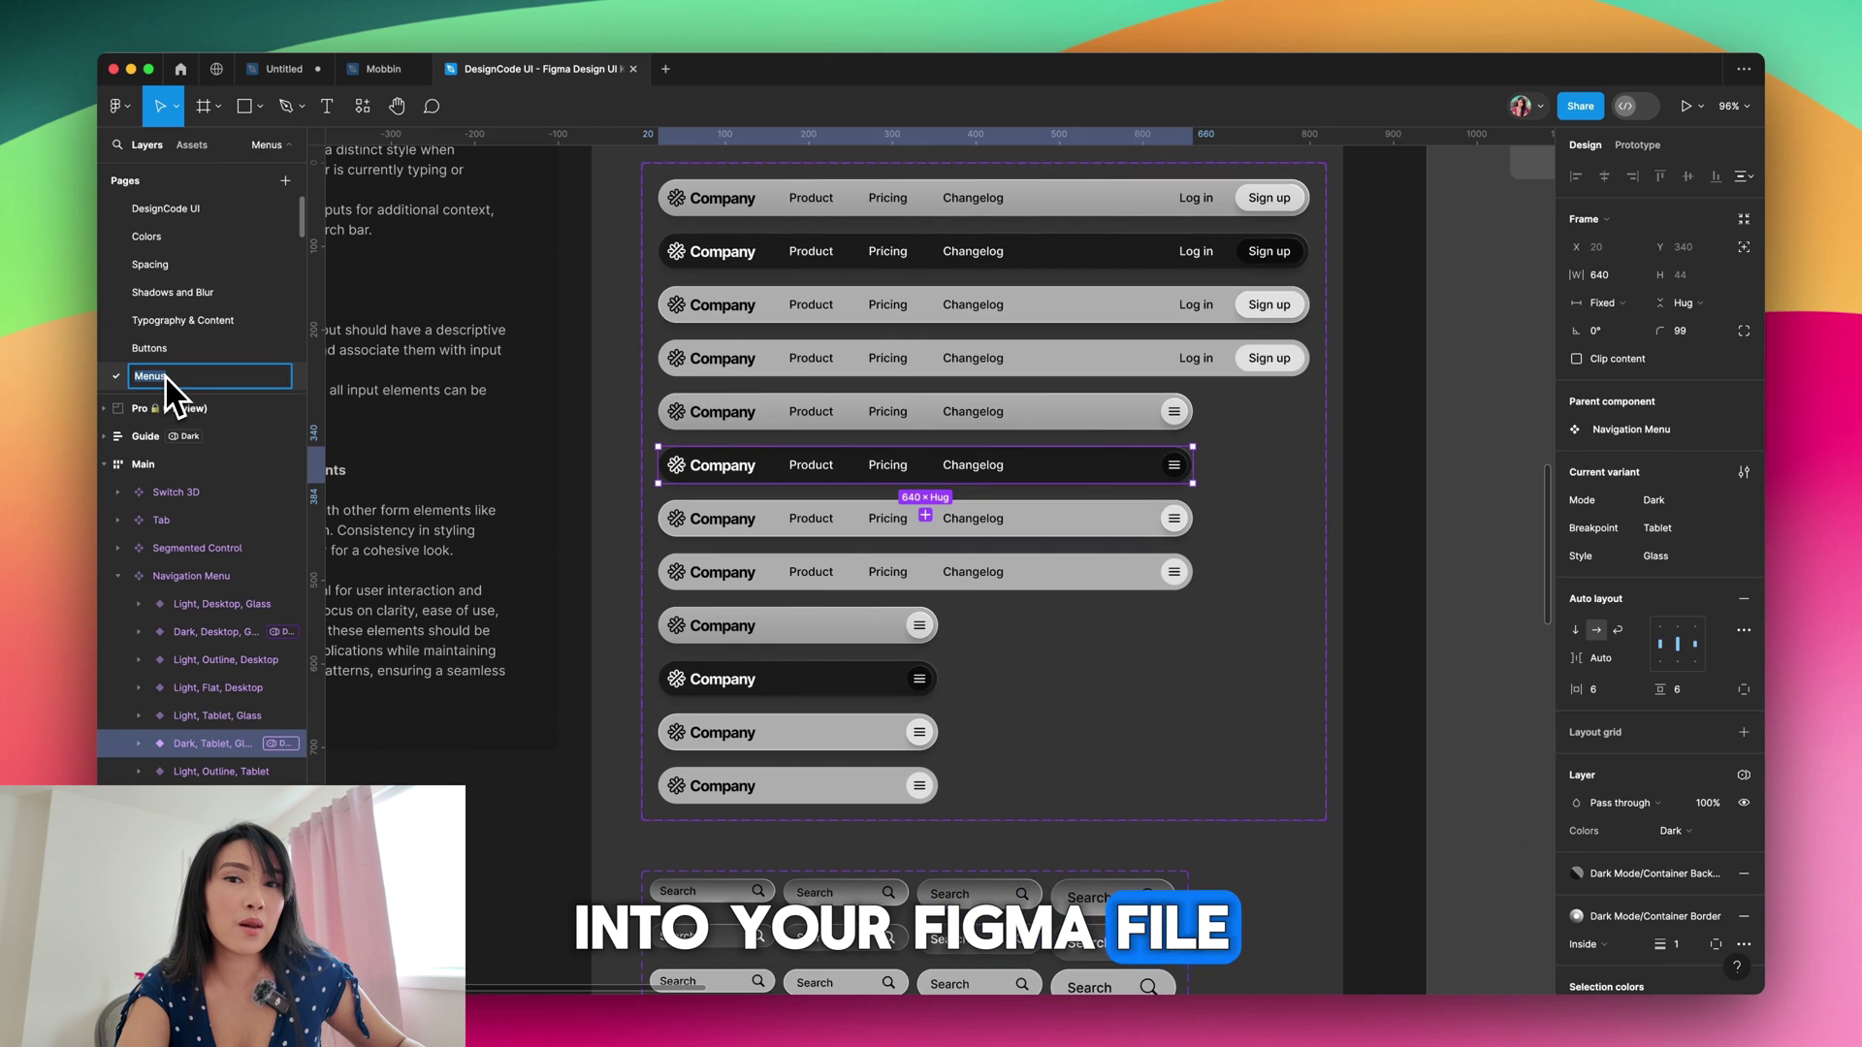
pyautogui.rightClick(850, 463)
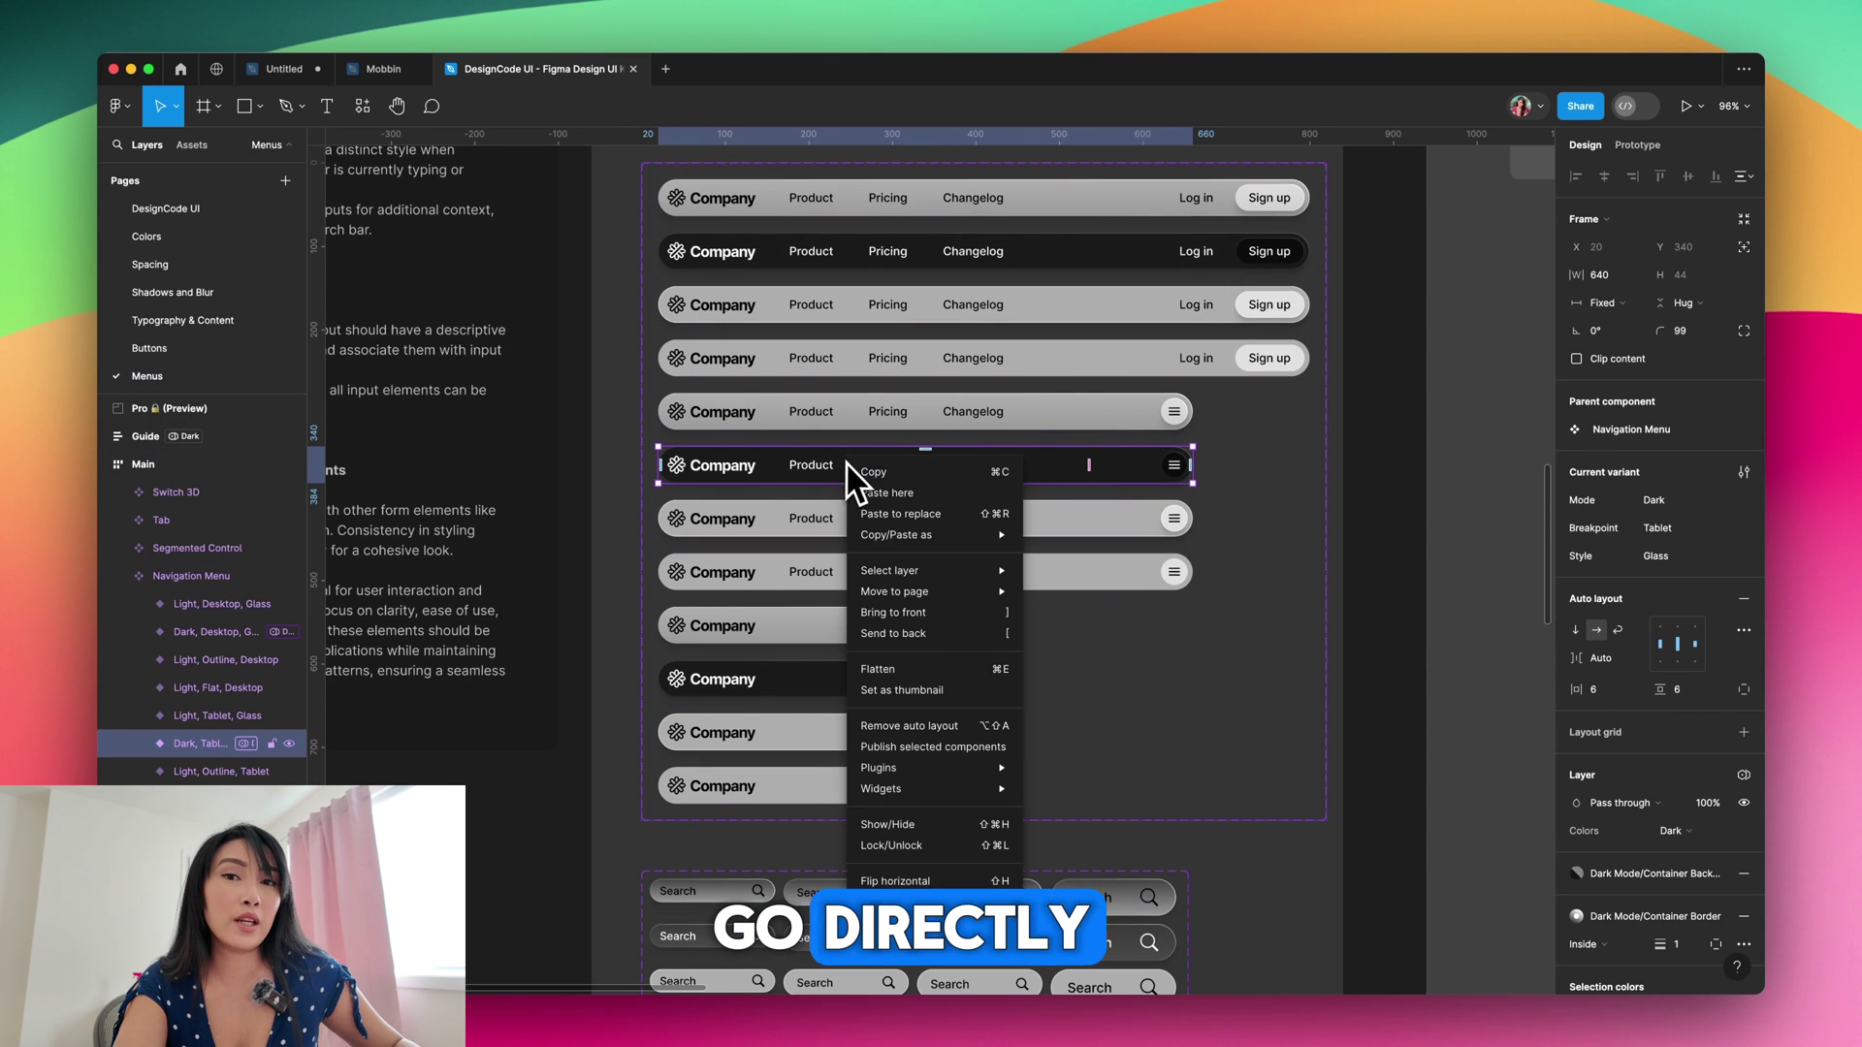
pyautogui.press('Escape')
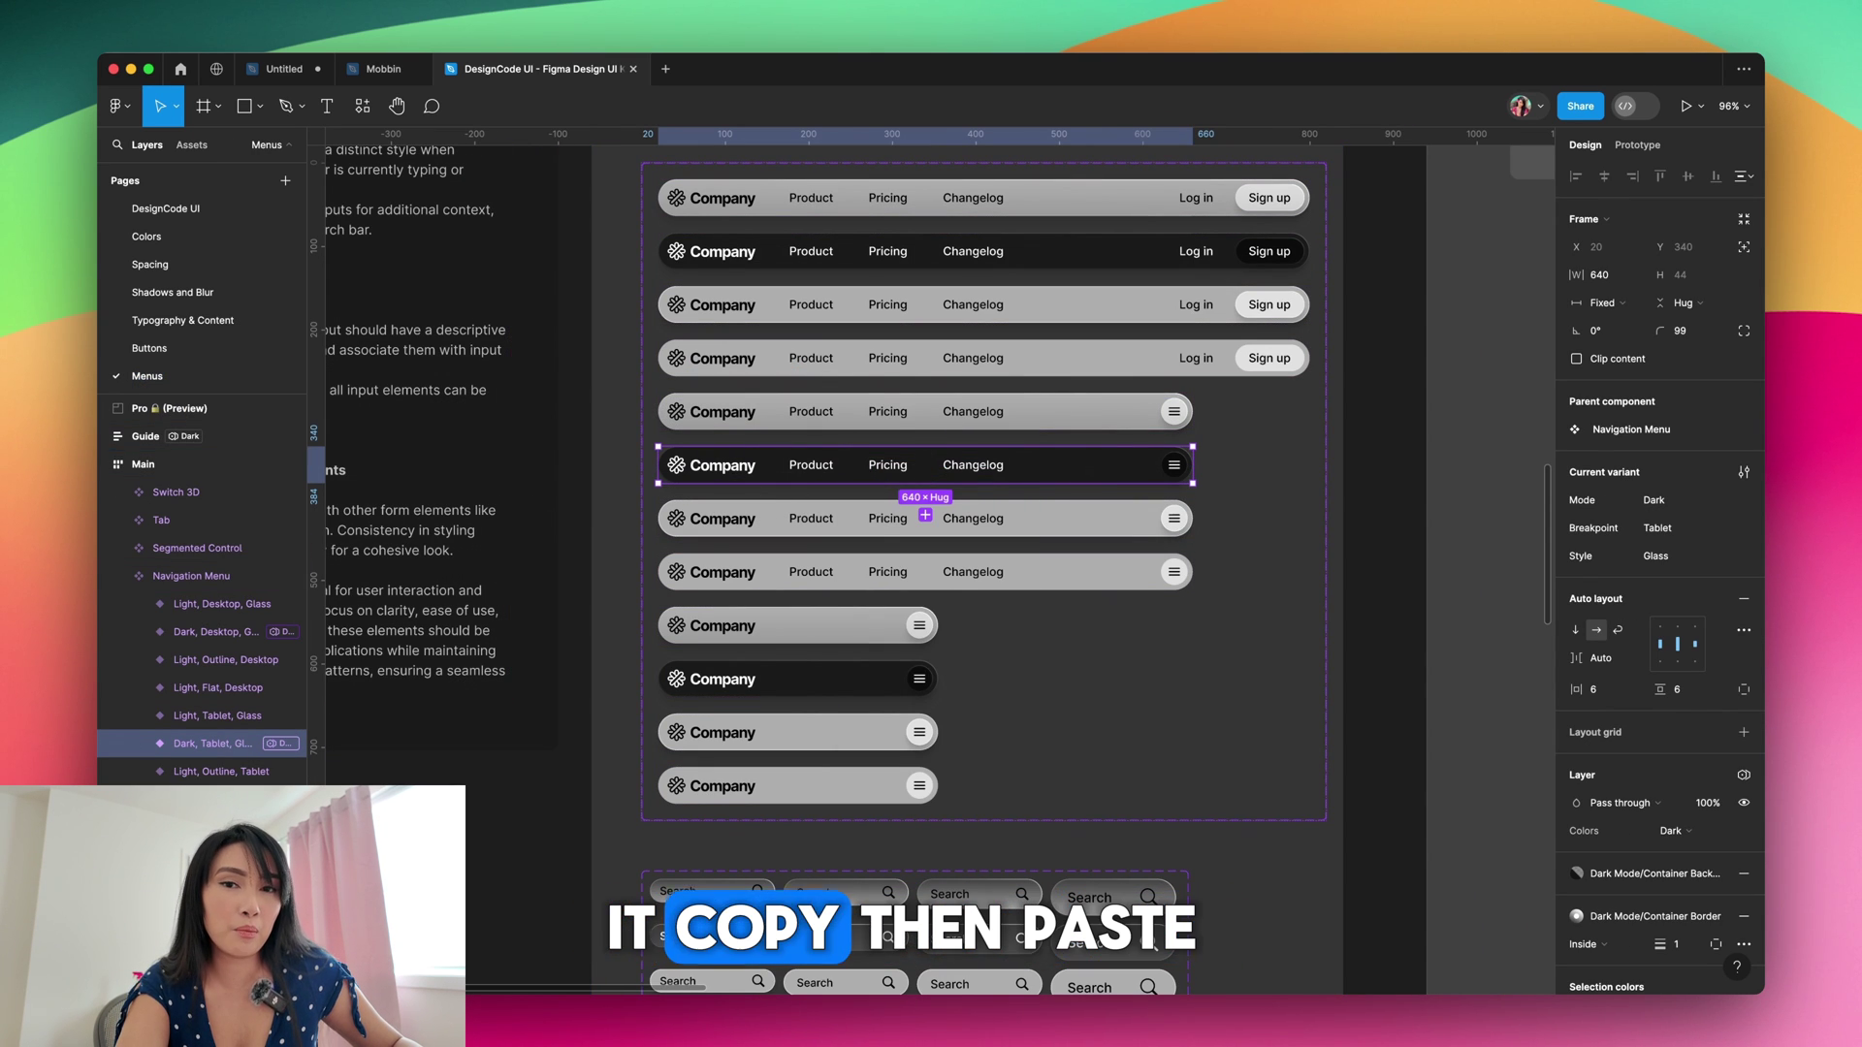
pyautogui.hotkey('ctrl', 'shift', 'Tab')
pyautogui.rightClick(902, 560)
pyautogui.click(933, 574)
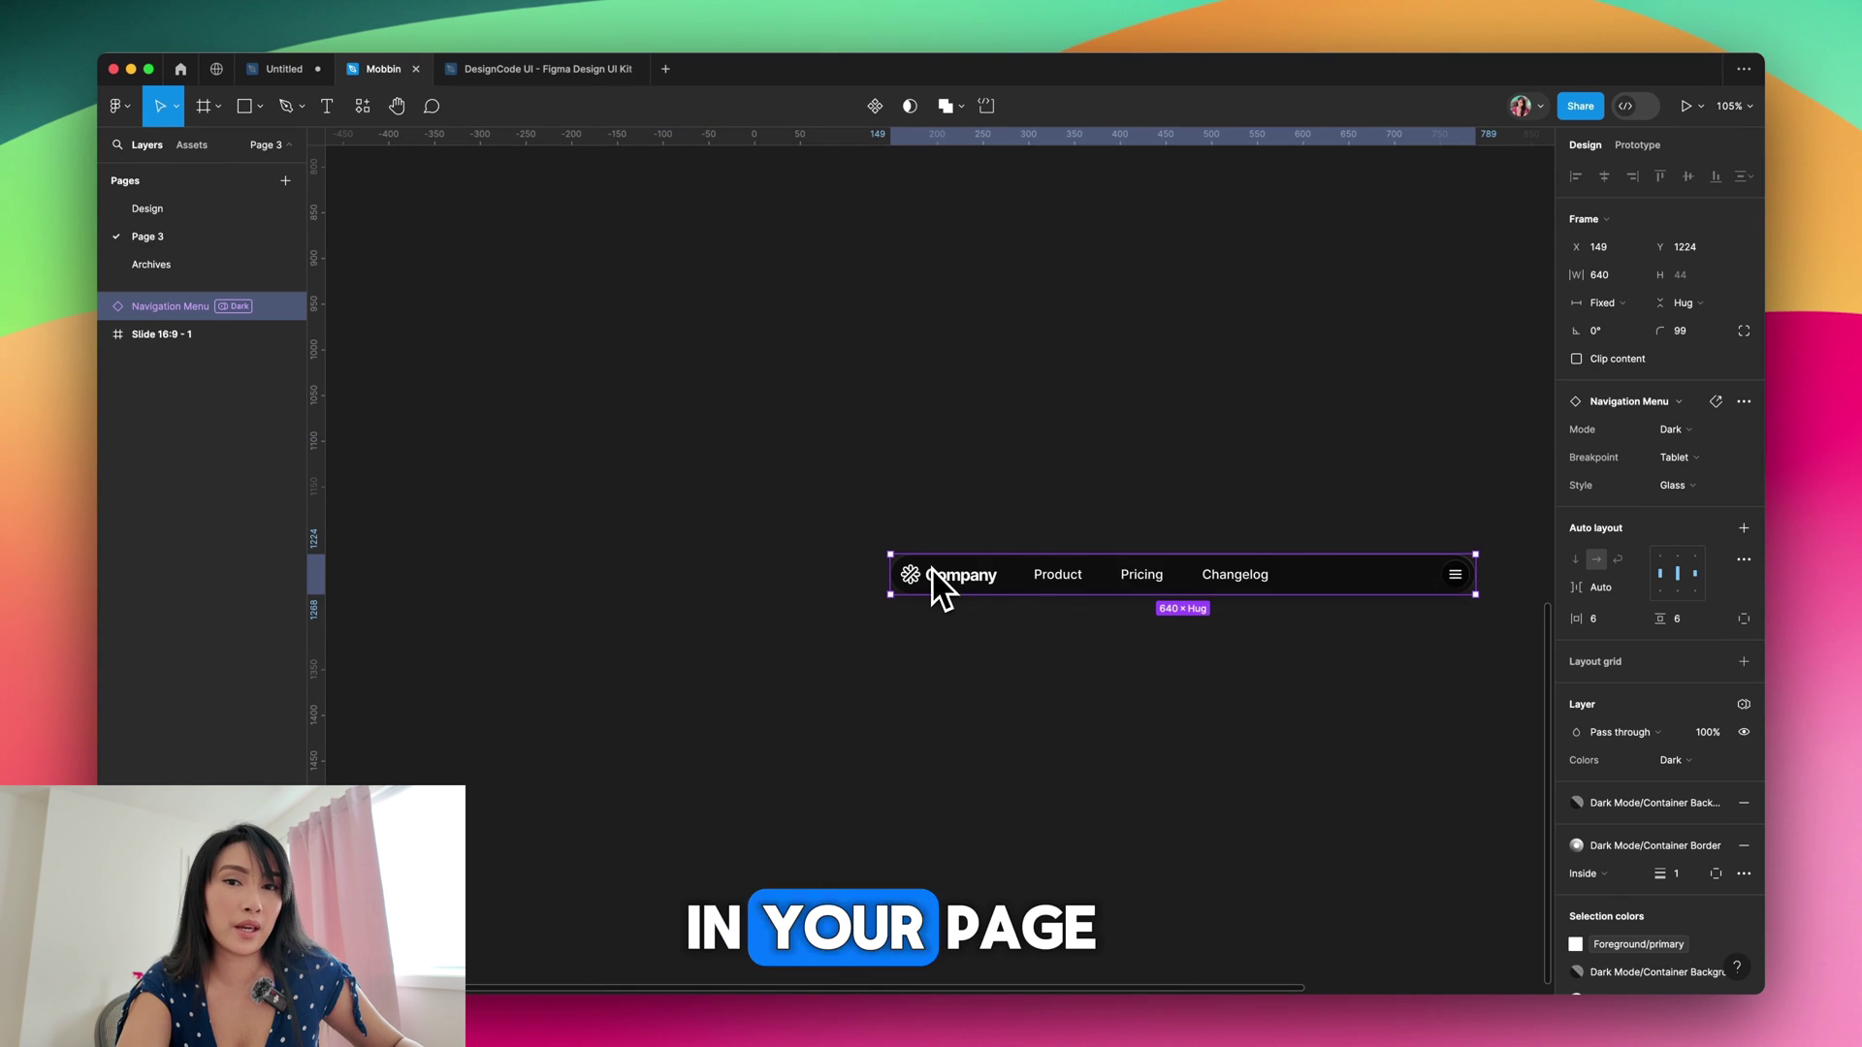
pyautogui.moveTo(1096, 597); pyautogui.dragTo(885, 594)
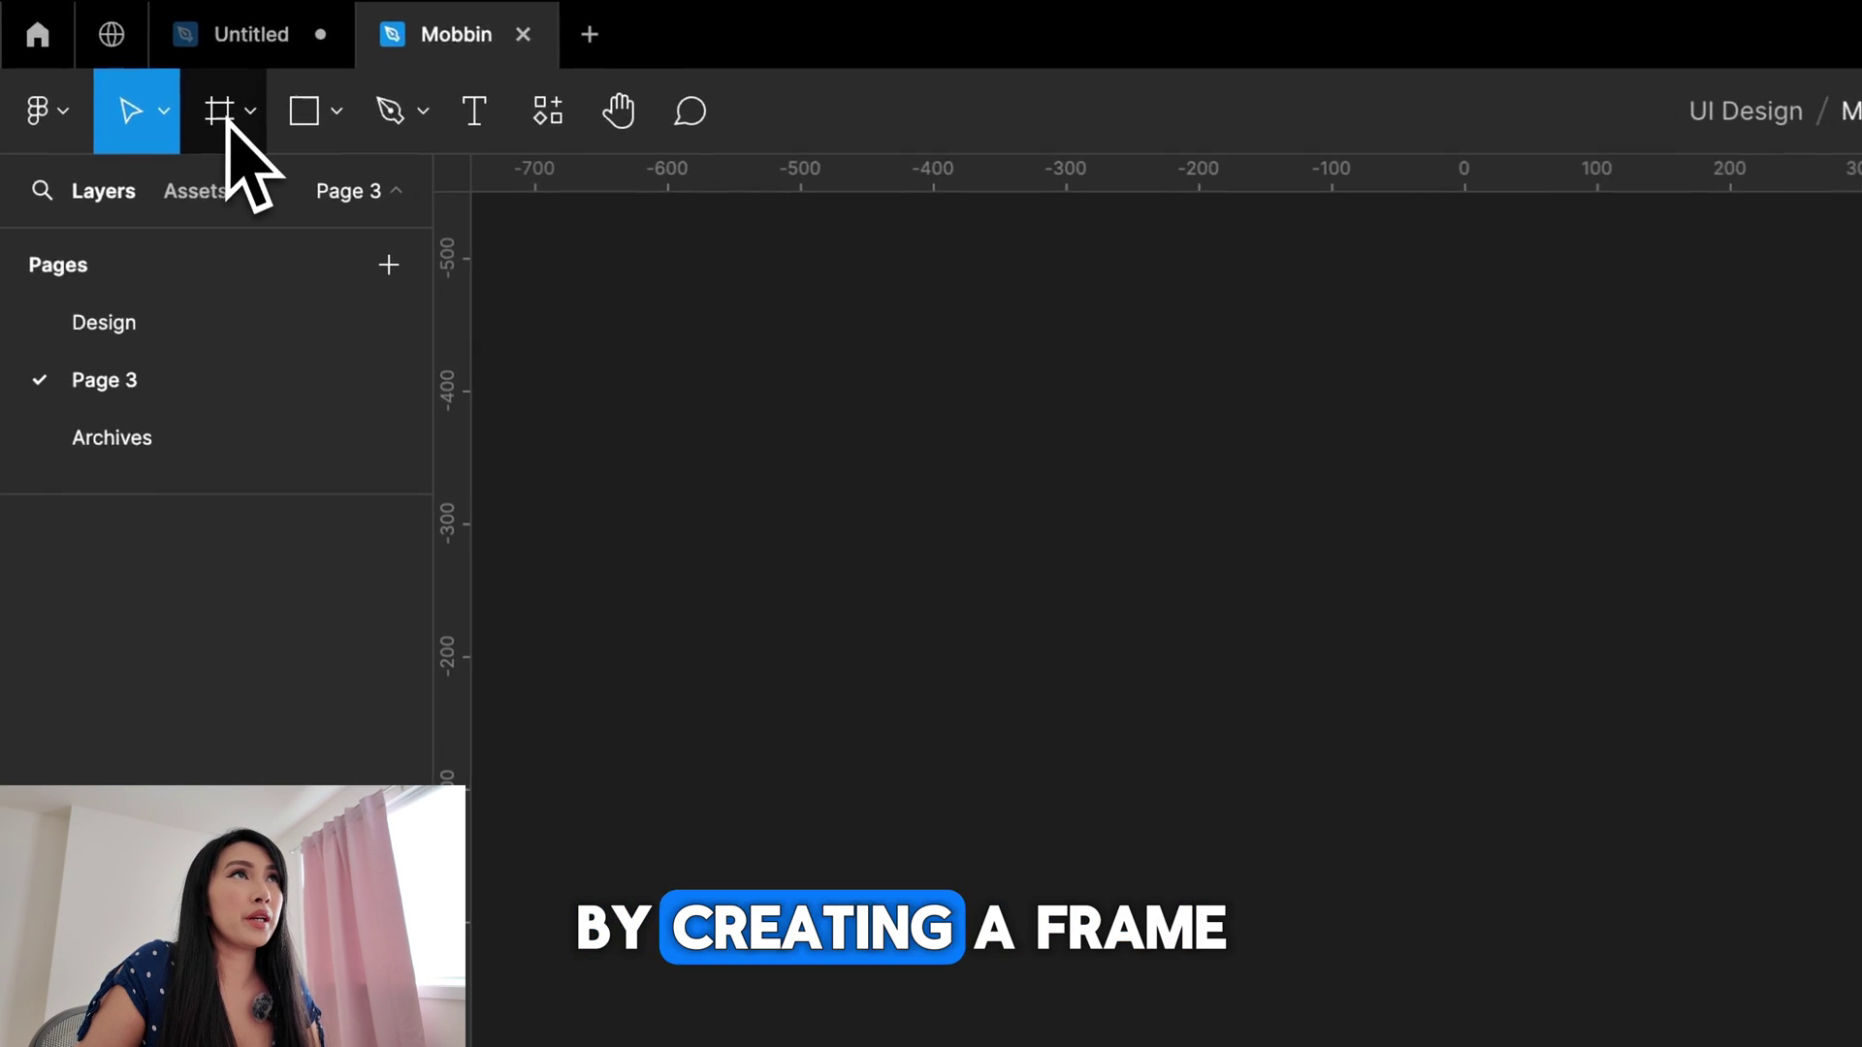
# - Create a 1920 × 1080 Slide 16:9 frame on Page 3 and fill it with the Gradient 1 style
pyautogui.click(232, 118)
pyautogui.click(208, 199)
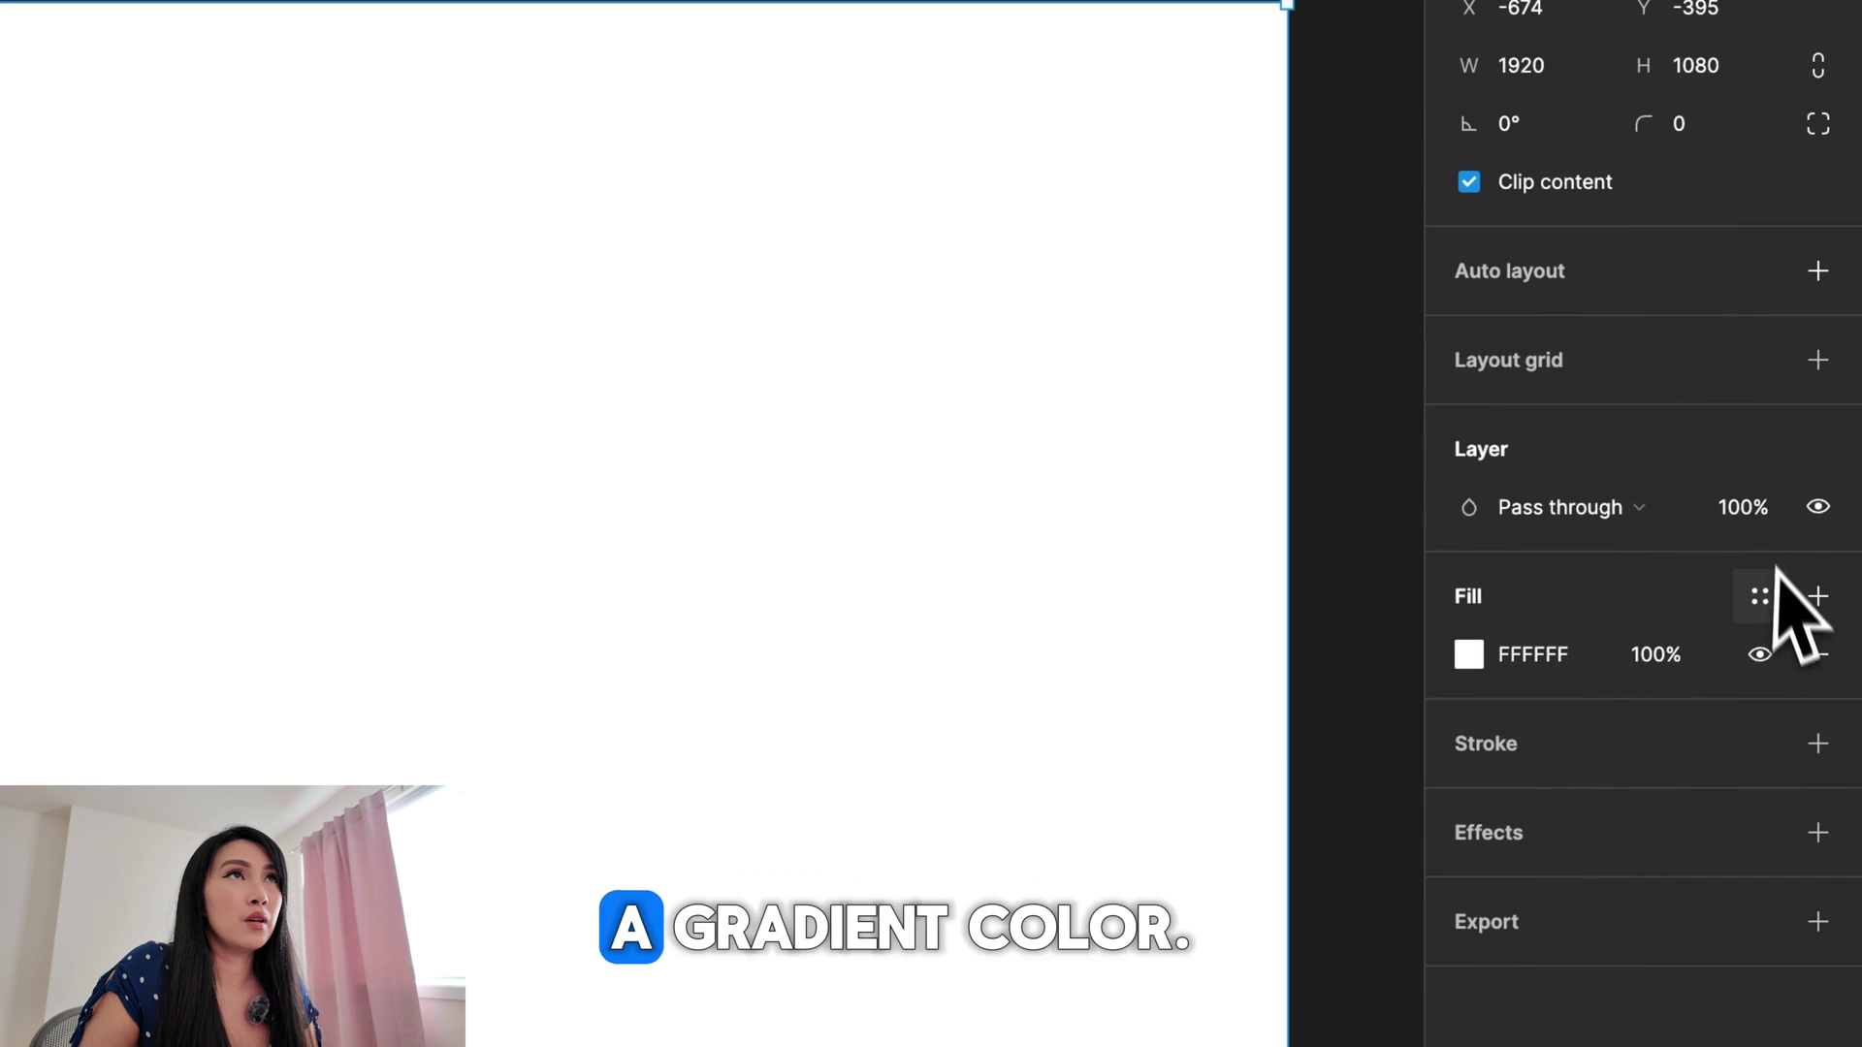
pyautogui.click(1759, 597)
pyautogui.click(1043, 1030)
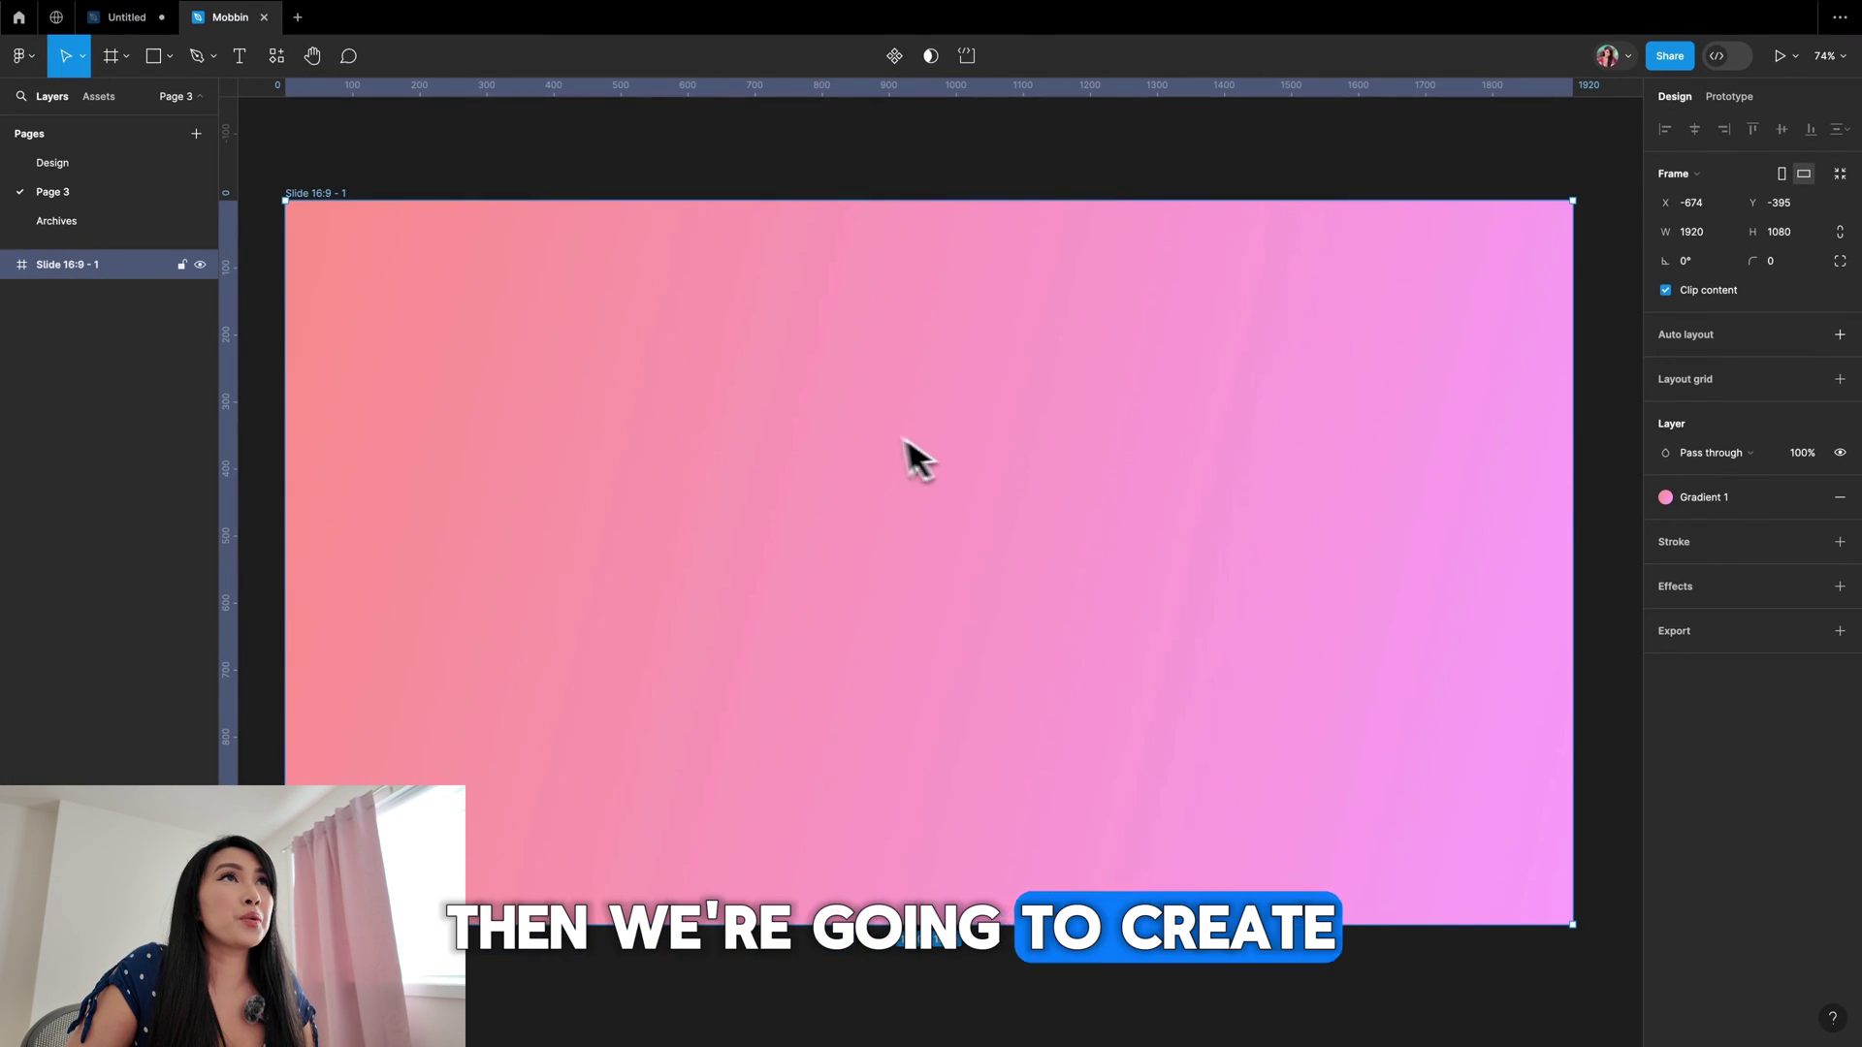
# - Draw a second frame inside the gradient slide and set its size to 1400 × 900
pyautogui.press('f')
pyautogui.moveTo(506, 296); pyautogui.dragTo(1320, 782)
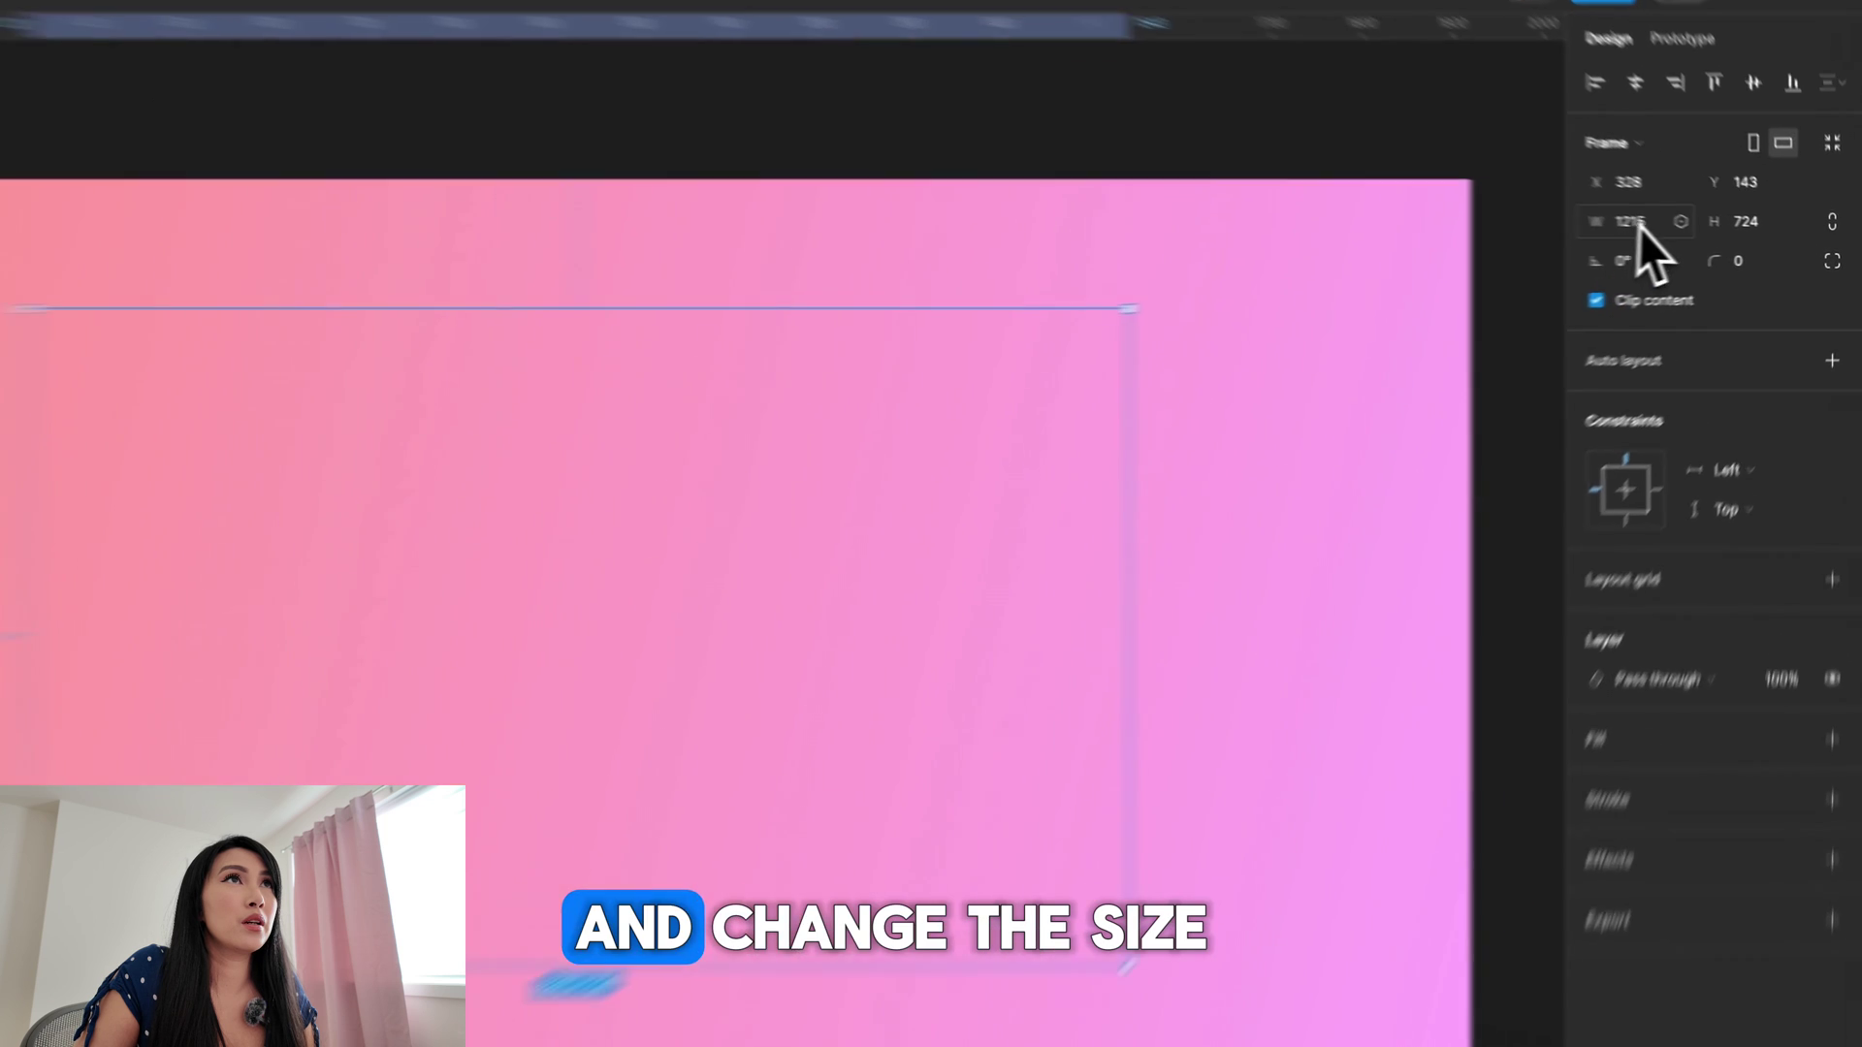
pyautogui.click(1707, 233)
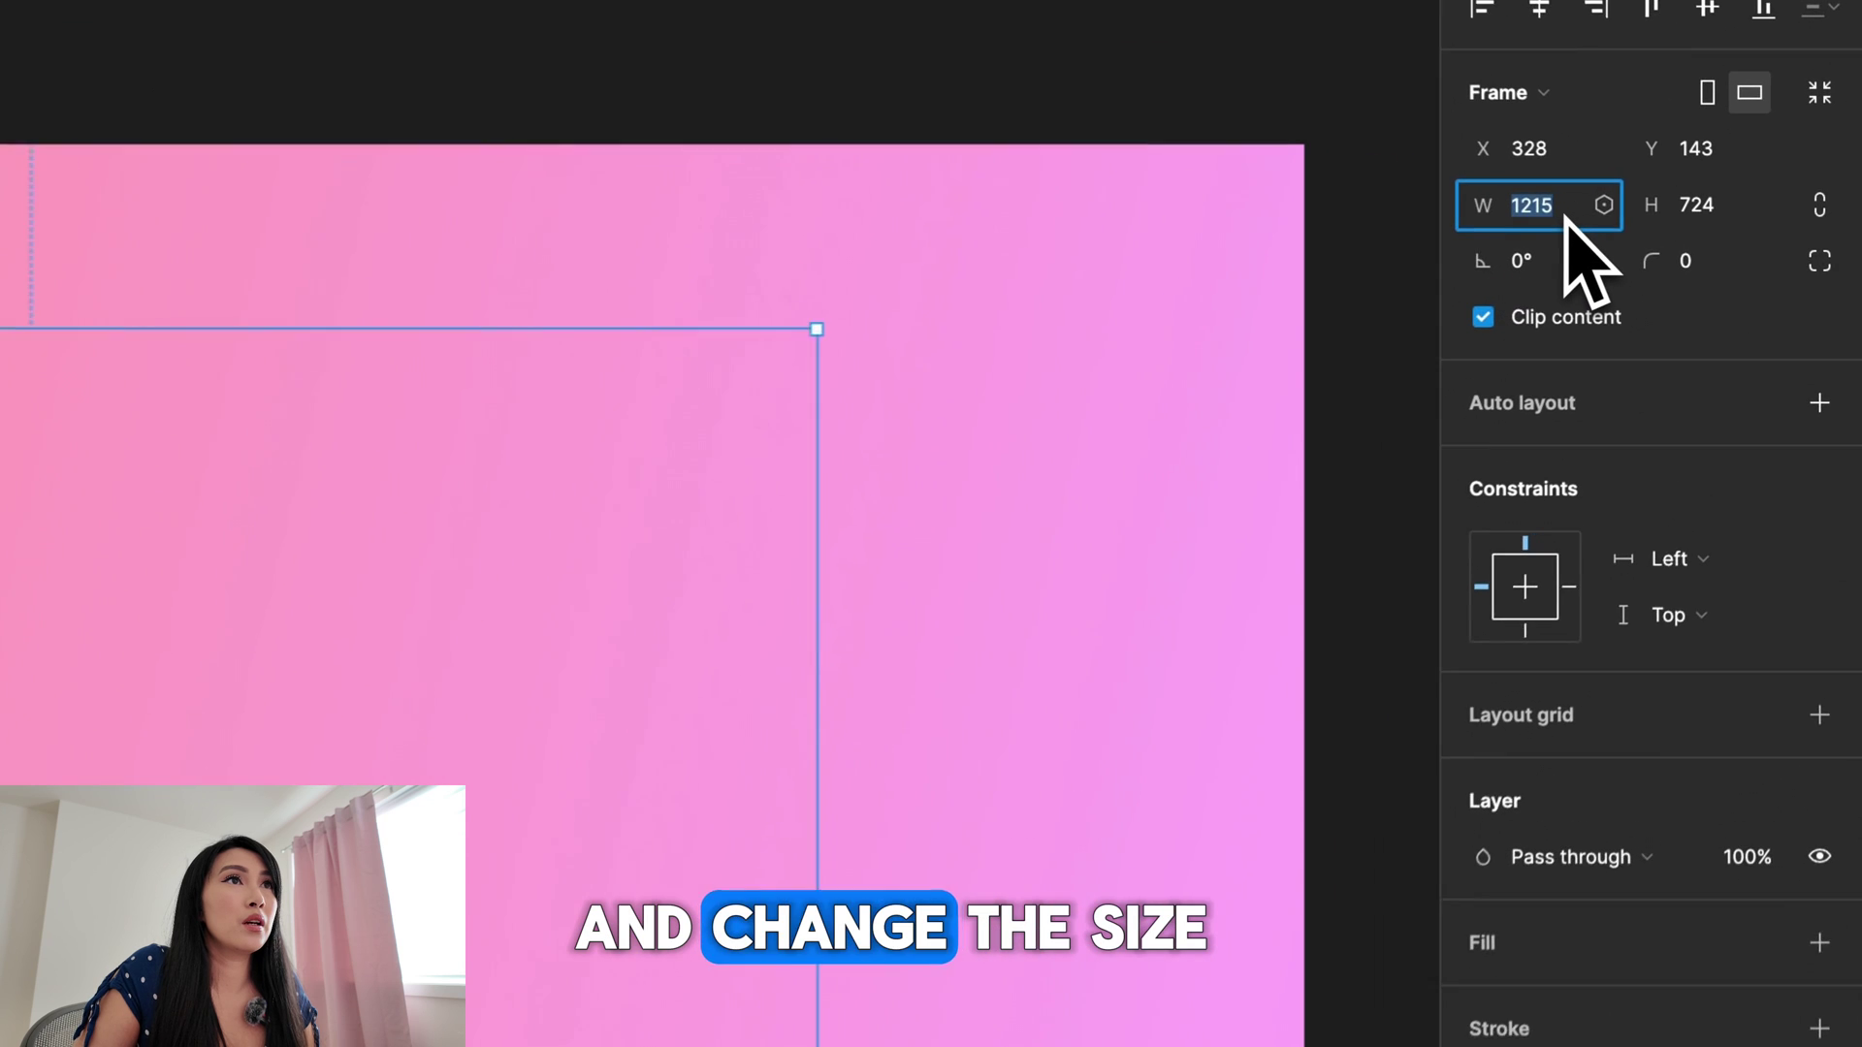
pyautogui.write('1400')
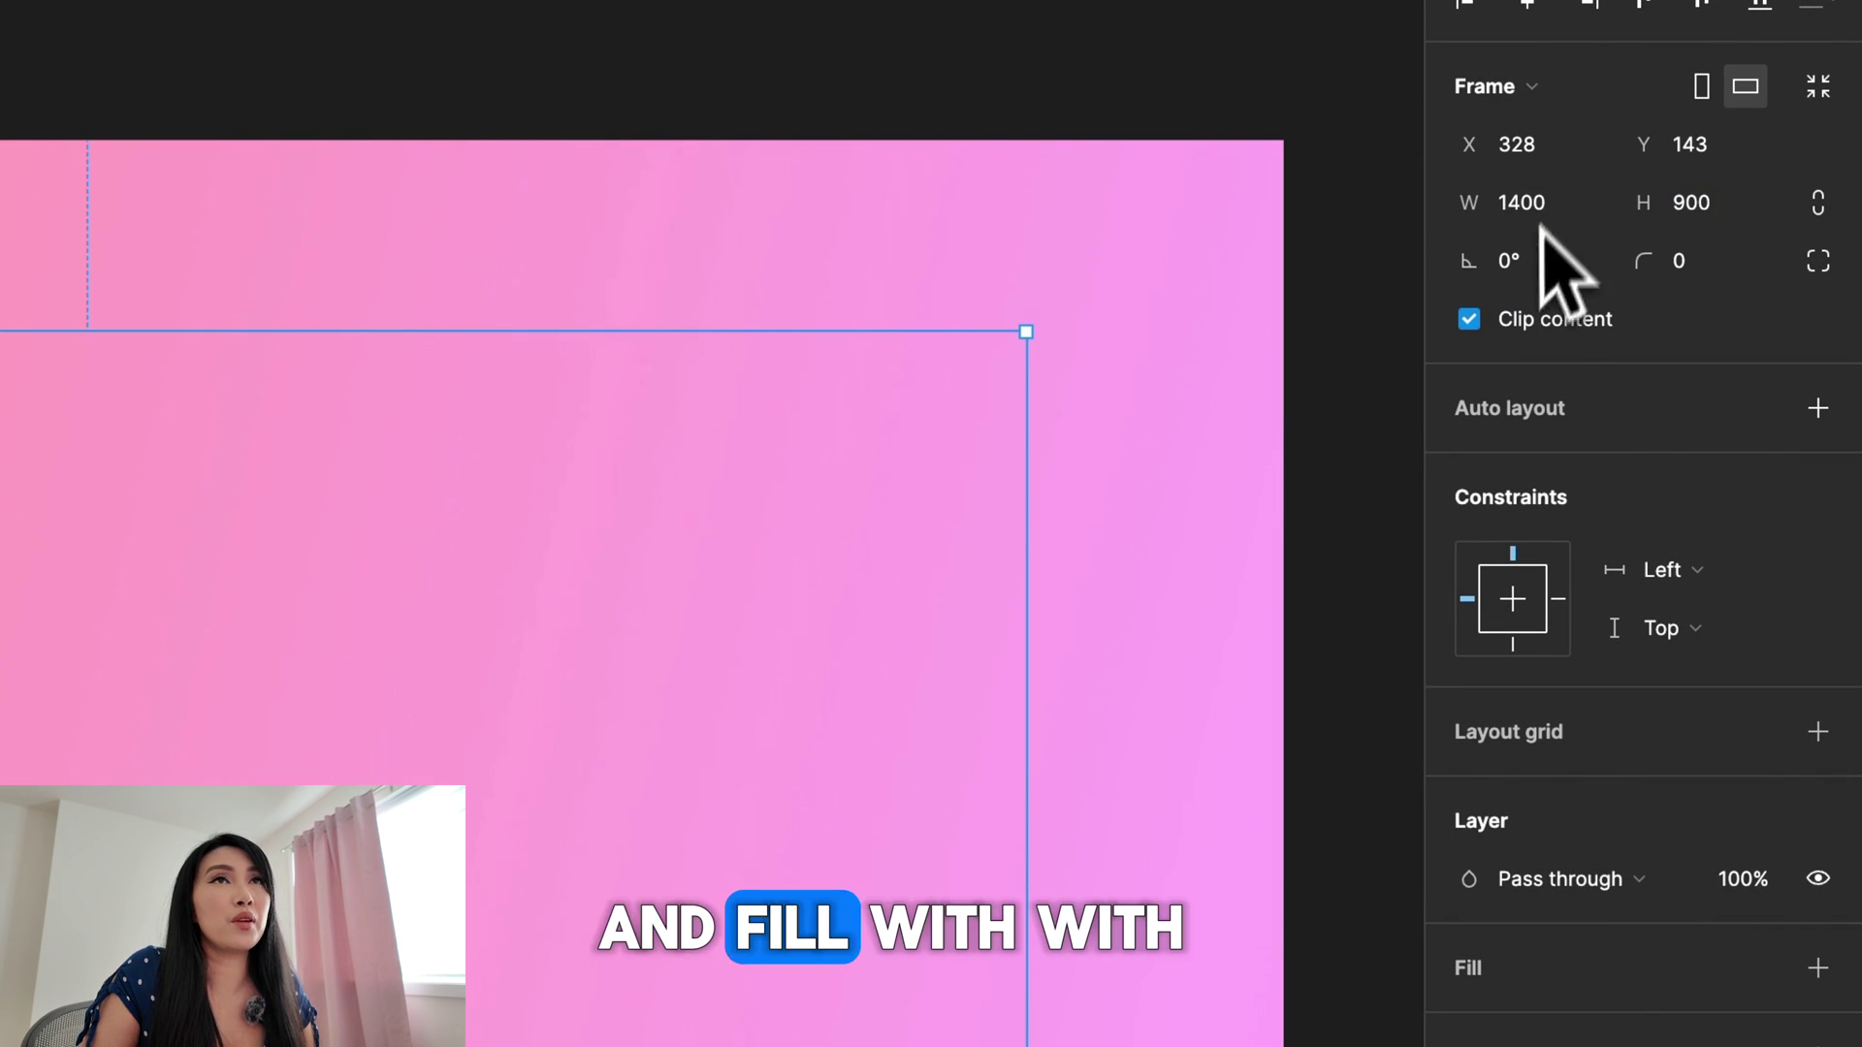
# - Fill the inner frame with the Background/Dark style and center it horizontally and vertically on the slide
pyautogui.click(1763, 969)
pyautogui.click(1045, 1046)
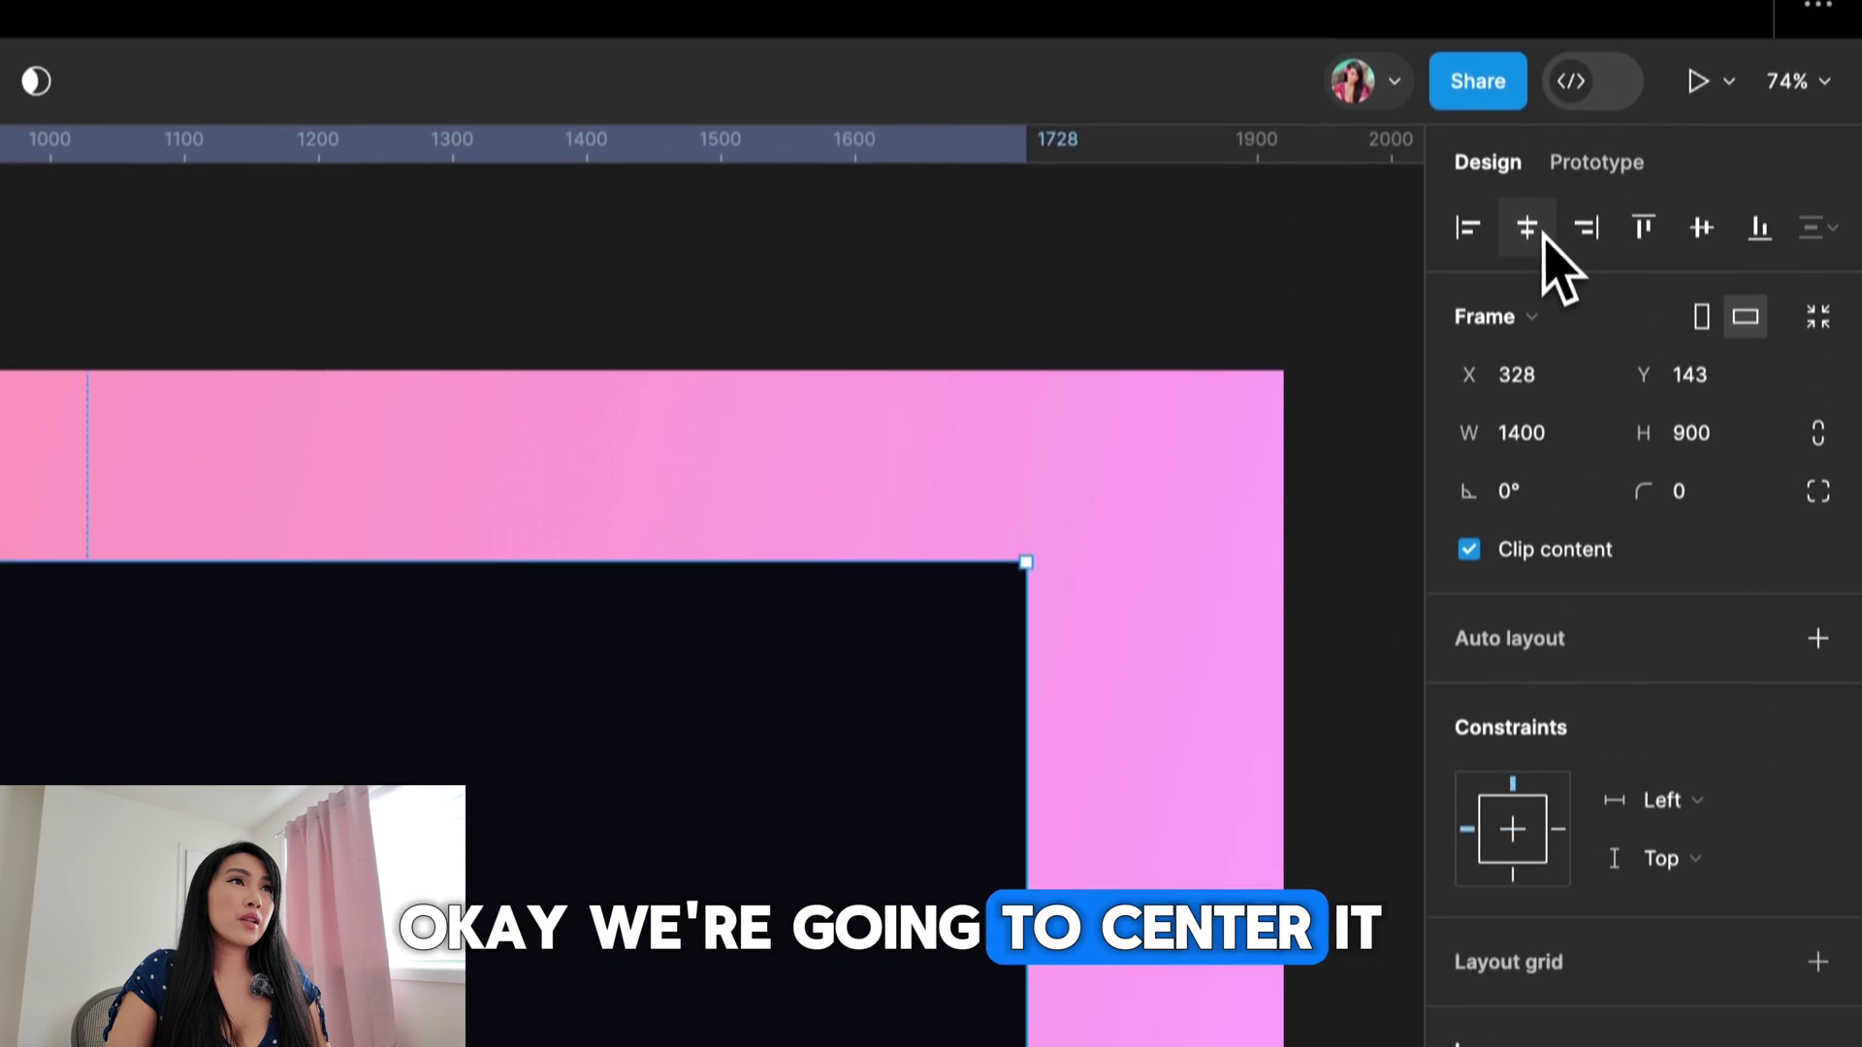
pyautogui.click(1527, 233)
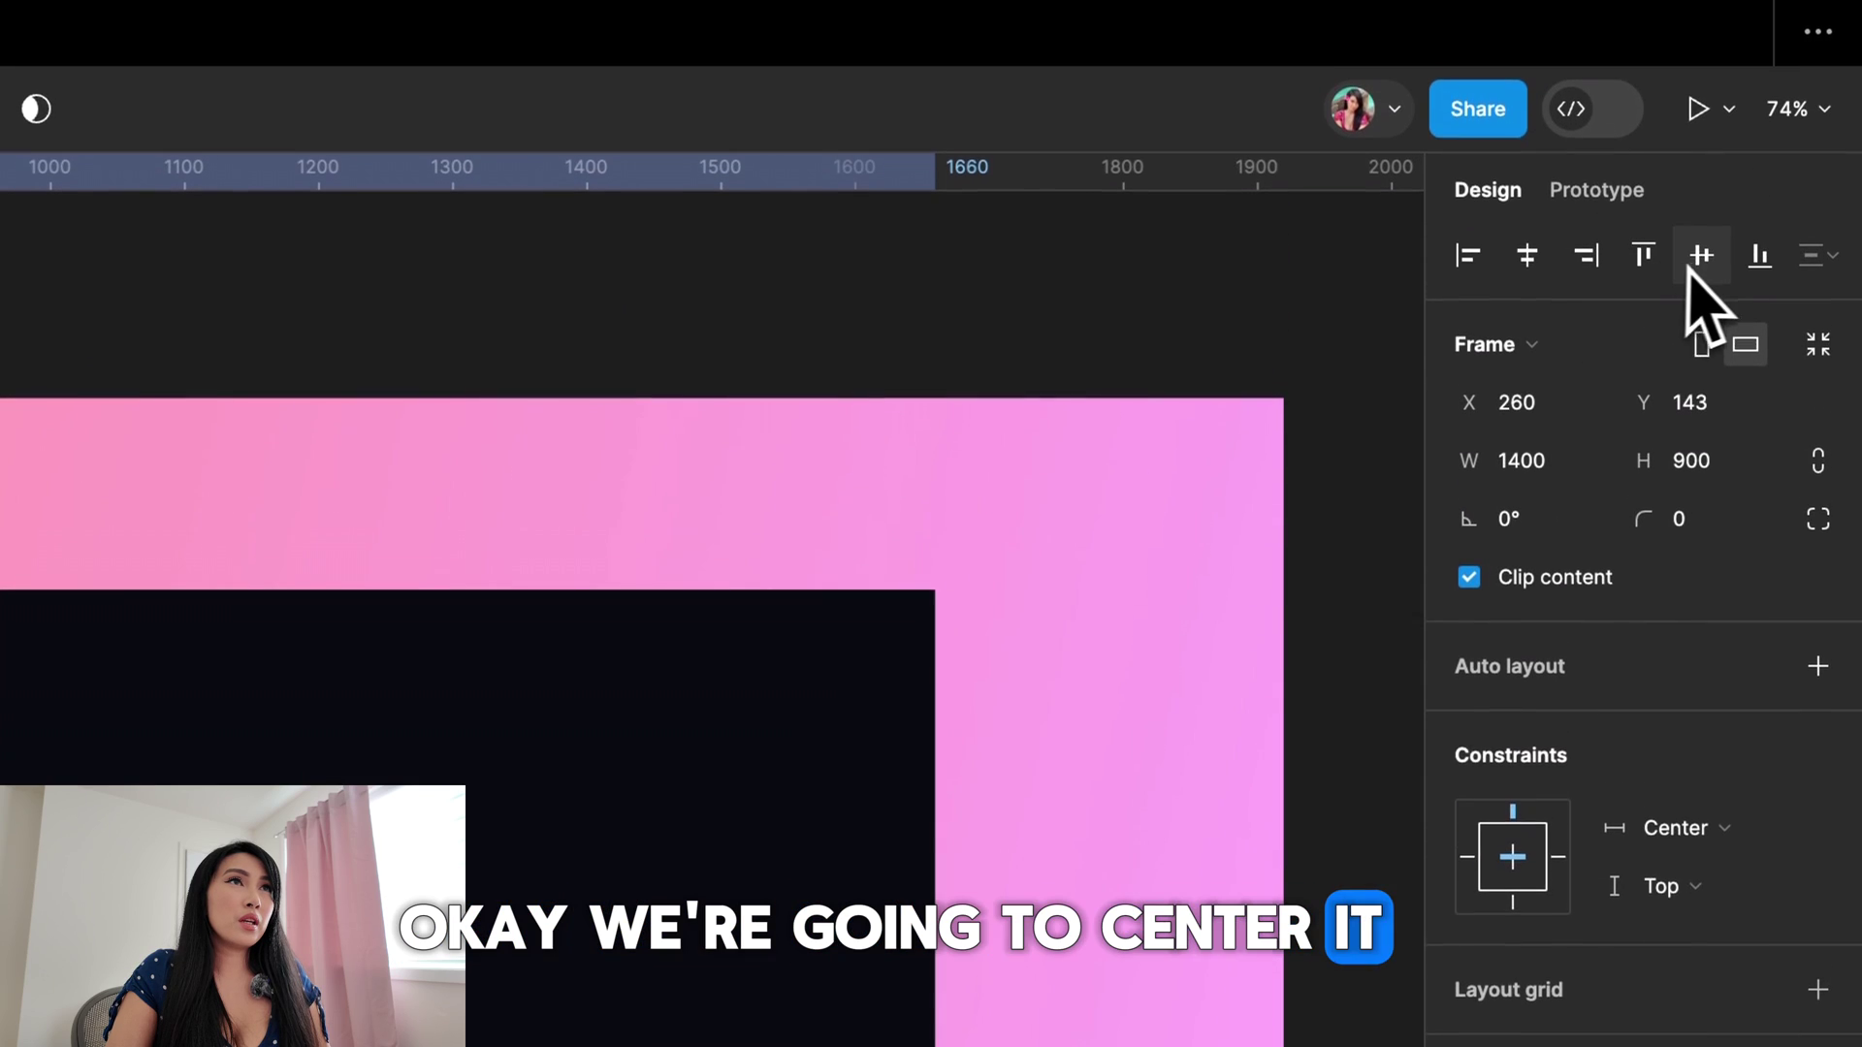
pyautogui.click(1689, 270)
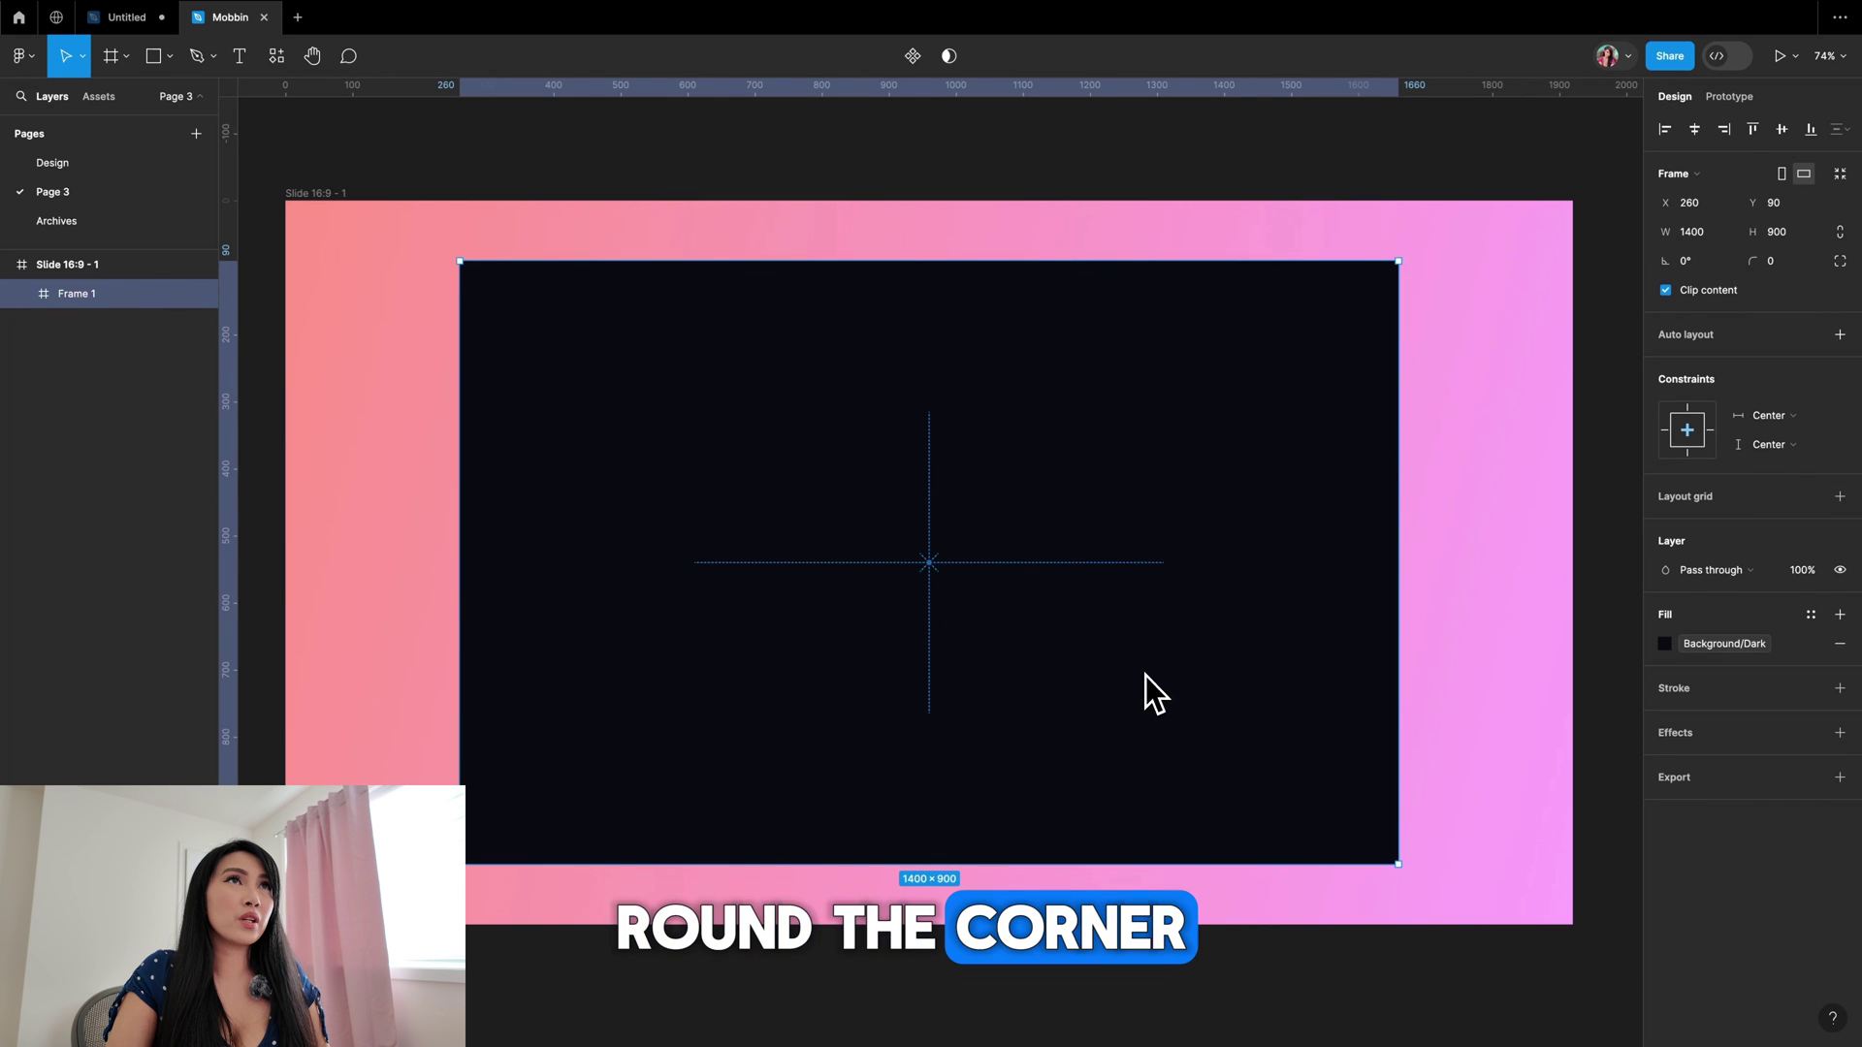
# - Round the inner frame's corners to 20 and add a drop shadow with Y 60, blur 100 and 30% opacity
pyautogui.click(1775, 260)
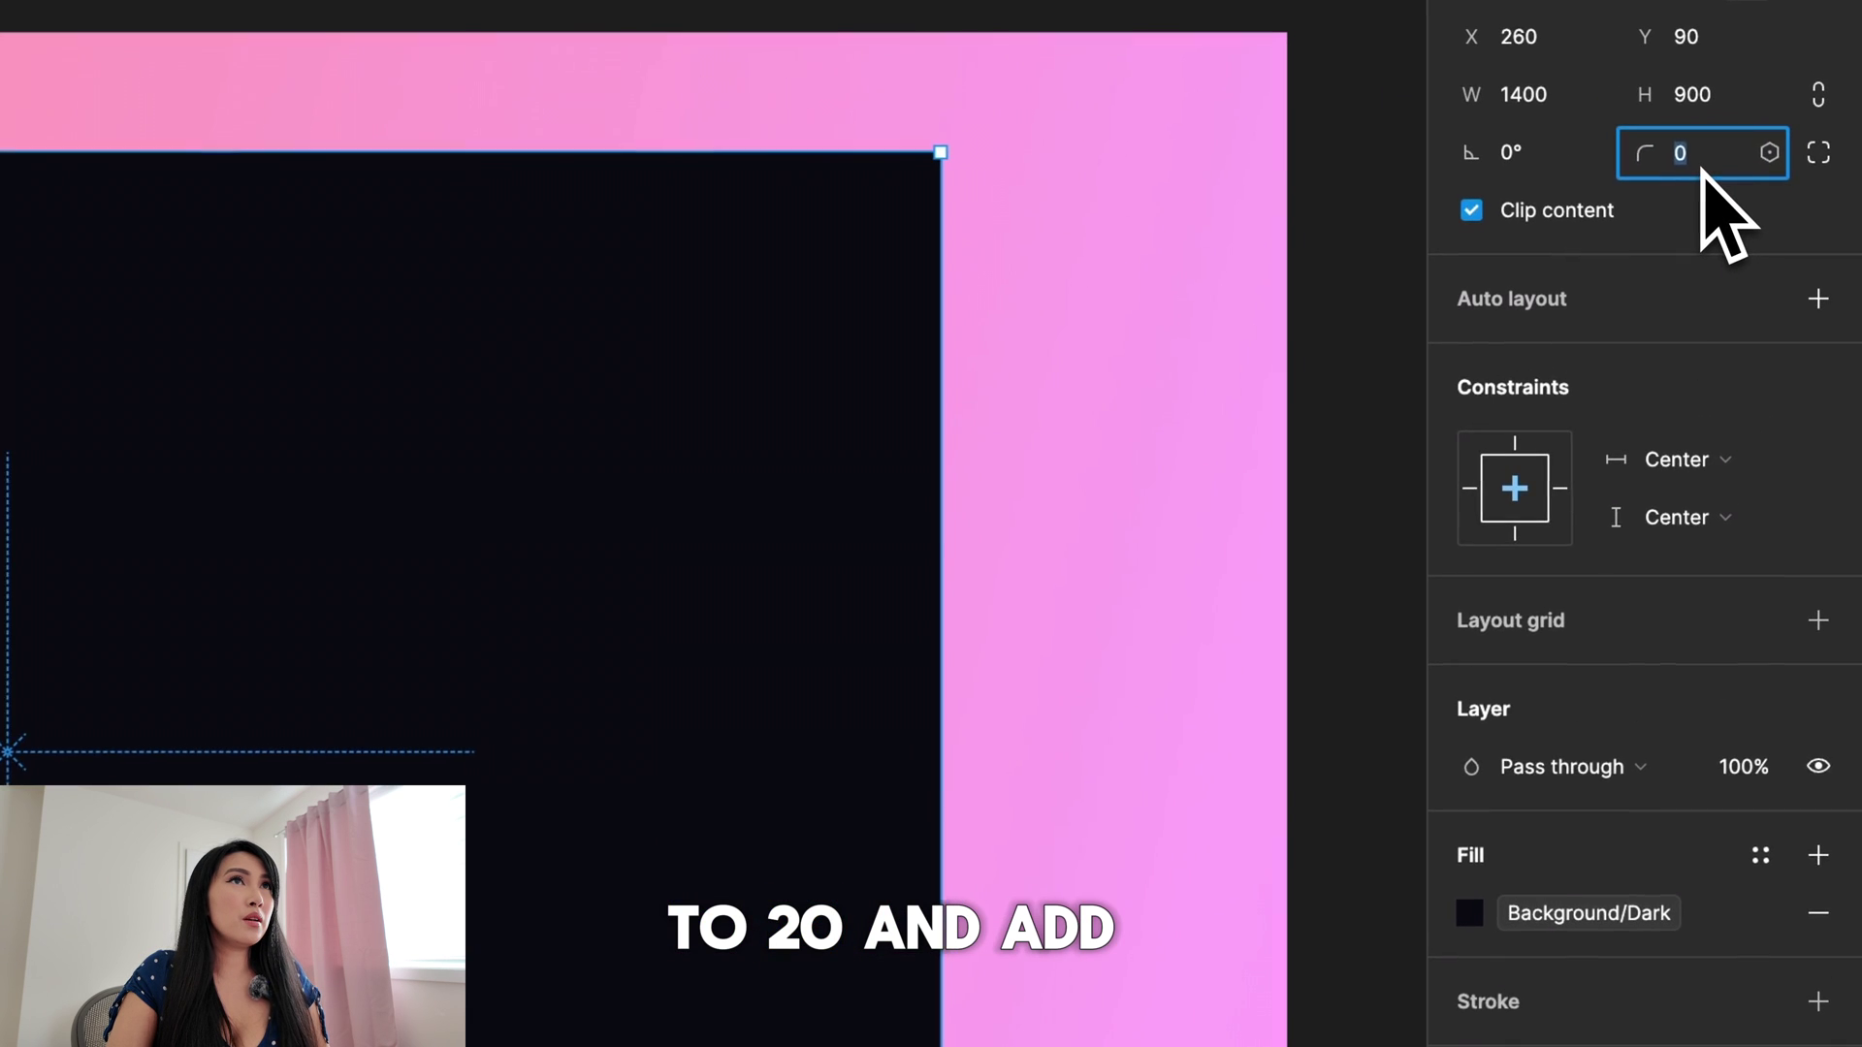
pyautogui.write('20')
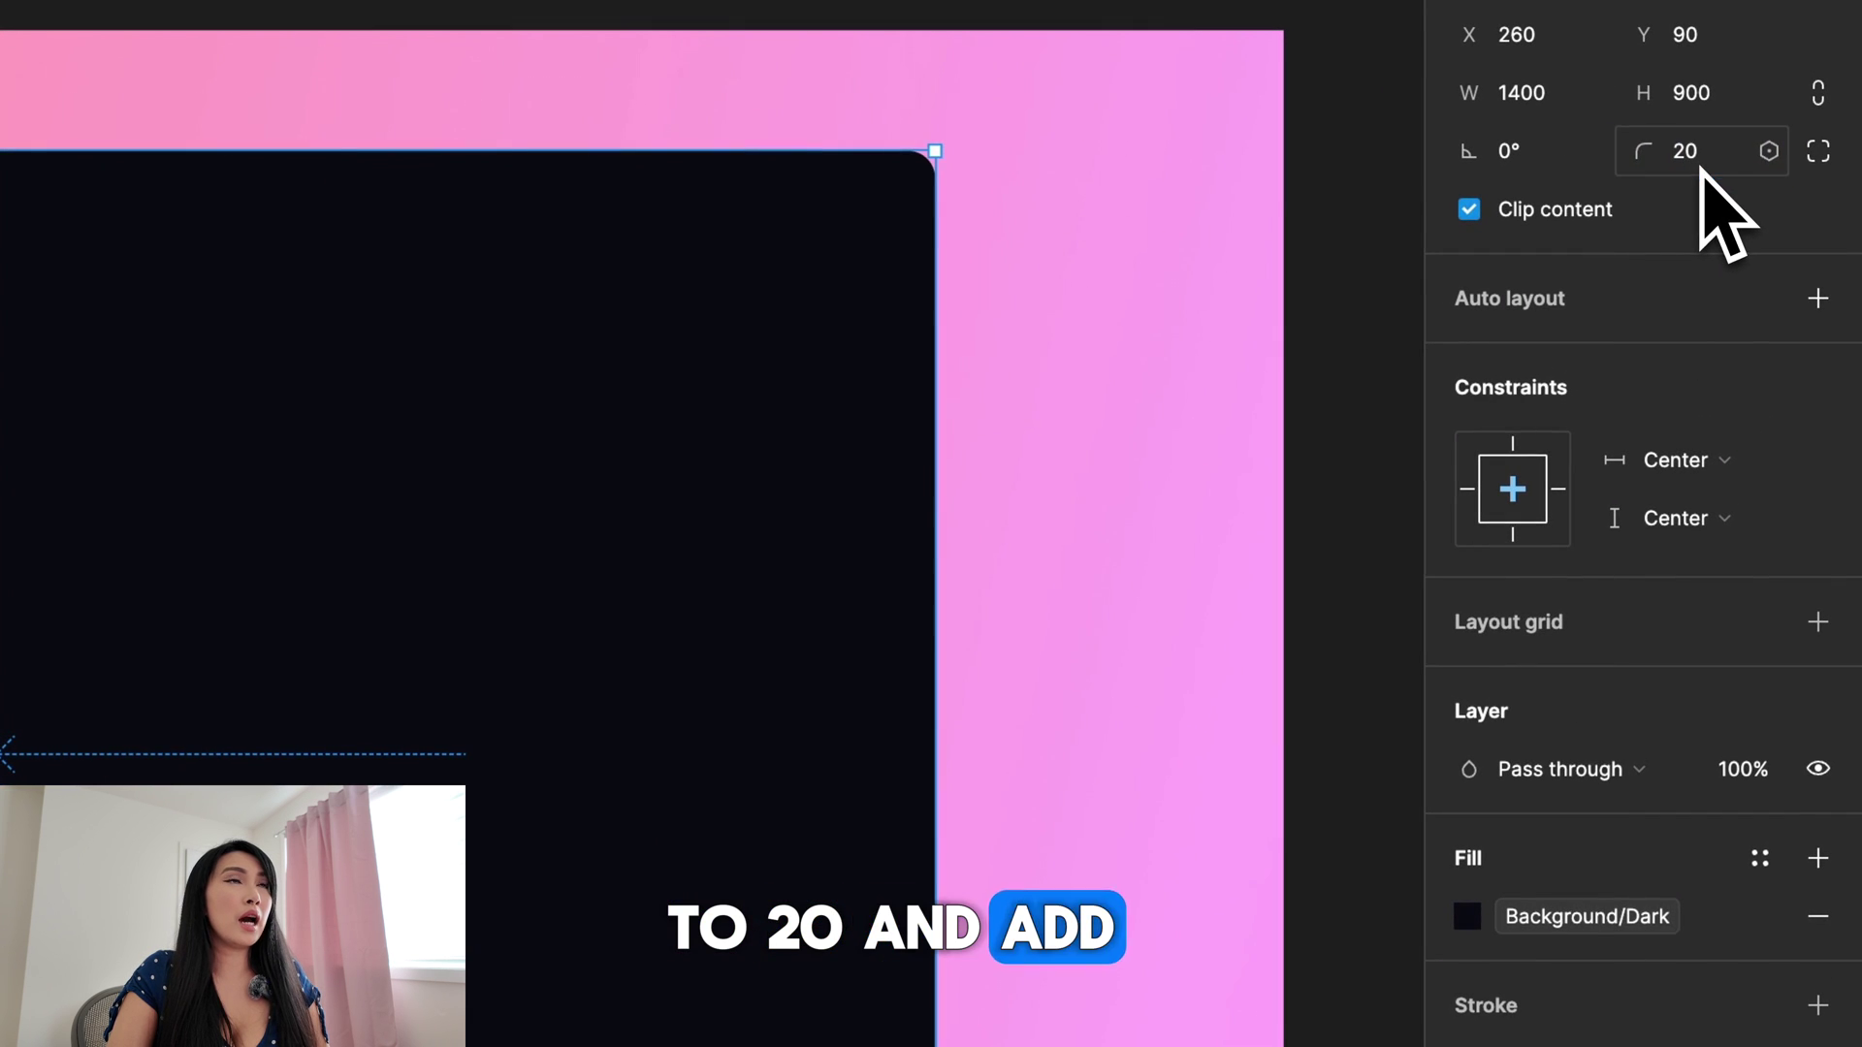
pyautogui.click(1816, 964)
pyautogui.click(1480, 566)
pyautogui.click(1076, 659)
pyautogui.write('60')
pyautogui.press('Tab')
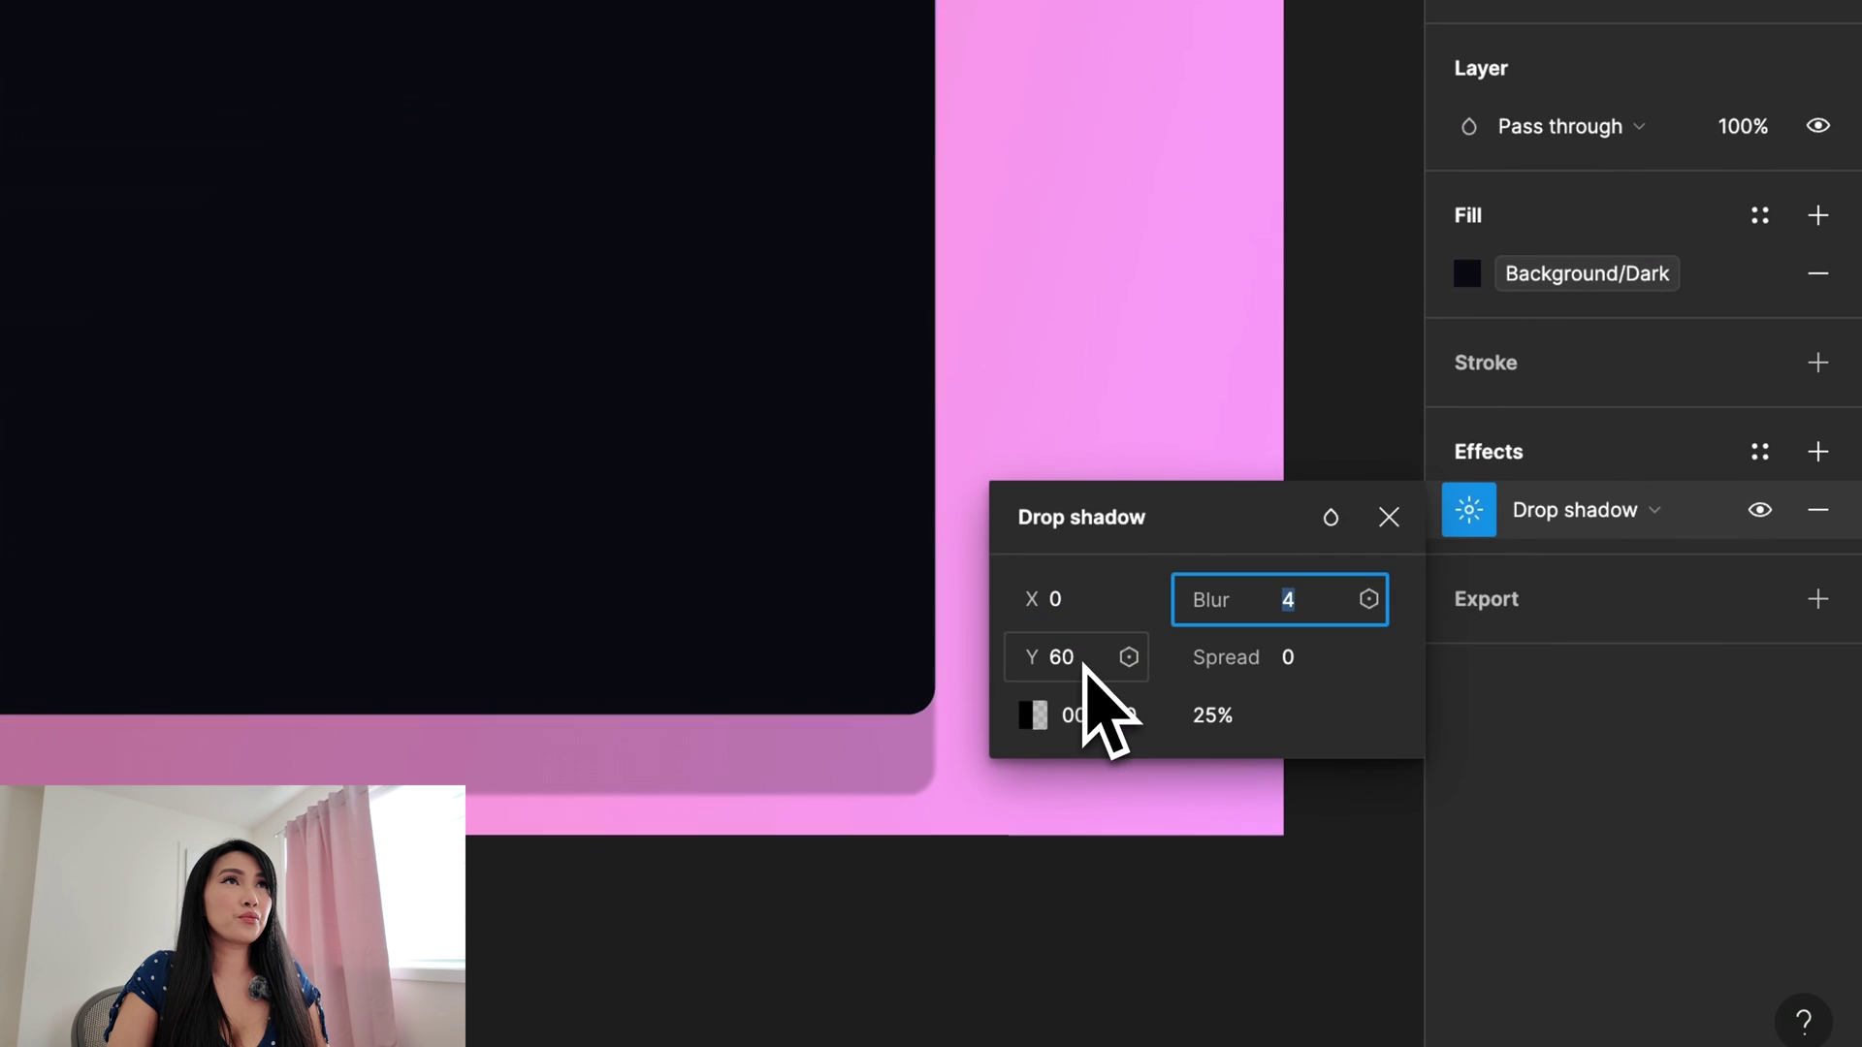
pyautogui.write('100')
pyautogui.click(1221, 722)
pyautogui.write('30')
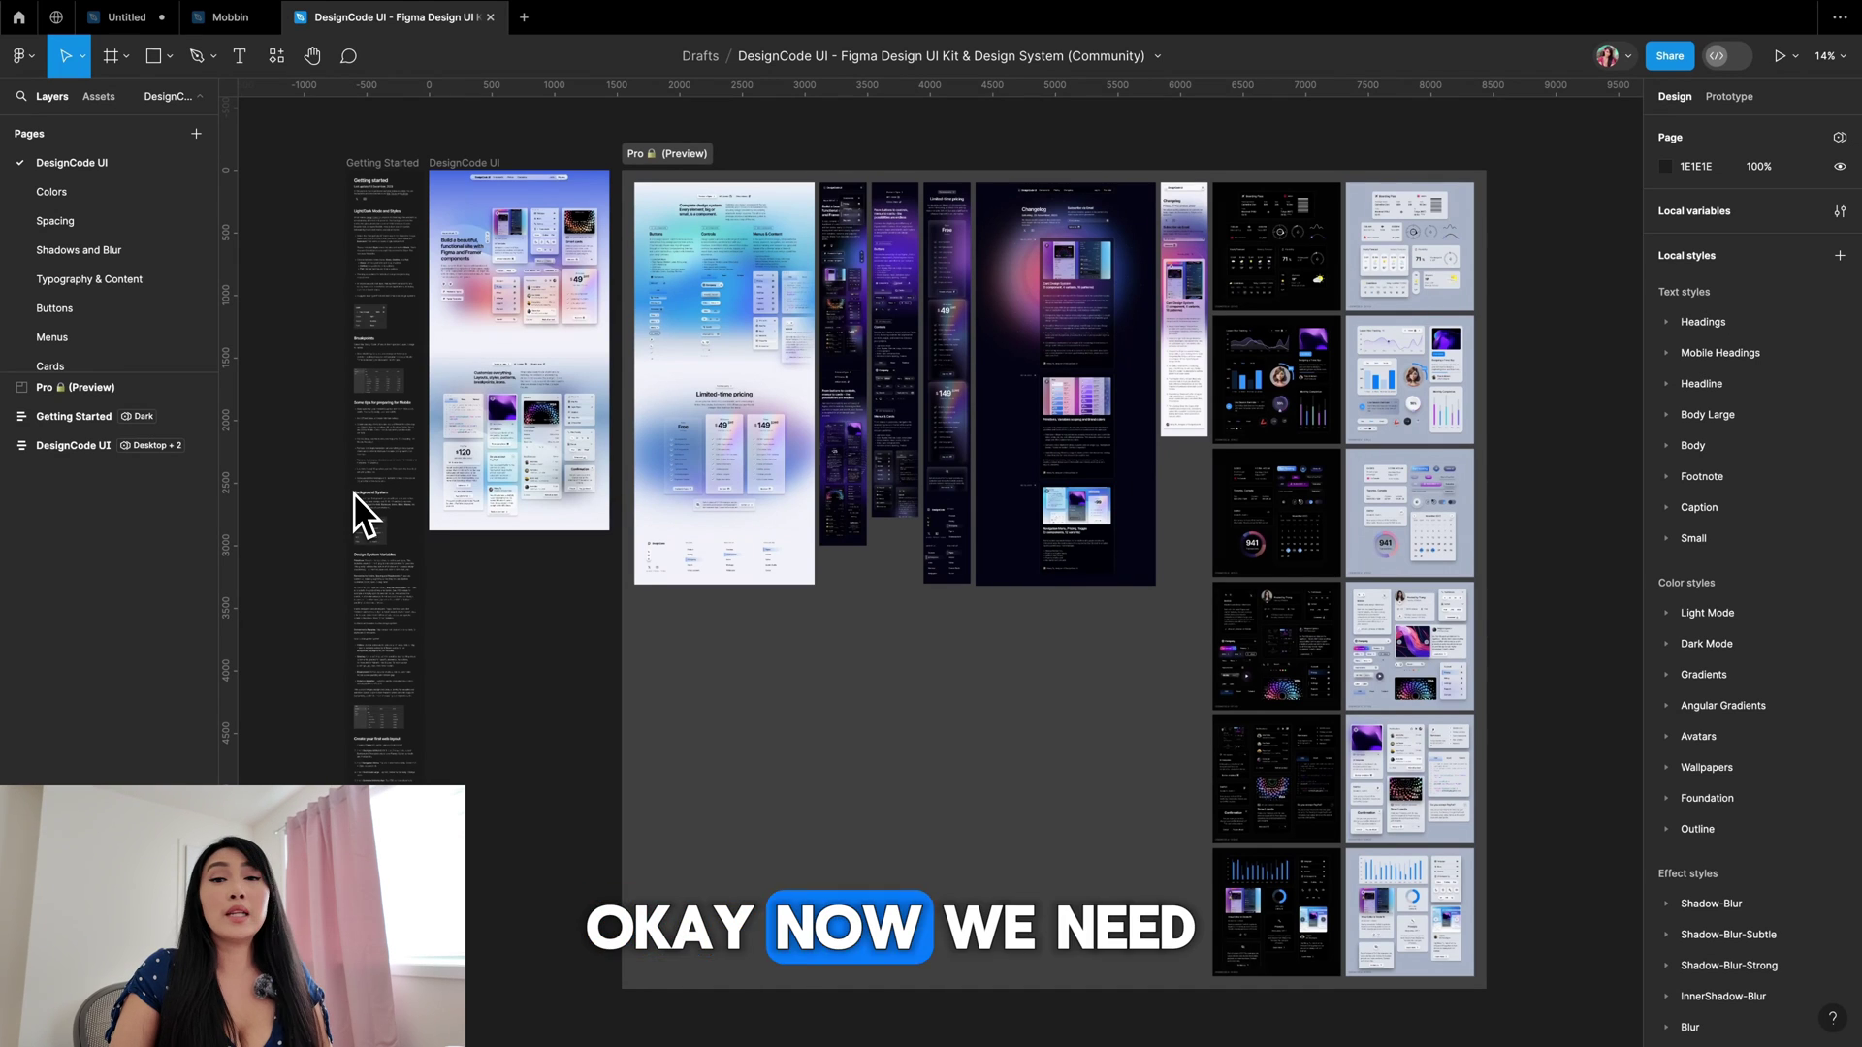
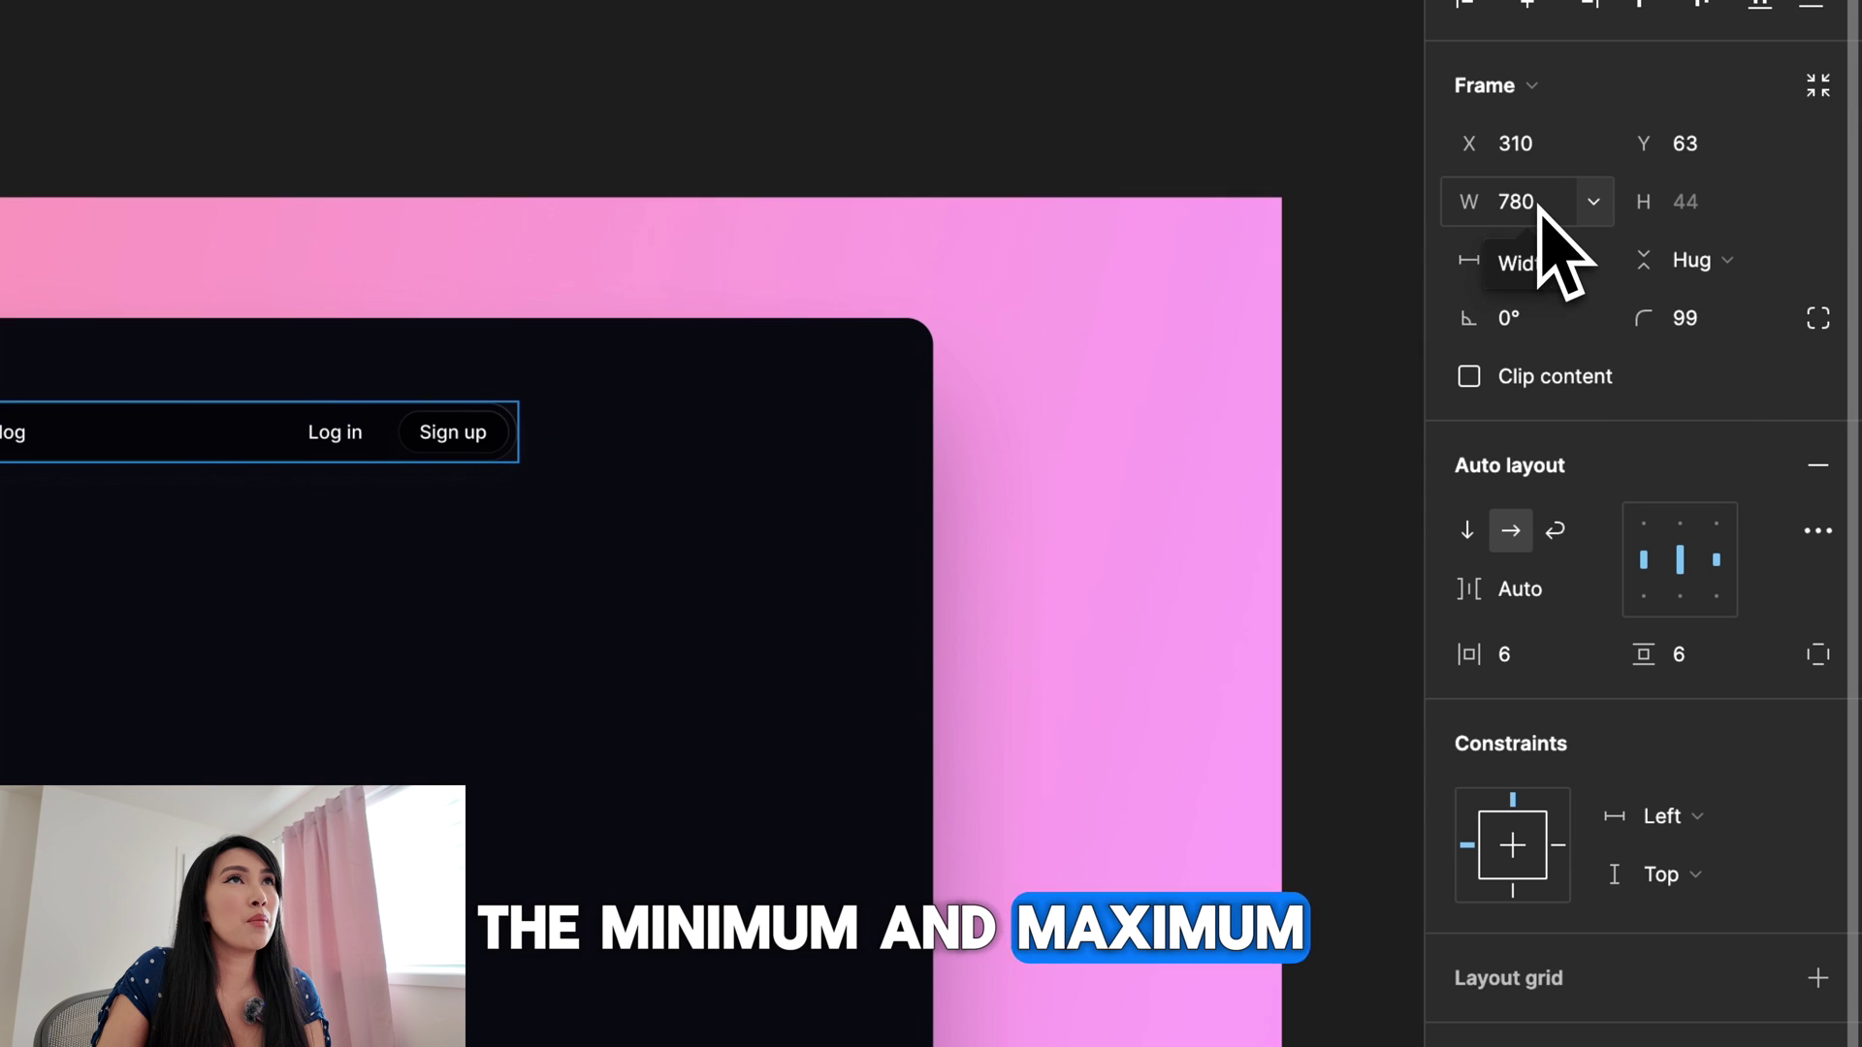
# - Set the Navigation Menu's width to 1400 and align it to the horizontal center and top of the dark frame
pyautogui.click(1540, 208)
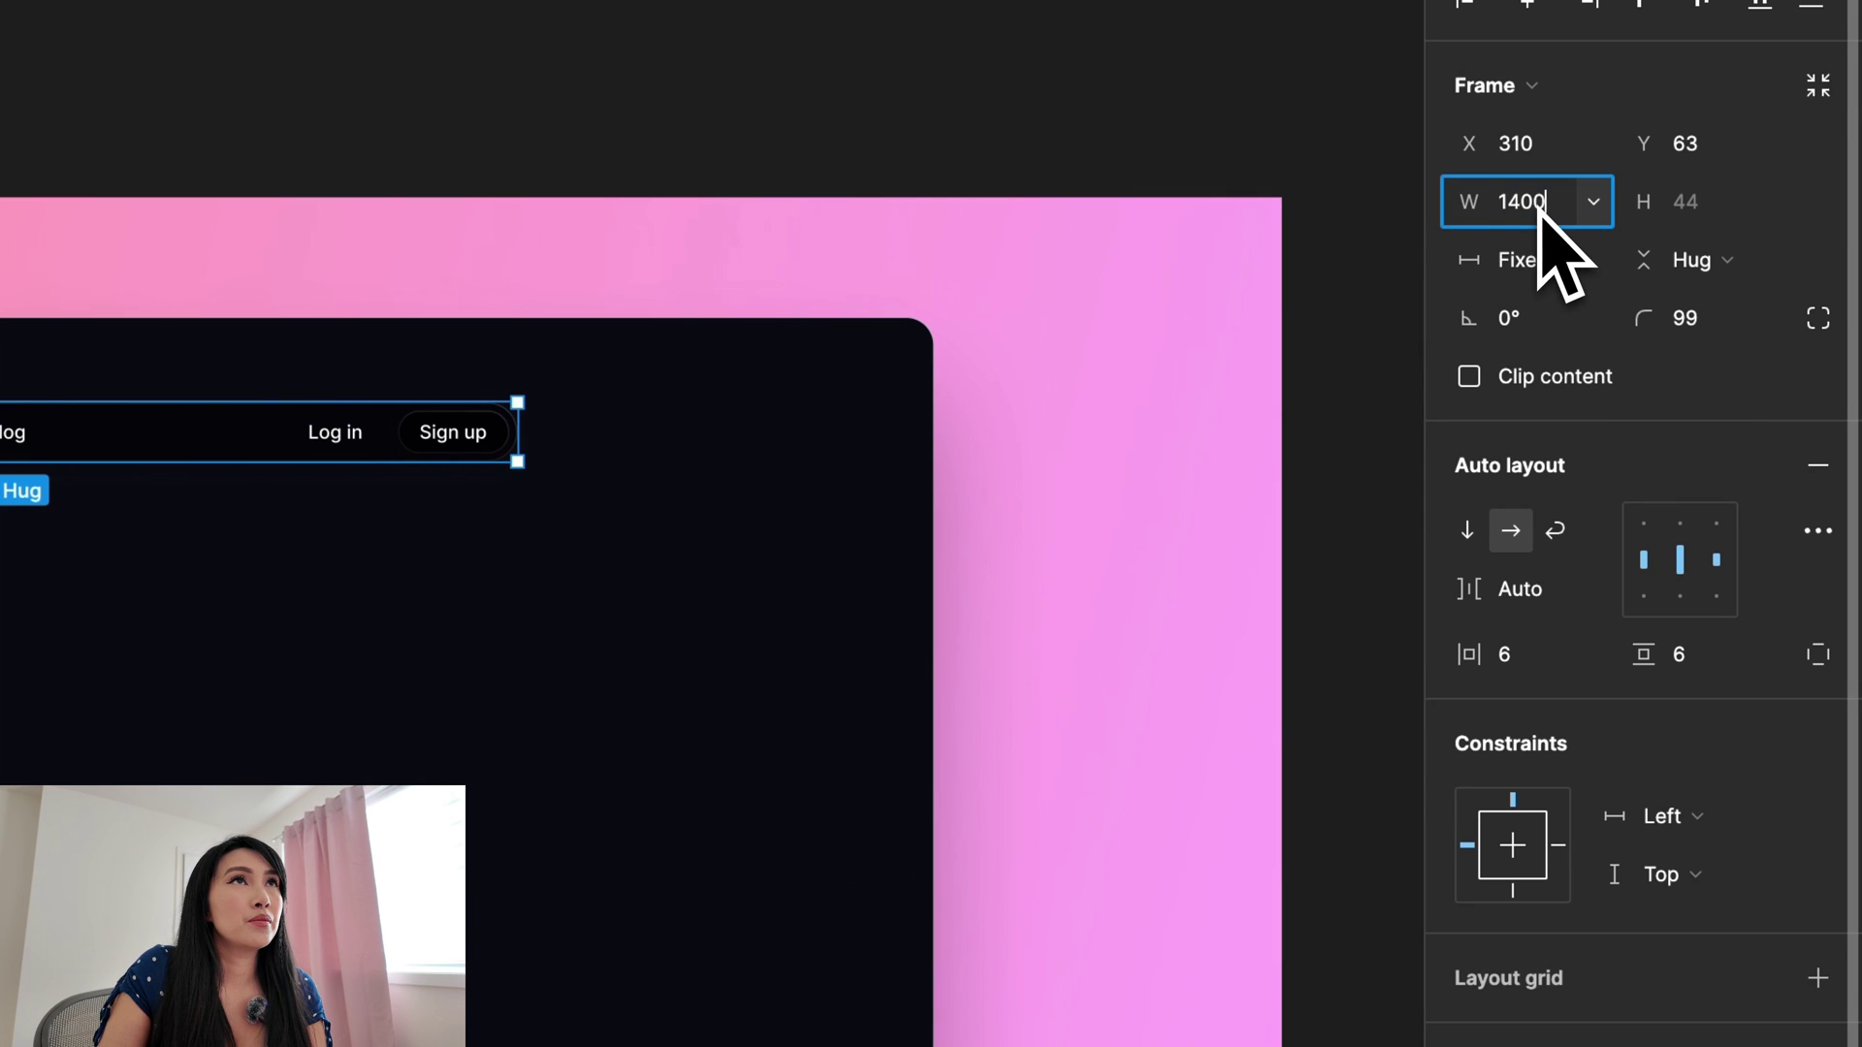
pyautogui.press('Return')
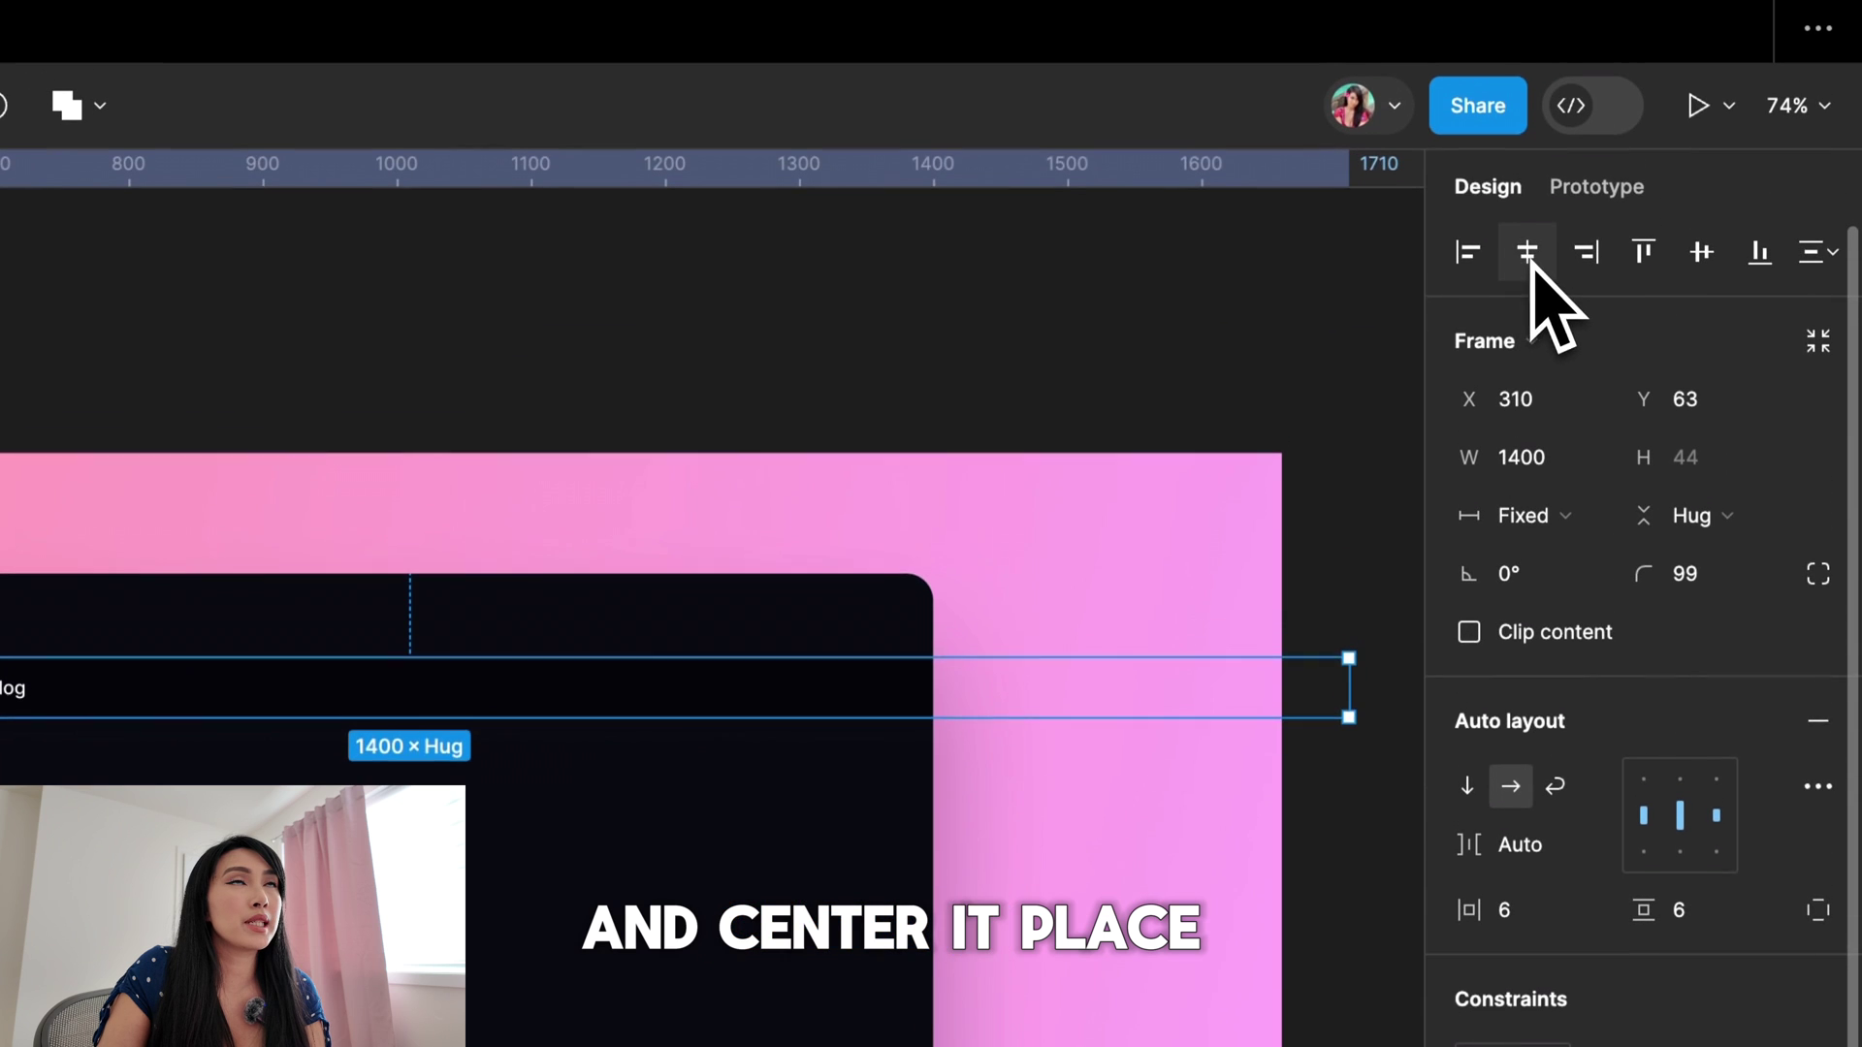
pyautogui.click(1532, 266)
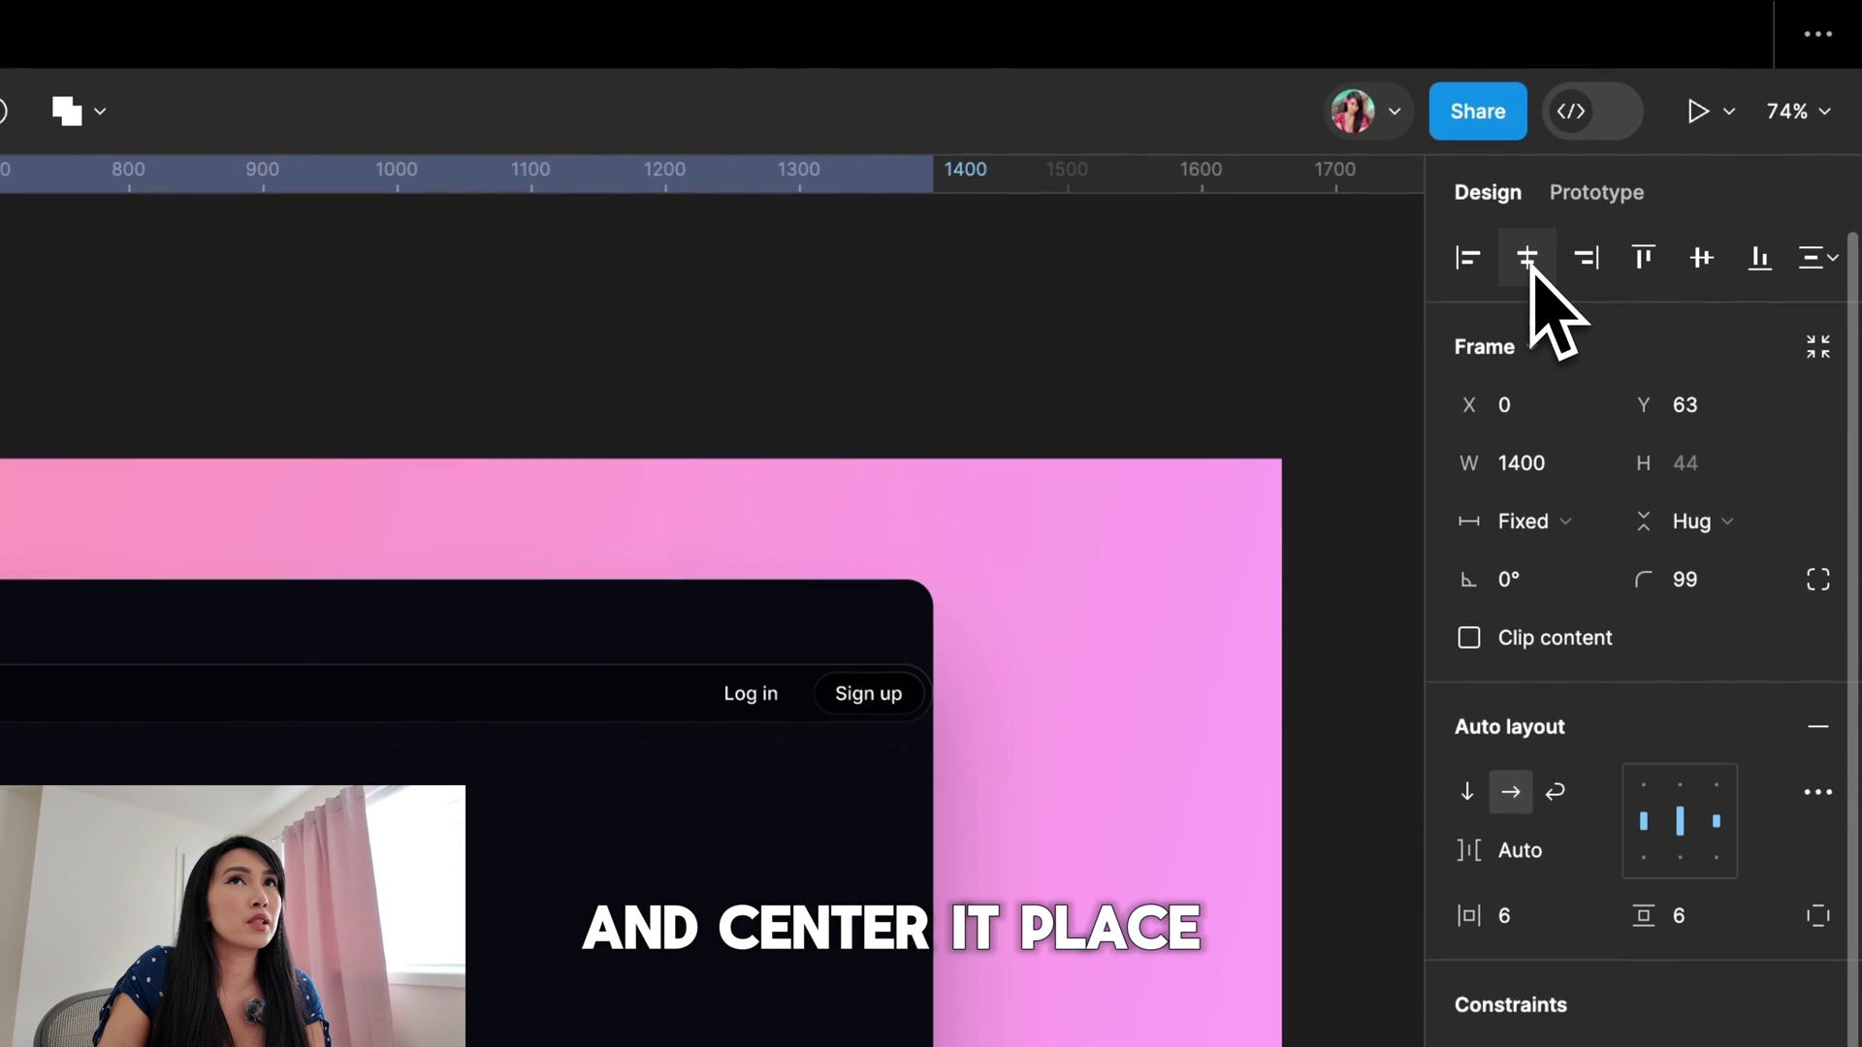
pyautogui.click(1641, 261)
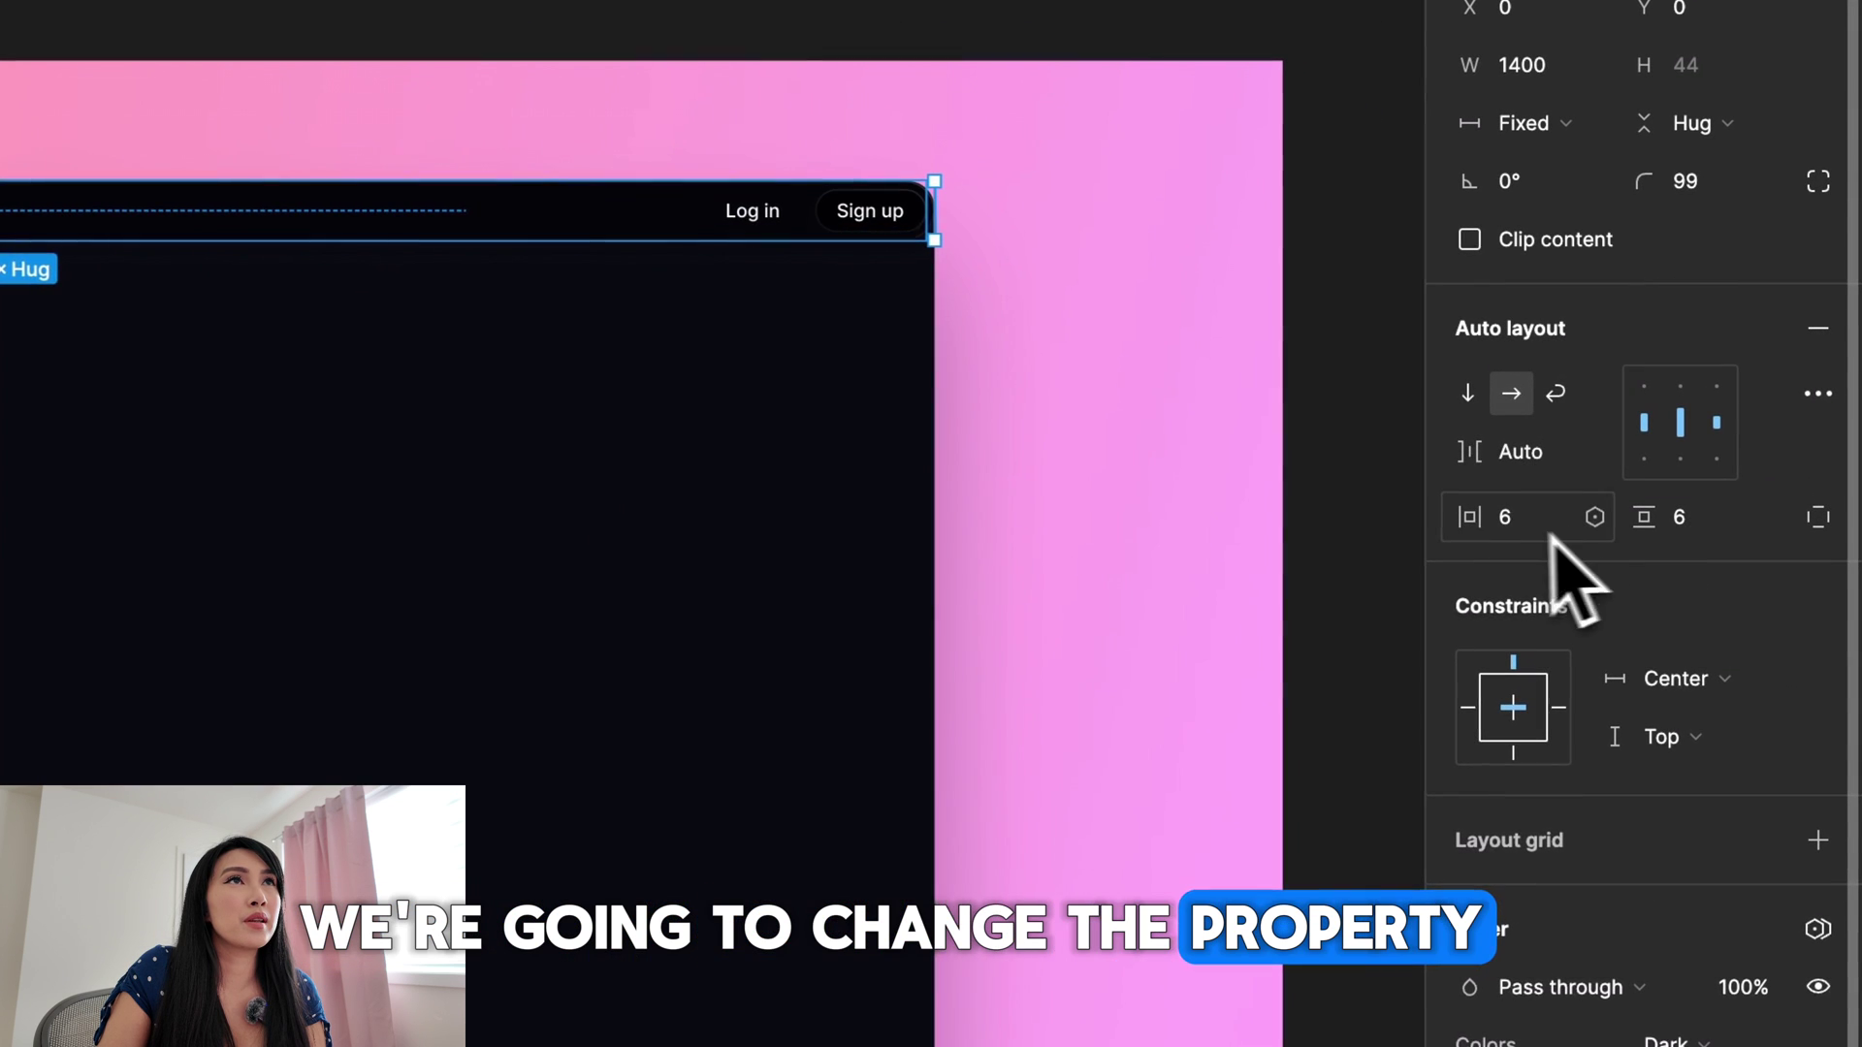
# - Set the Navigation Menu's auto layout padding to 60 horizontal and 20 vertical
pyautogui.click(1547, 531)
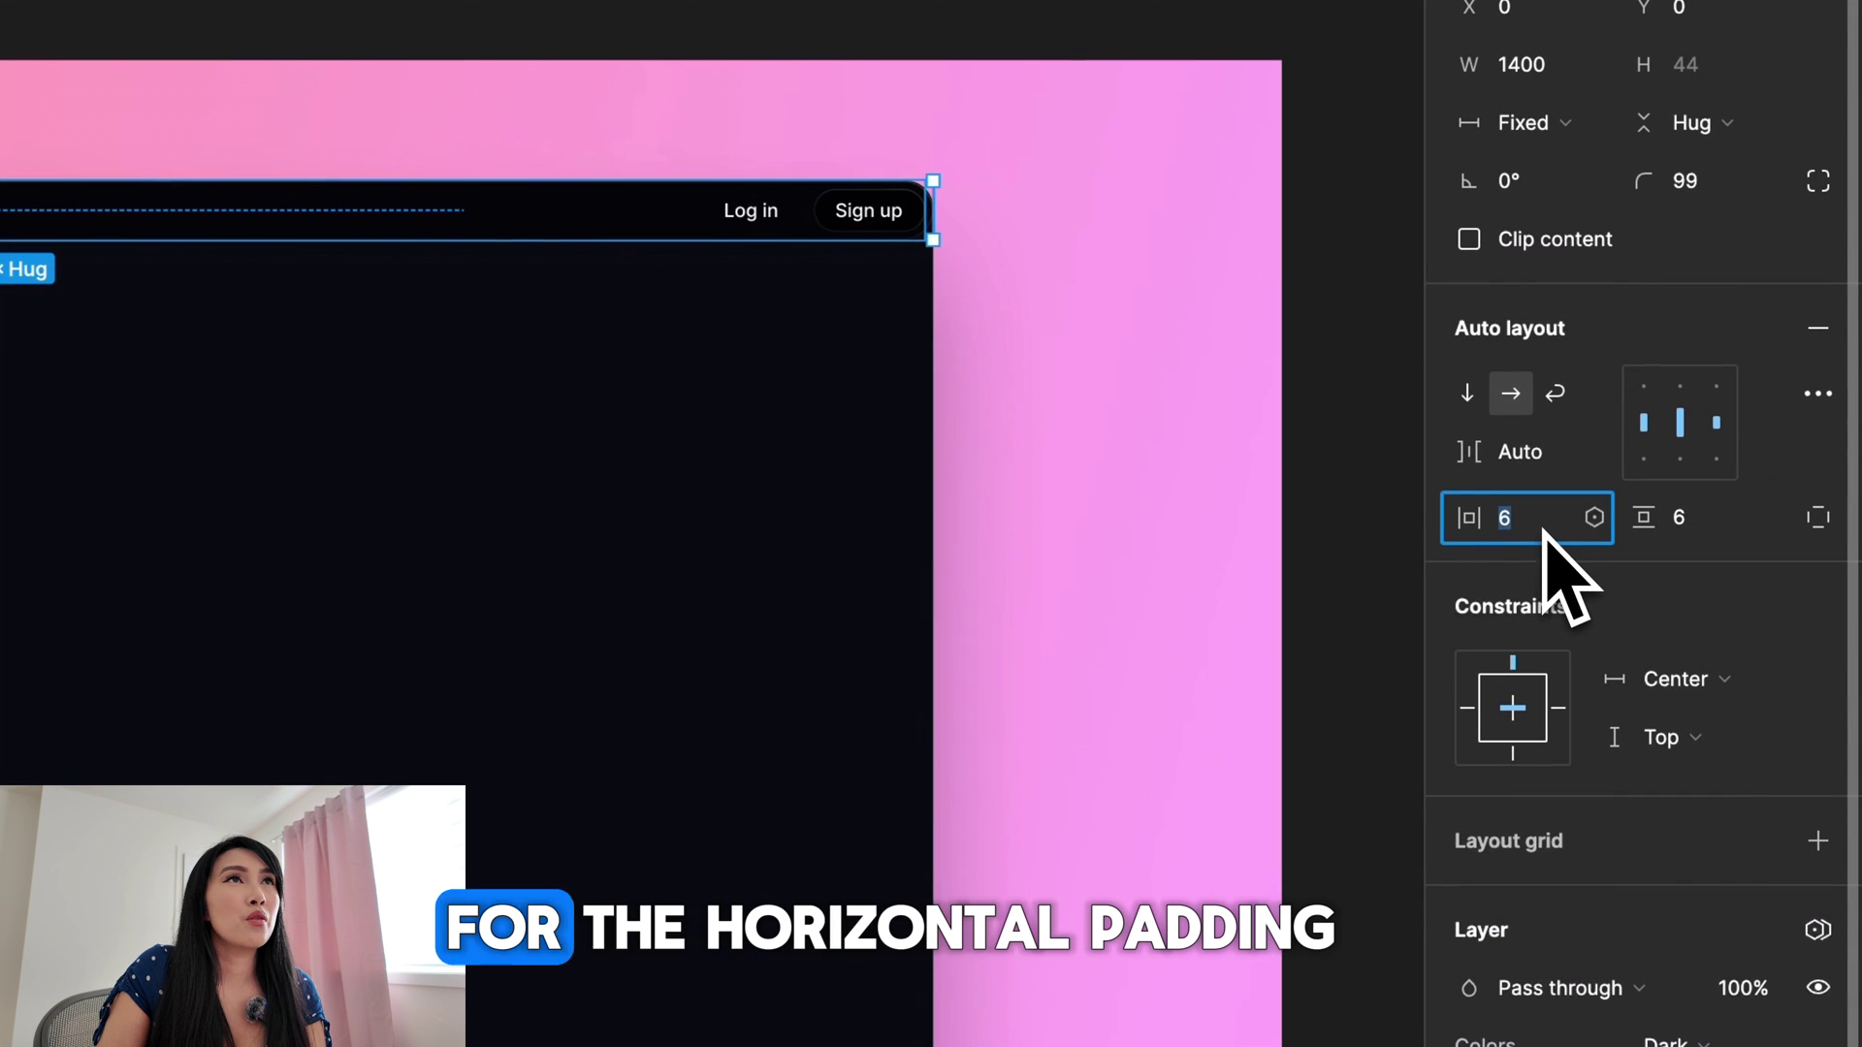
pyautogui.click(1552, 567)
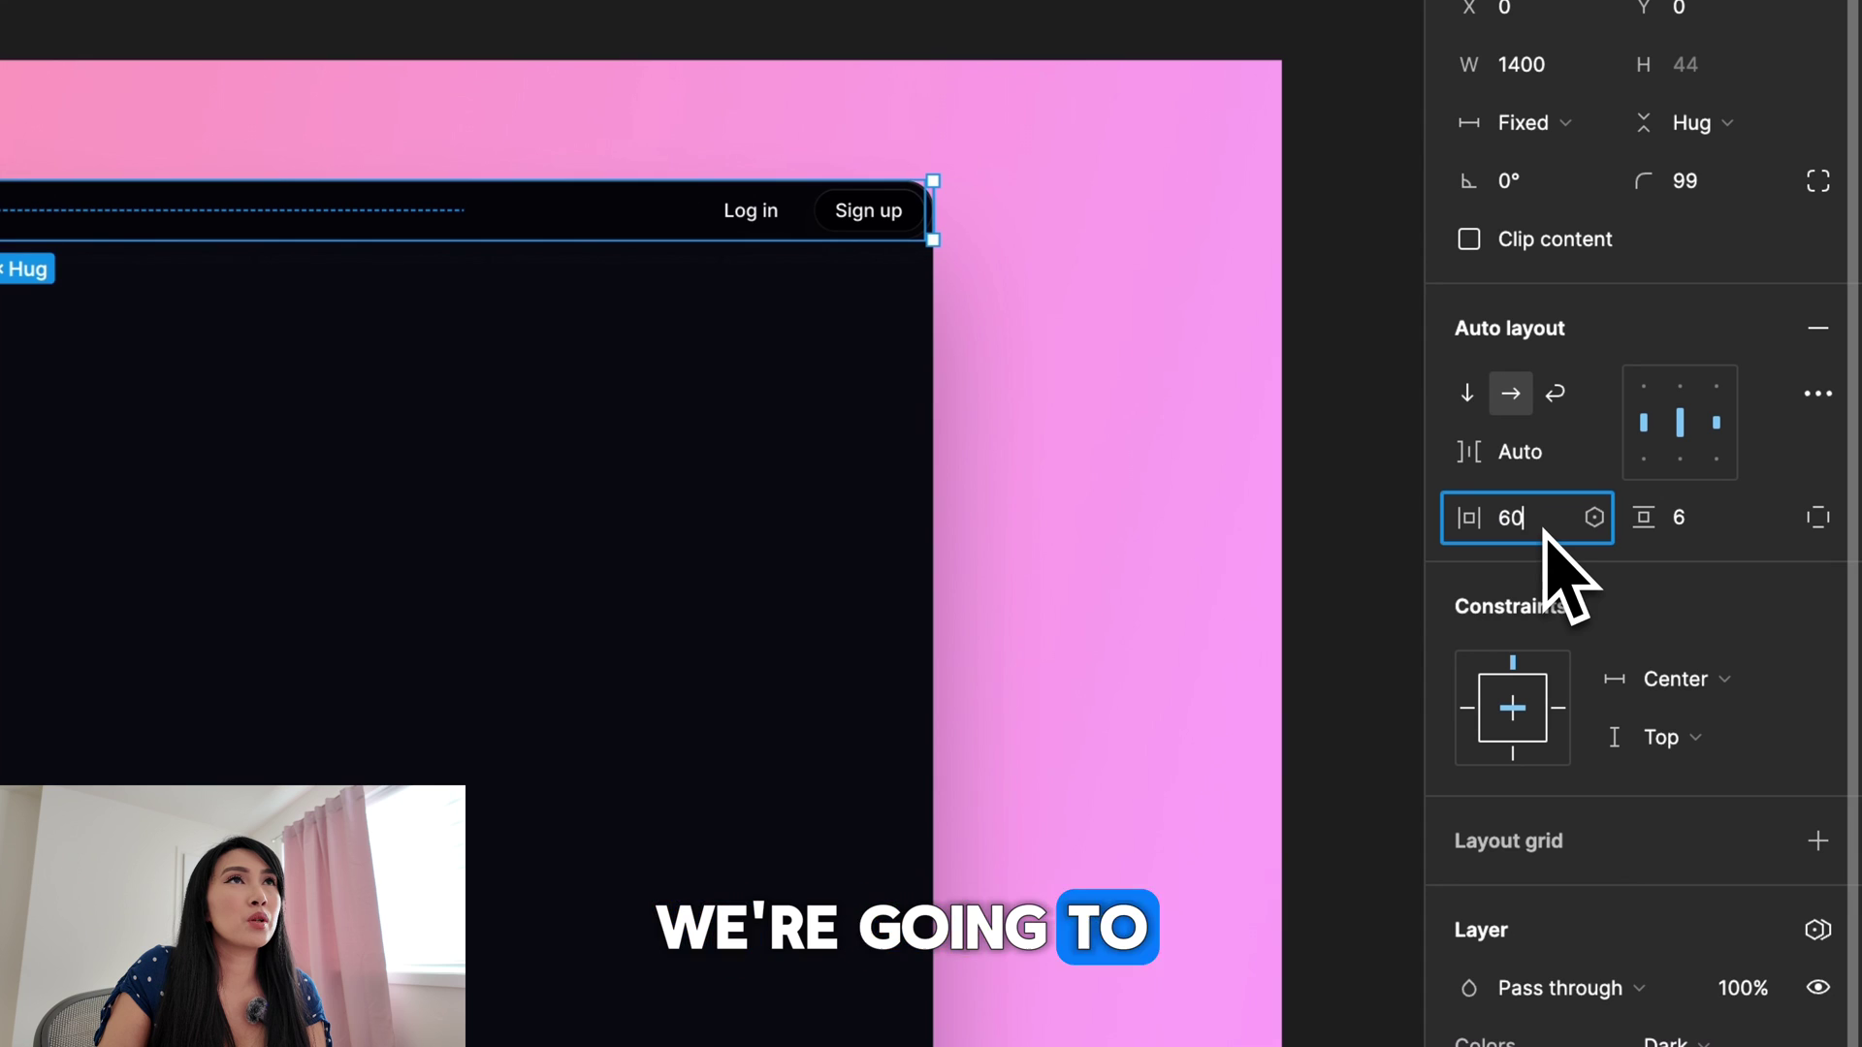
pyautogui.write('0')
pyautogui.click(1713, 524)
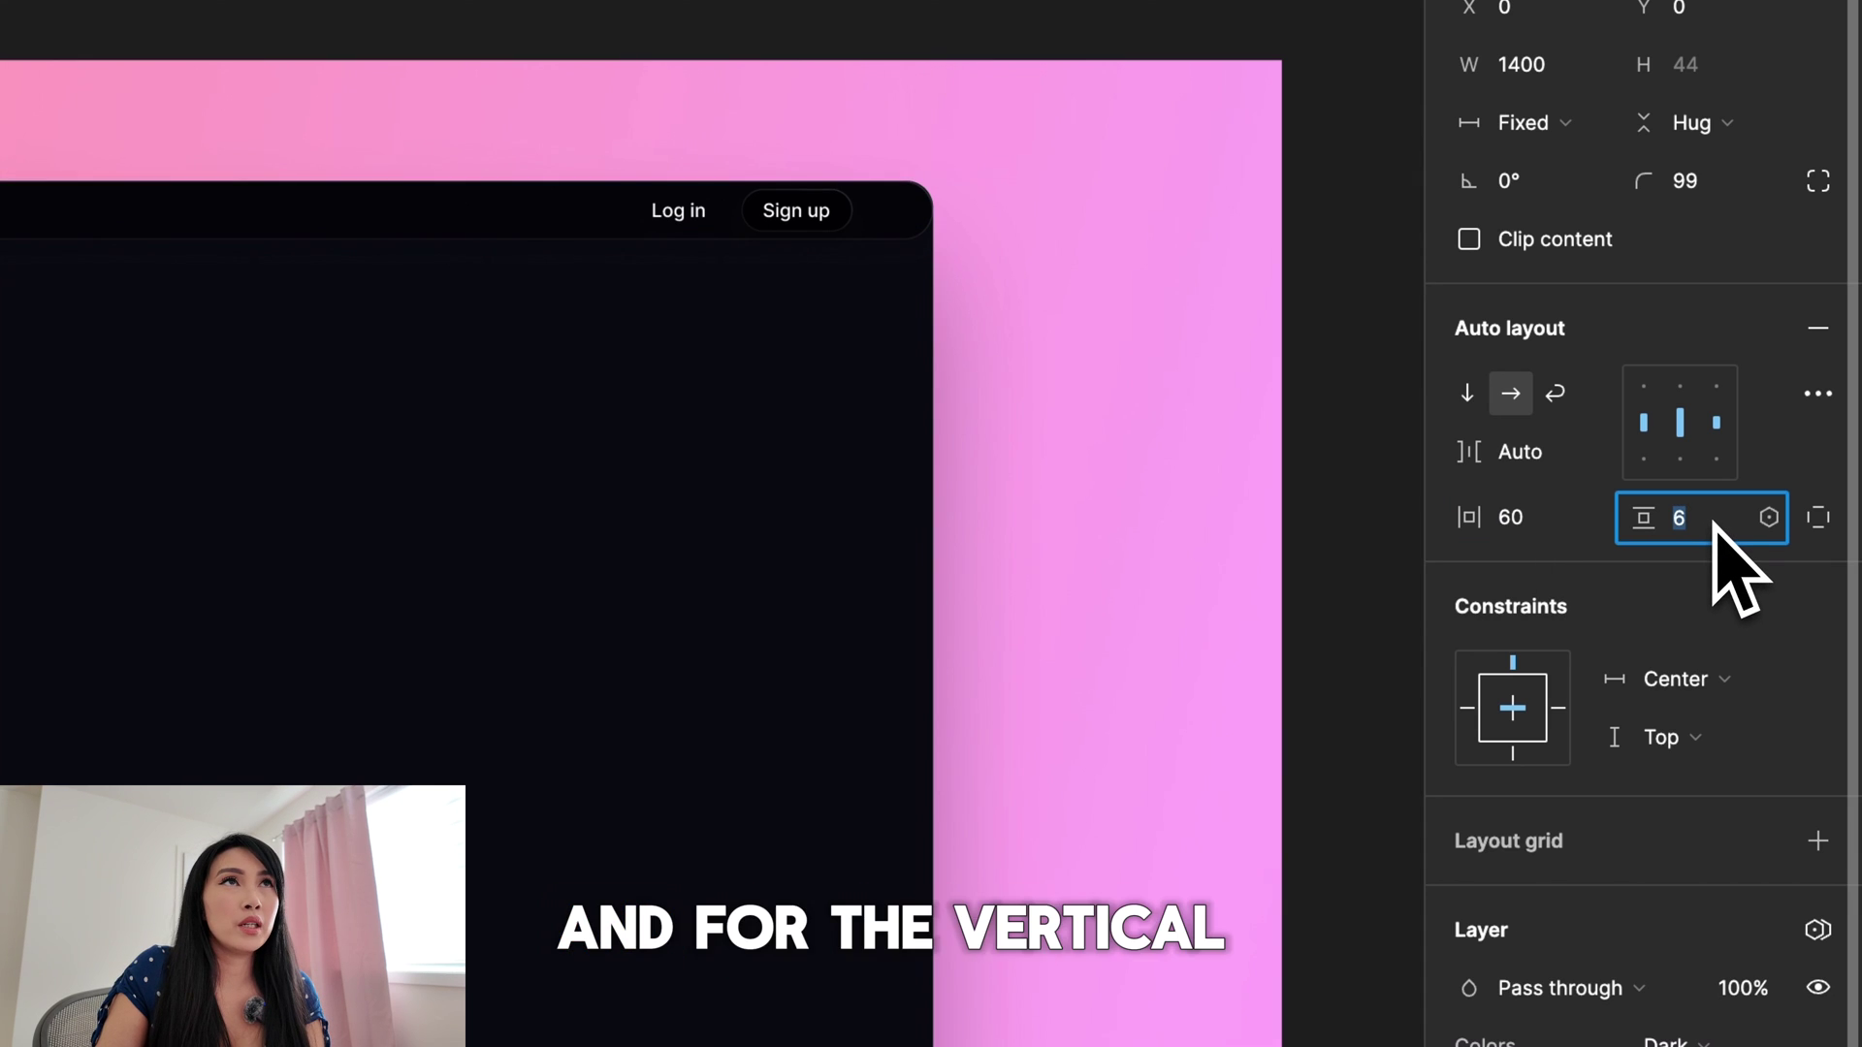
pyautogui.write('20')
pyautogui.press('Return')
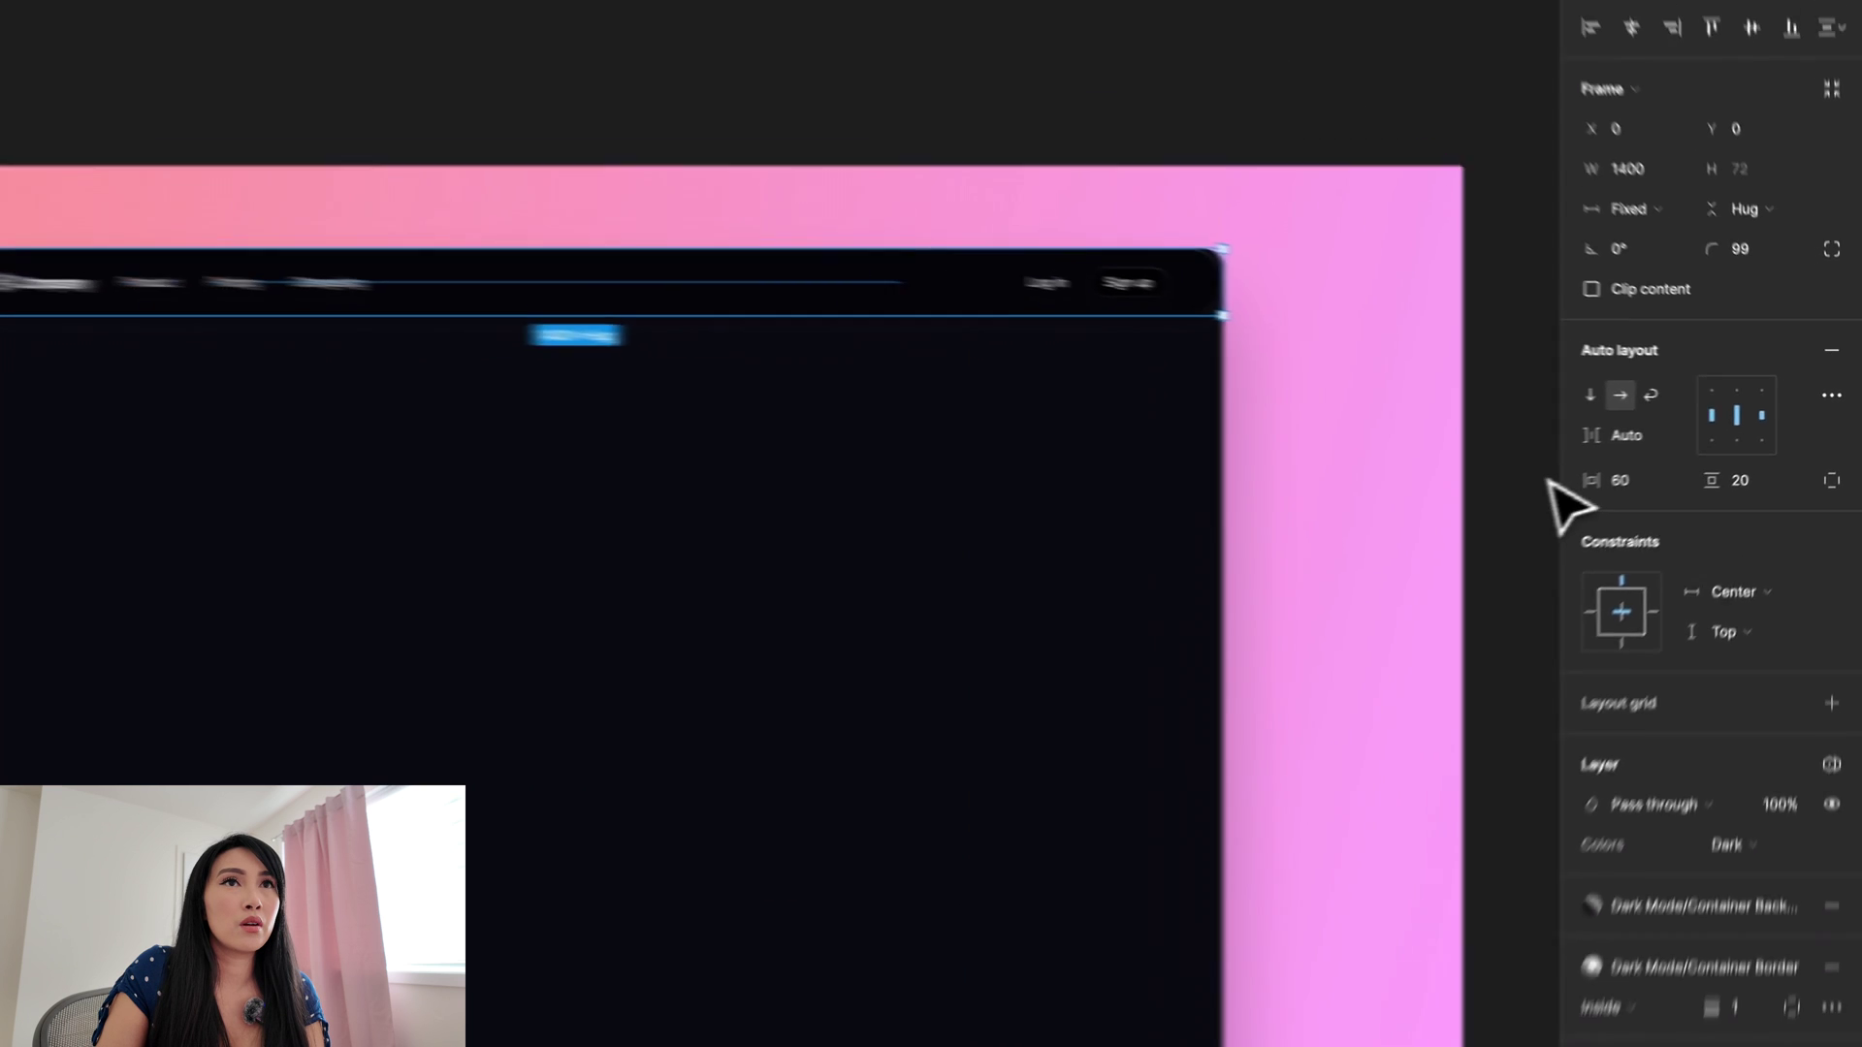
pyautogui.click(1372, 559)
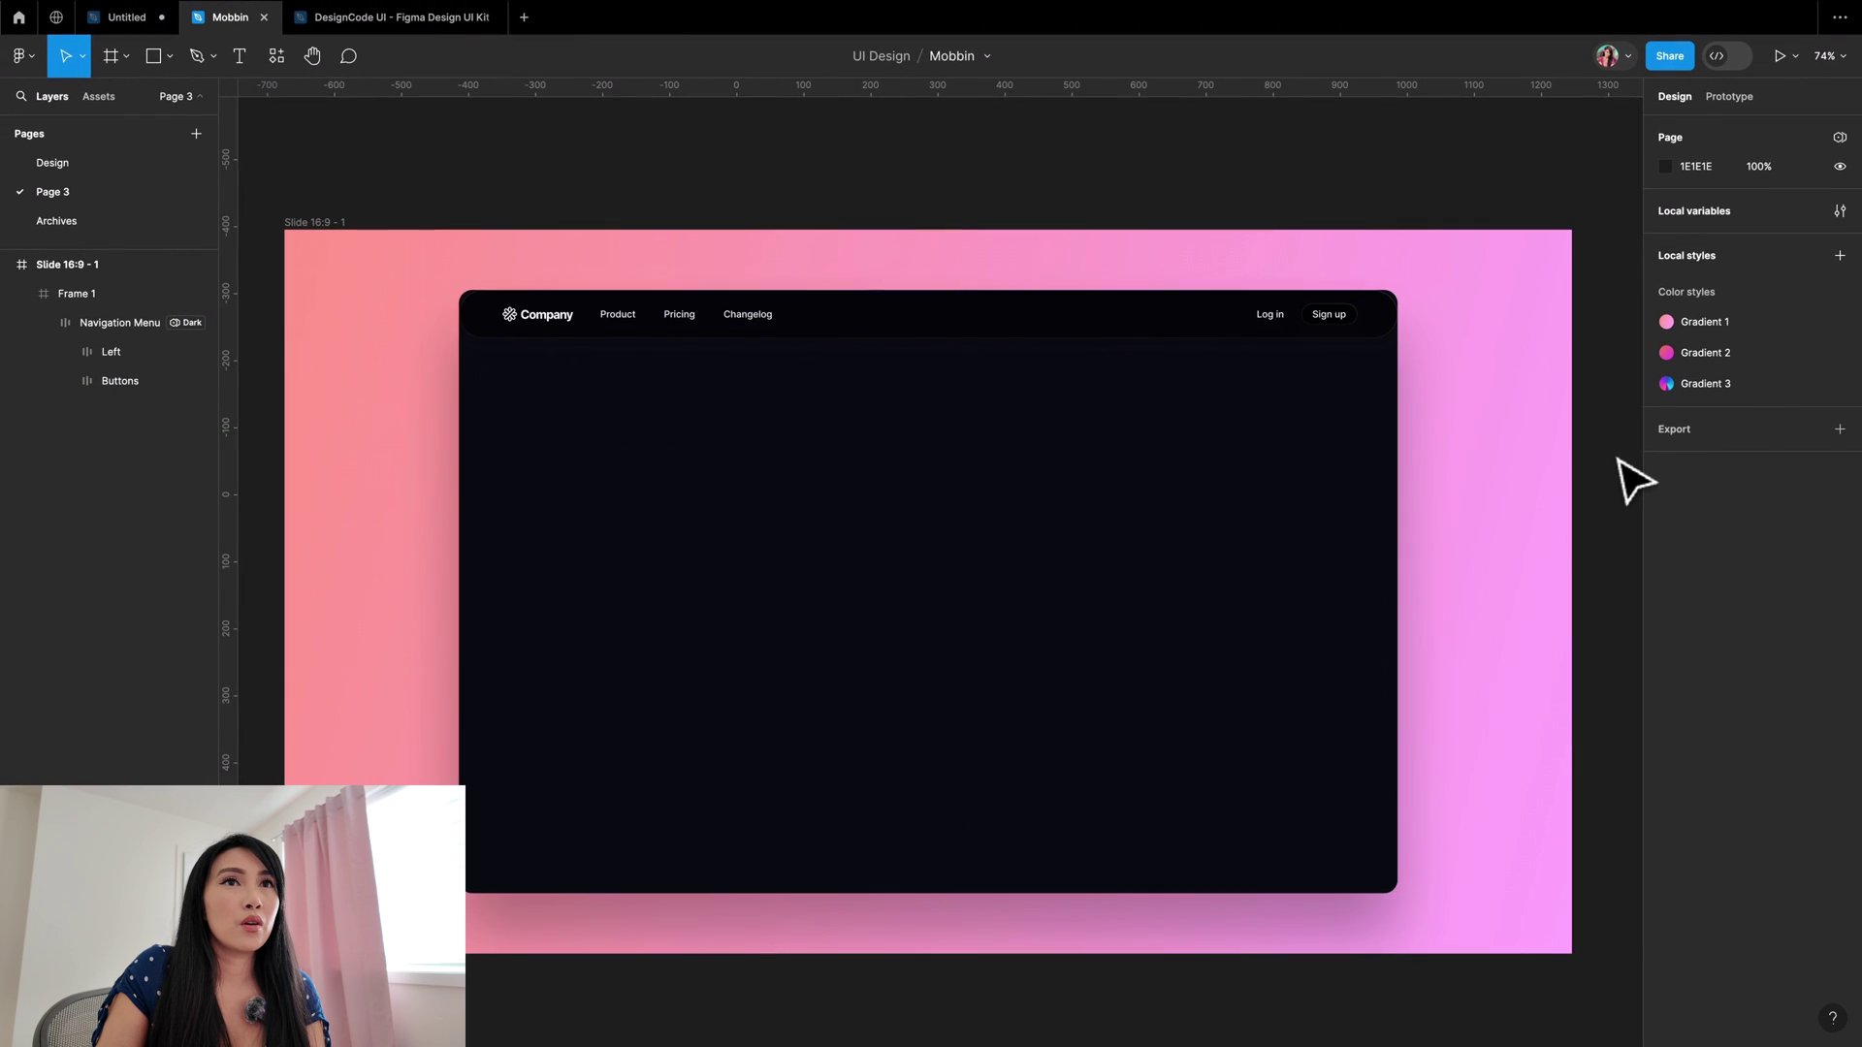
# - Copy the dark, medium, glass Search field from the UI kit's Menus page and paste it into the Mobbin file's dark frame, keeping size Medium
pyautogui.hotkey('ctrl', 'Tab')
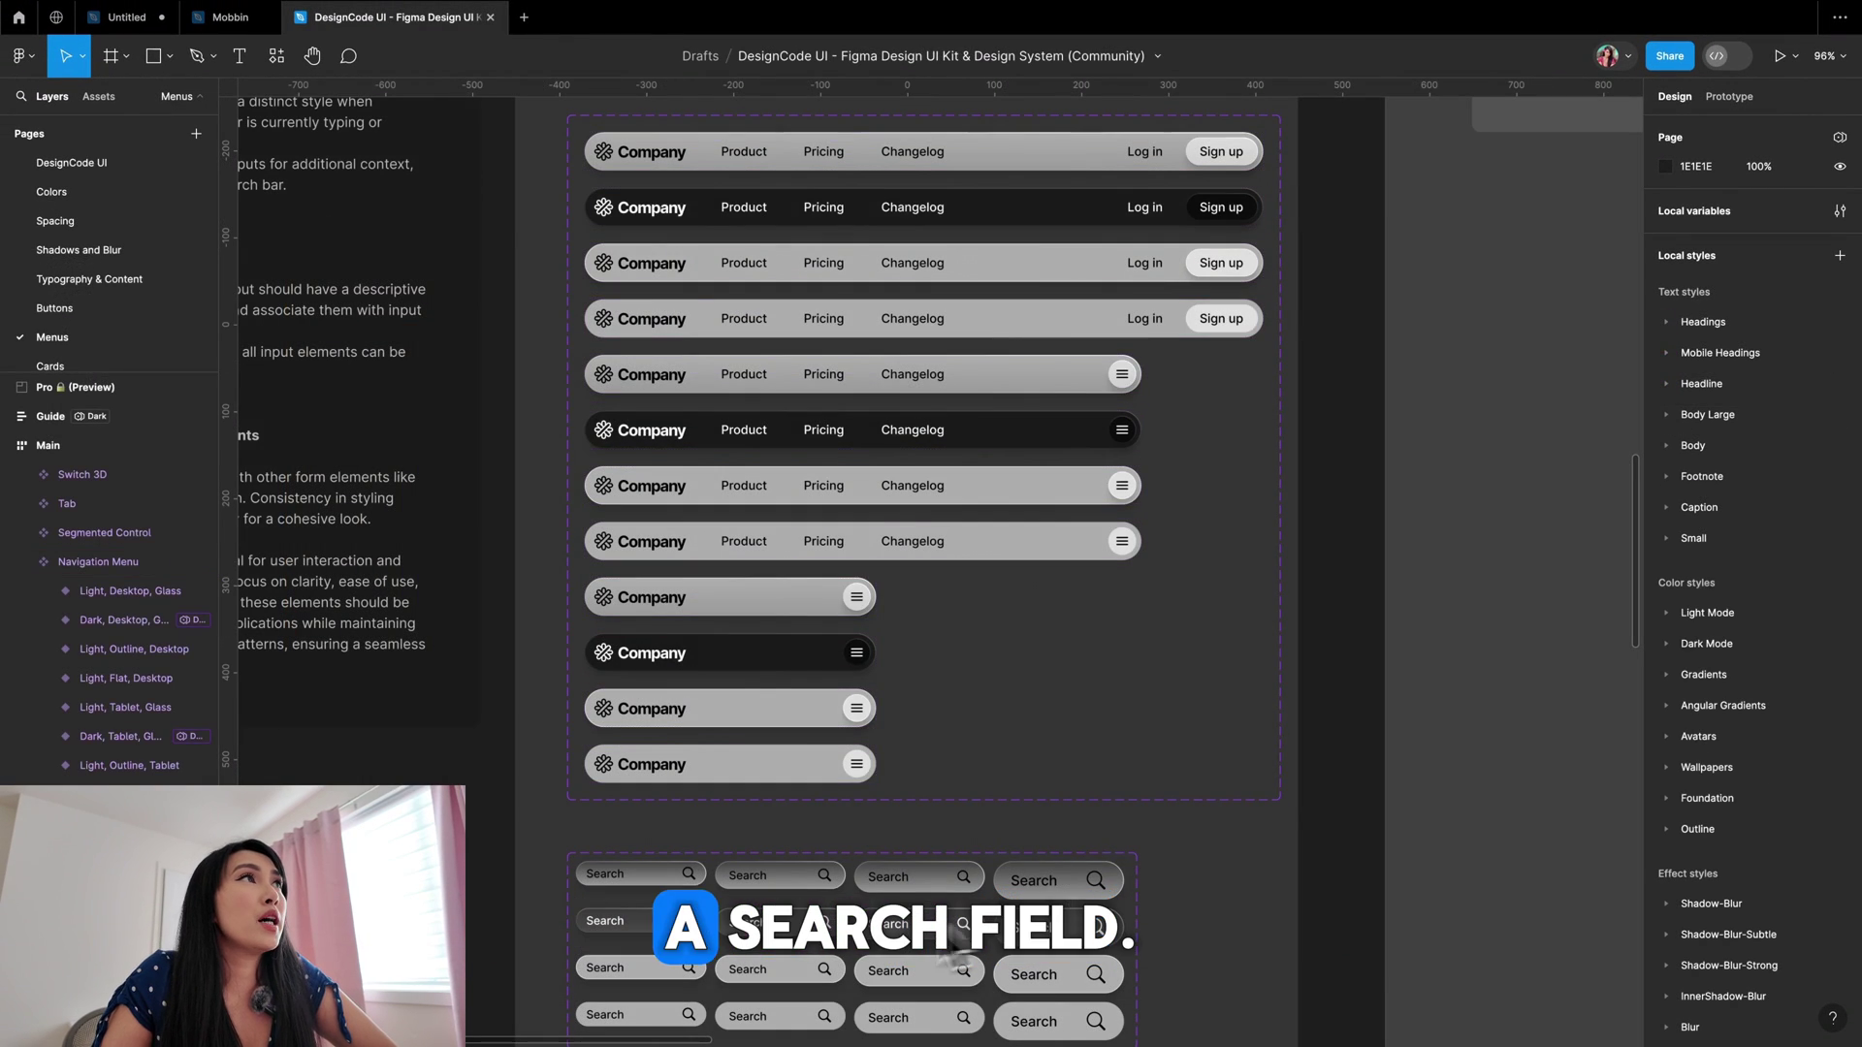
pyautogui.click(780, 948)
pyautogui.rightClick(768, 948)
pyautogui.click(812, 596)
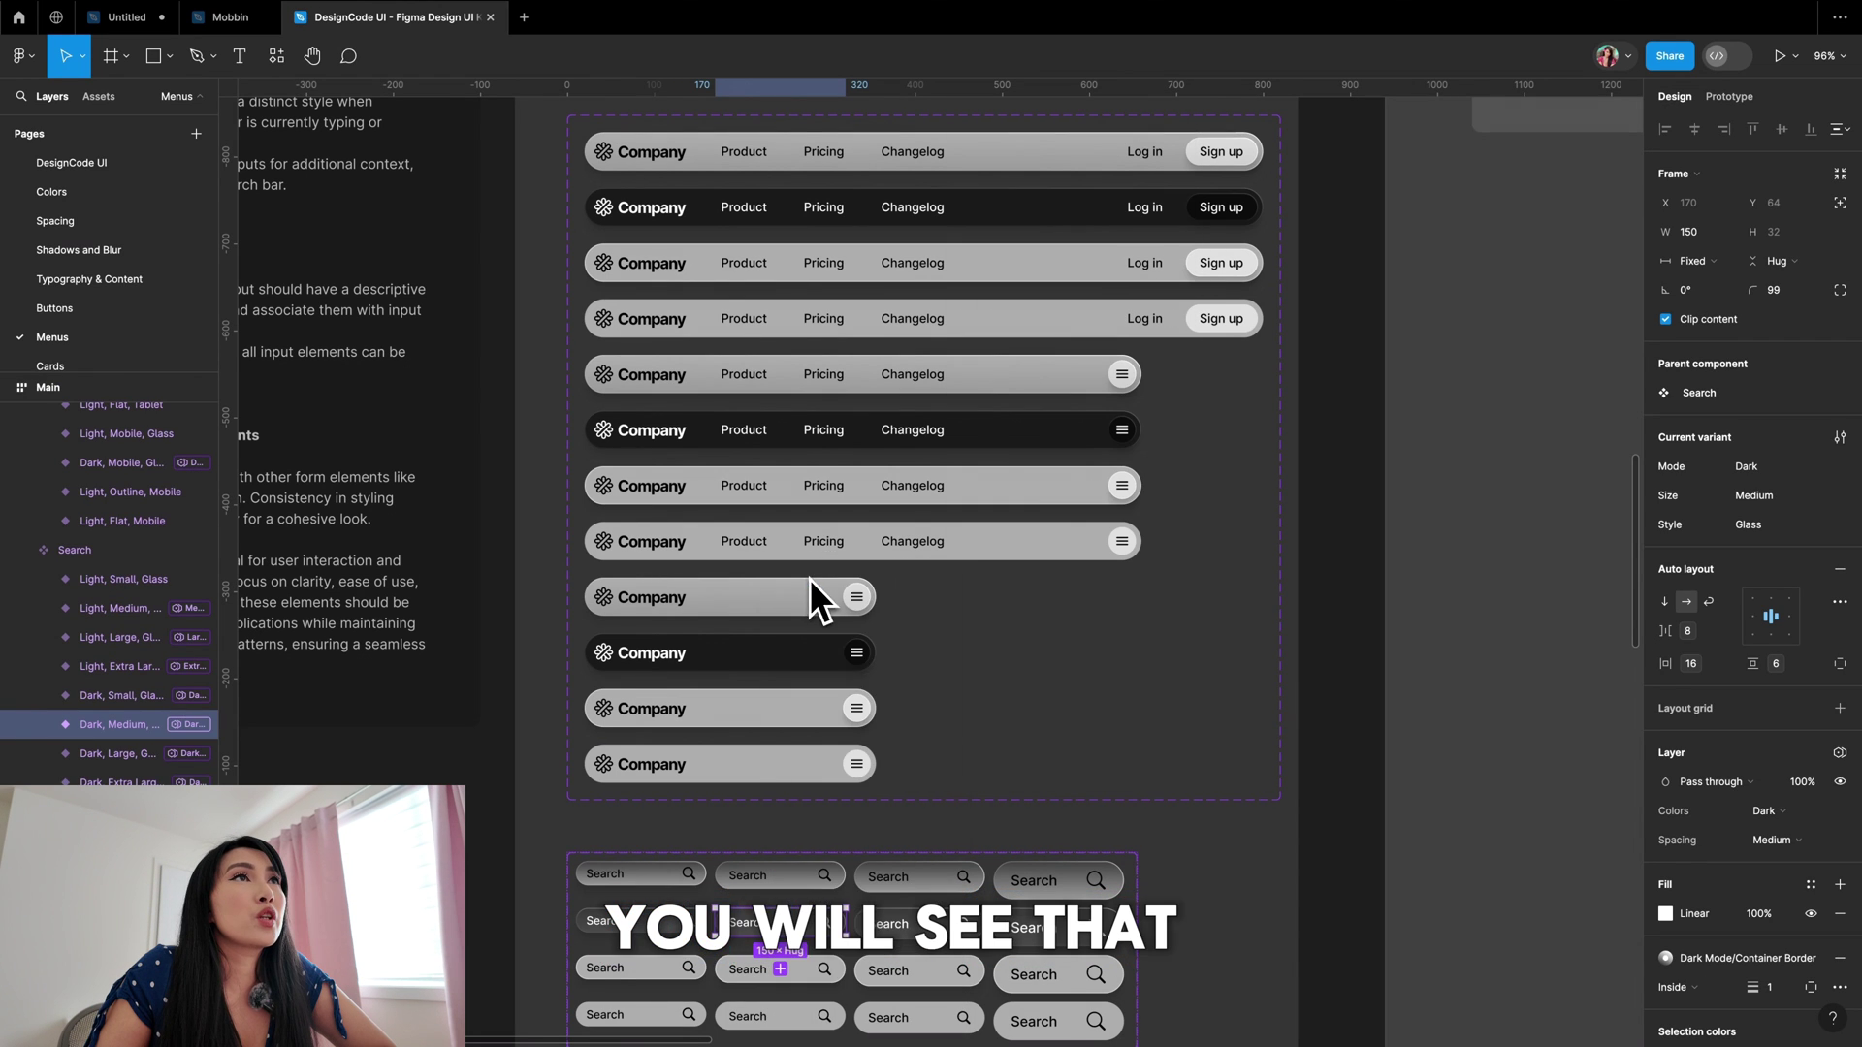
pyautogui.click(250, 21)
pyautogui.rightClick(1057, 371)
pyautogui.click(1082, 401)
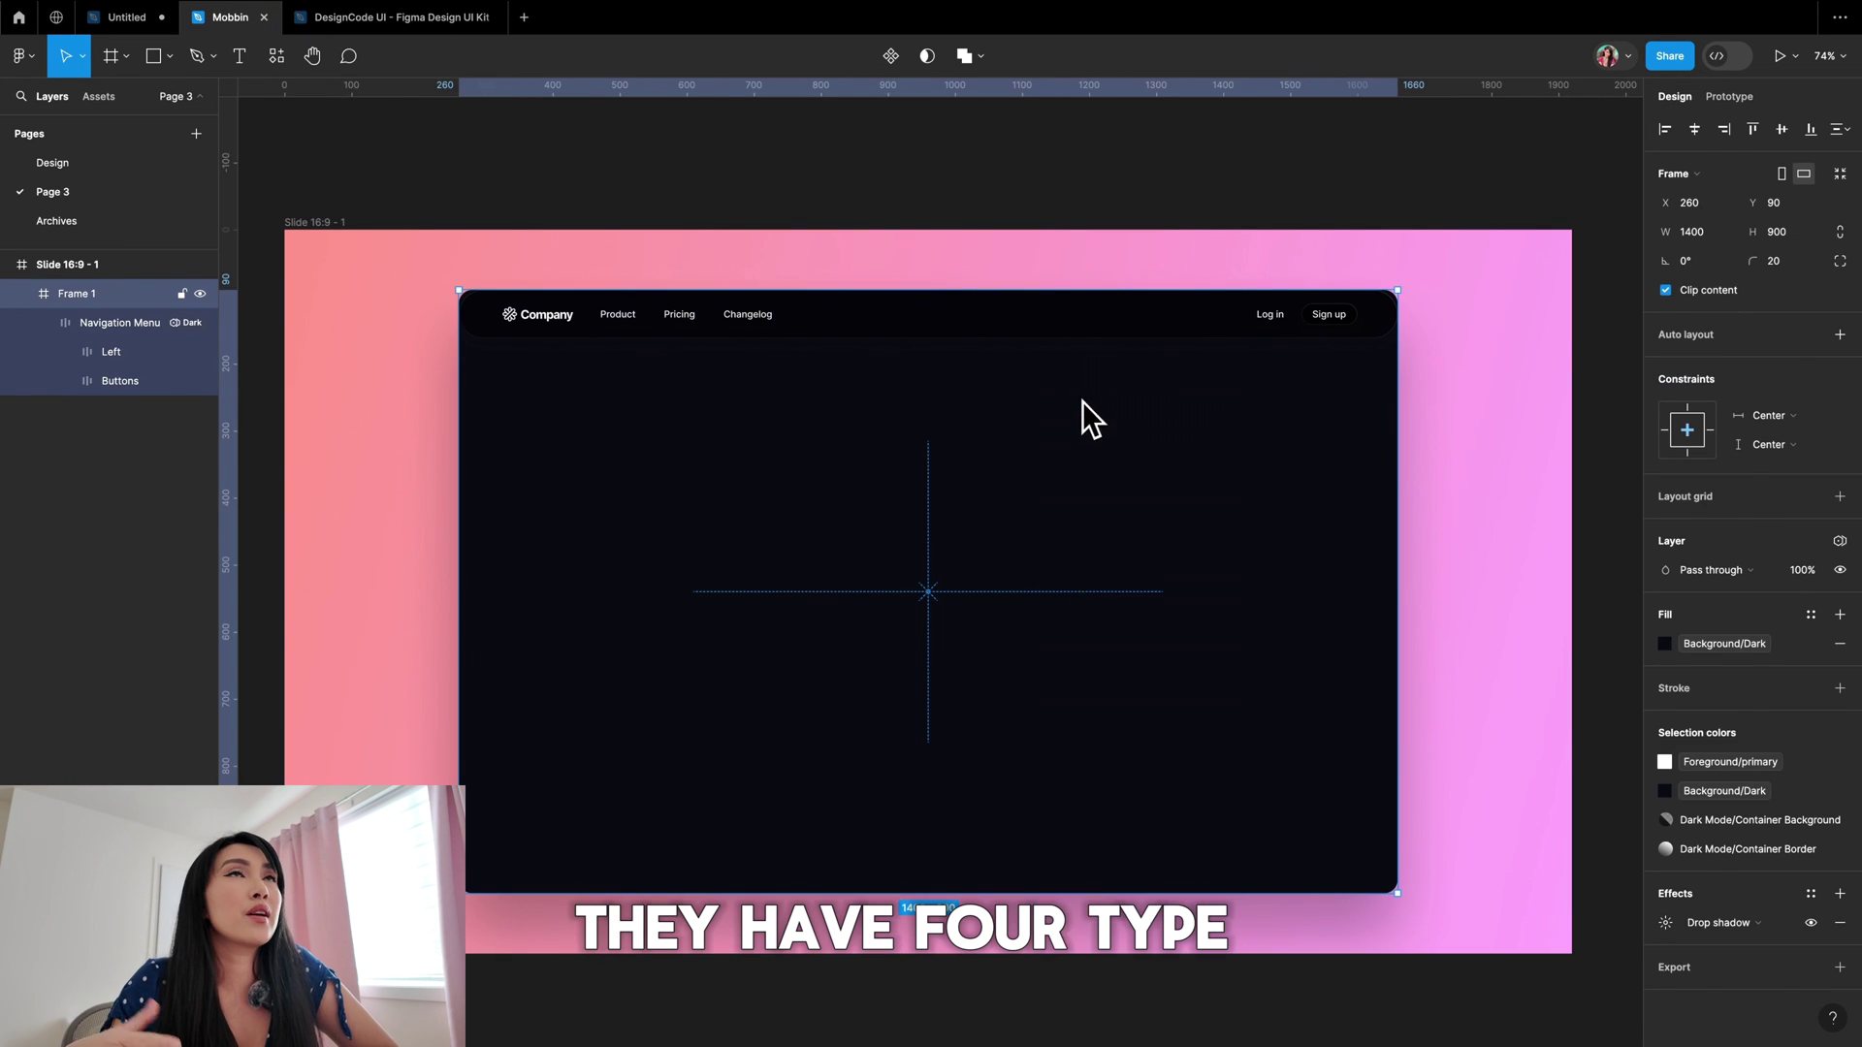
pyautogui.click(1809, 423)
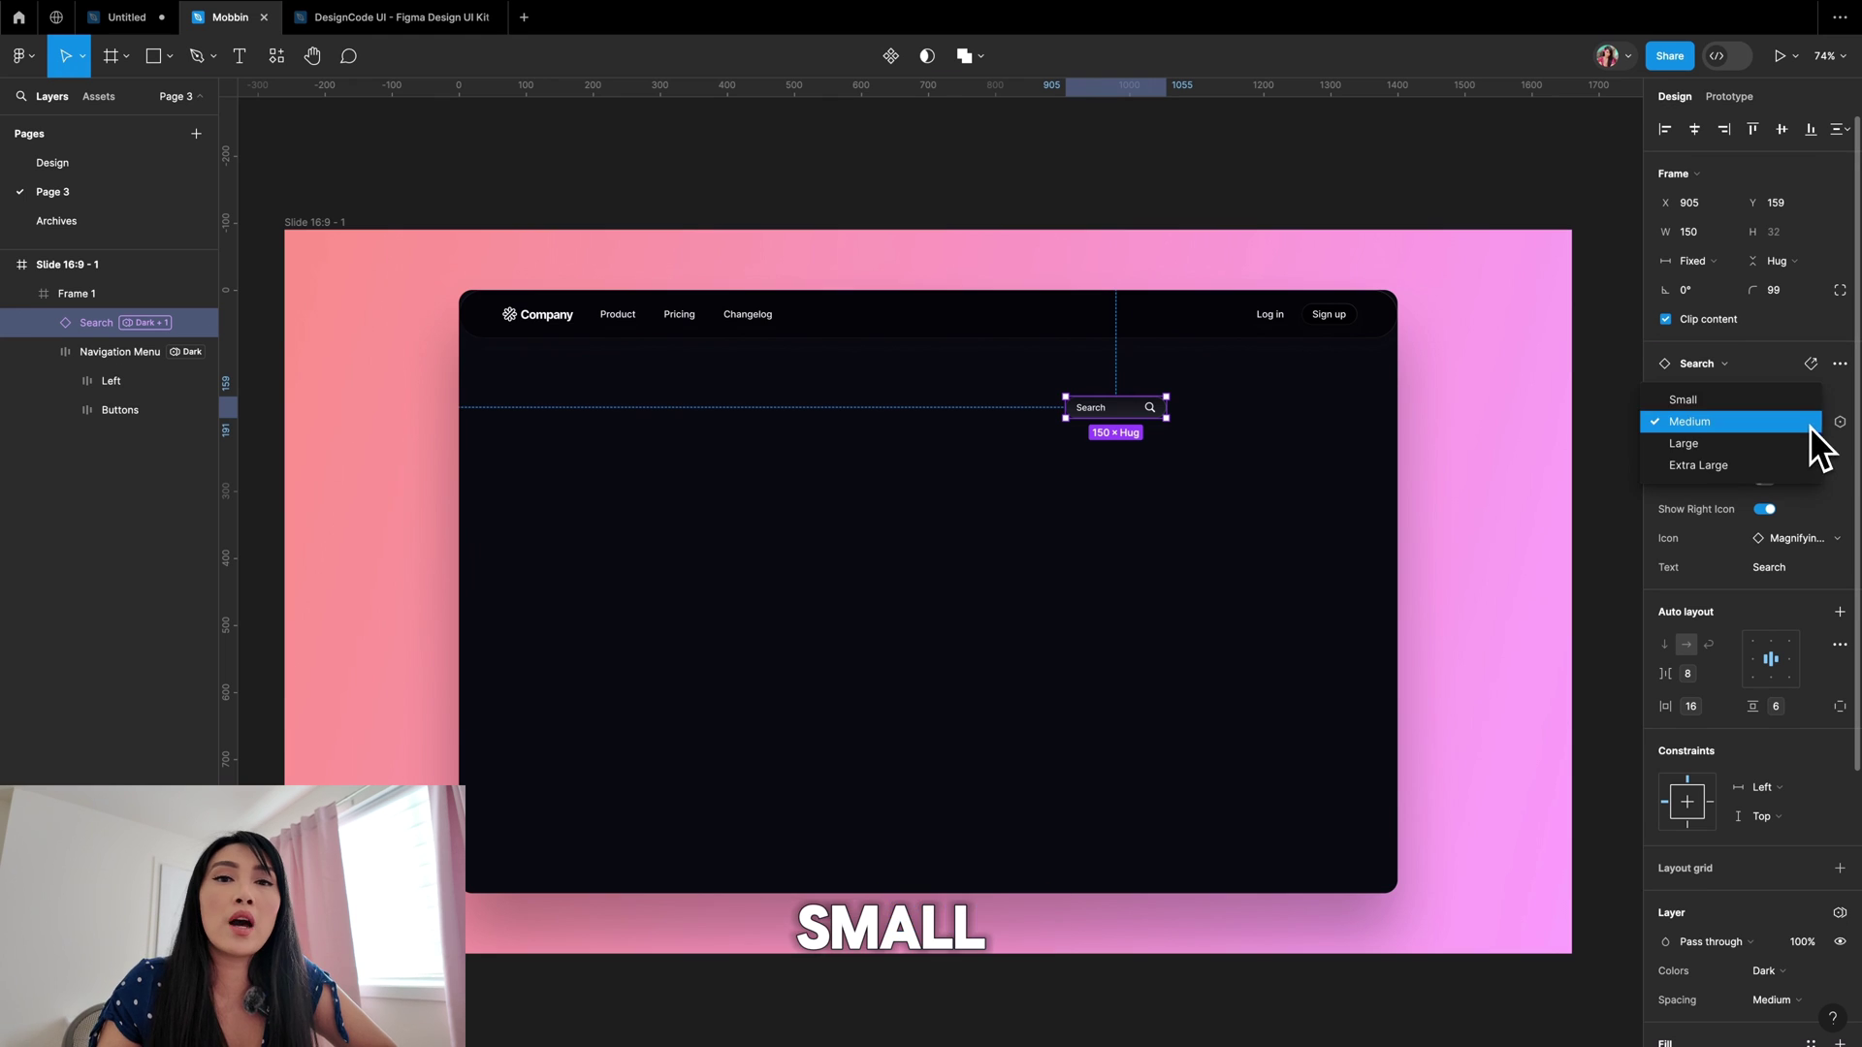
pyautogui.click(1701, 423)
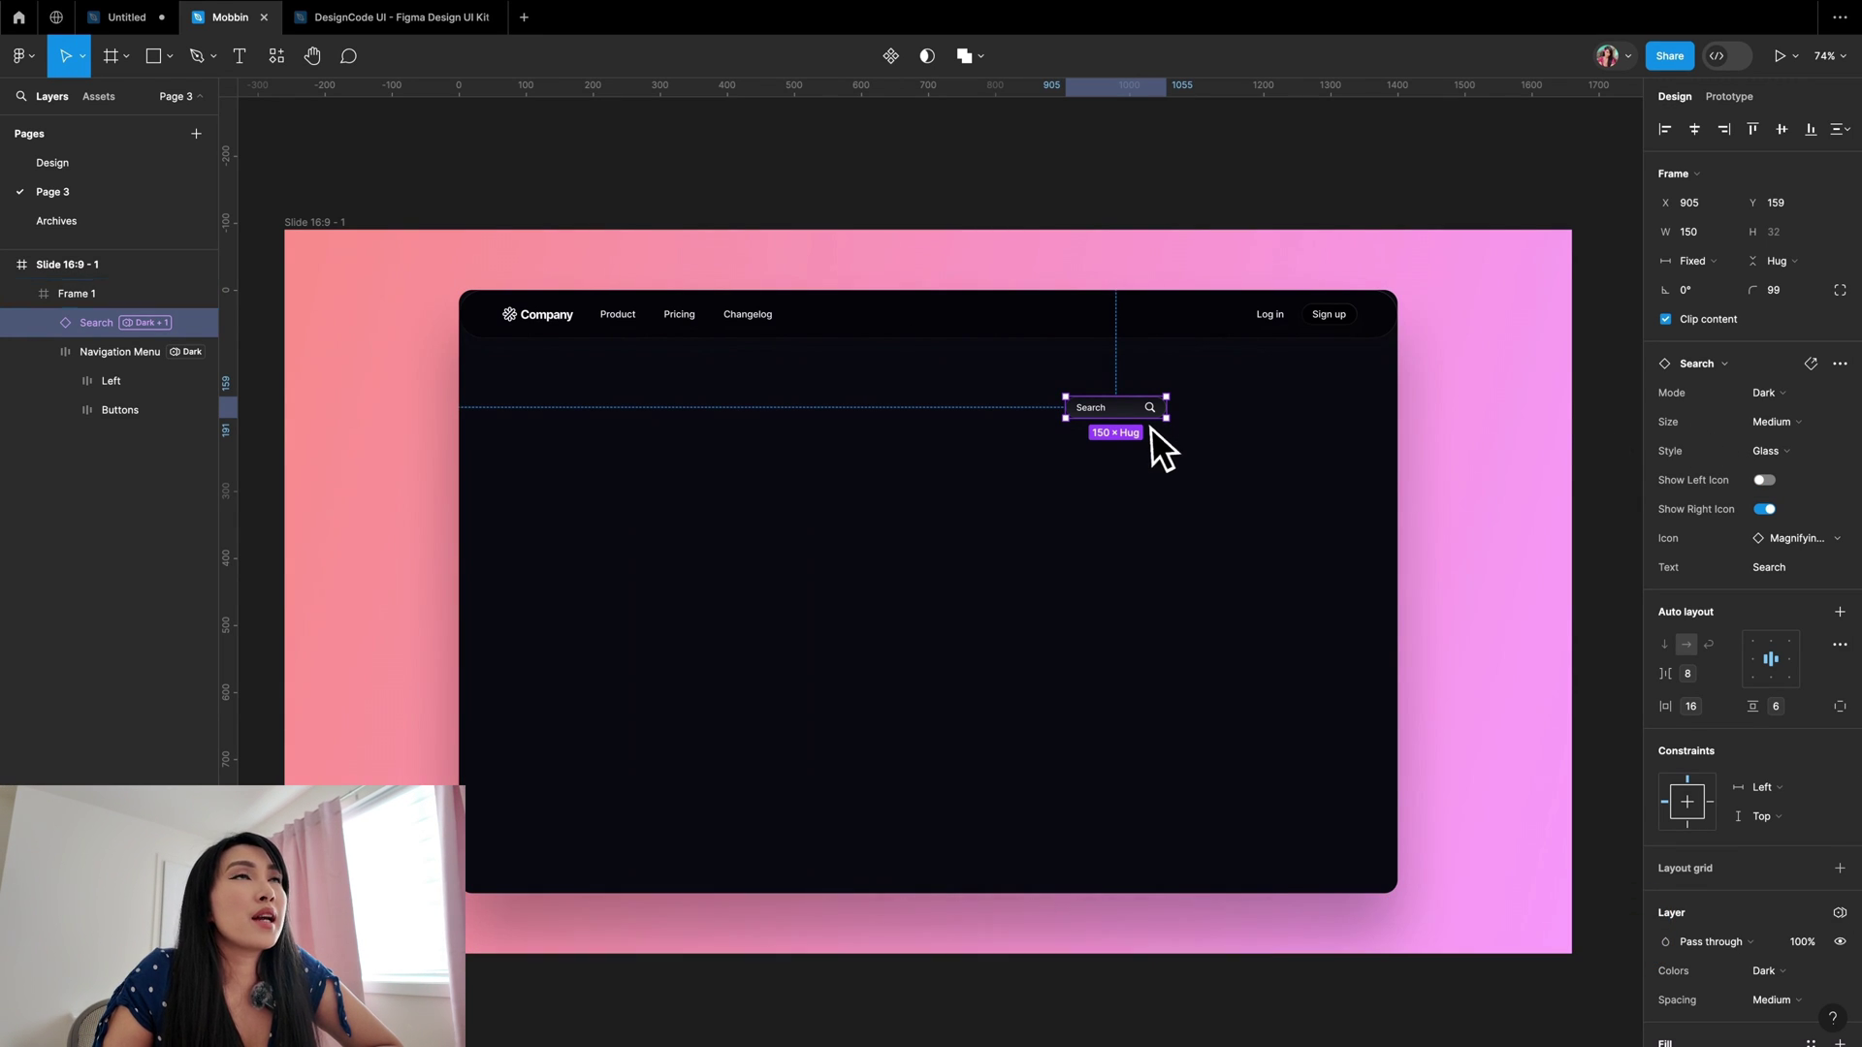
# - Move the Search field into the Navigation Menu and nest it in the Buttons group before Log in
pyautogui.moveTo(1126, 419); pyautogui.dragTo(1221, 322)
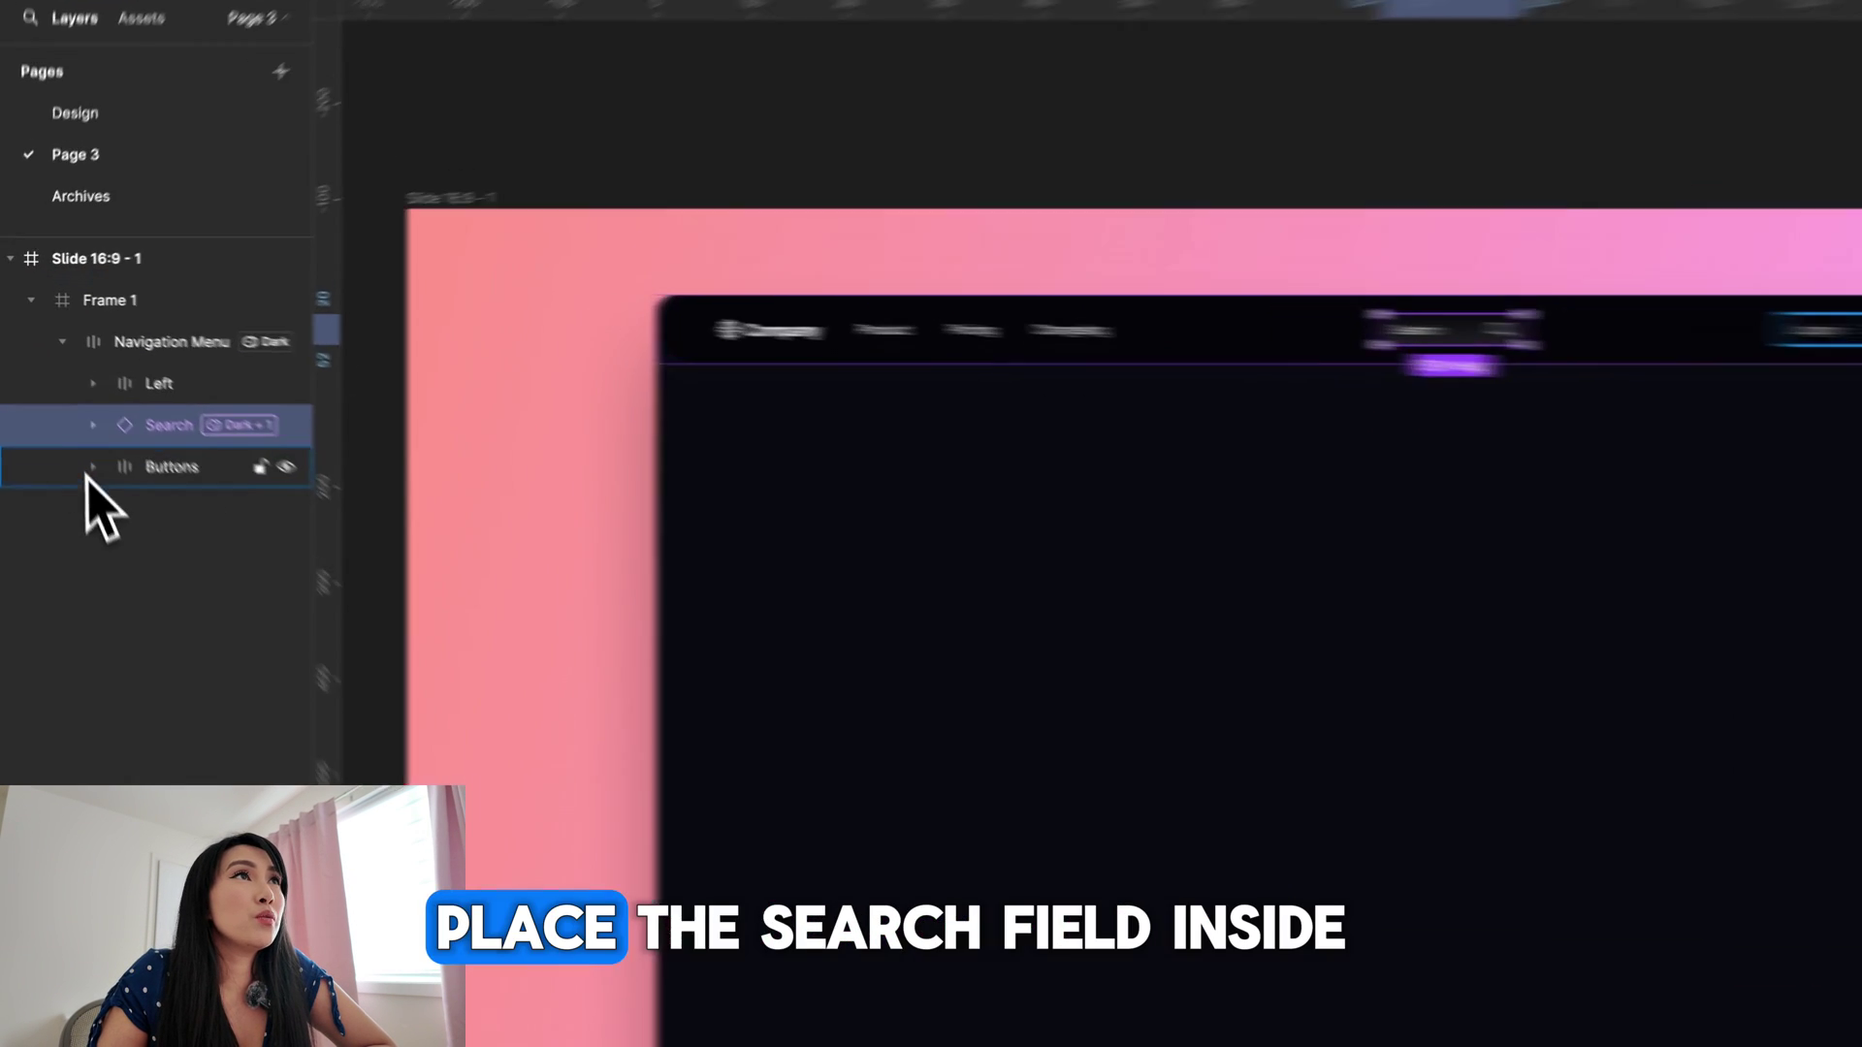
pyautogui.click(73, 410)
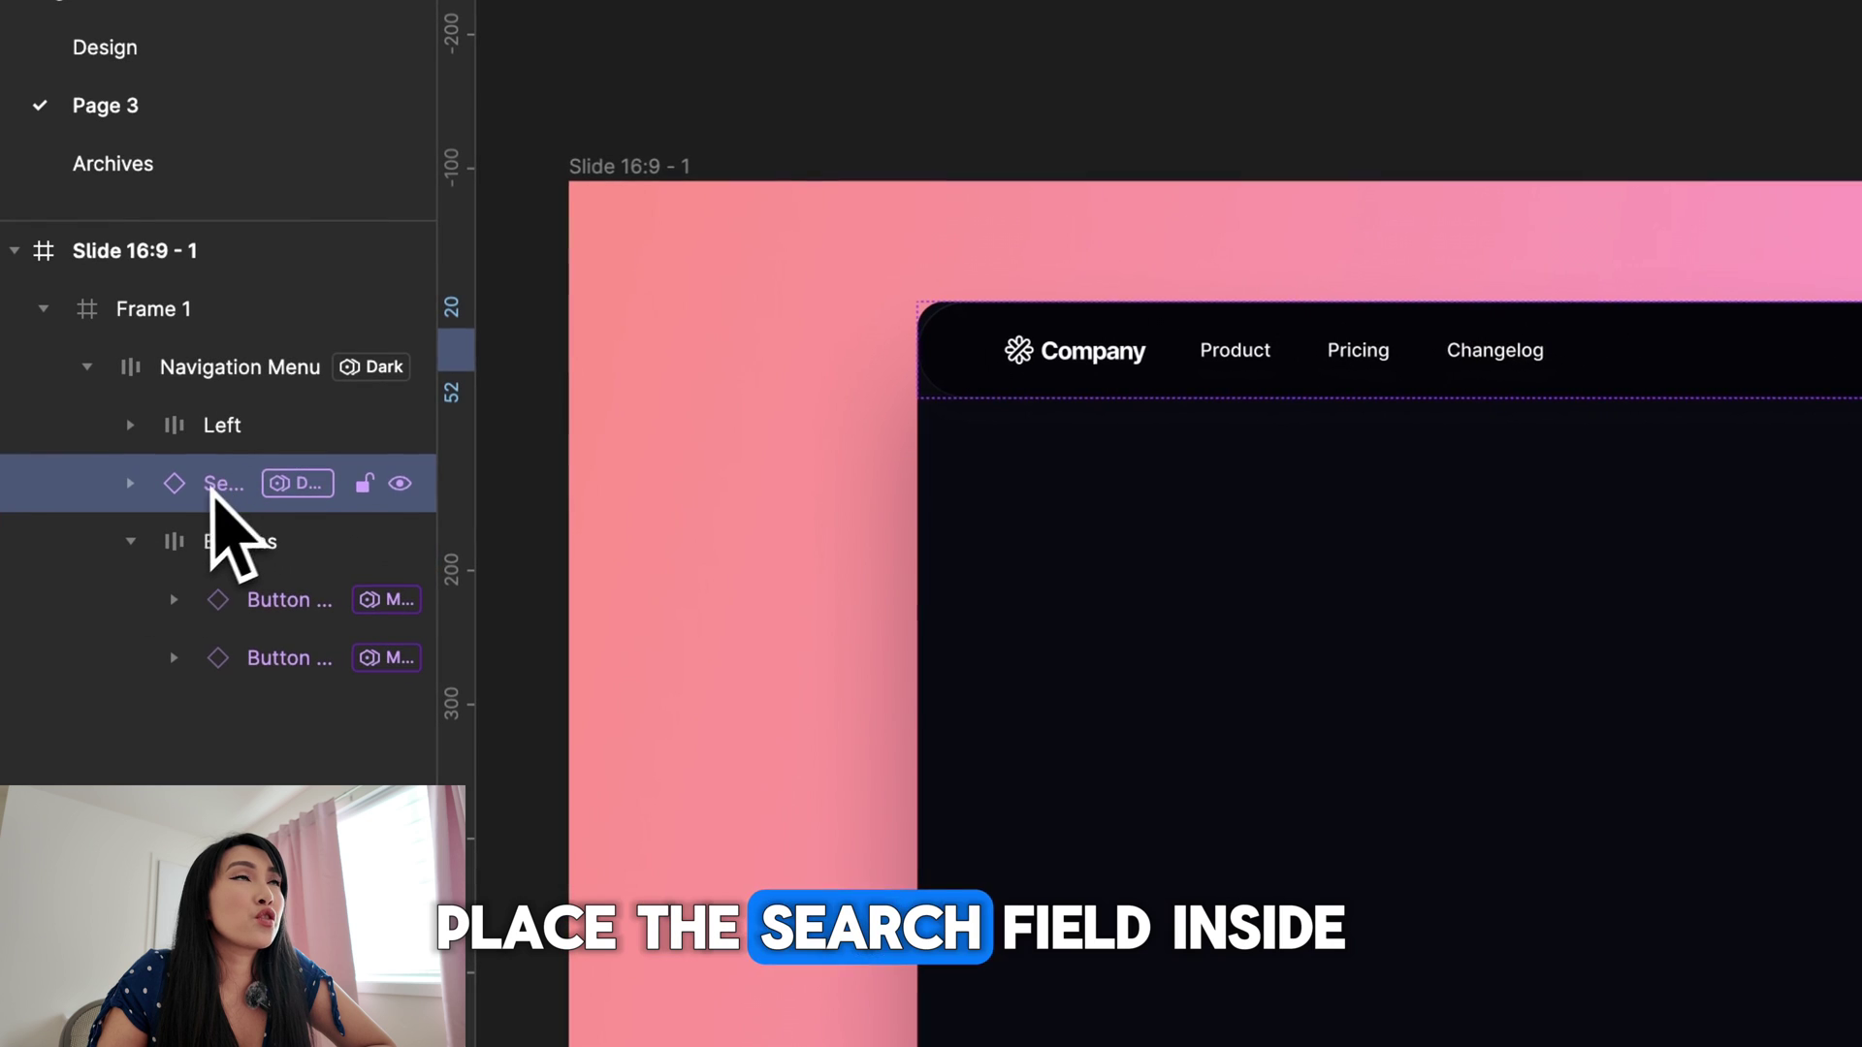
pyautogui.moveTo(211, 489); pyautogui.dragTo(213, 574)
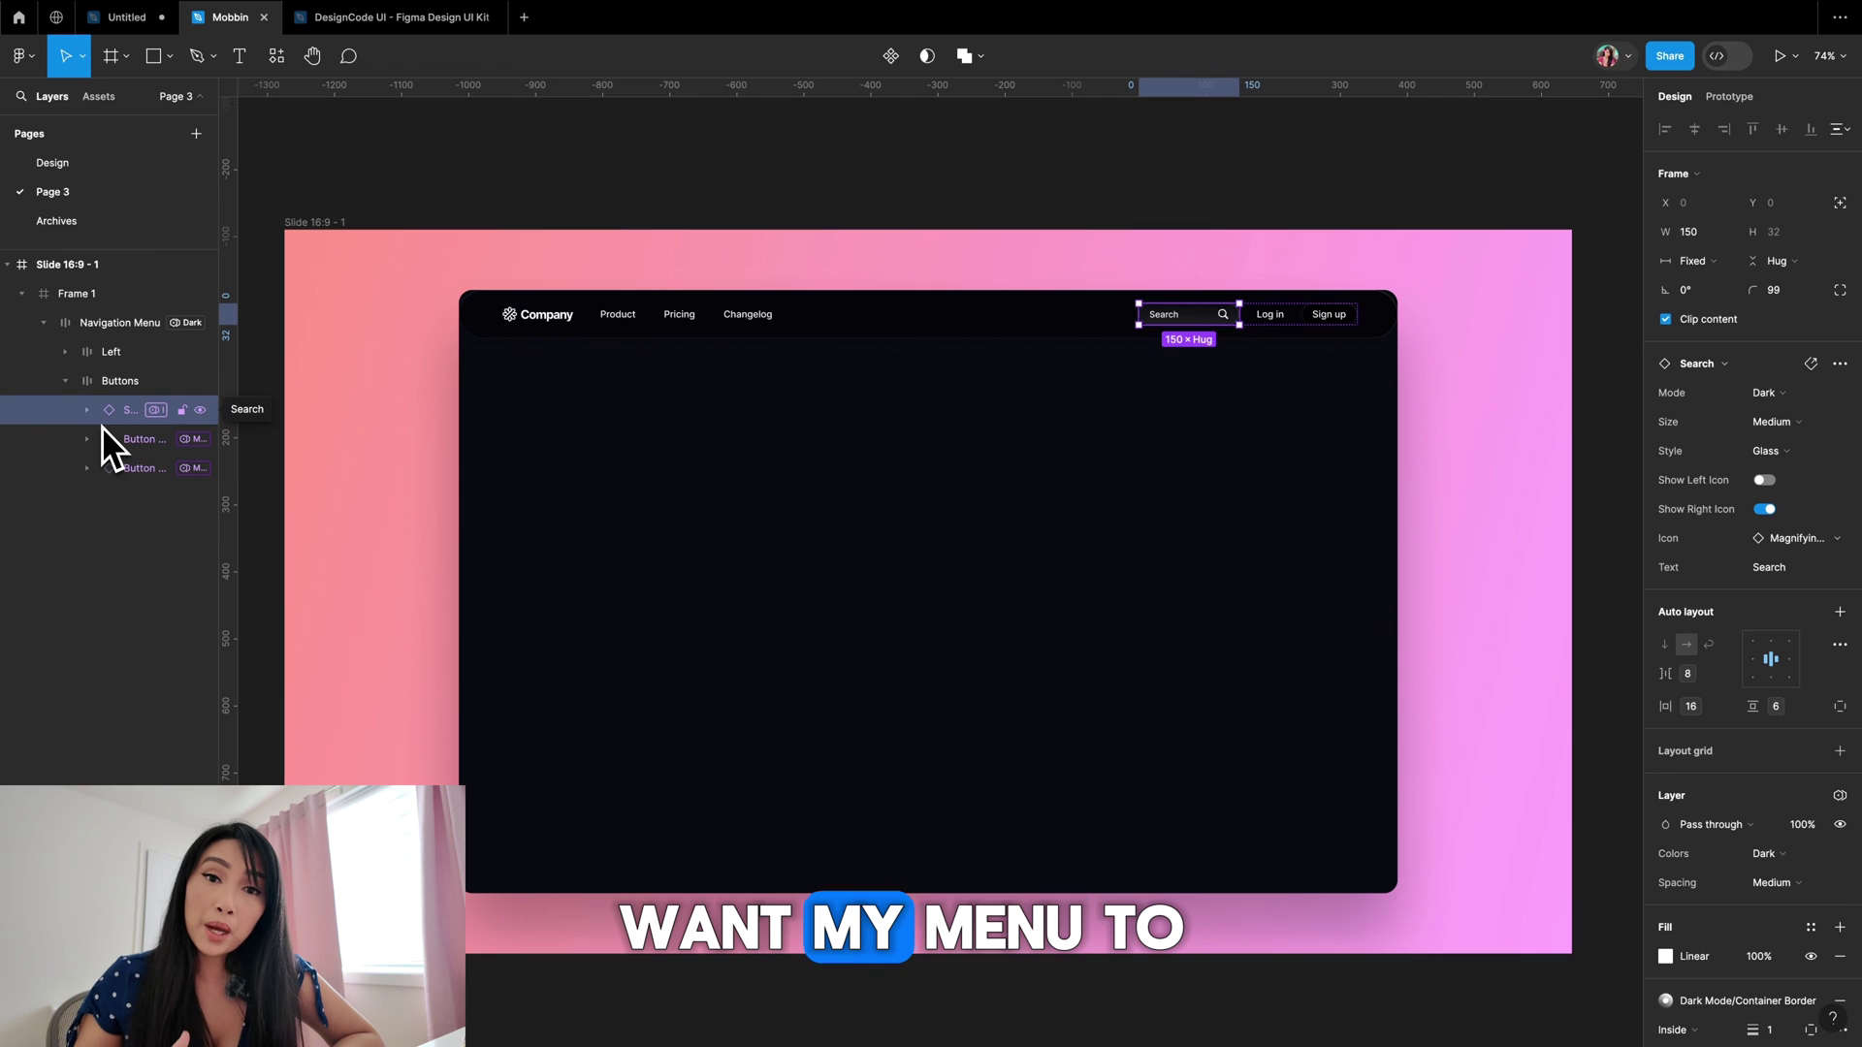
# - Move the Logo out of the Left group so it sits directly inside the Navigation Menu, ahead of that group
pyautogui.click(97, 353)
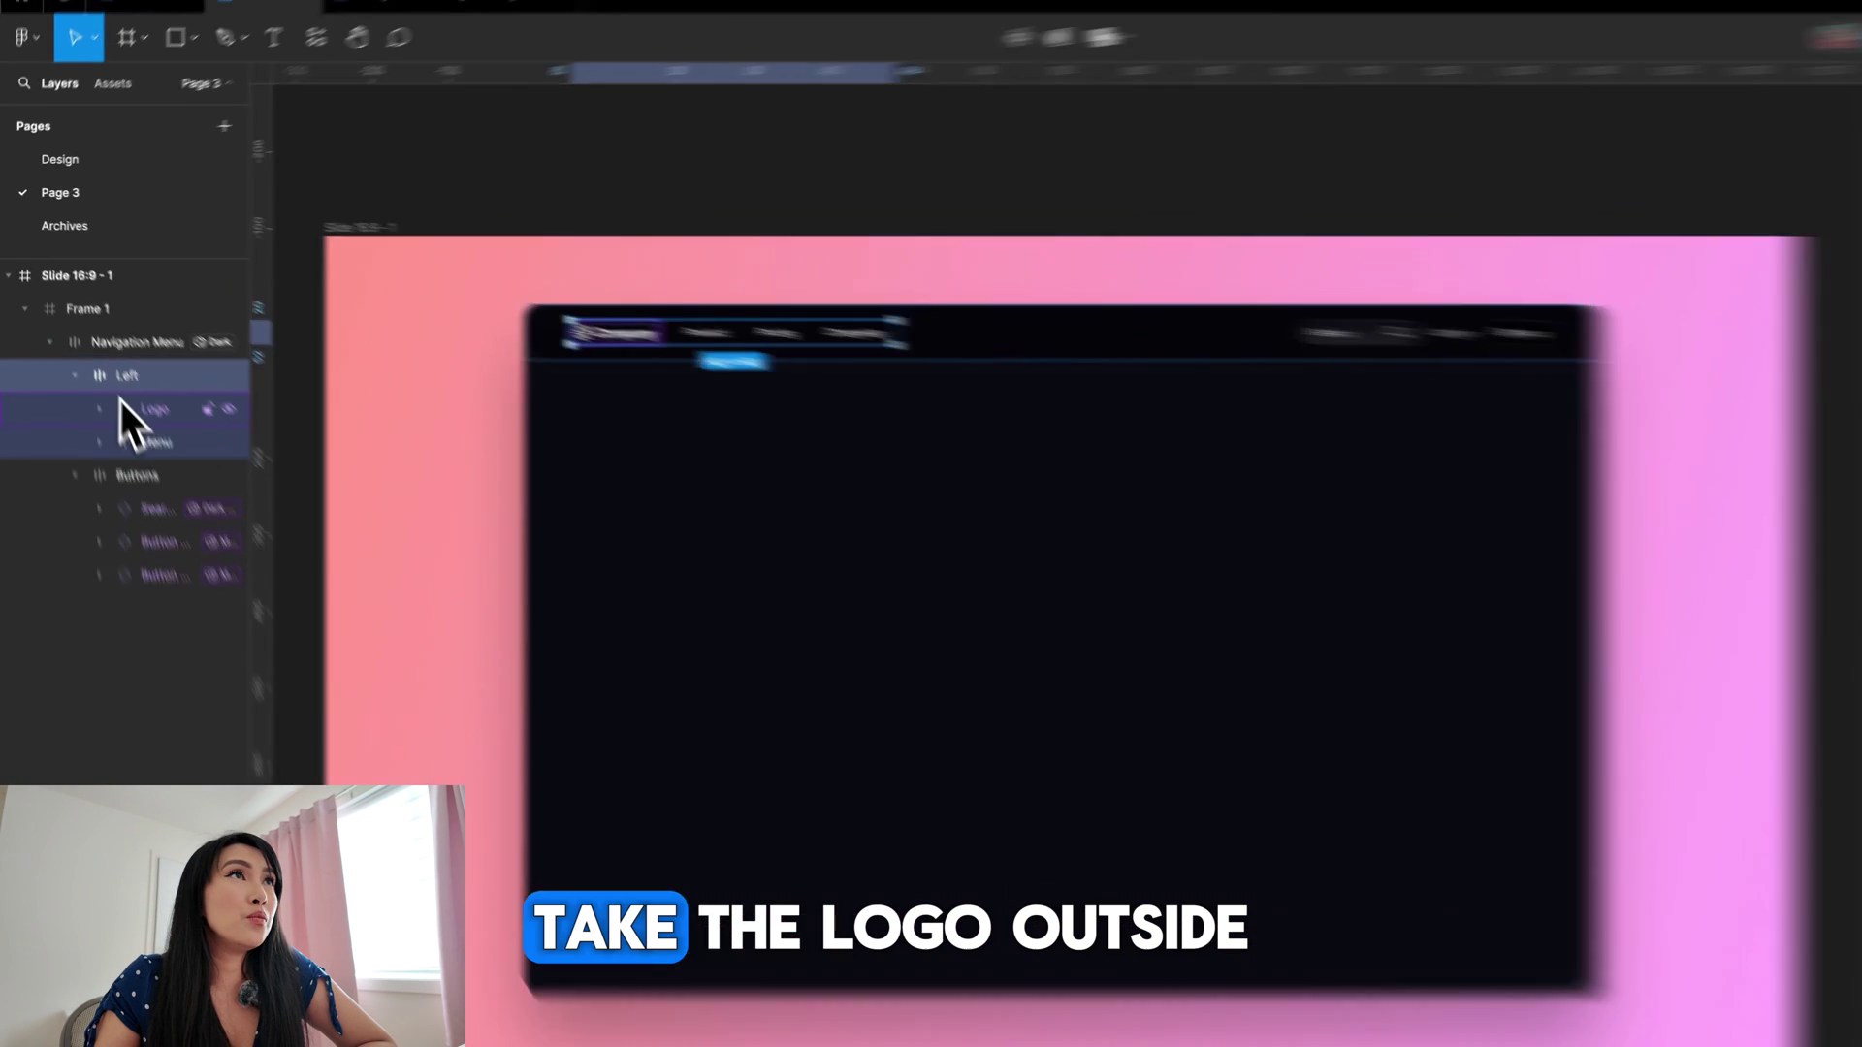
pyautogui.click(122, 382)
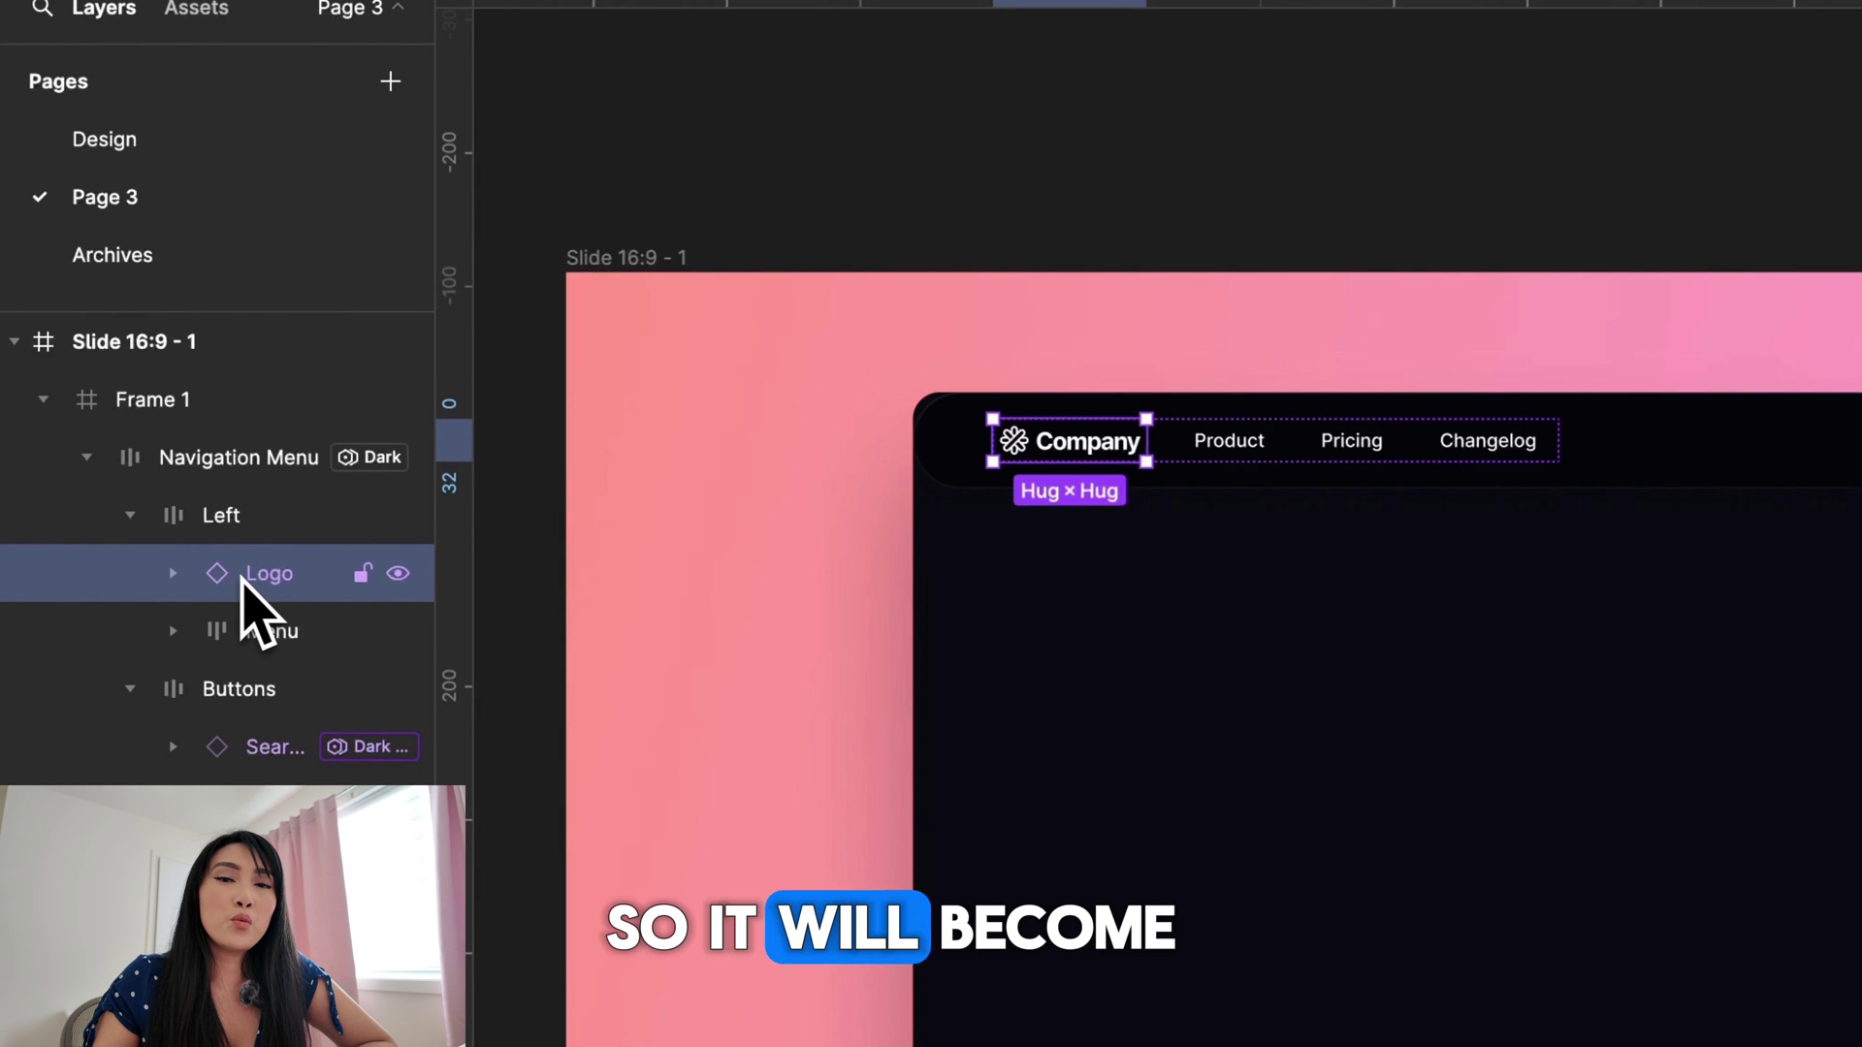
pyautogui.moveTo(241, 579); pyautogui.dragTo(228, 502)
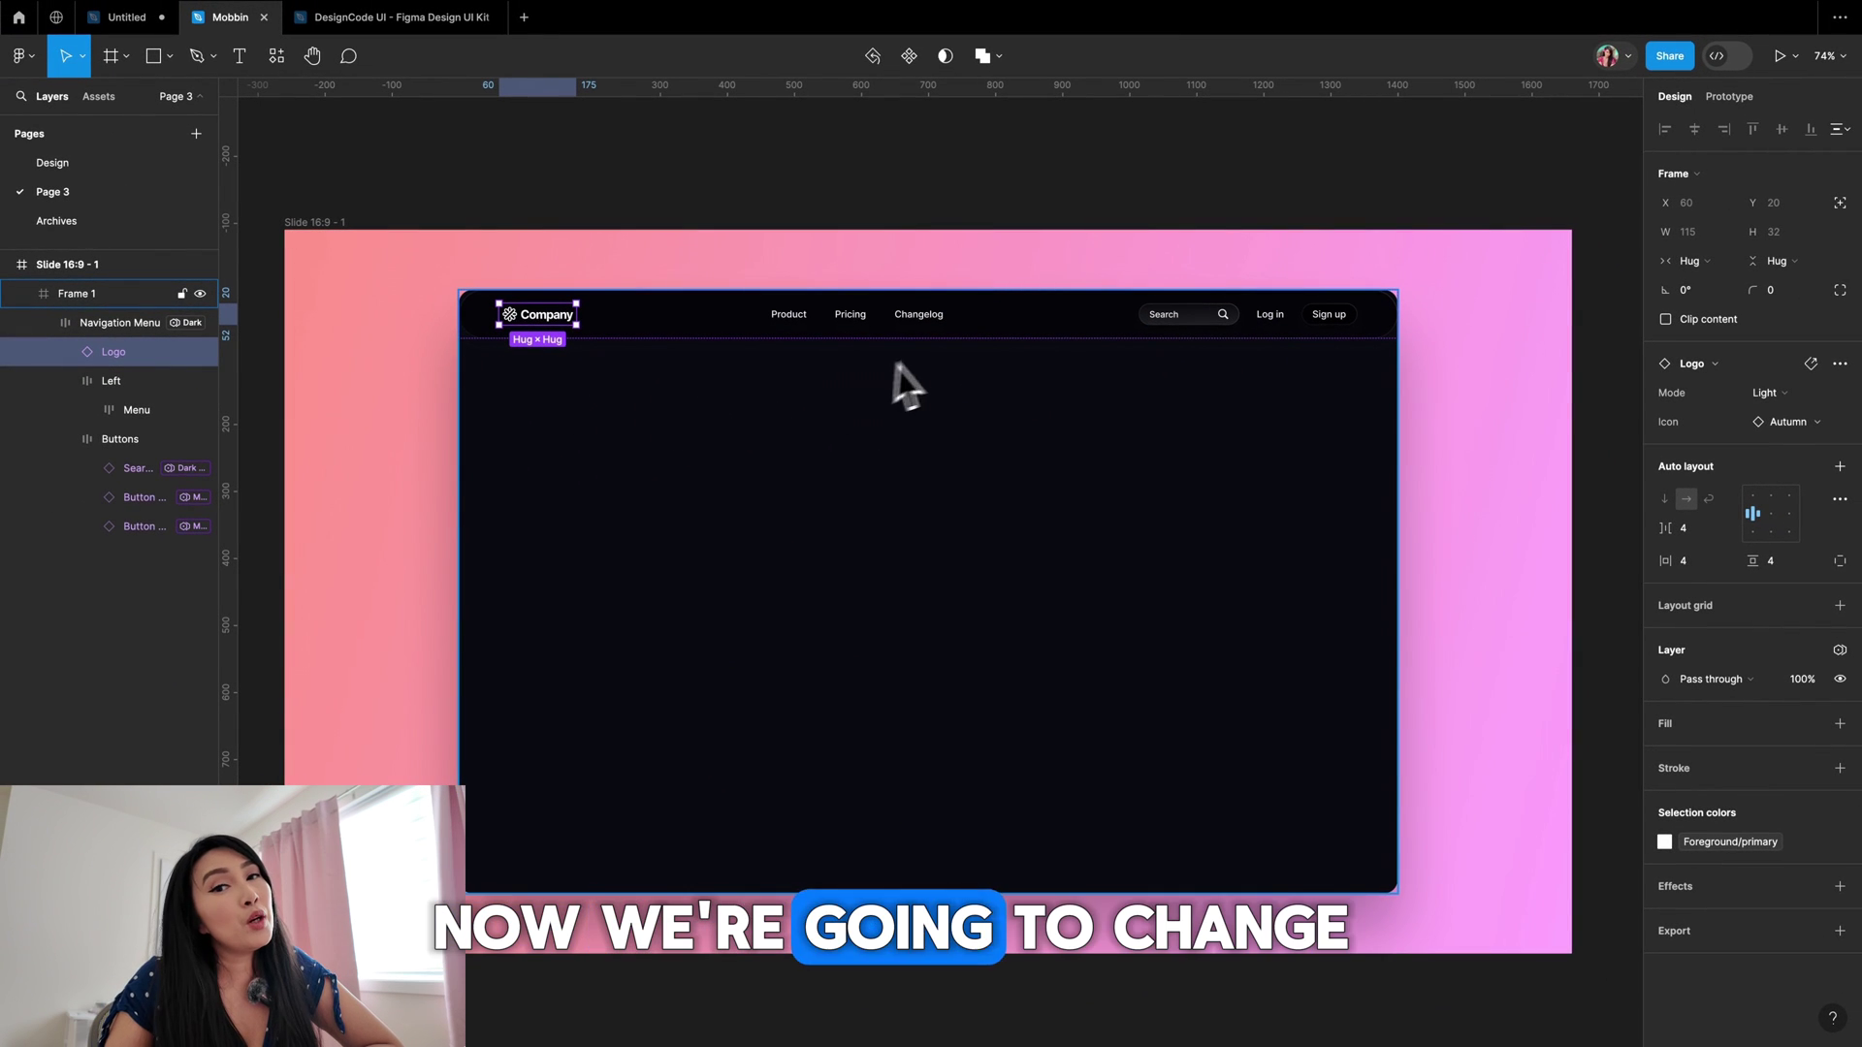
# - Change the logo text in the Navigation Menu to "Appo"
pyautogui.hotkey('shift', '2')
pyautogui.press('Escape')
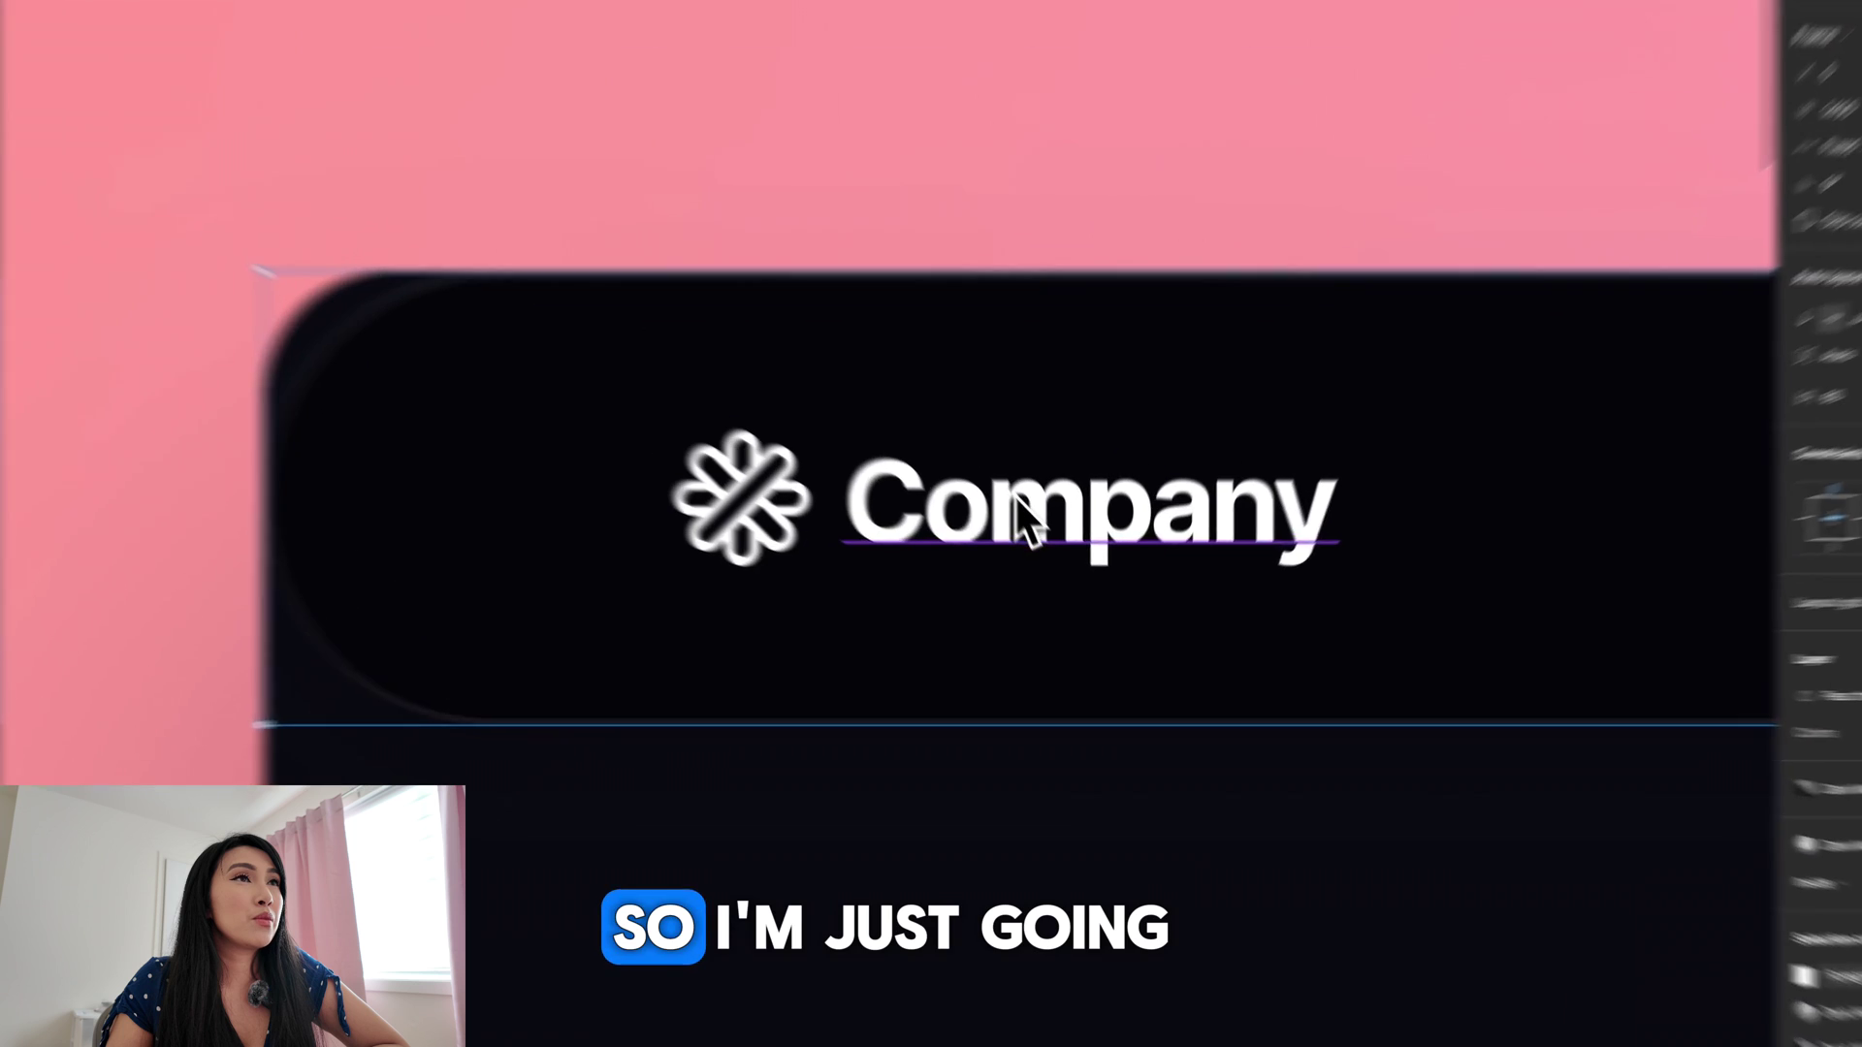
pyautogui.doubleClick(1076, 548)
pyautogui.doubleClick(1076, 548)
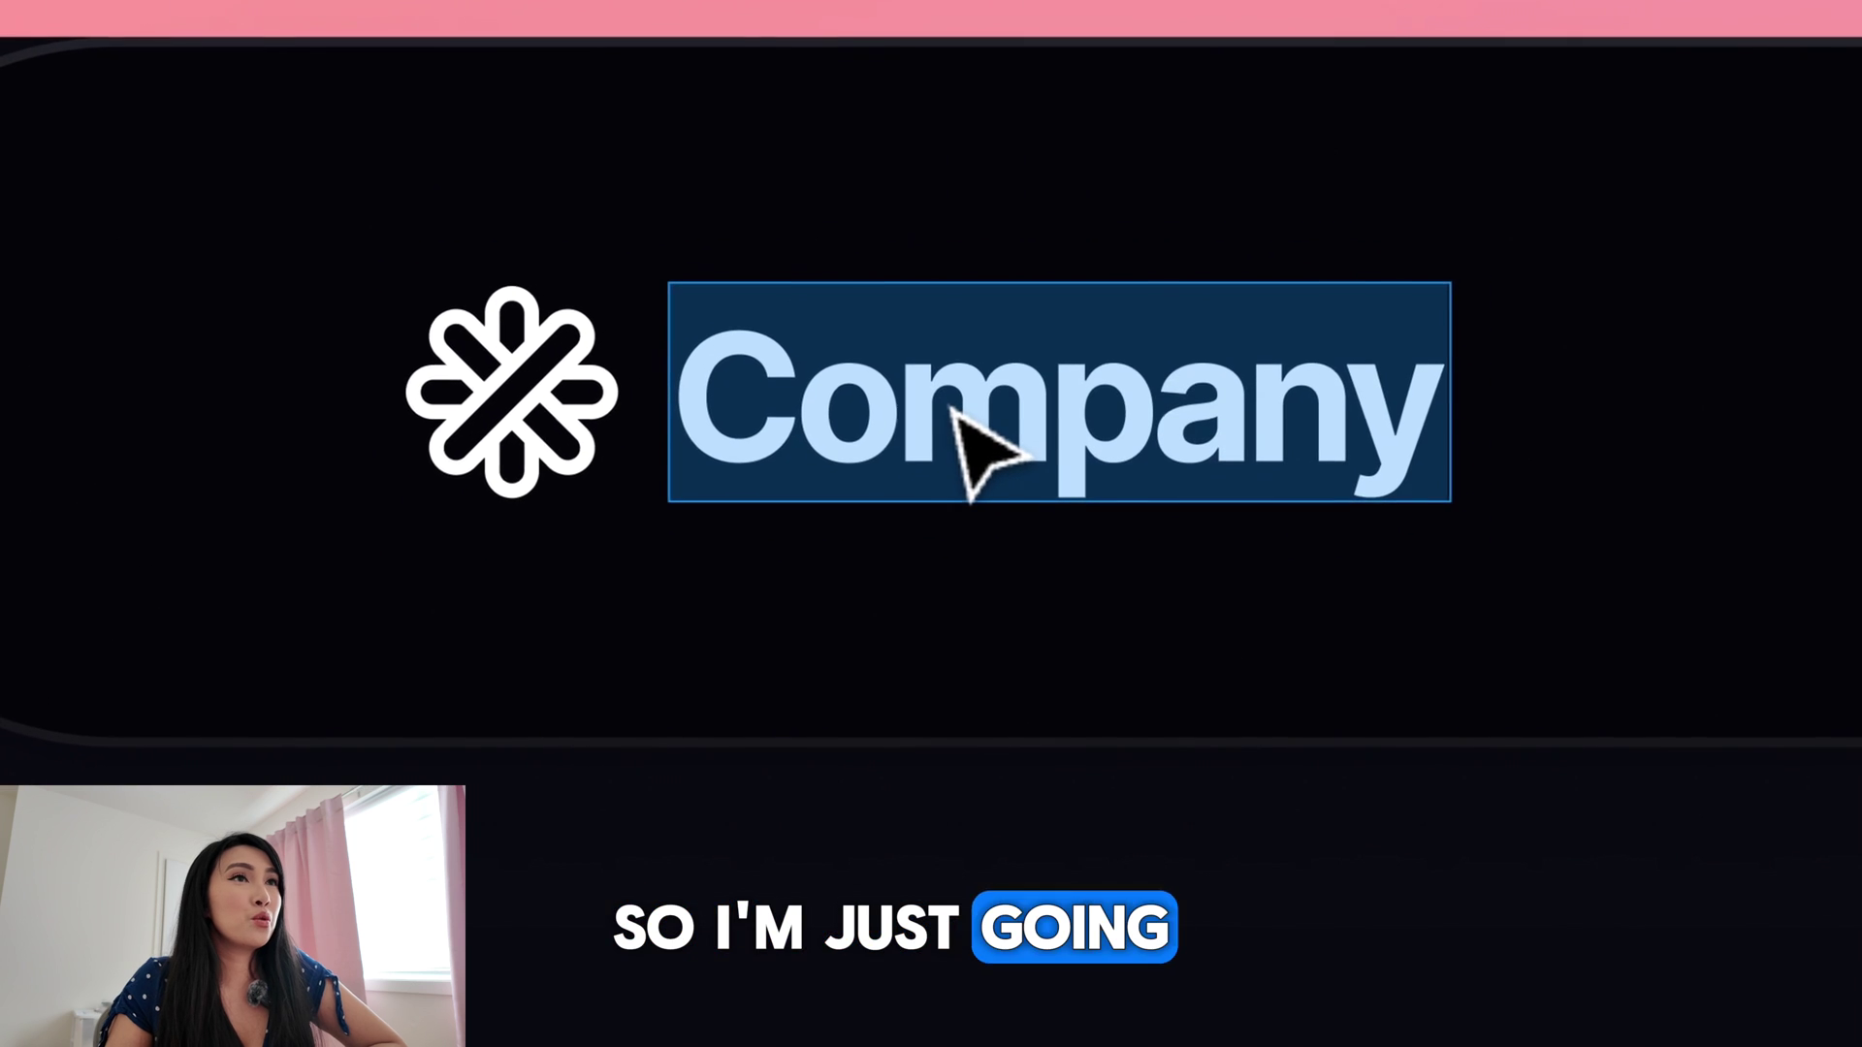
pyautogui.write('Appo')
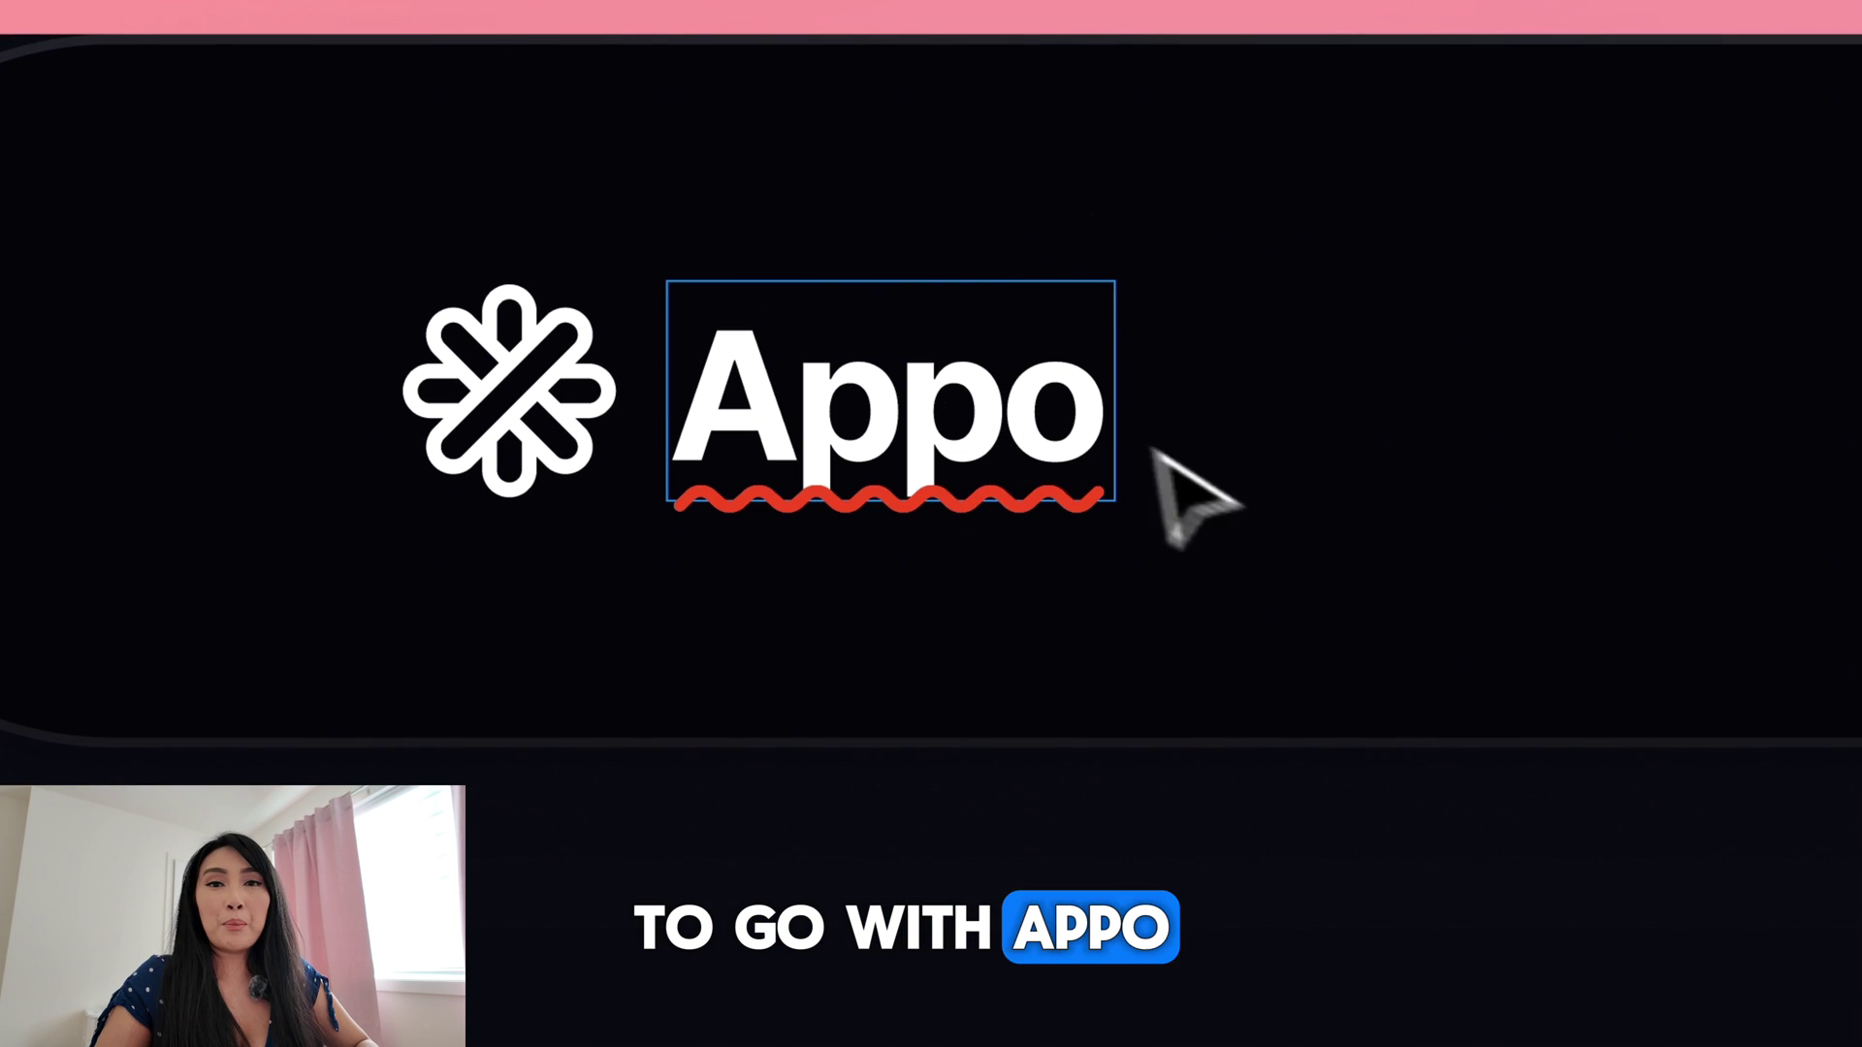
pyautogui.press('Escape')
# - Swap the logo's Autumn icon for the overlapping-squares vector icon from the DesignCode UI Editing category
pyautogui.click(505, 431)
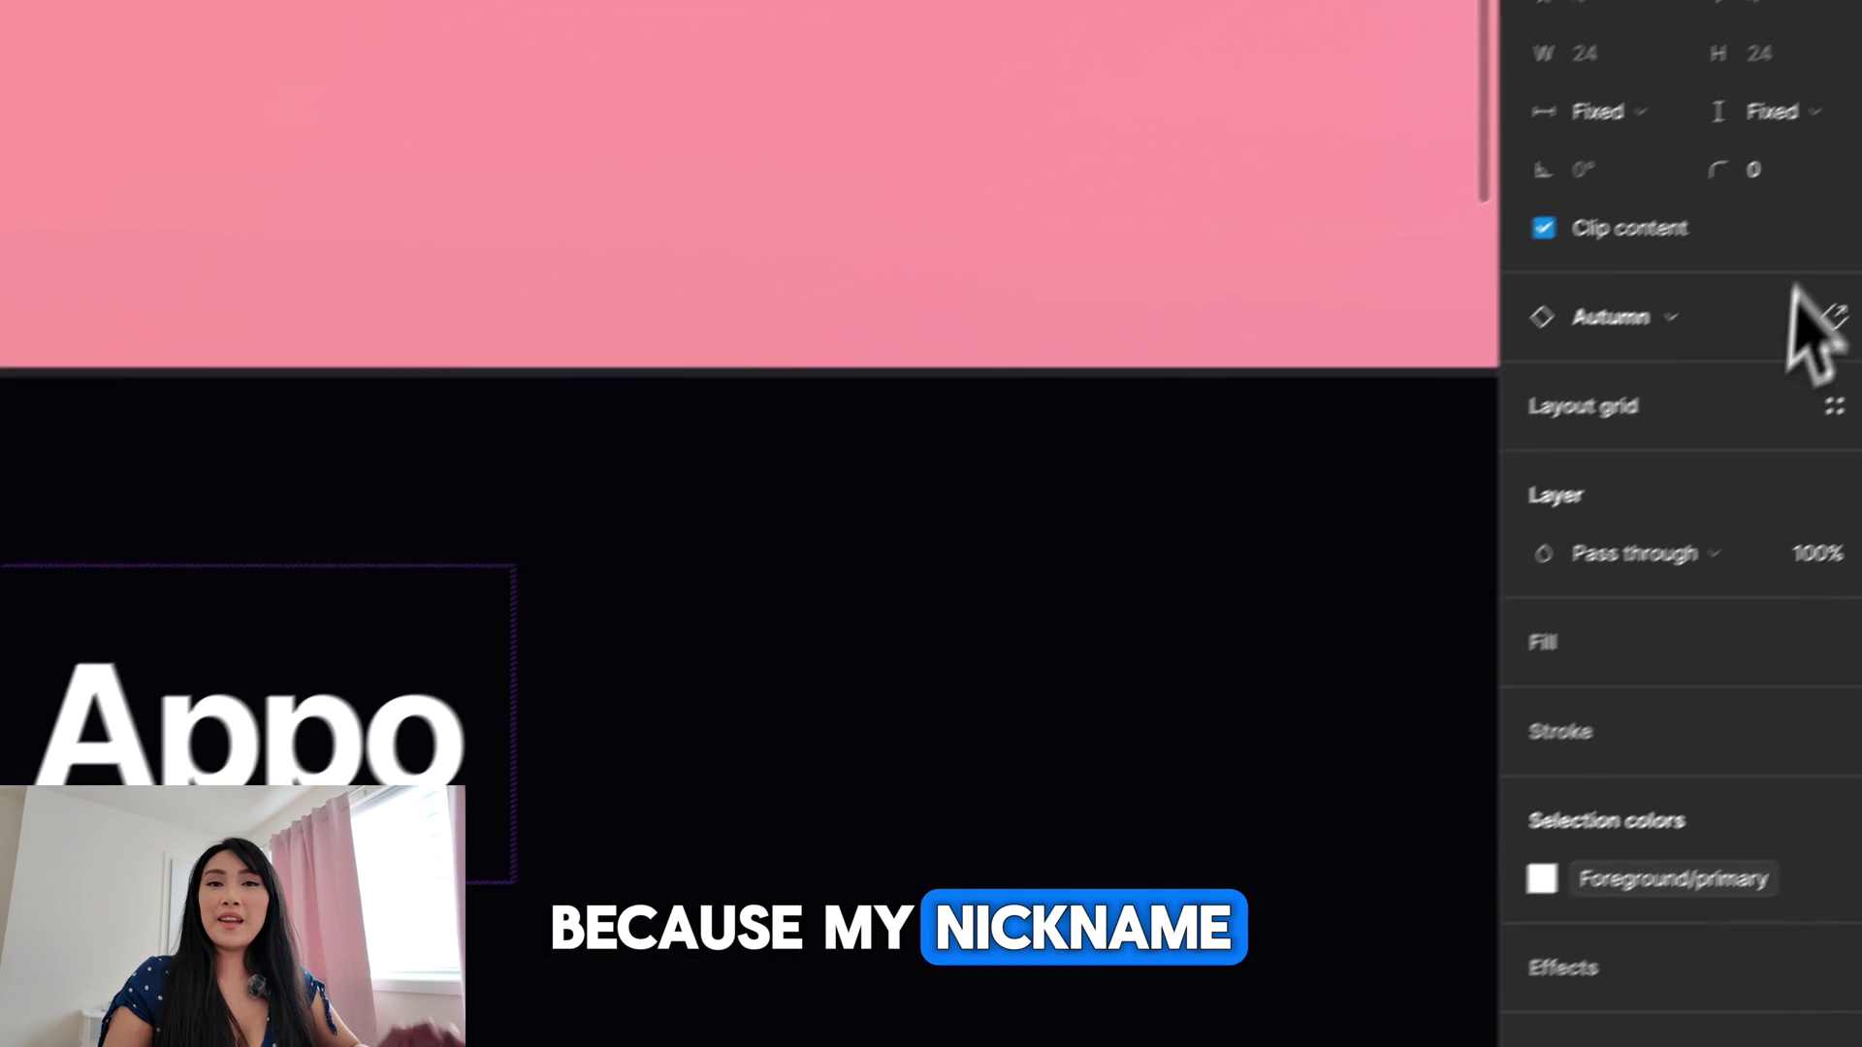
pyautogui.click(1669, 324)
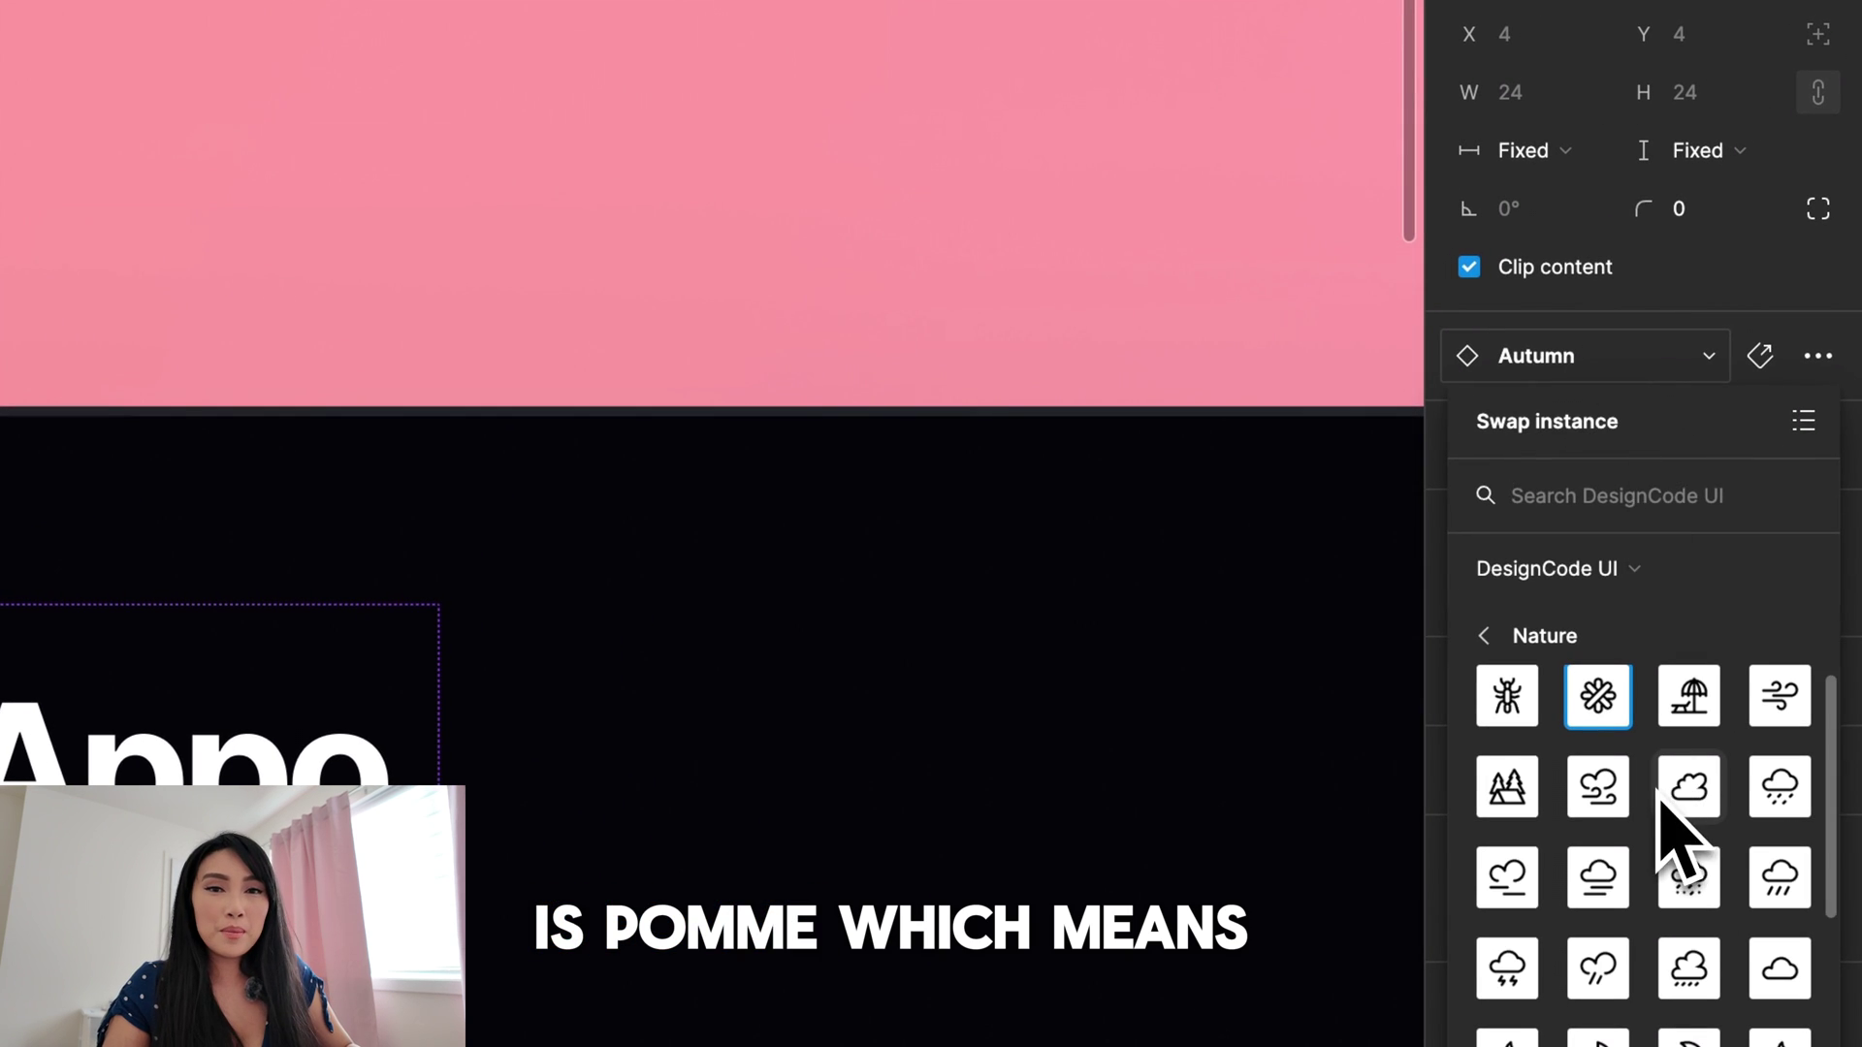
pyautogui.click(1678, 539)
pyautogui.click(1612, 570)
pyautogui.click(1493, 636)
pyautogui.click(1552, 865)
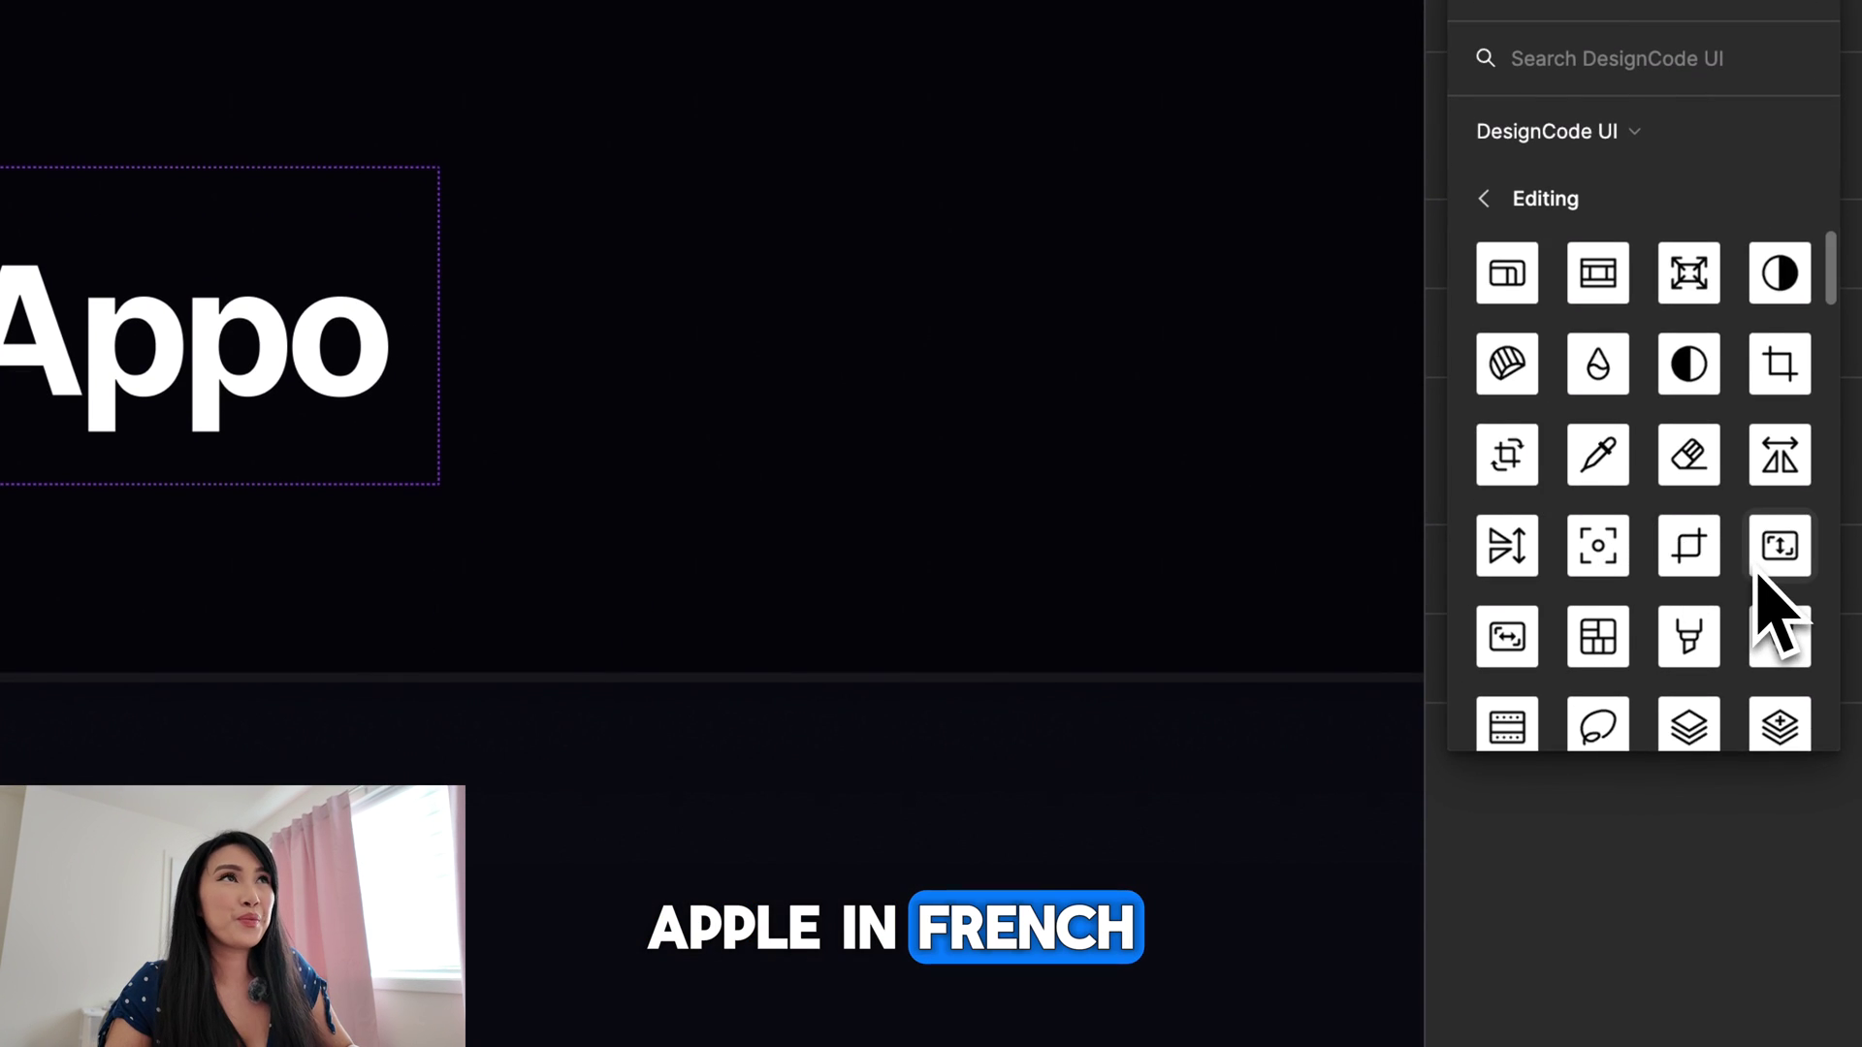
pyautogui.scroll(-5, 1774, 606)
pyautogui.scroll(-12, 1759, 563)
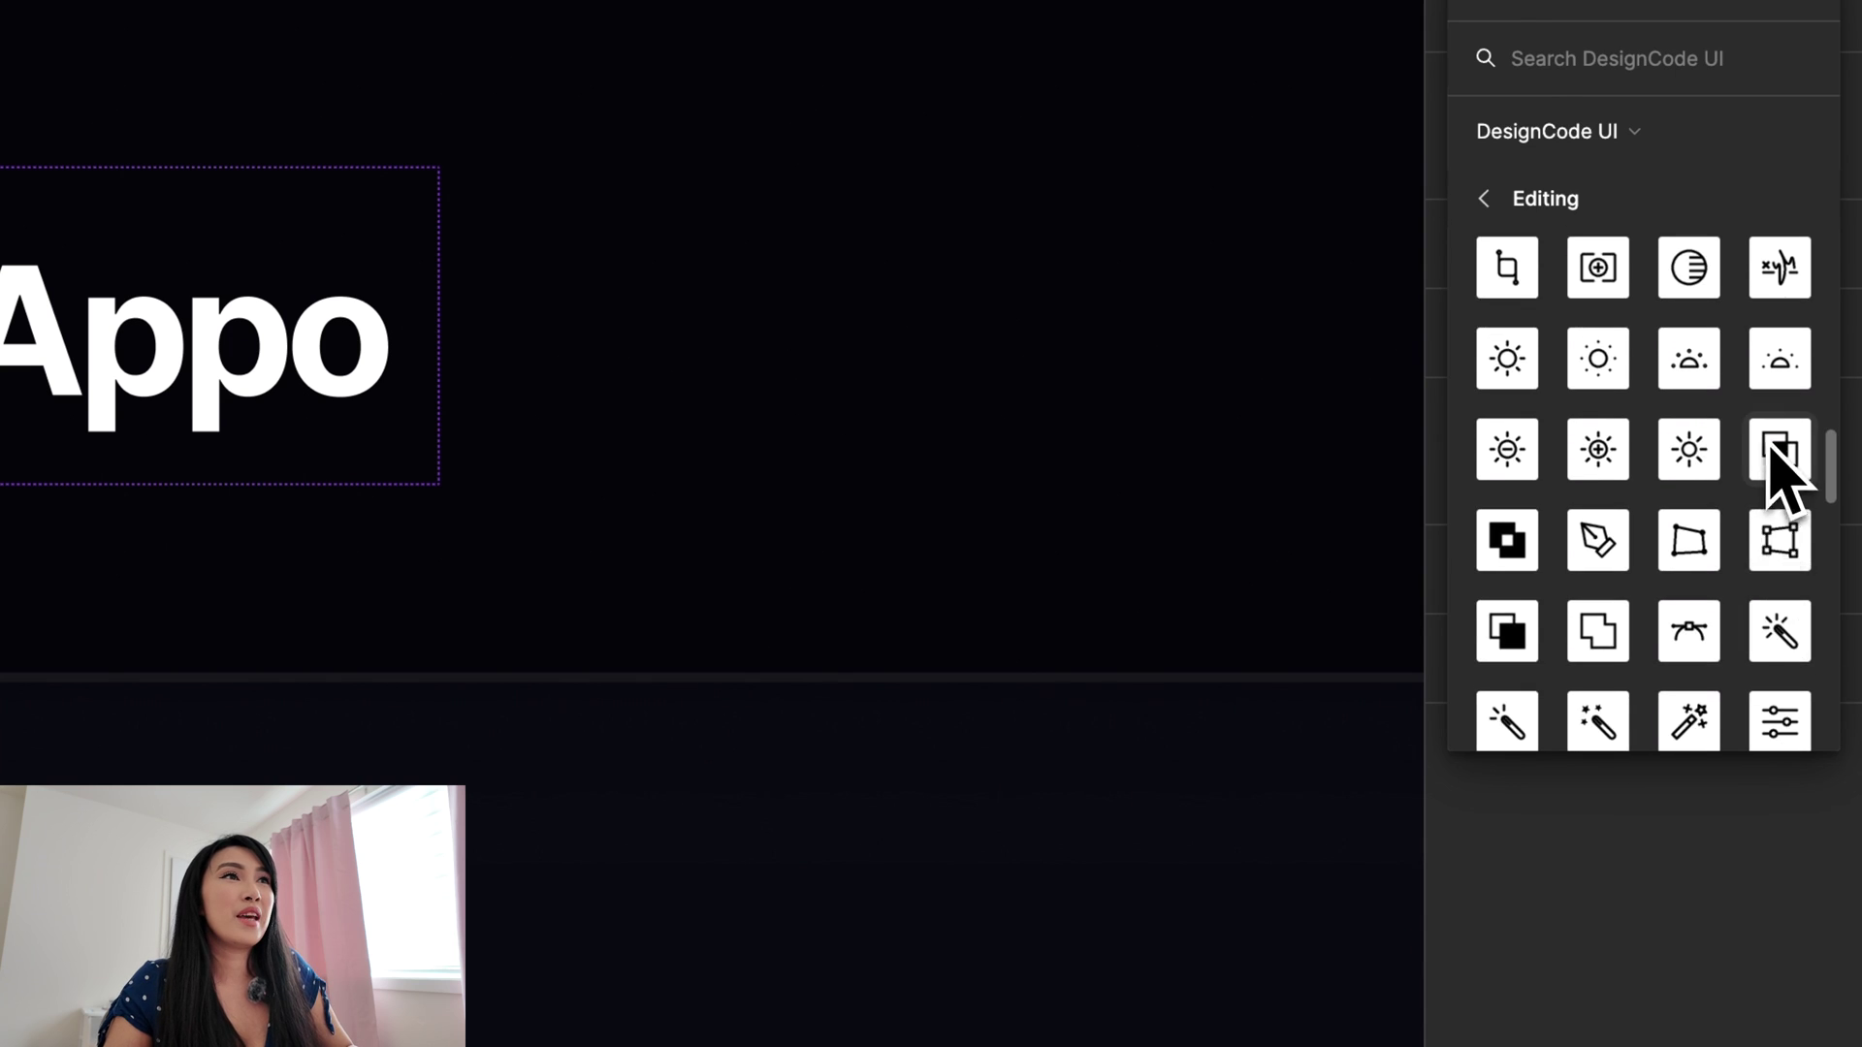
pyautogui.click(1774, 449)
pyautogui.hotkey('shift', '1')
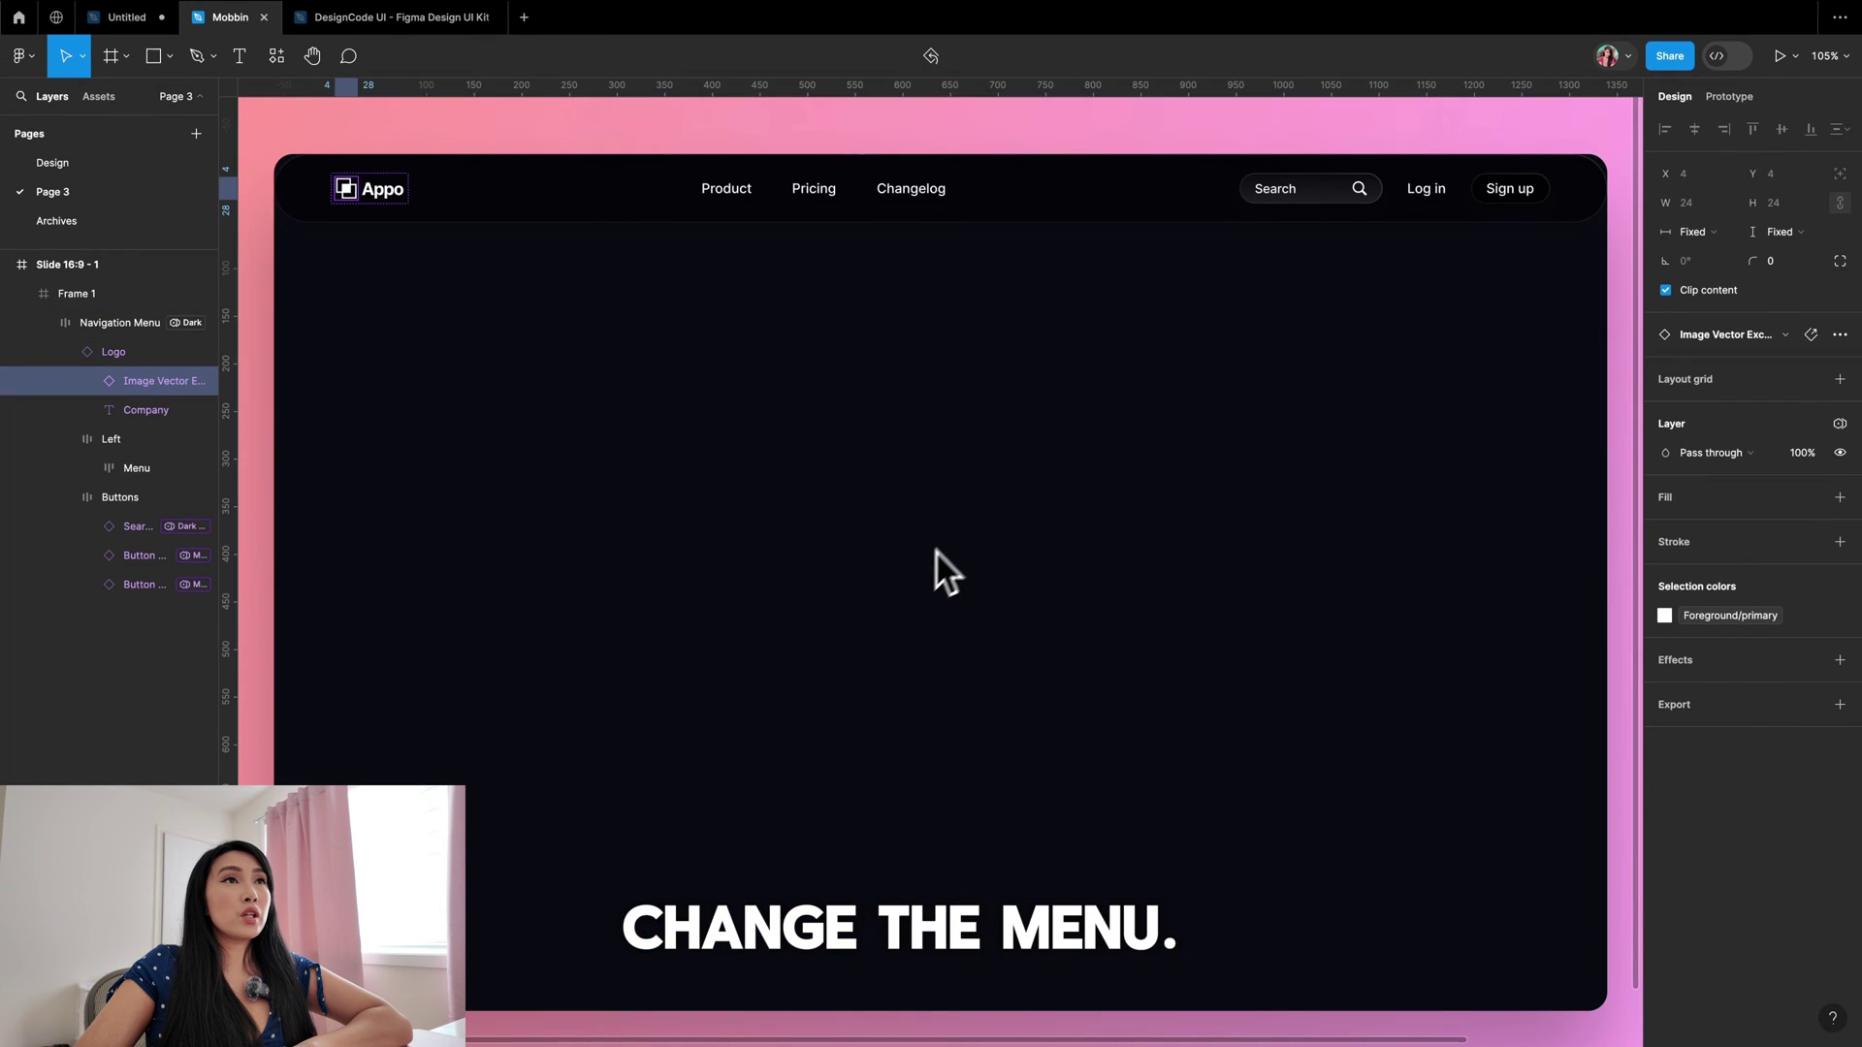
# - Rename the Product, Pricing and Changelog menu items to "Buy", "Sell" and "How It Works"
pyautogui.click(913, 196)
pyautogui.doubleClick(726, 189)
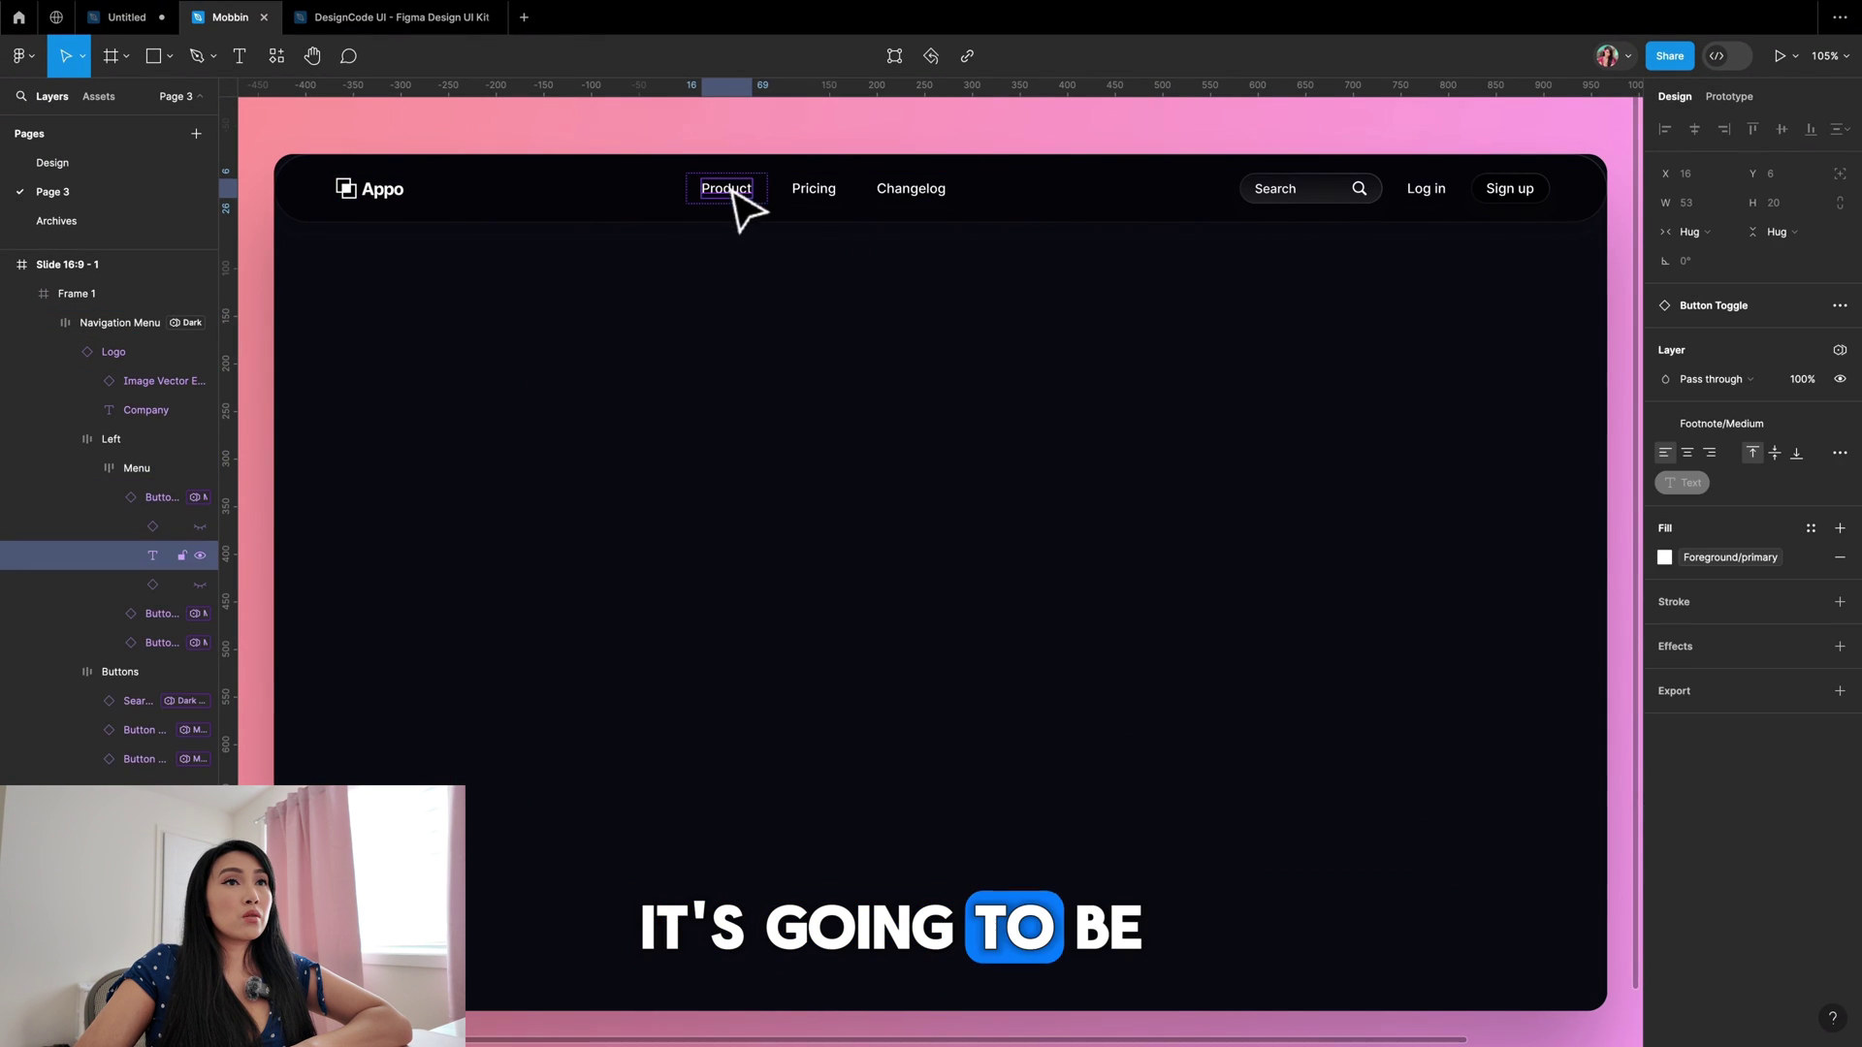
pyautogui.write('Buy')
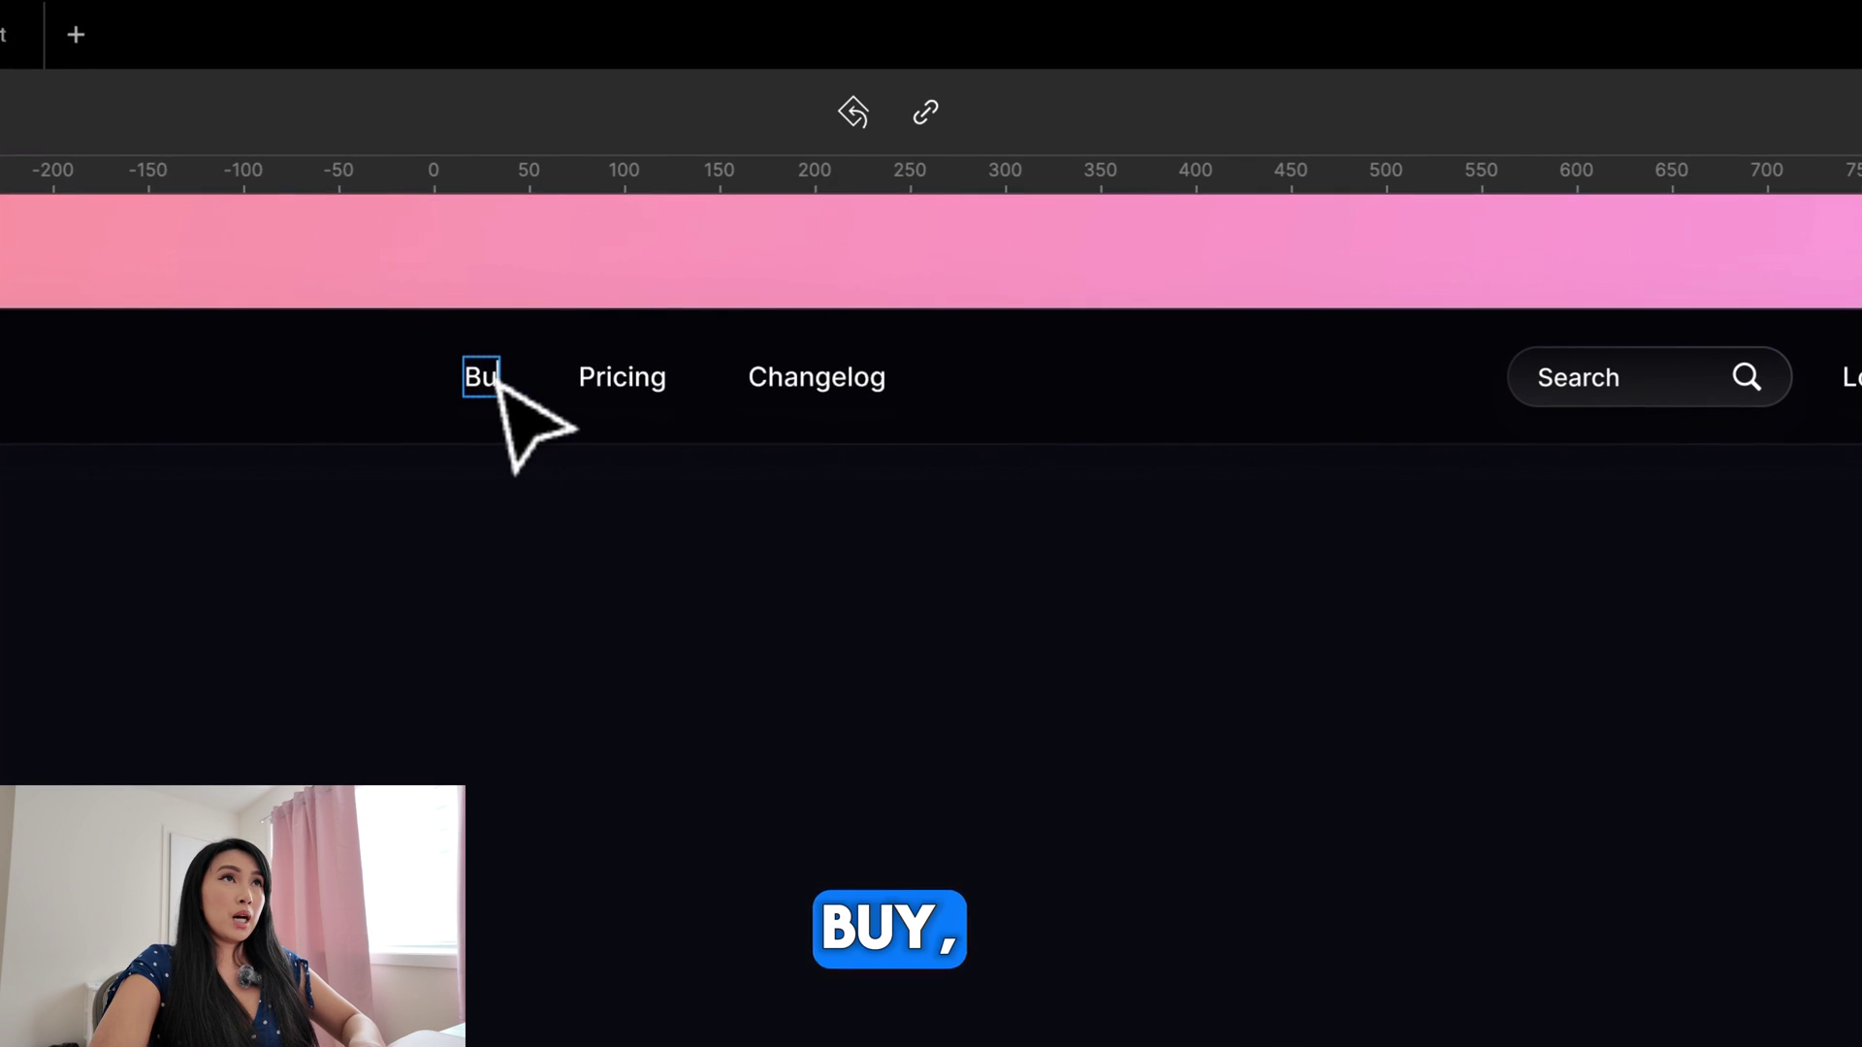
pyautogui.doubleClick(628, 378)
pyautogui.moveTo(676, 378); pyautogui.dragTo(591, 378)
pyautogui.write('Sell')
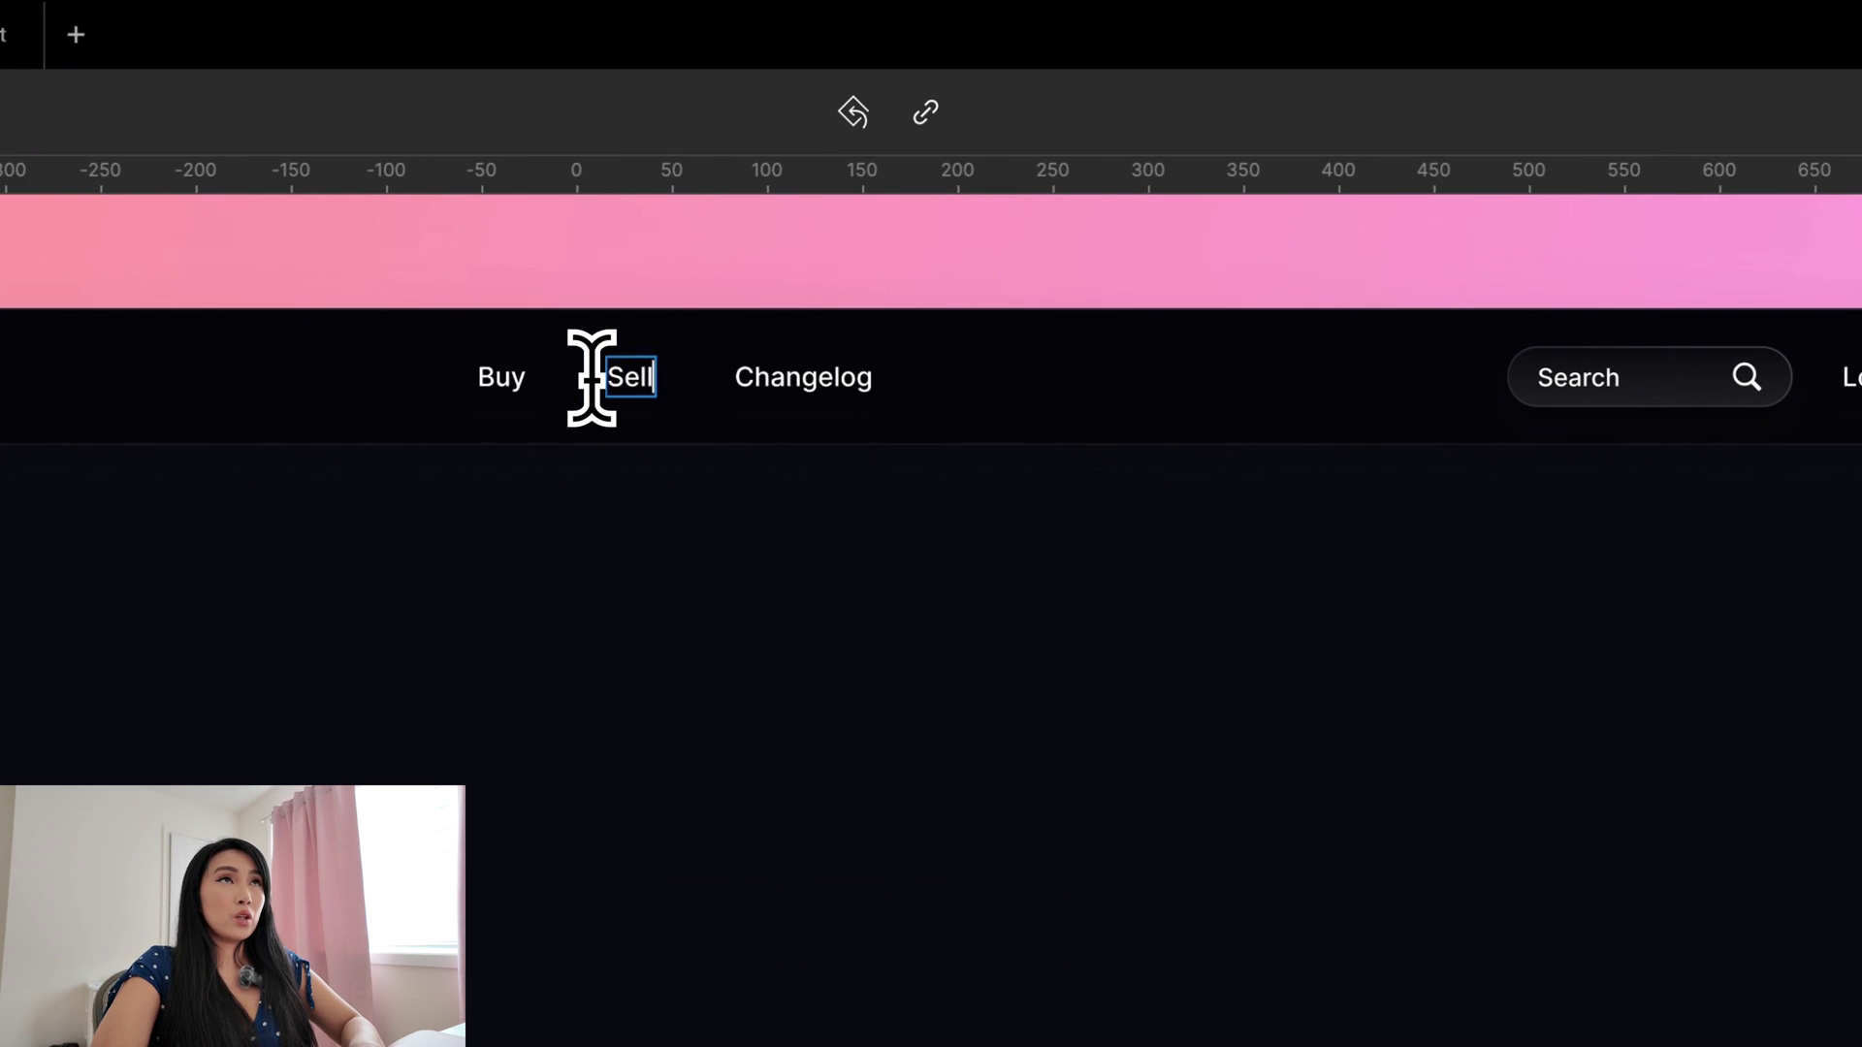
pyautogui.doubleClick(739, 378)
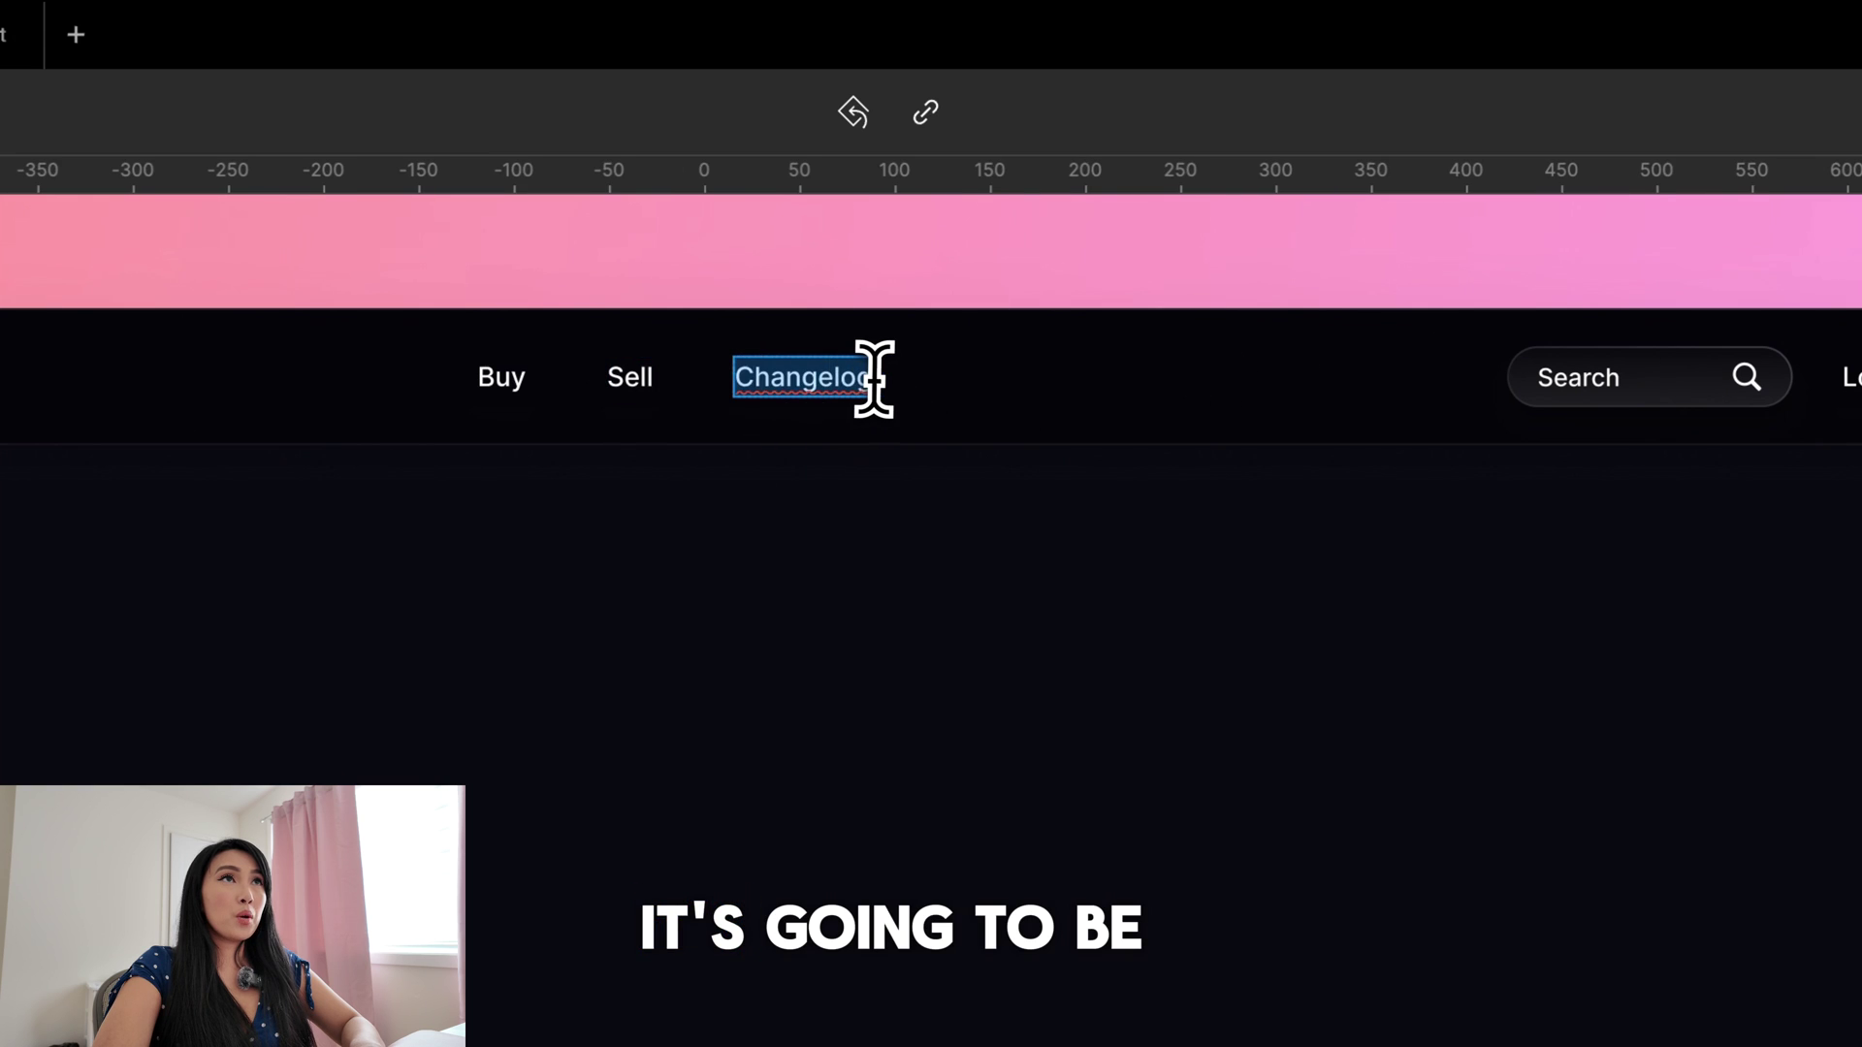
pyautogui.write('How It Works')
pyautogui.press('Escape')
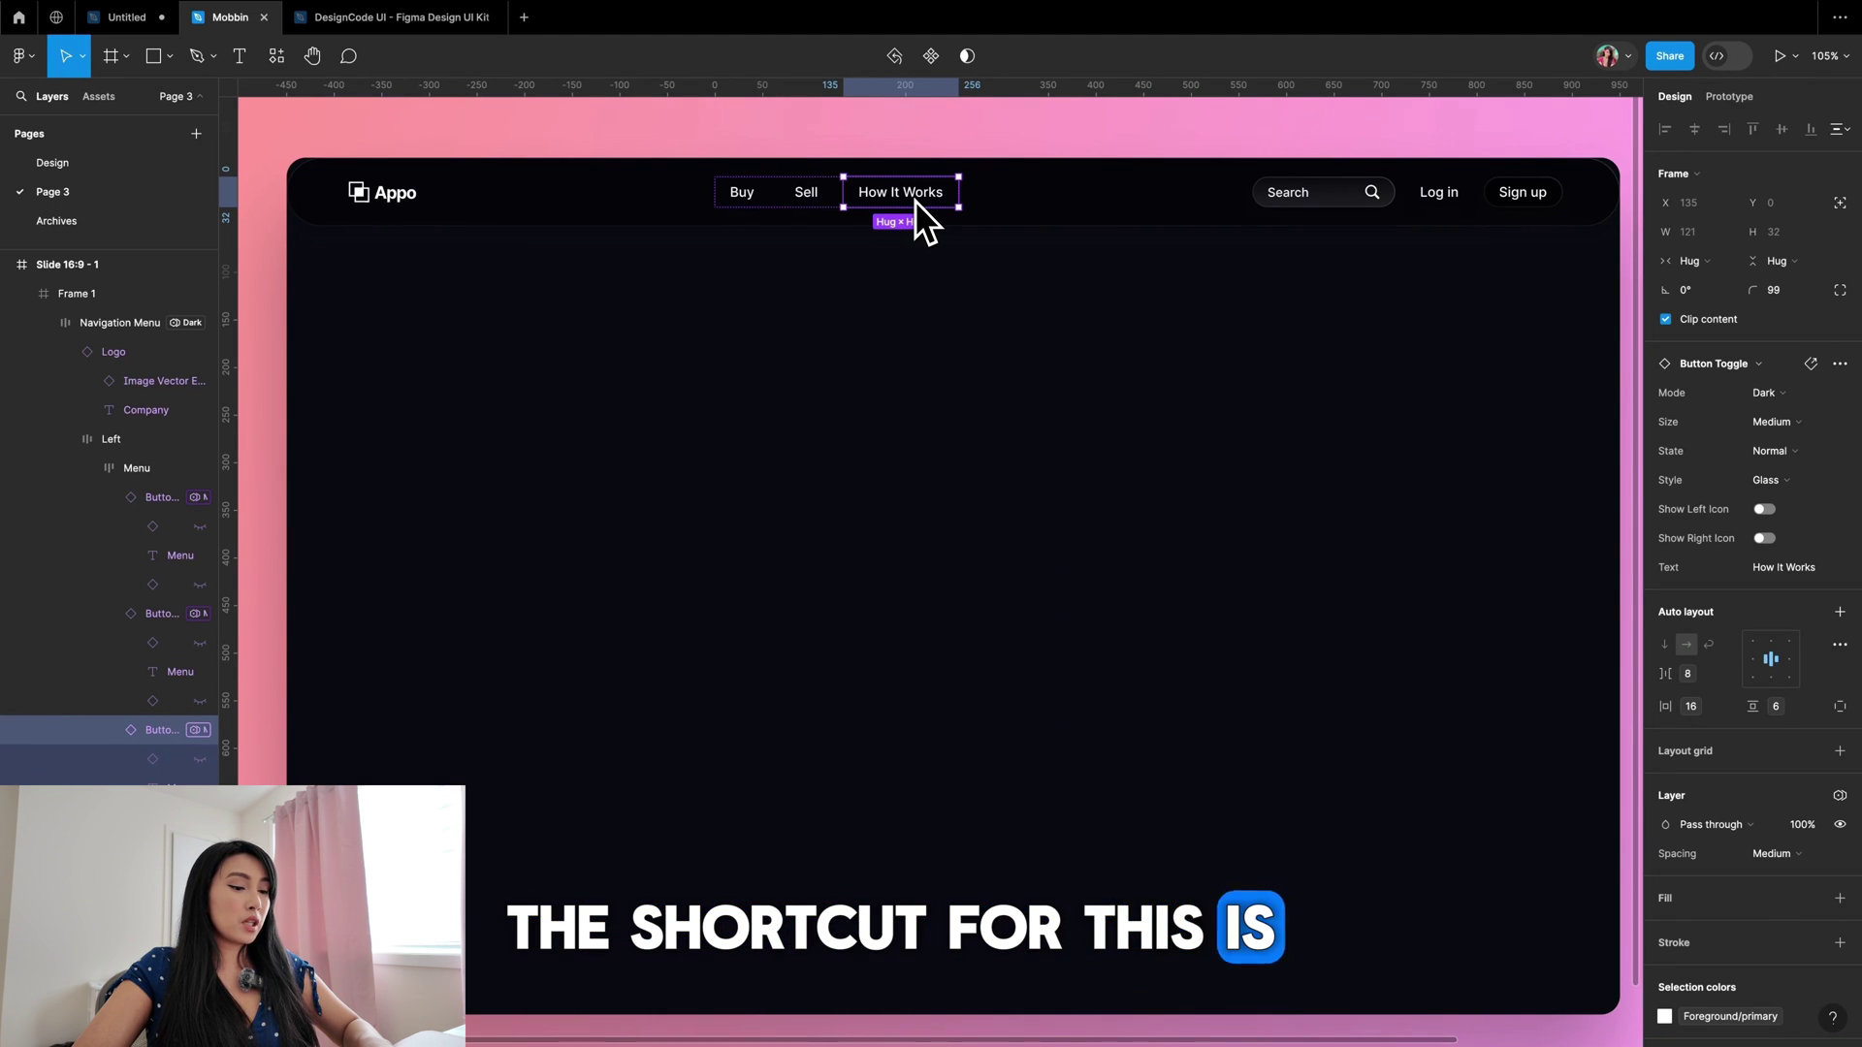
# - Duplicate the How It Works item twice within the navigation menu
pyautogui.press('super+c')
pyautogui.press('super+v')
pyautogui.press('super+v')
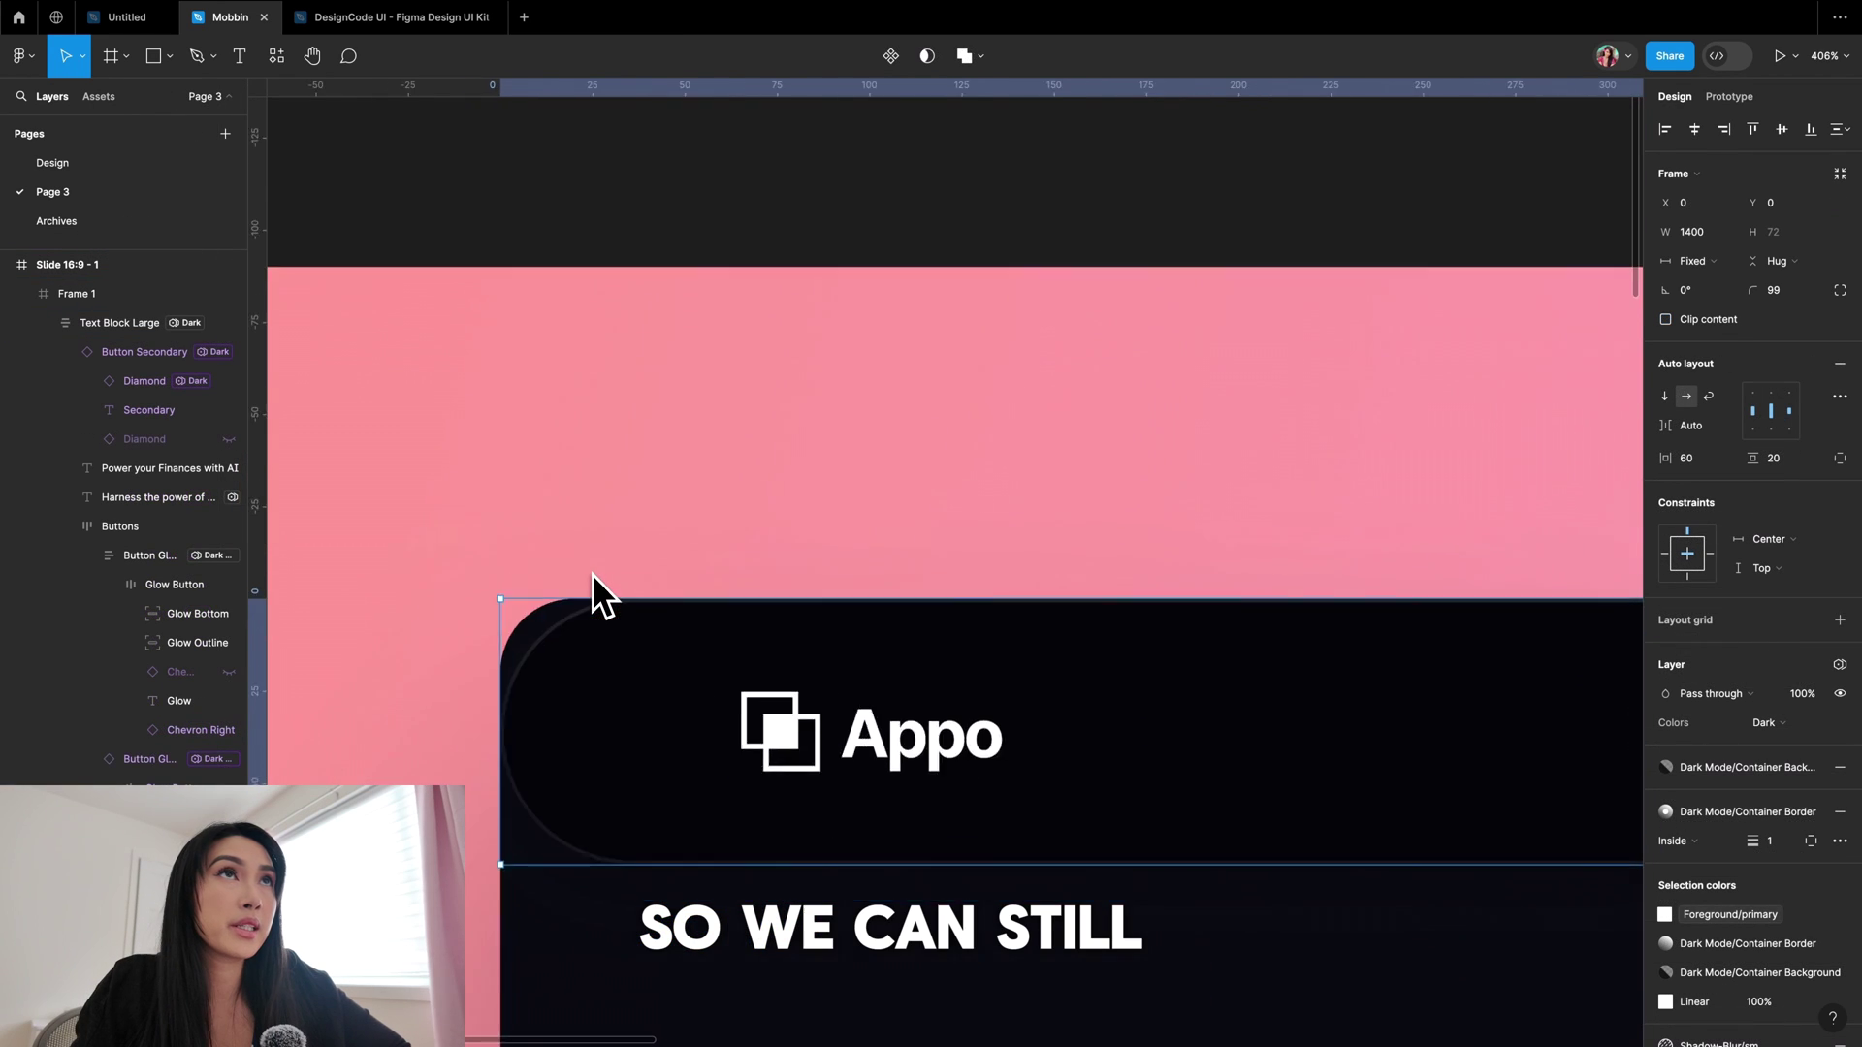
# - Remove the Container Border stroke and the Container Background fill from the navigation menu frame
pyautogui.scroll(-3, 591, 573)
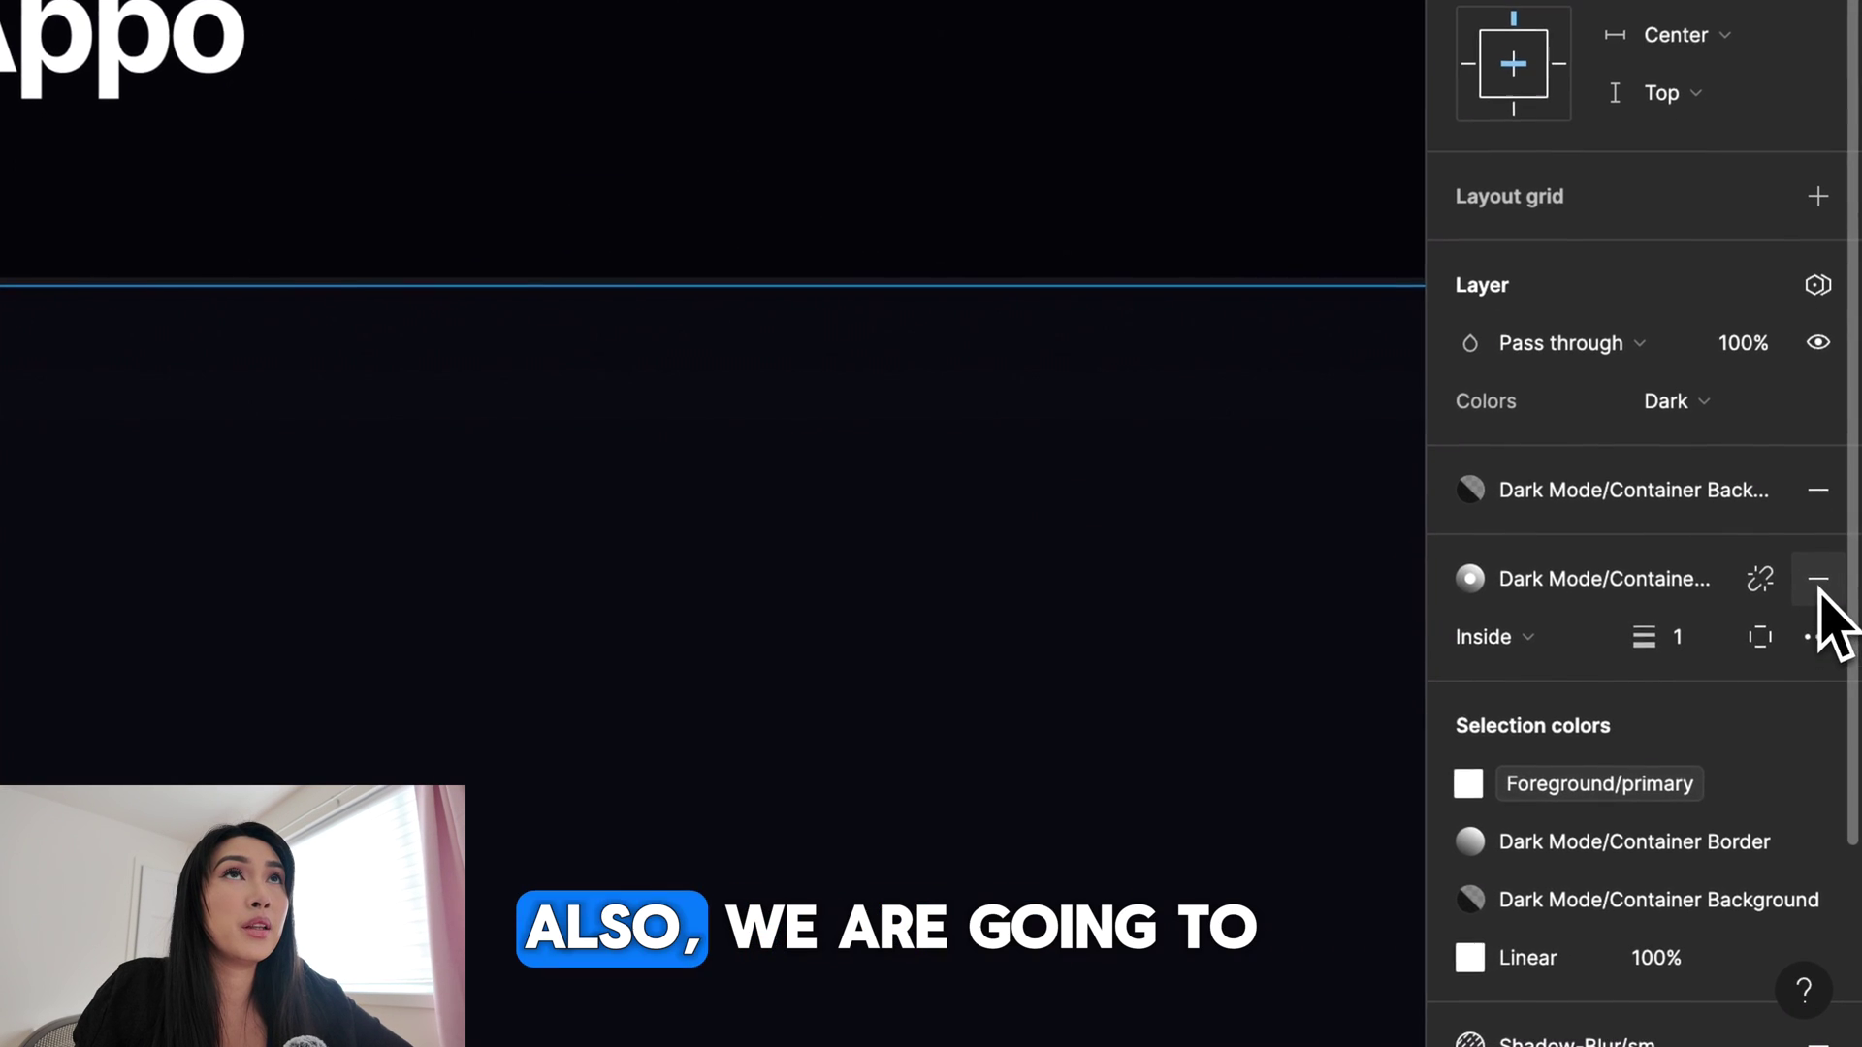
pyautogui.click(1839, 812)
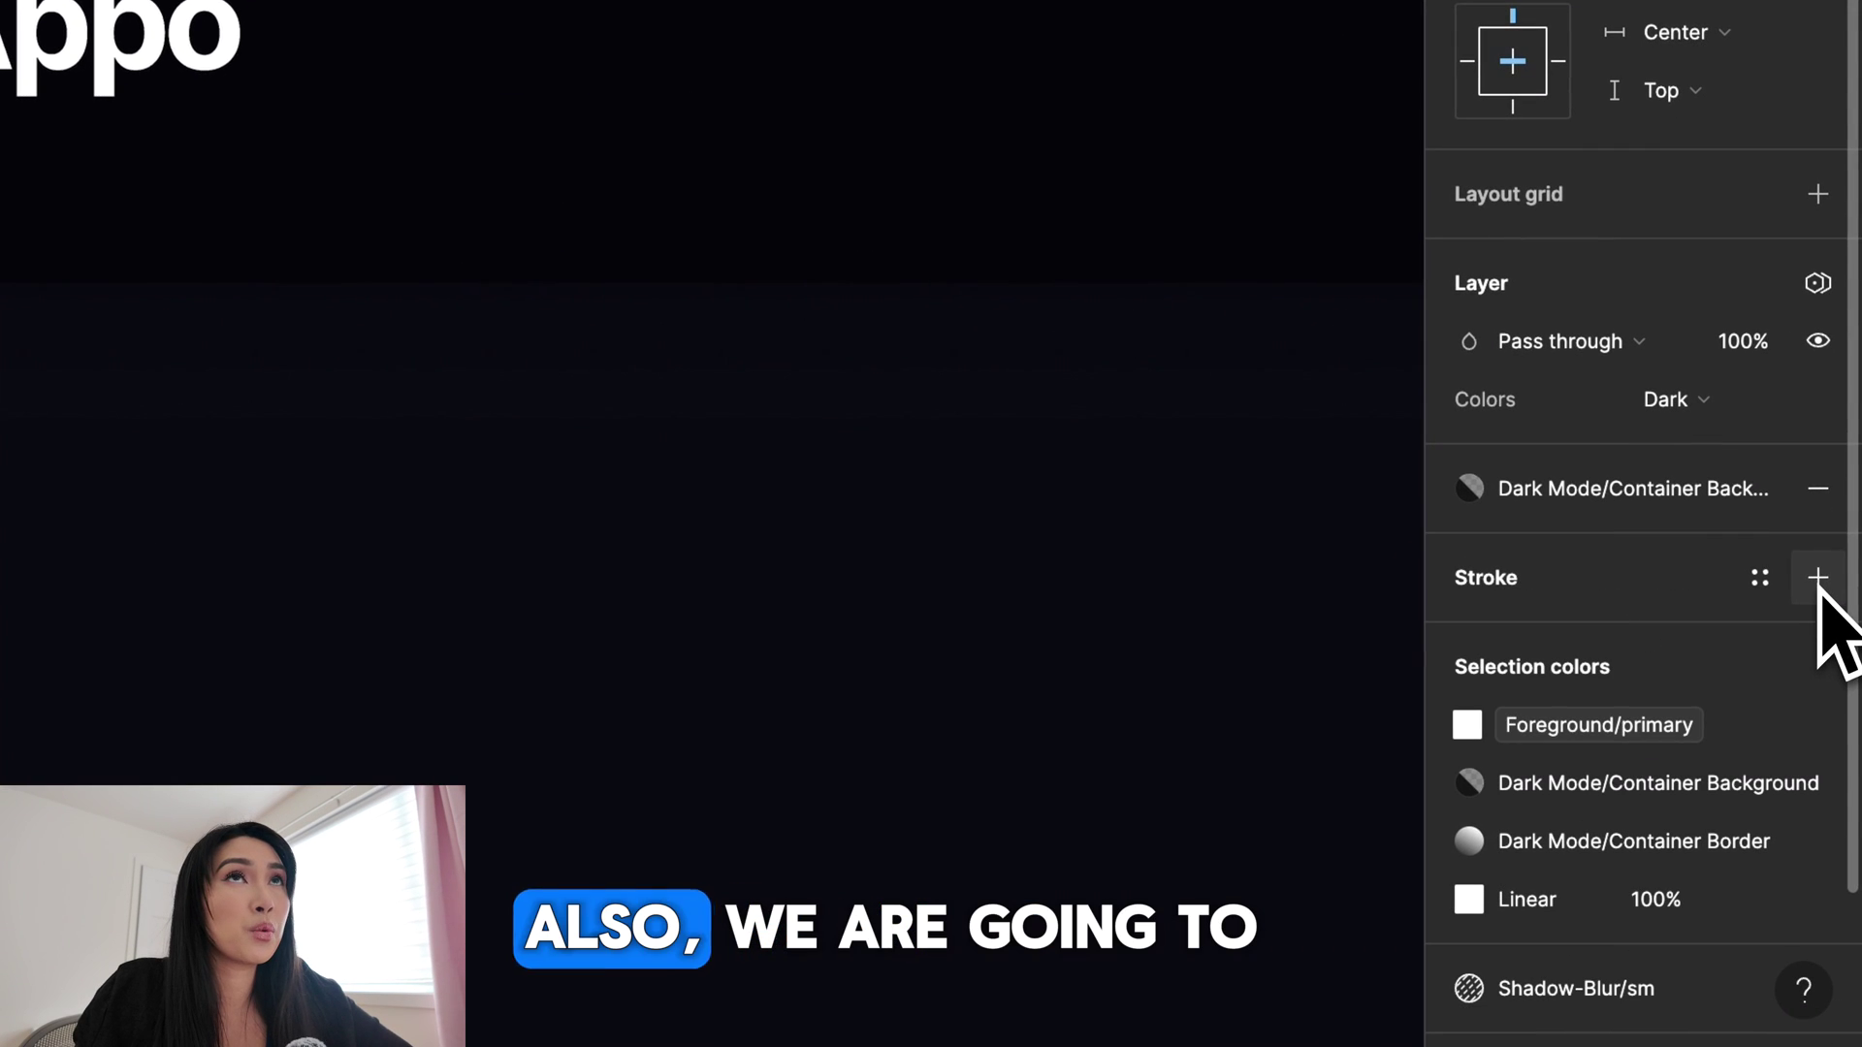
pyautogui.click(1821, 490)
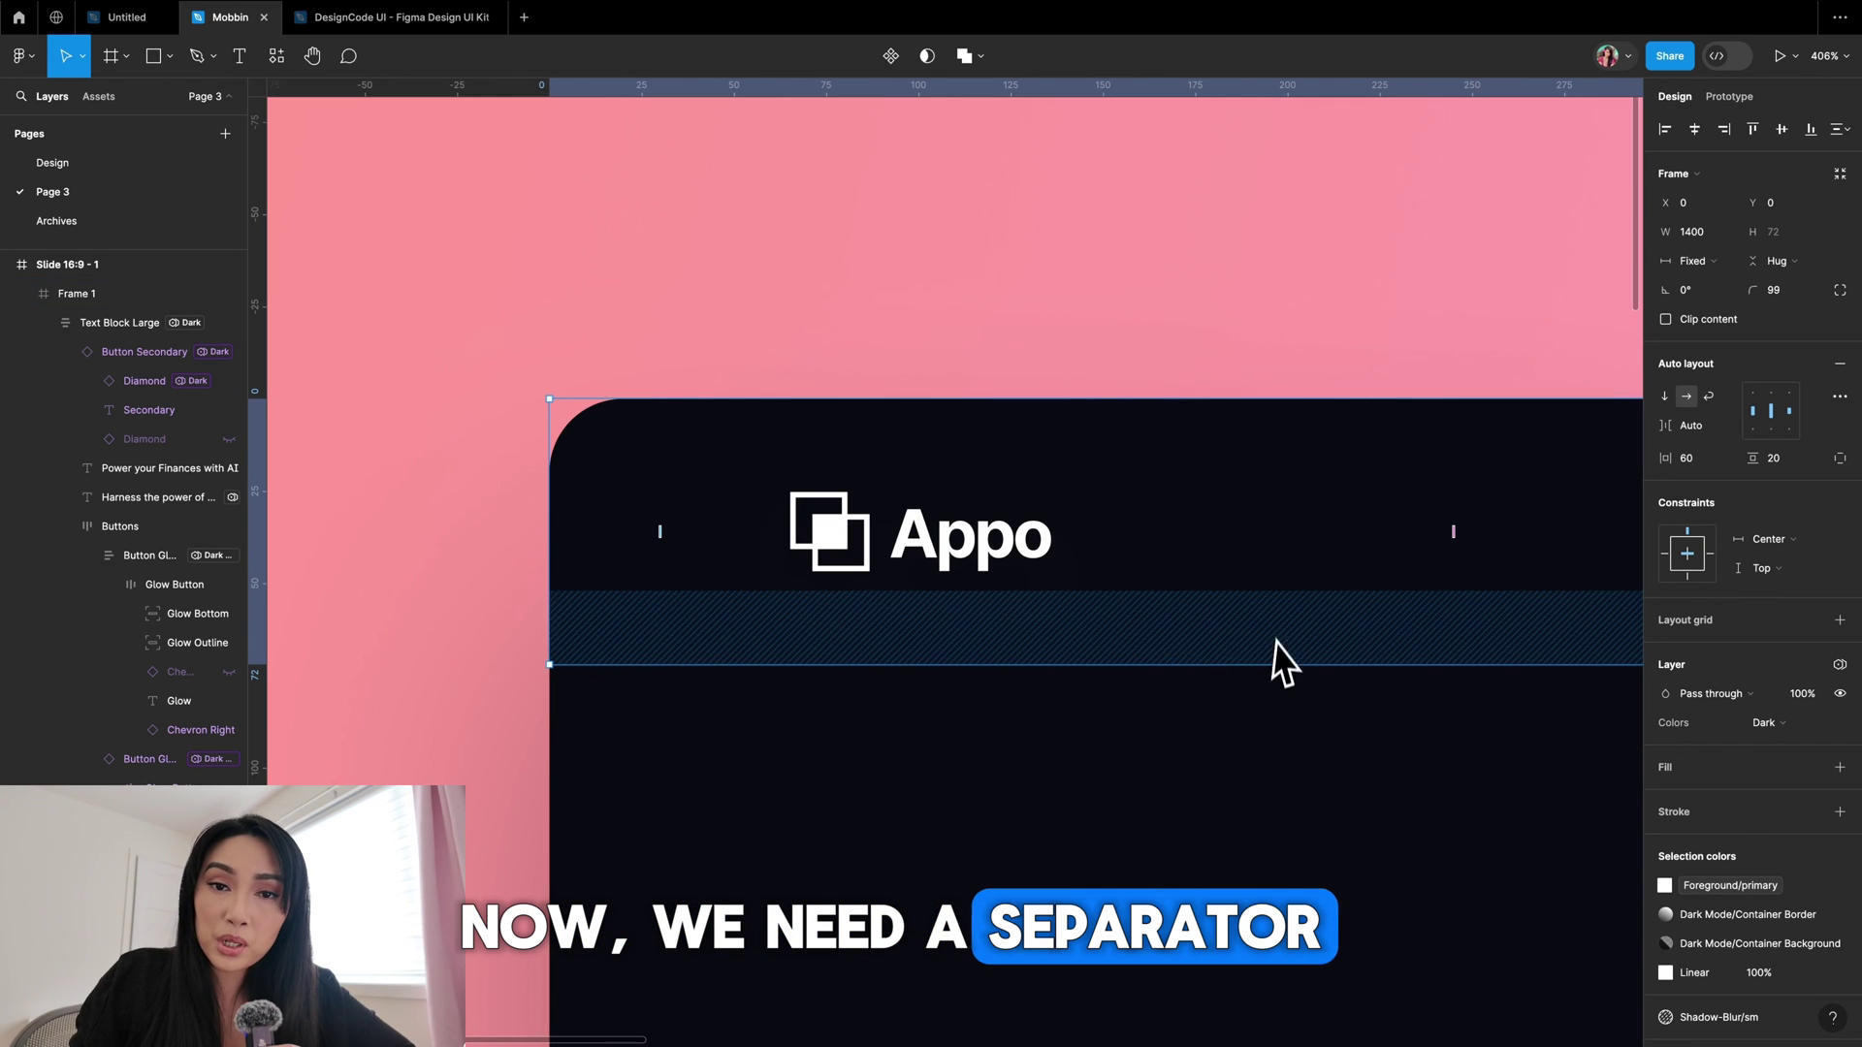
# - Pick the divider with faded ends from the Assets on the DesignCode UI kit's Typography & Content page for copying
pyautogui.click(370, 20)
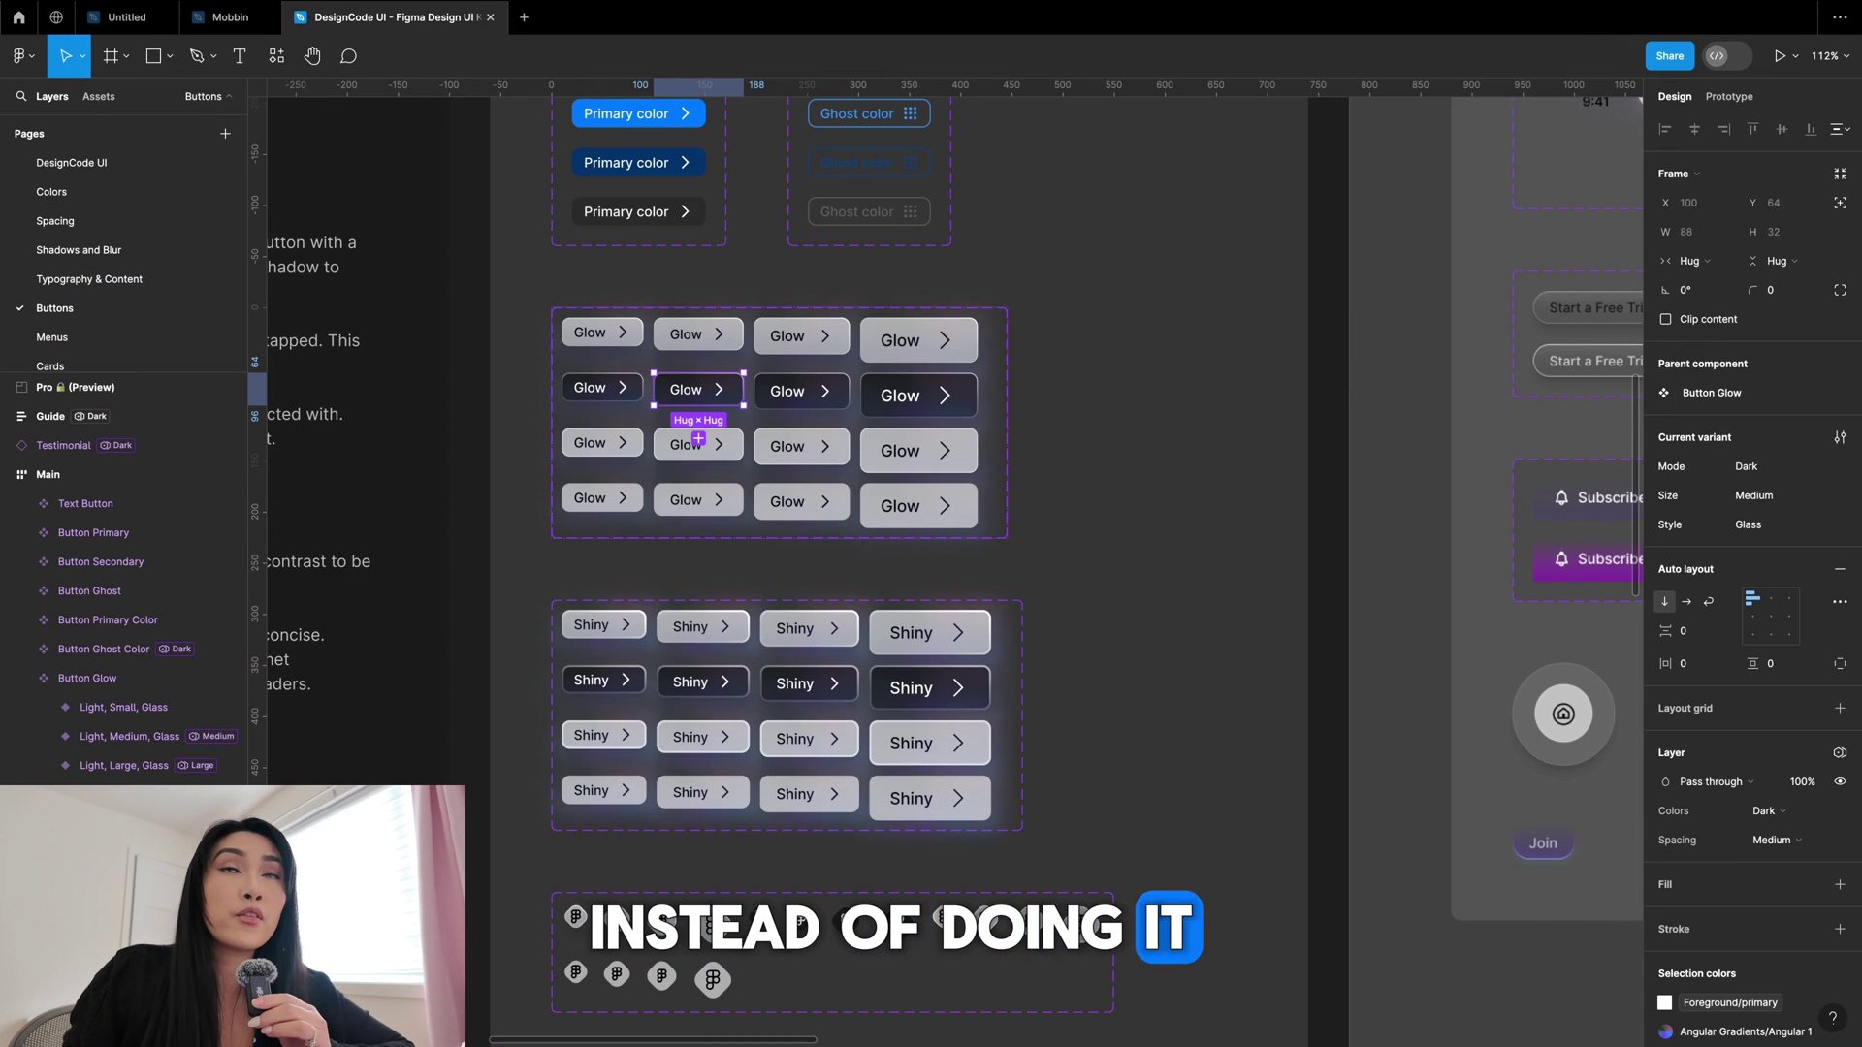
pyautogui.click(89, 279)
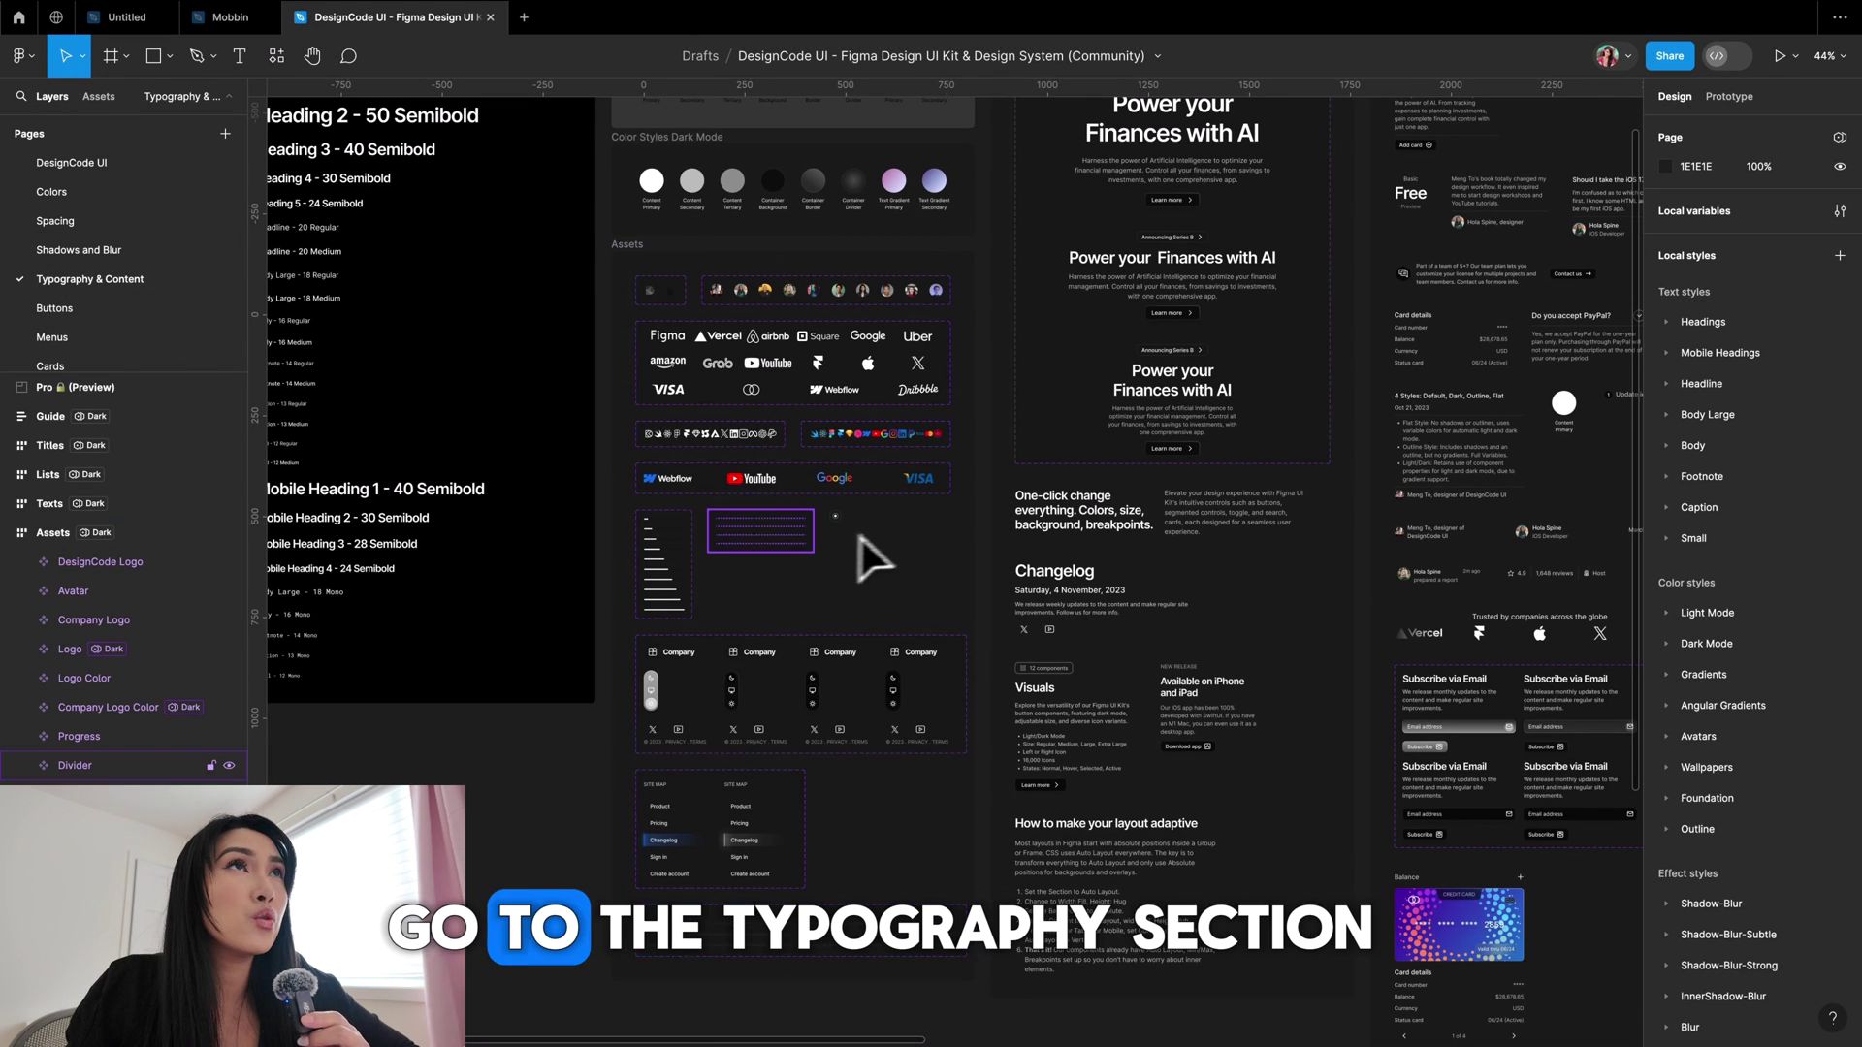
pyautogui.keyDown('ctrl'); pyautogui.scroll(10, 747, 534); pyautogui.keyUp('ctrl')
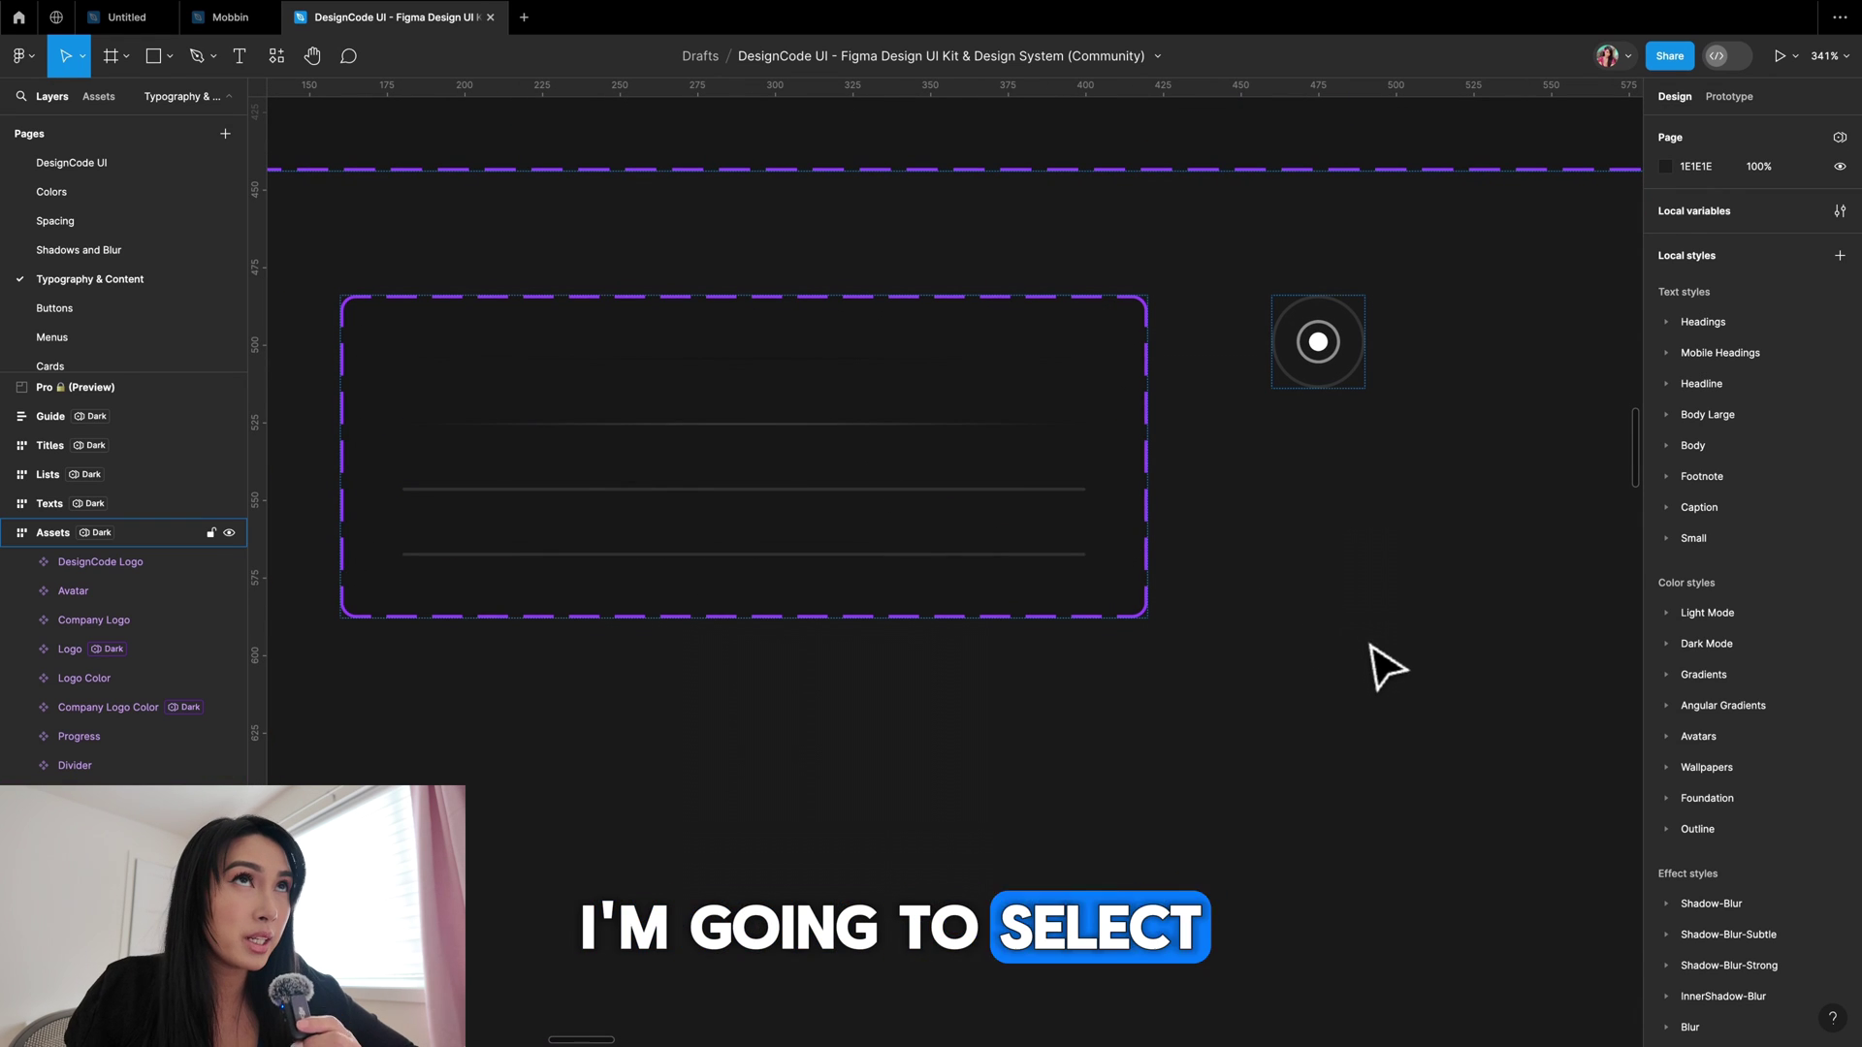
pyautogui.click(768, 425)
# - Paste the divider into the Mobbin file, place it just below the navigation menu, and set its width to 1400
pyautogui.click(228, 17)
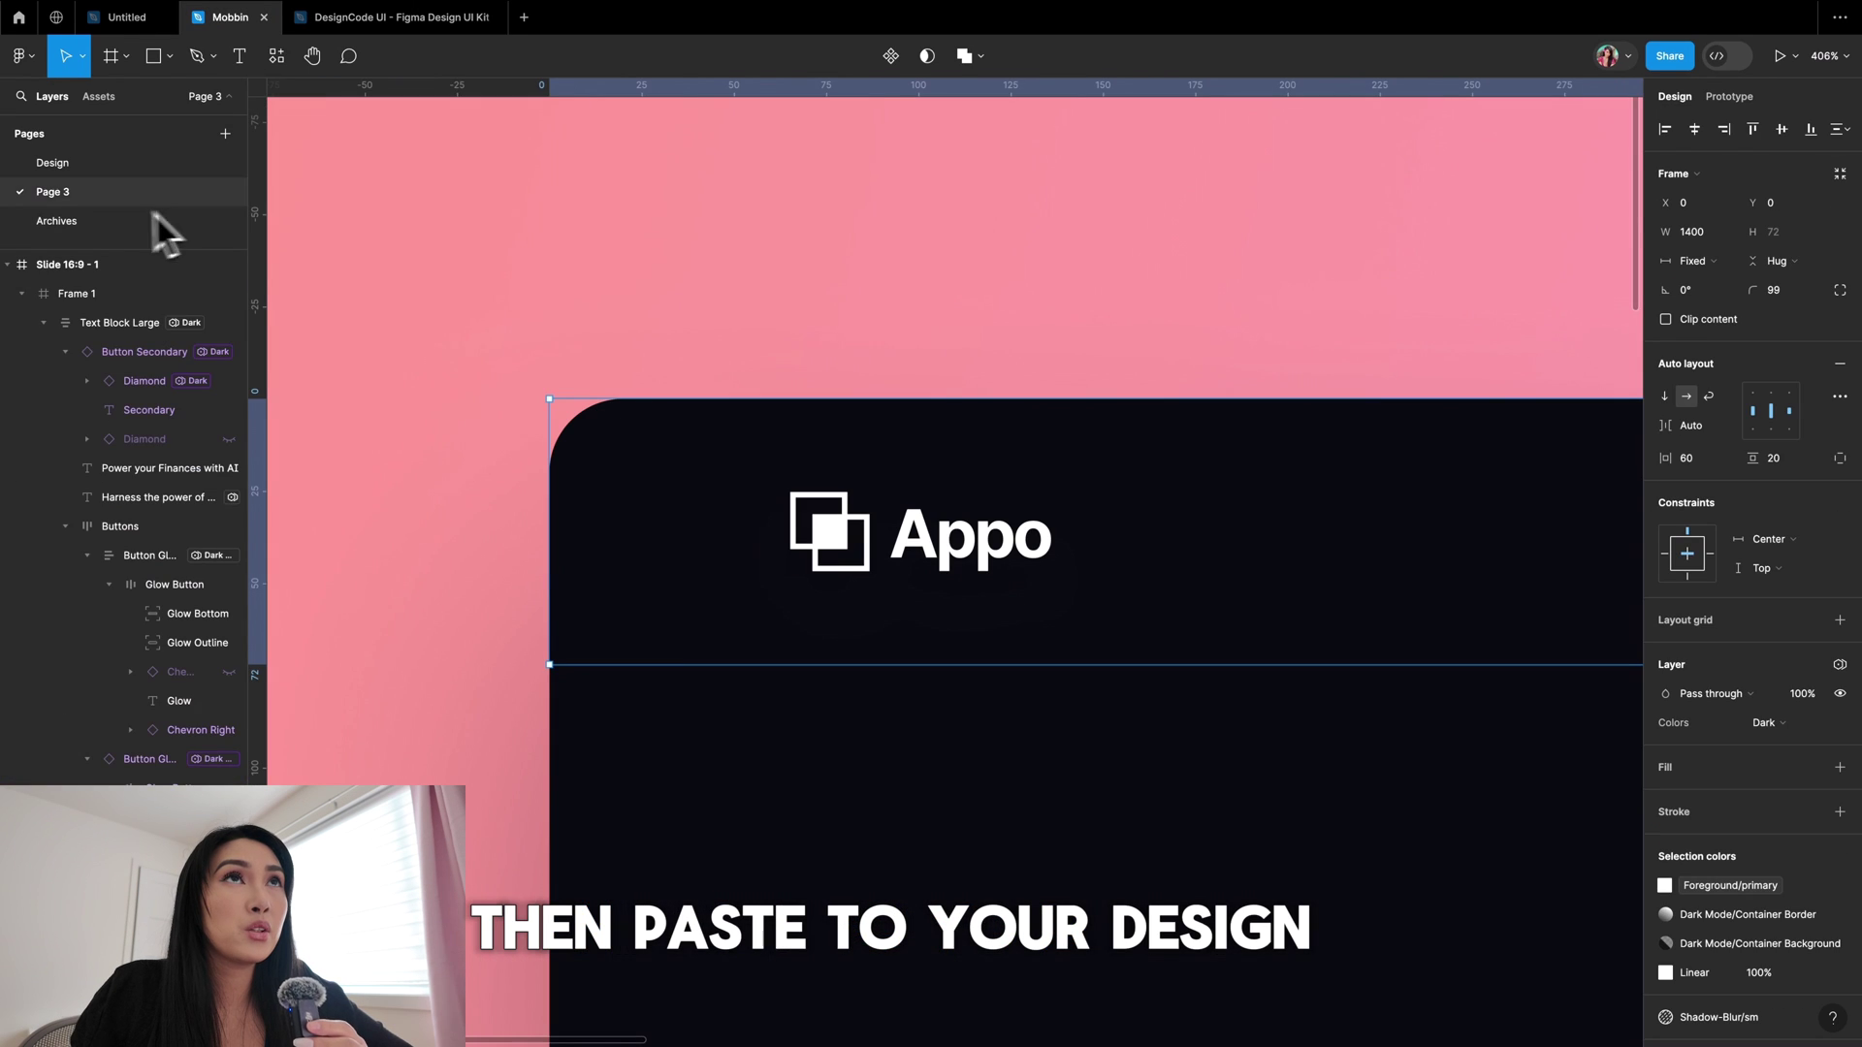
pyautogui.hotkey('ctrl', 'v')
pyautogui.moveTo(1155, 499); pyautogui.dragTo(1095, 722)
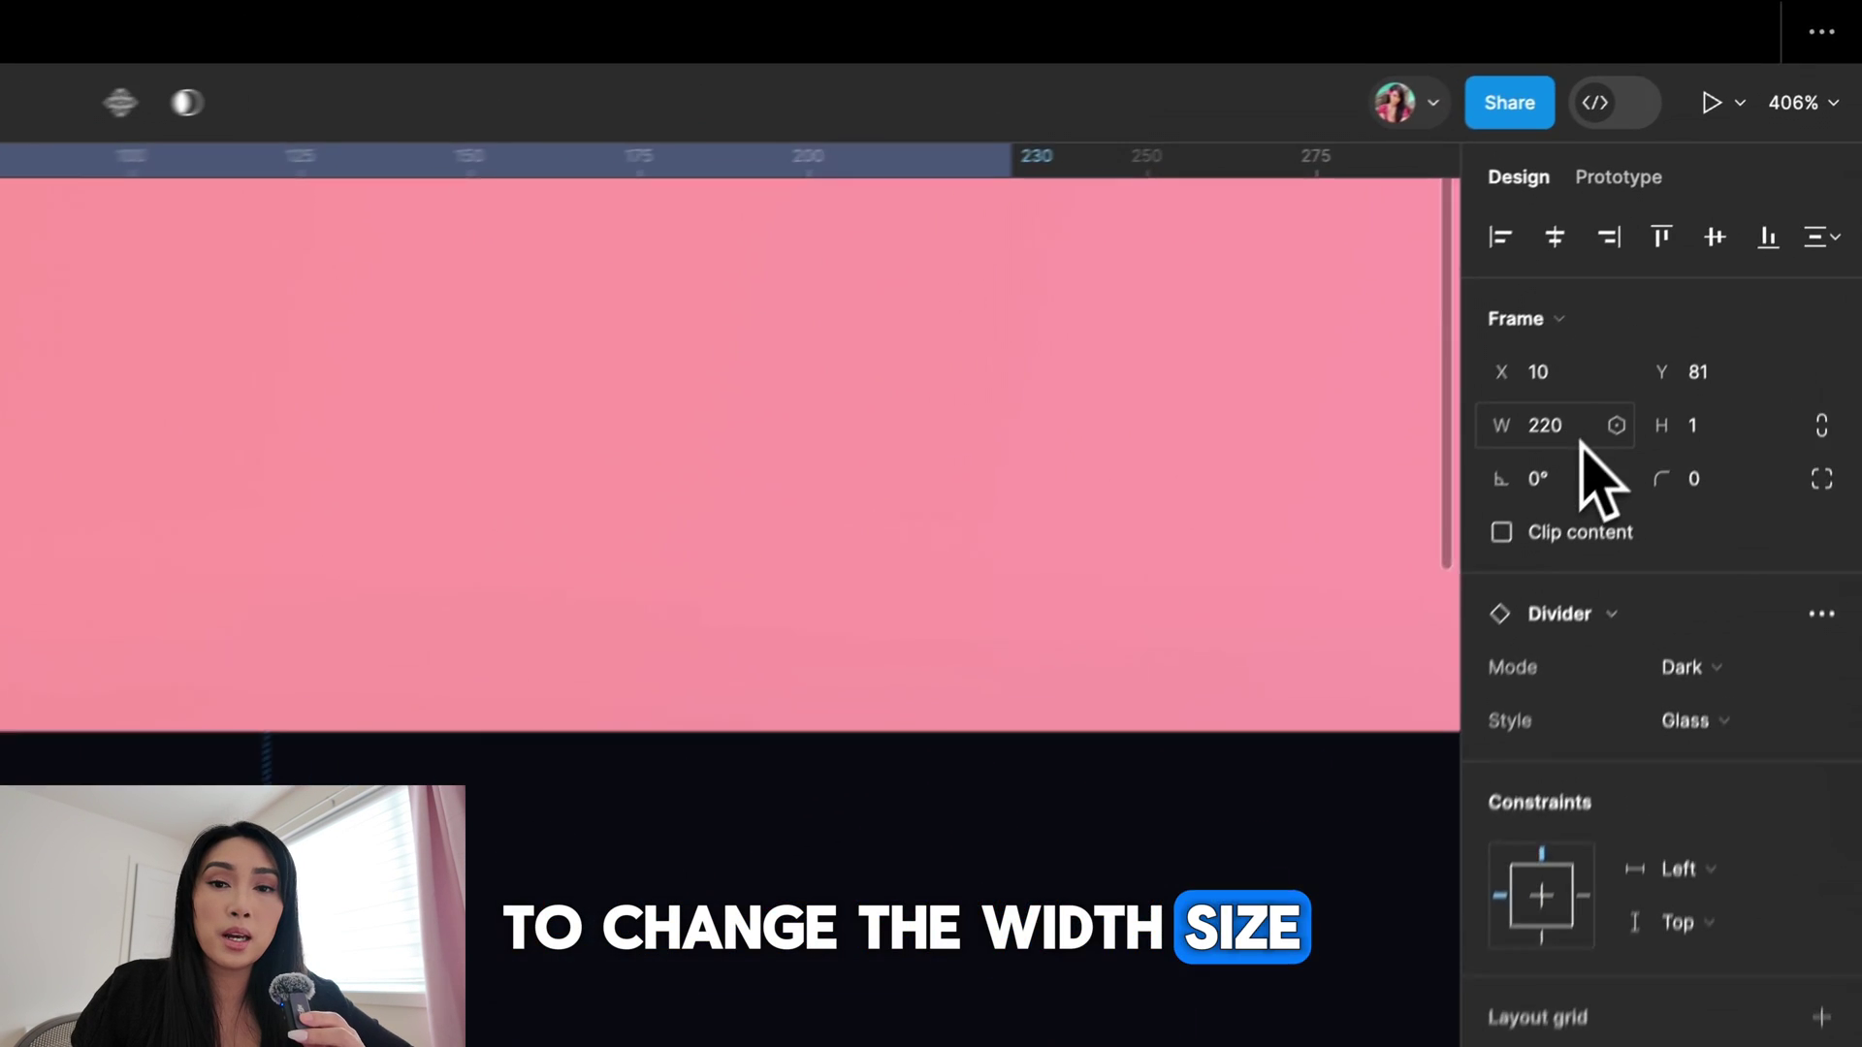
pyautogui.click(1698, 233)
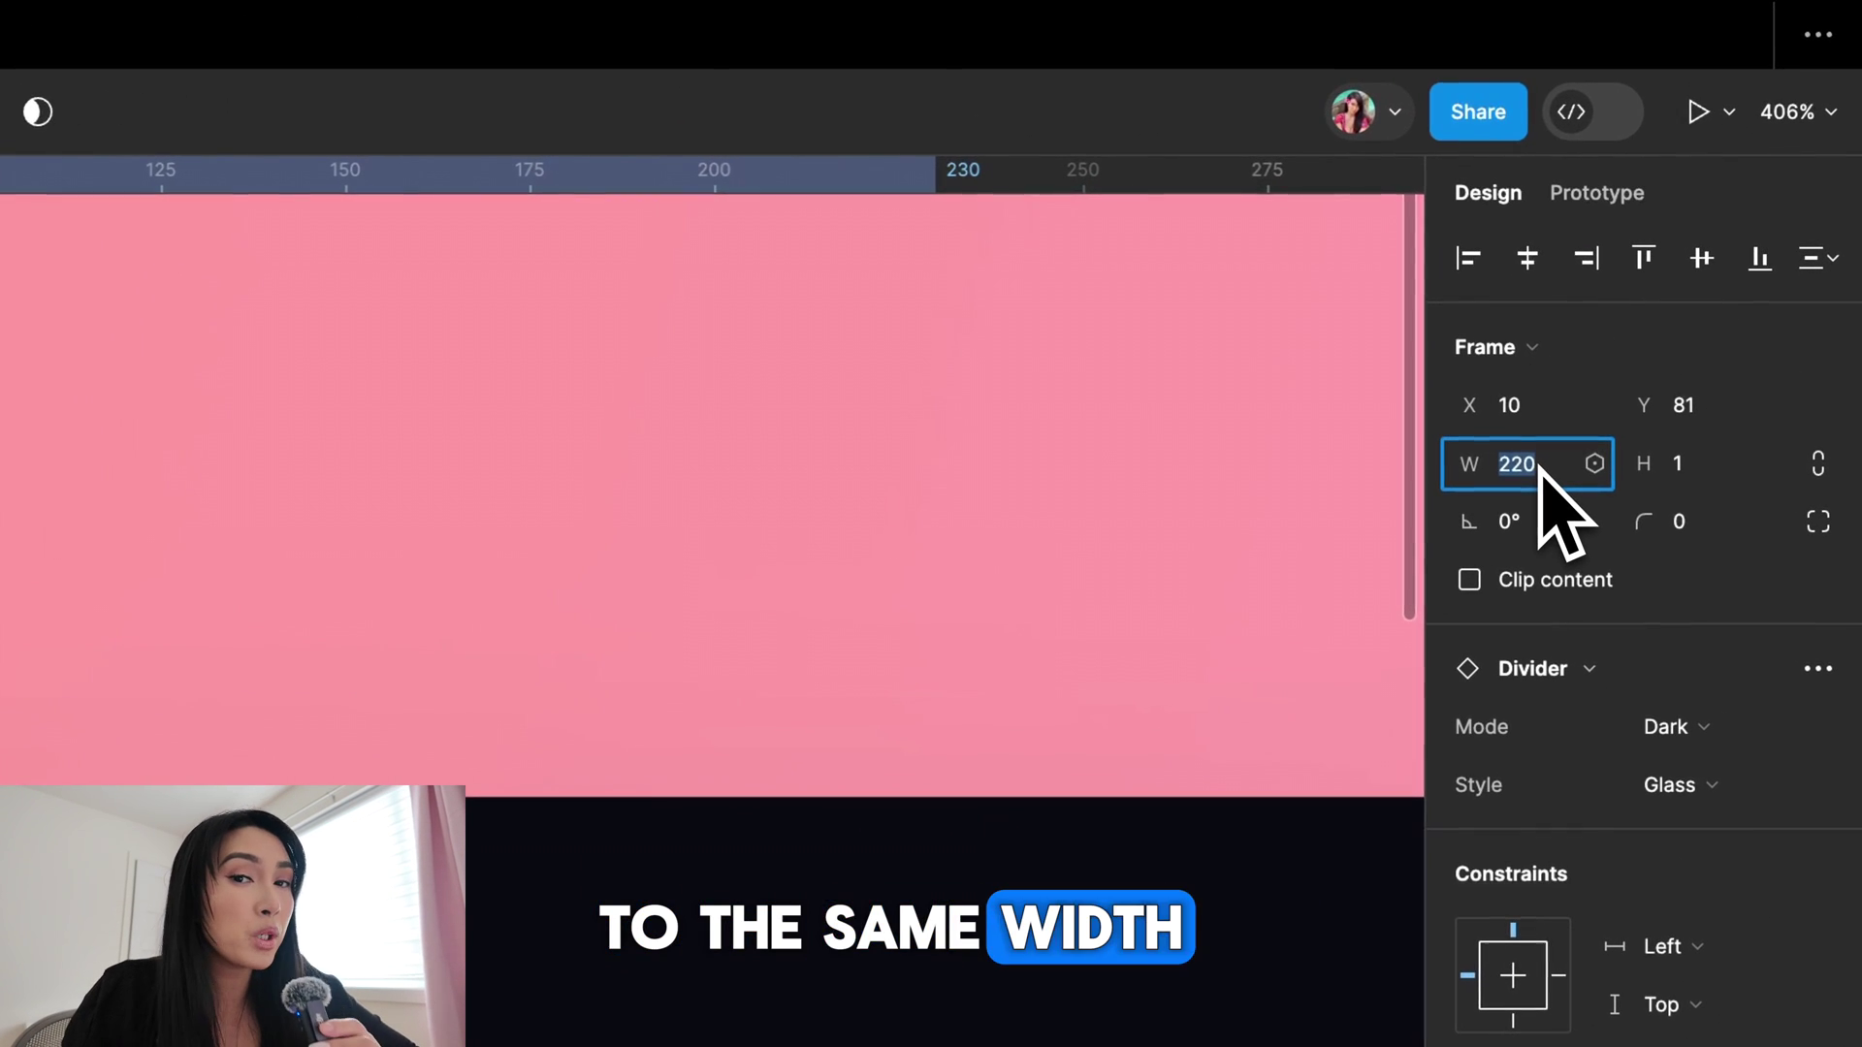
pyautogui.write('1400')
pyautogui.press('Return')
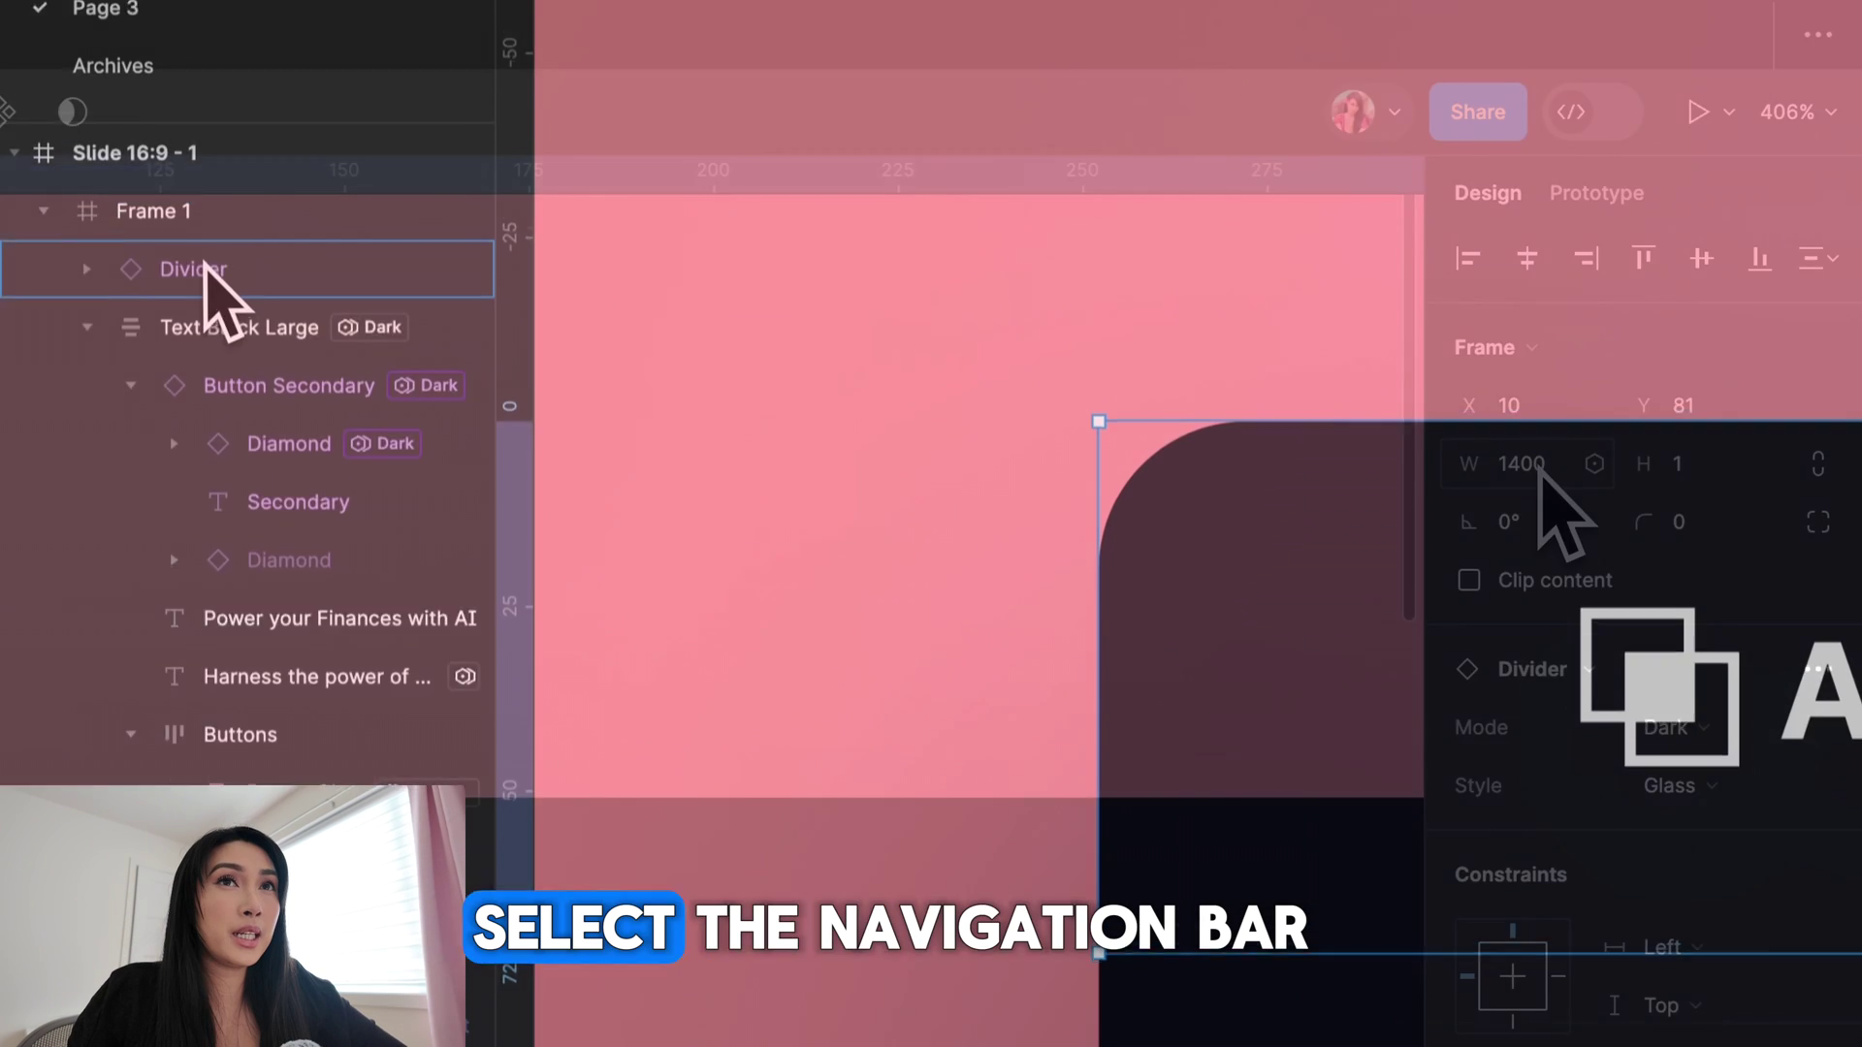
# - Wrap the Navigation Menu and the Divider together in a vertical auto layout with 0 spacing between them
pyautogui.click(242, 291)
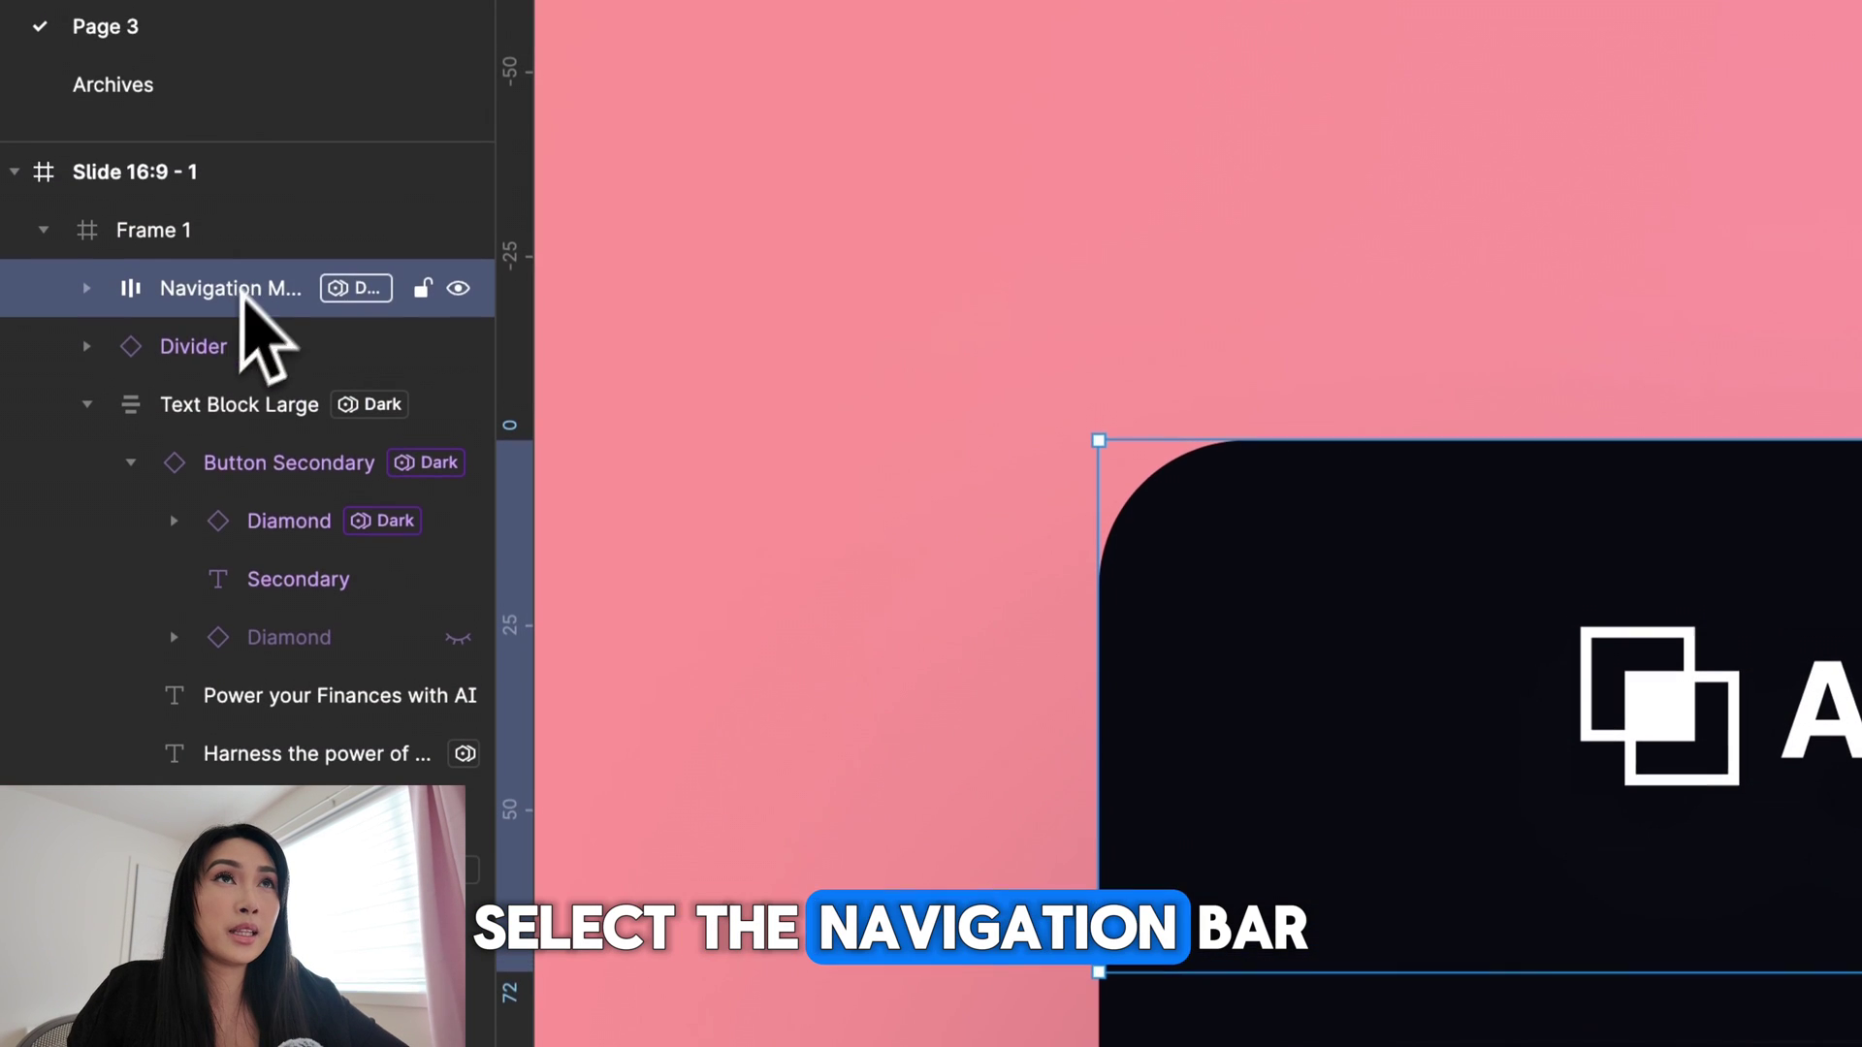
pyautogui.keyDown('shift'); pyautogui.click(194, 347); pyautogui.keyUp('shift')
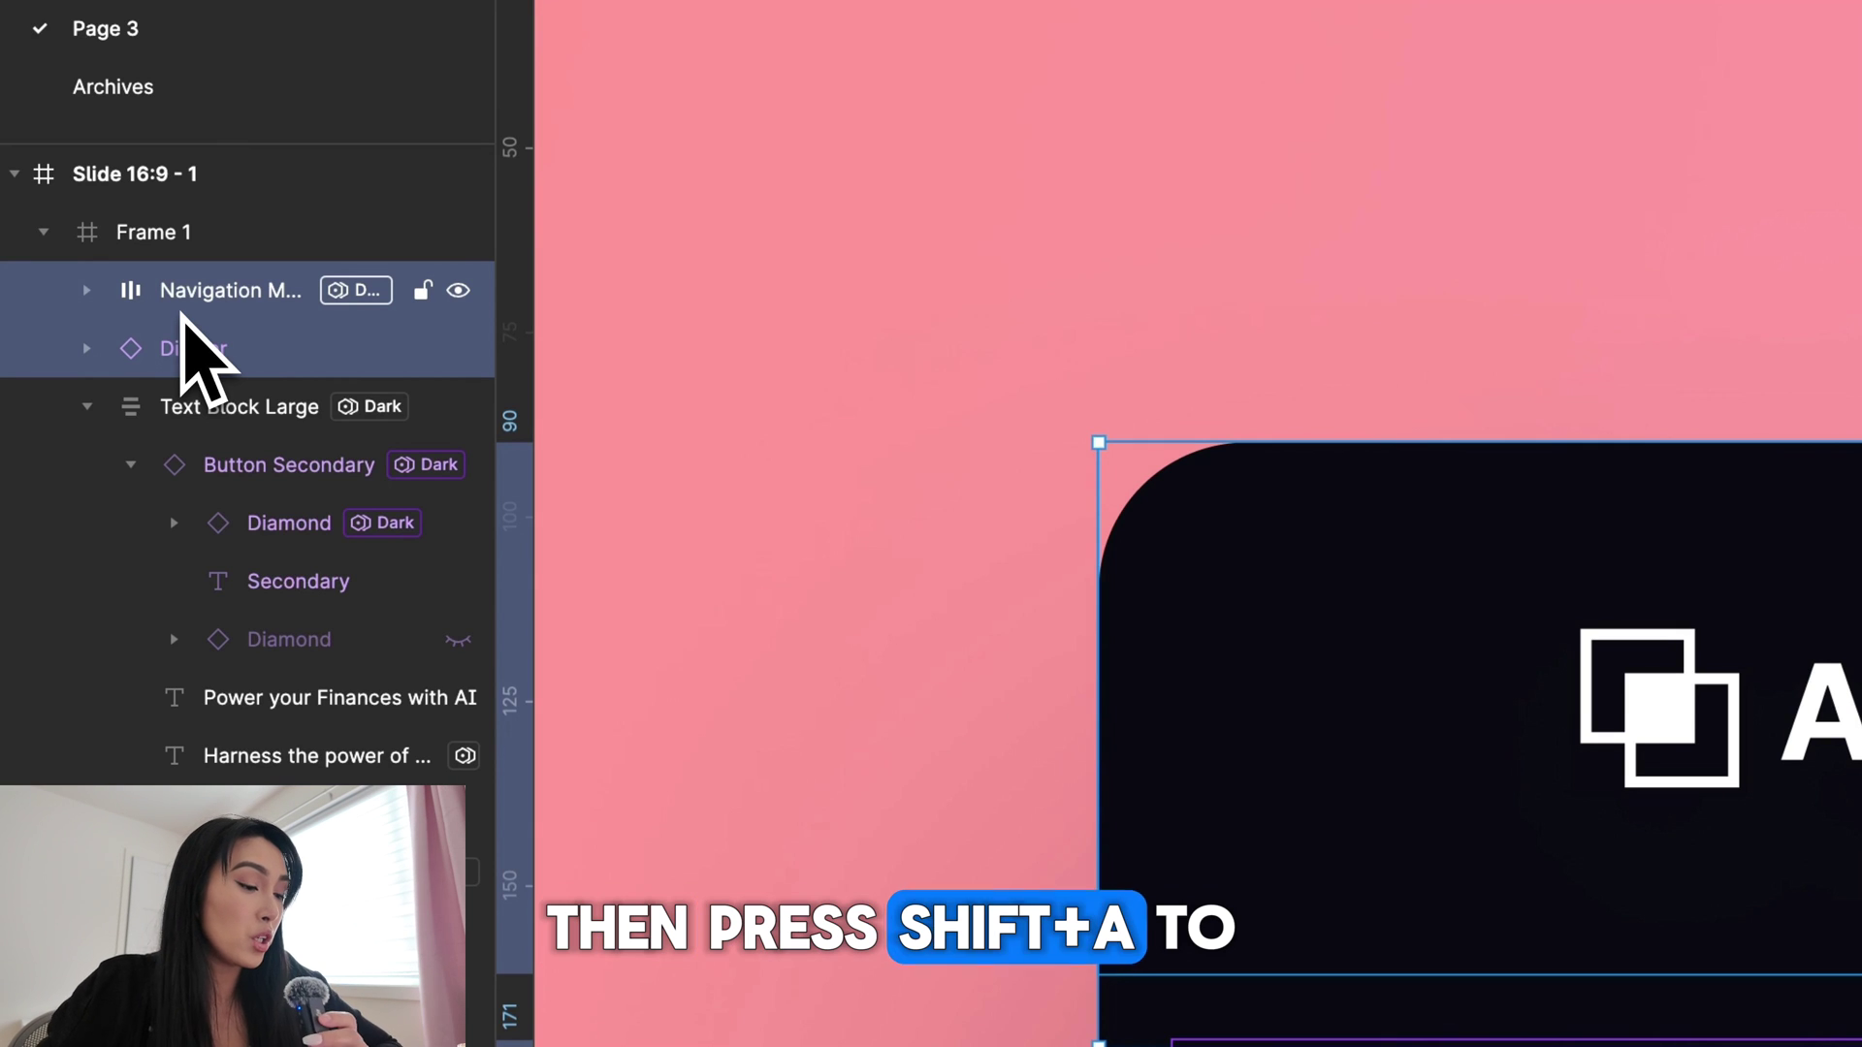
pyautogui.hotkey('shift', 'a')
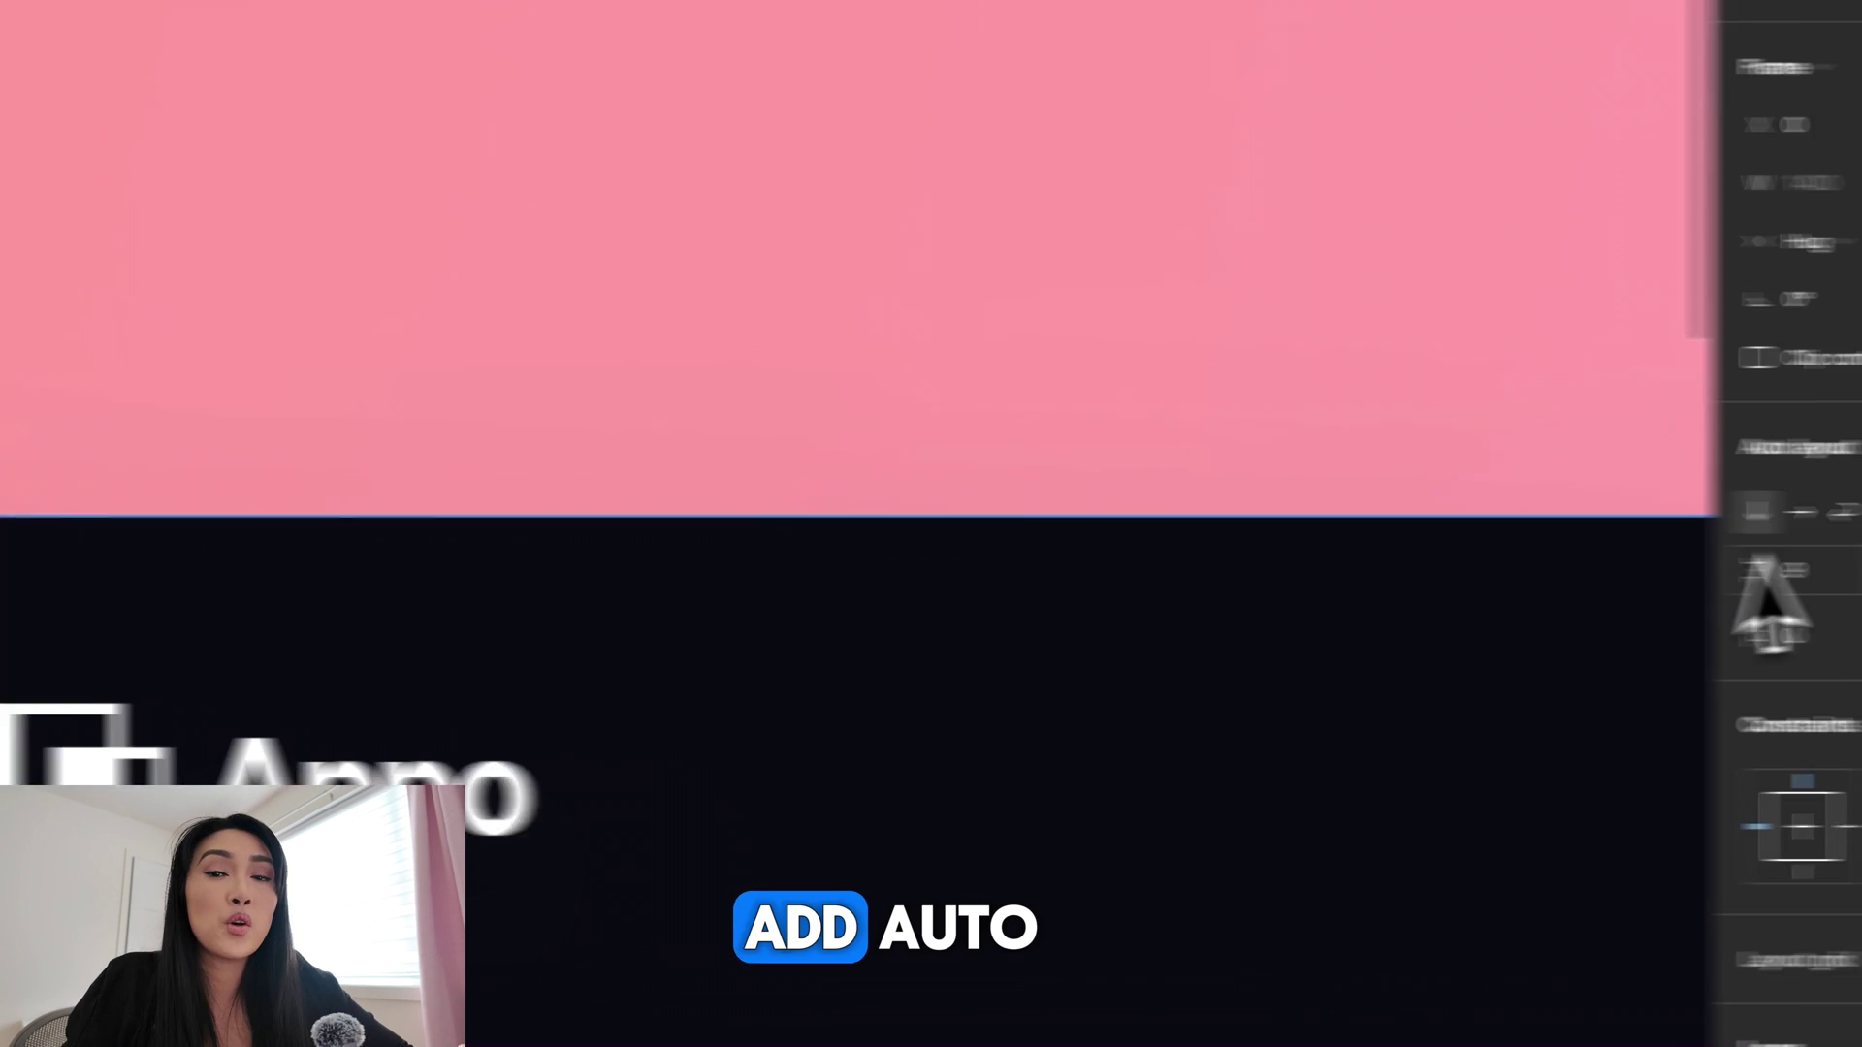
pyautogui.click(1551, 572)
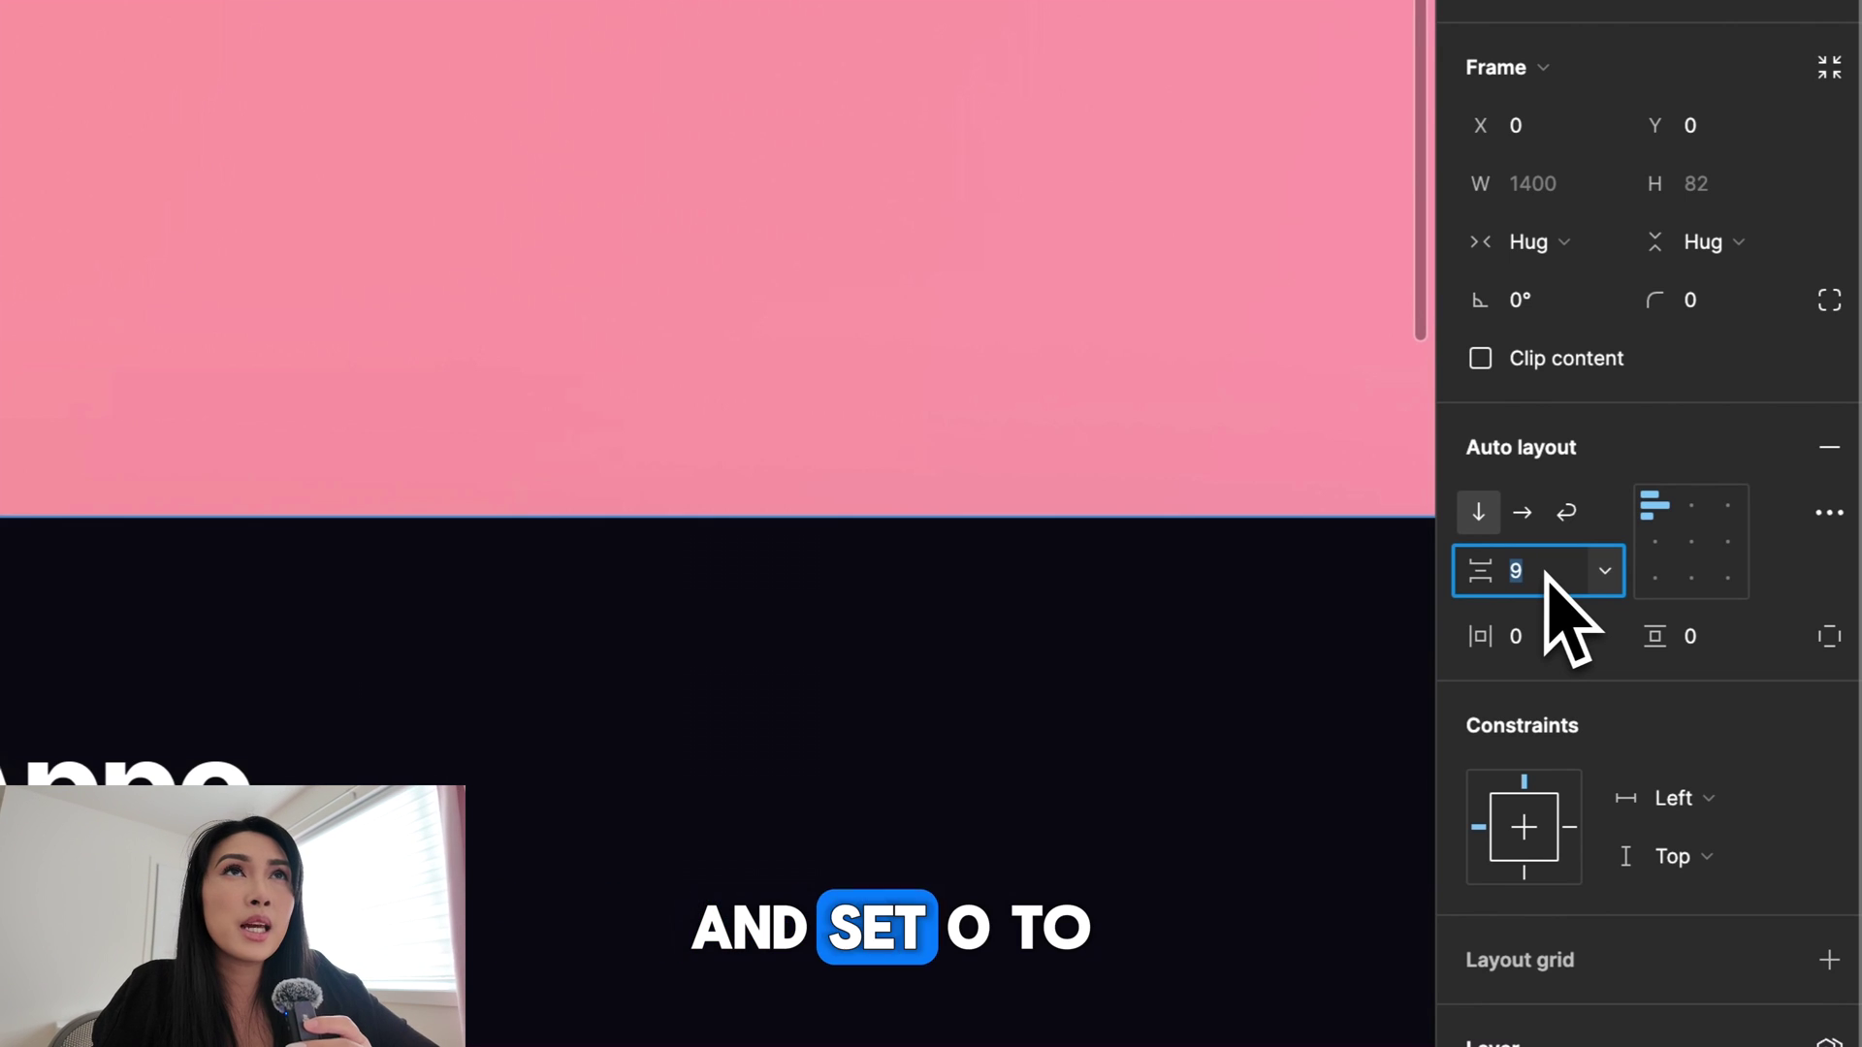
pyautogui.write('0')
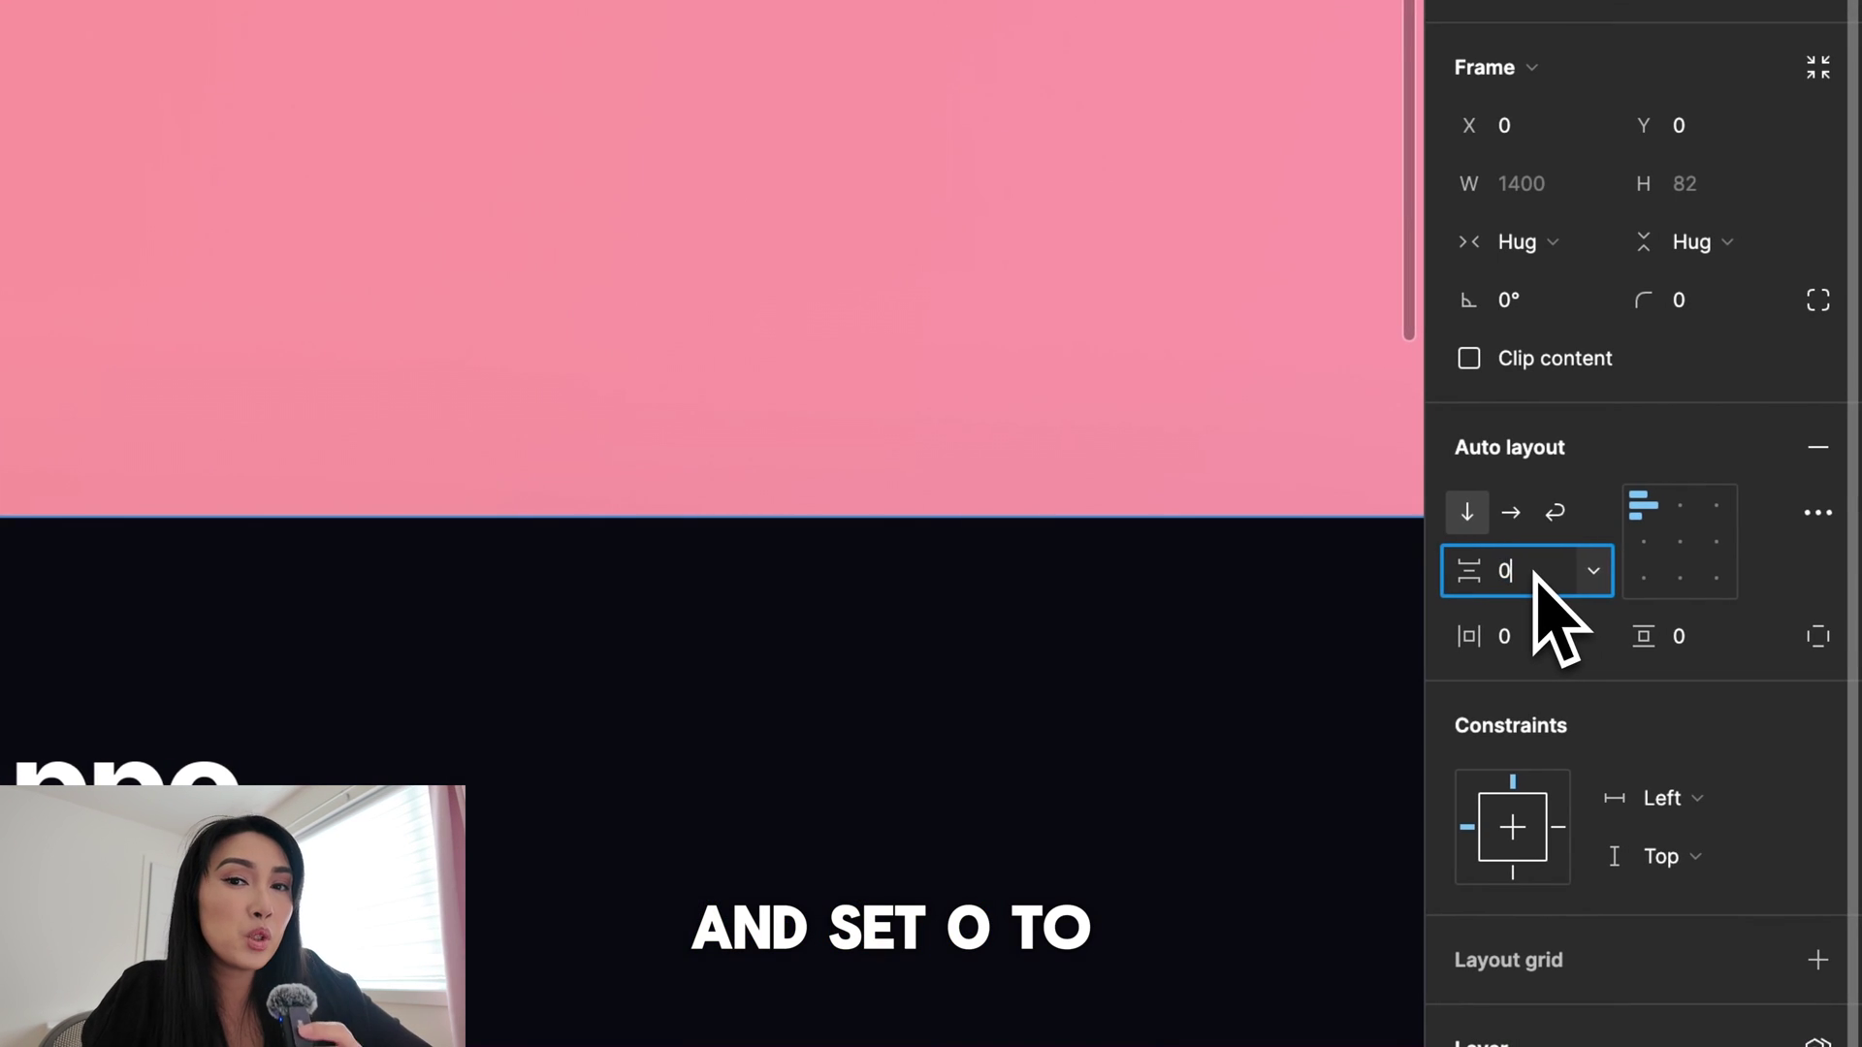
pyautogui.press('Return')
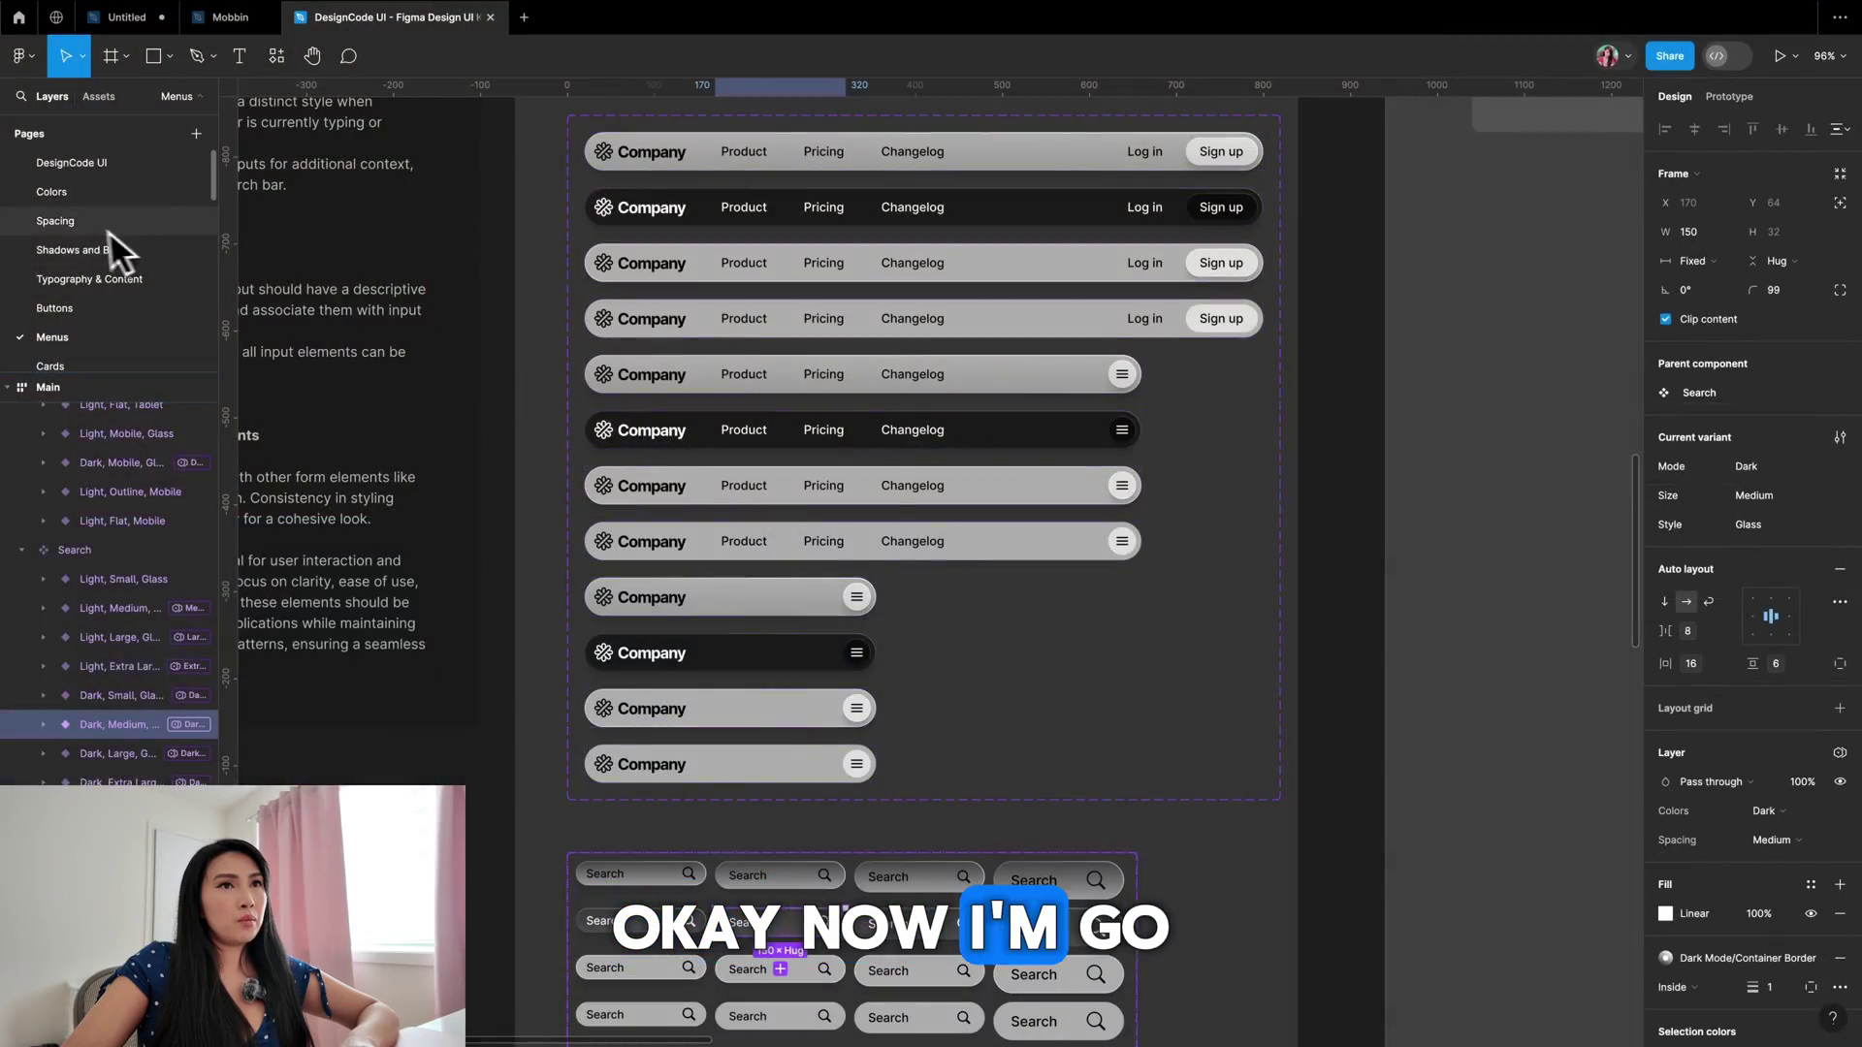
# - Copy the Desktop variant of Text Block Large from the DesignCode UI kit's Typography & Content page
pyautogui.click(97, 274)
pyautogui.scroll(5, 1067, 678)
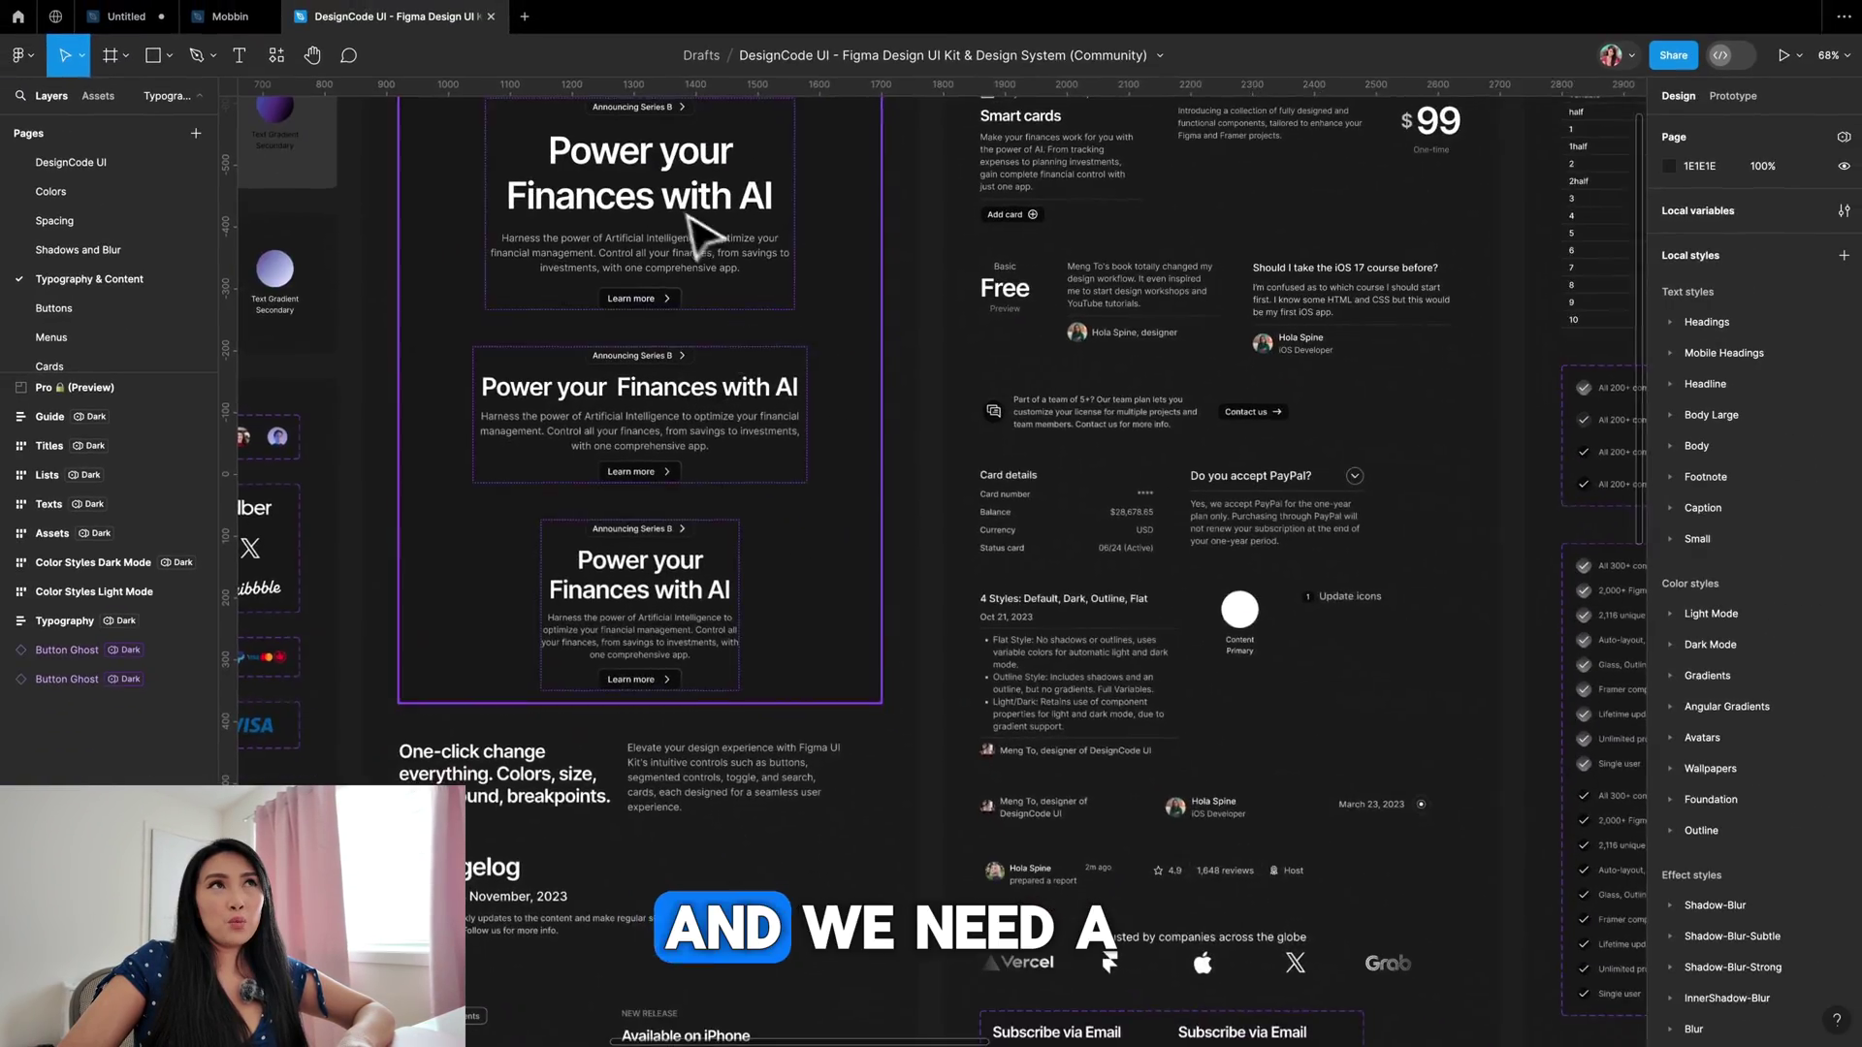
pyautogui.scroll(-3, 916, 451)
pyautogui.rightClick(831, 421)
pyautogui.click(979, 494)
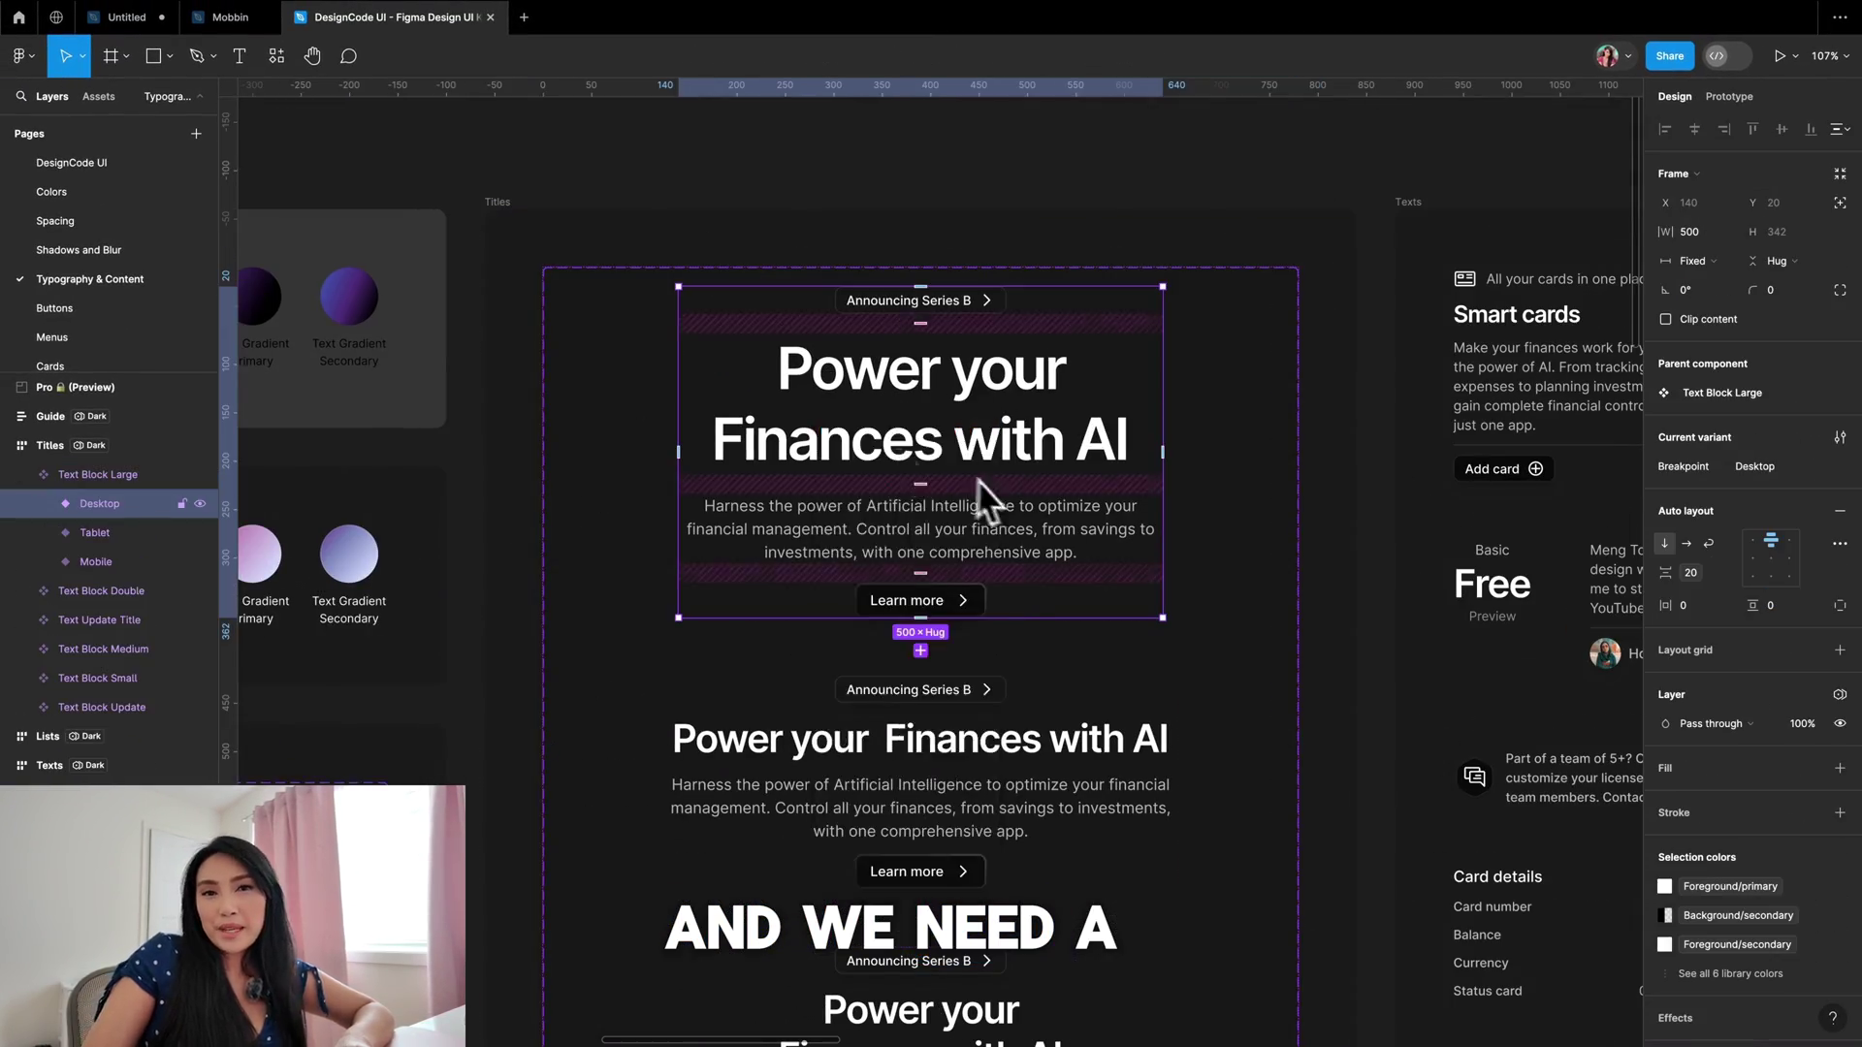
# - Paste the text block into Frame 1 of the Mobbin file and centre it horizontally
pyautogui.click(221, 17)
pyautogui.rightClick(848, 417)
pyautogui.click(854, 442)
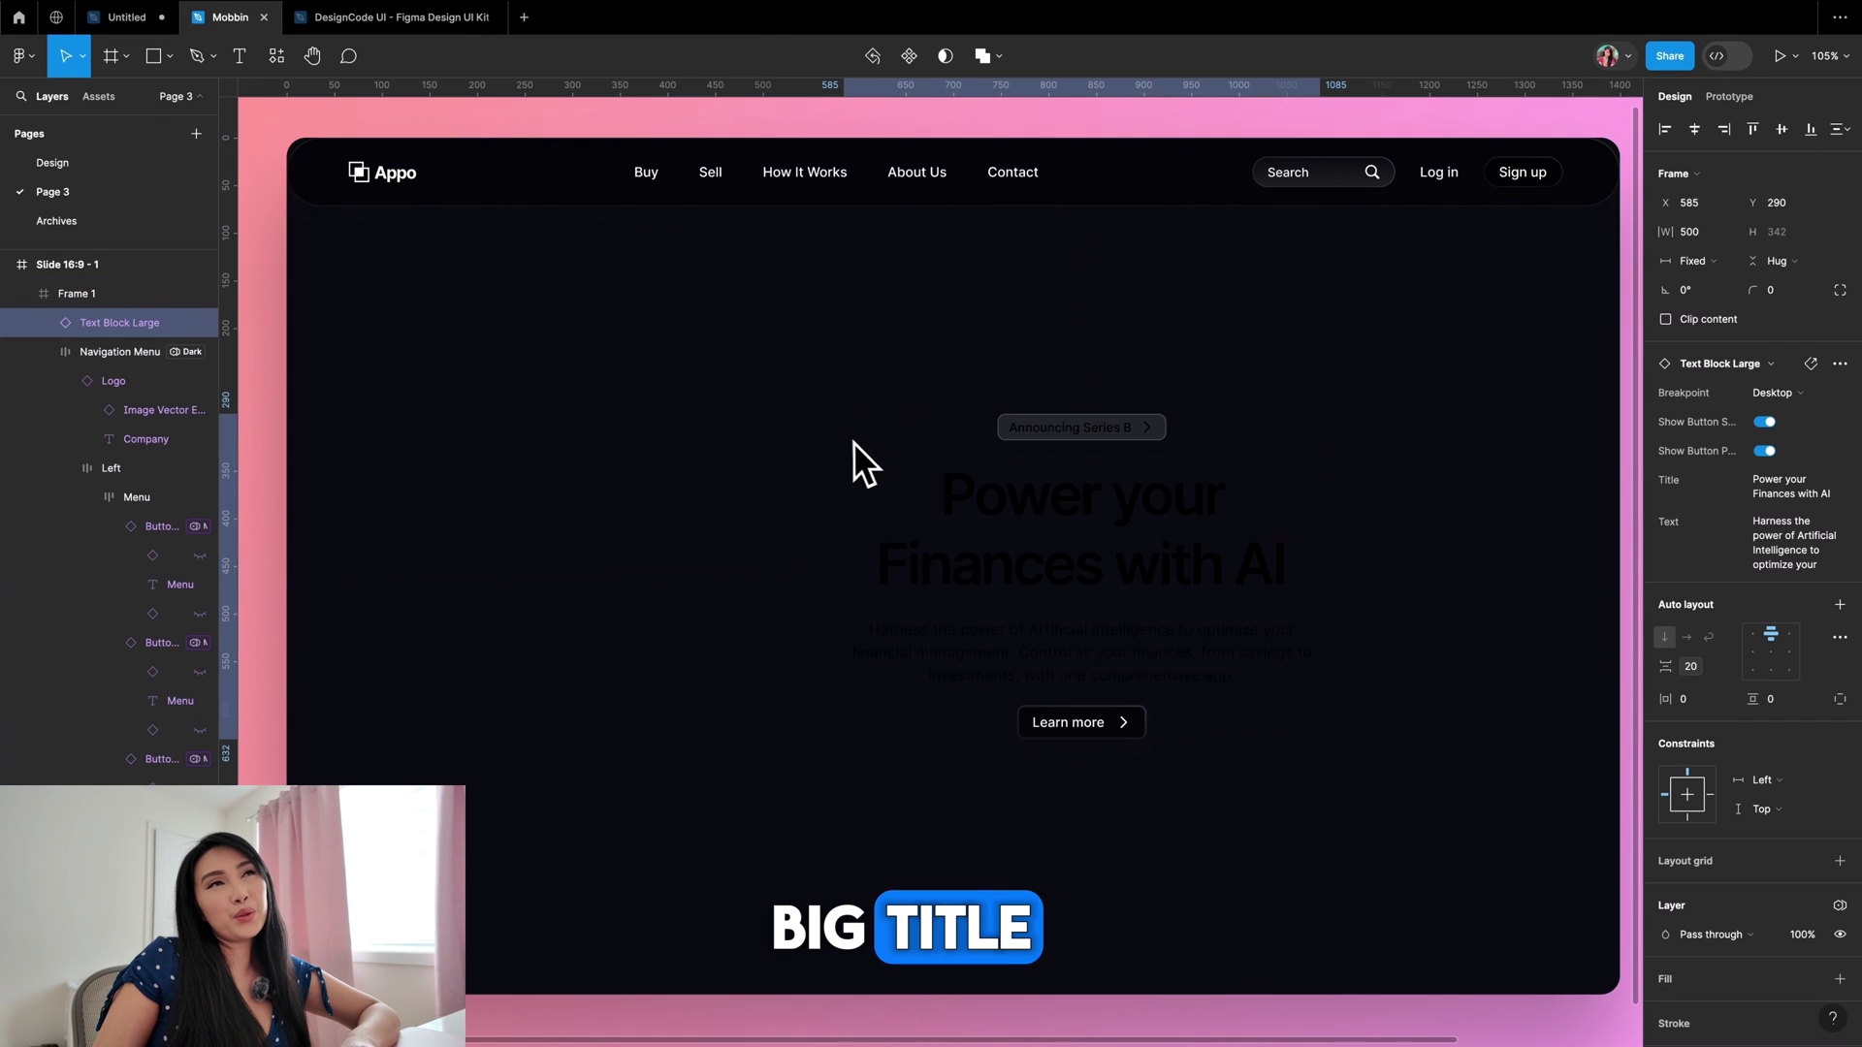
pyautogui.click(1693, 129)
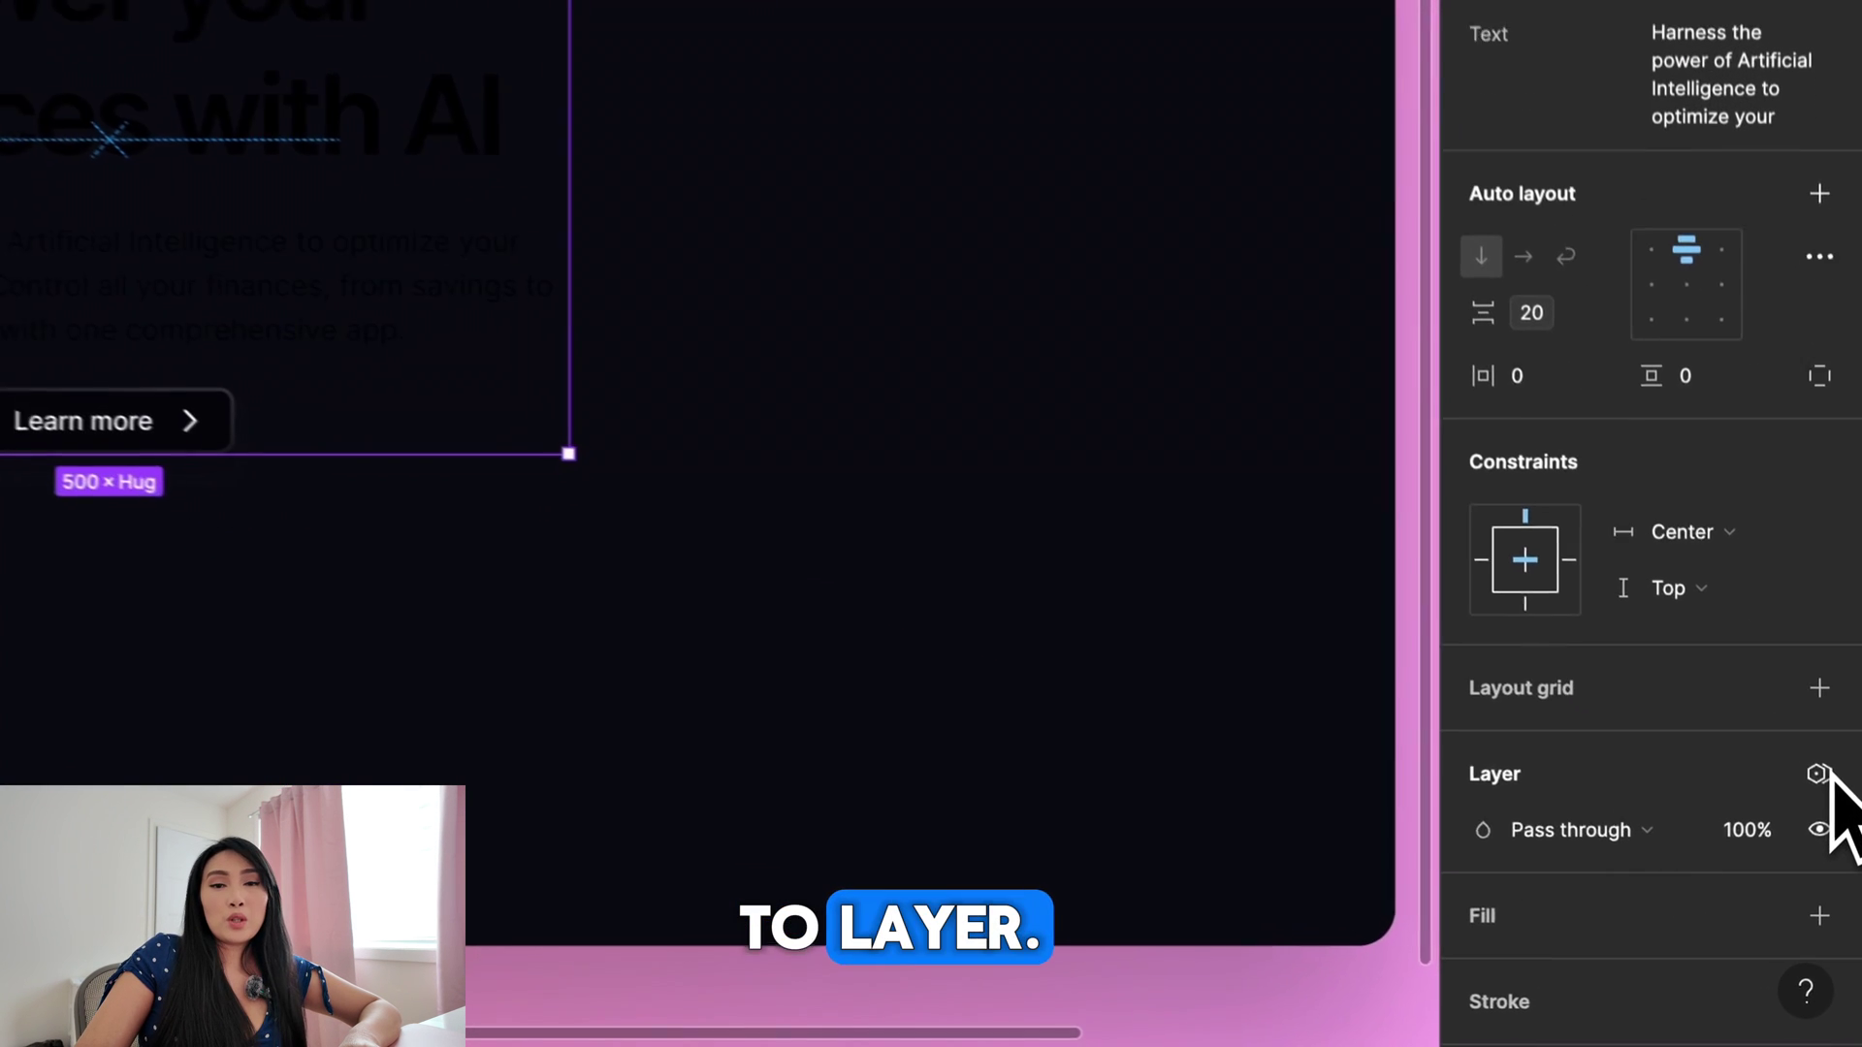
# - Set the text block's Colors variable mode to Dark
pyautogui.click(1837, 905)
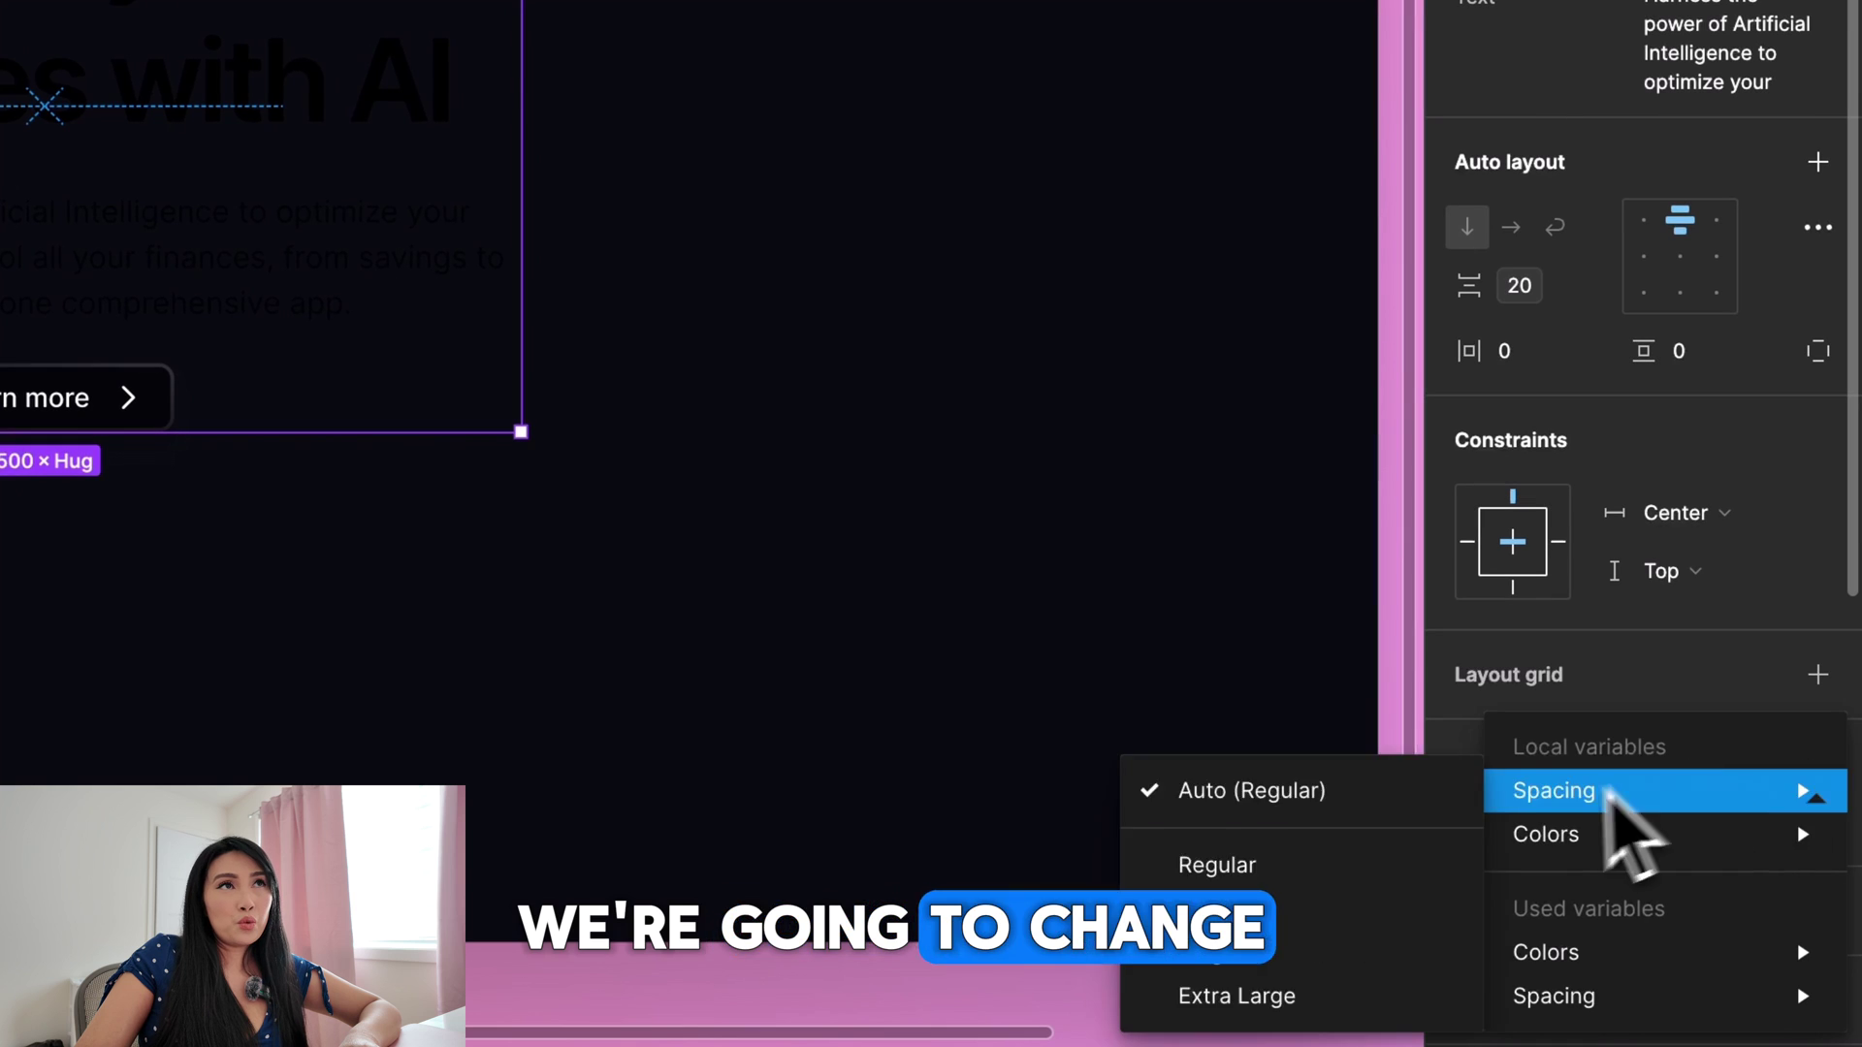
pyautogui.moveTo(1702, 939)
pyautogui.click(1276, 949)
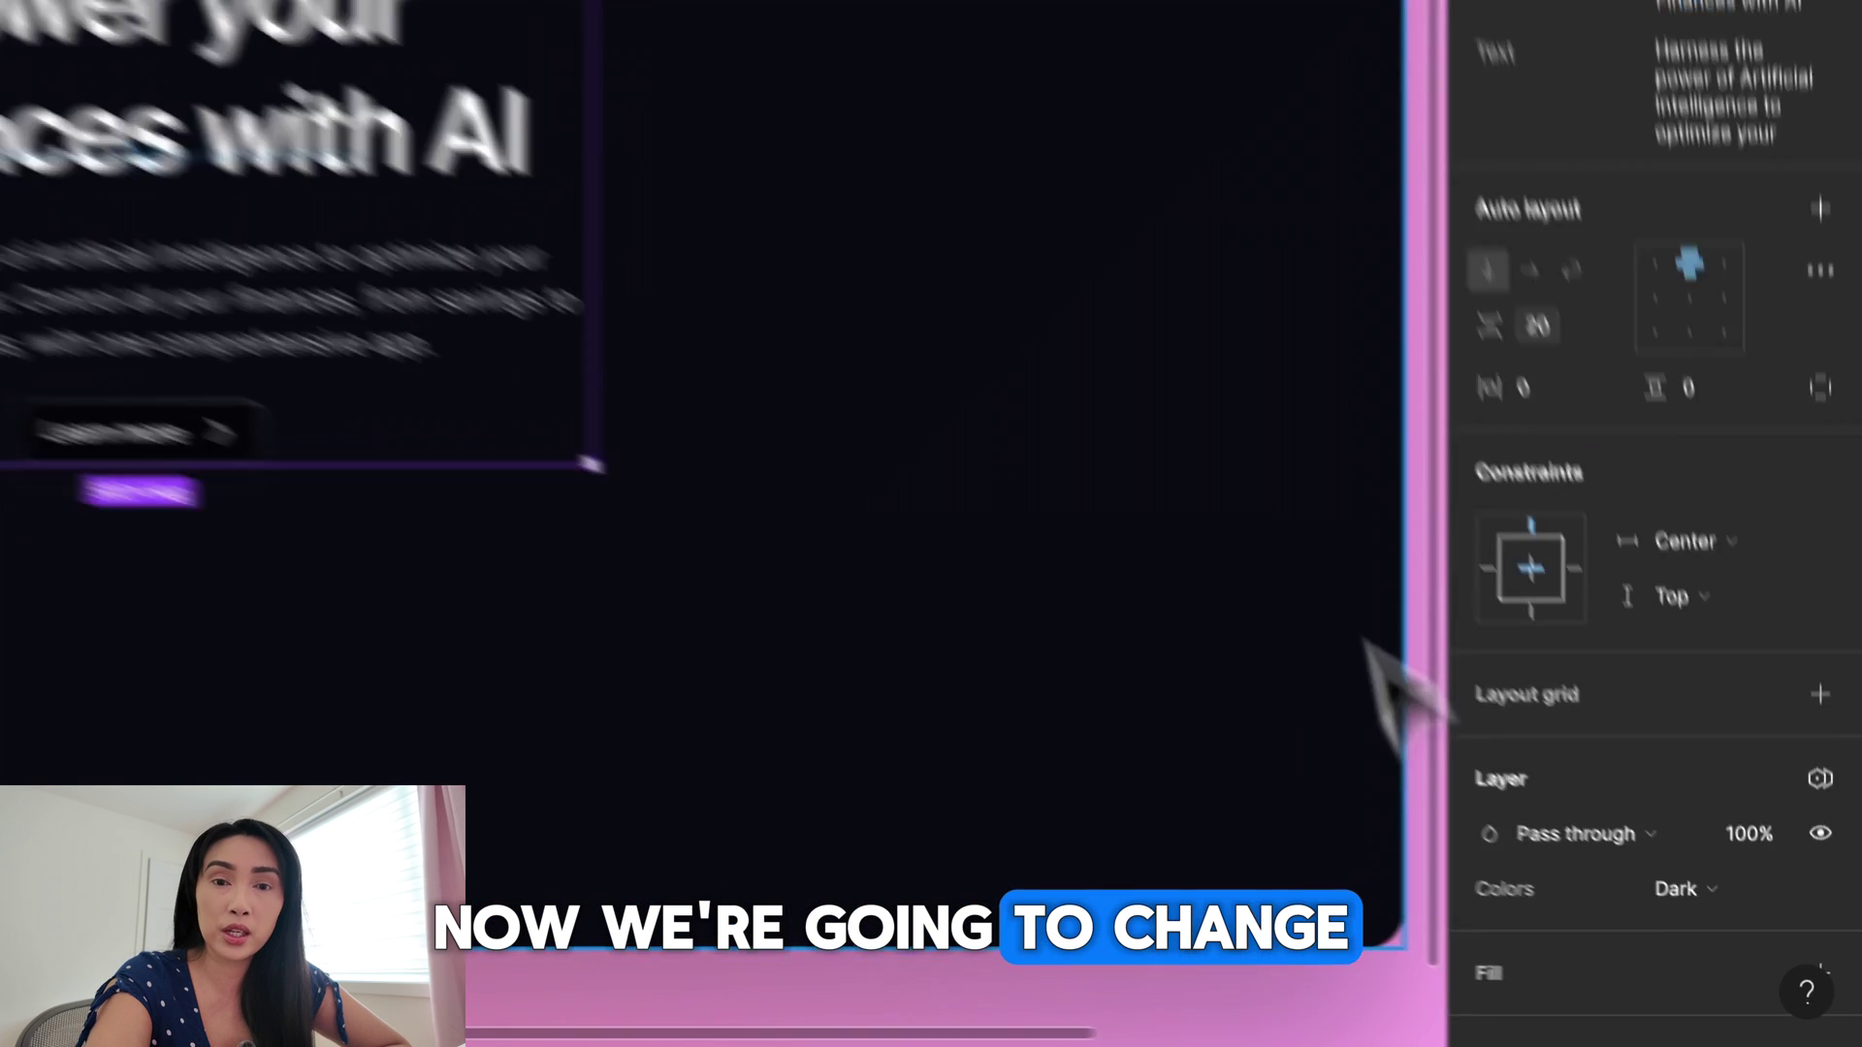
# - Change the font of the text block's title to Playfair Display
pyautogui.scroll(-3, 1378, 609)
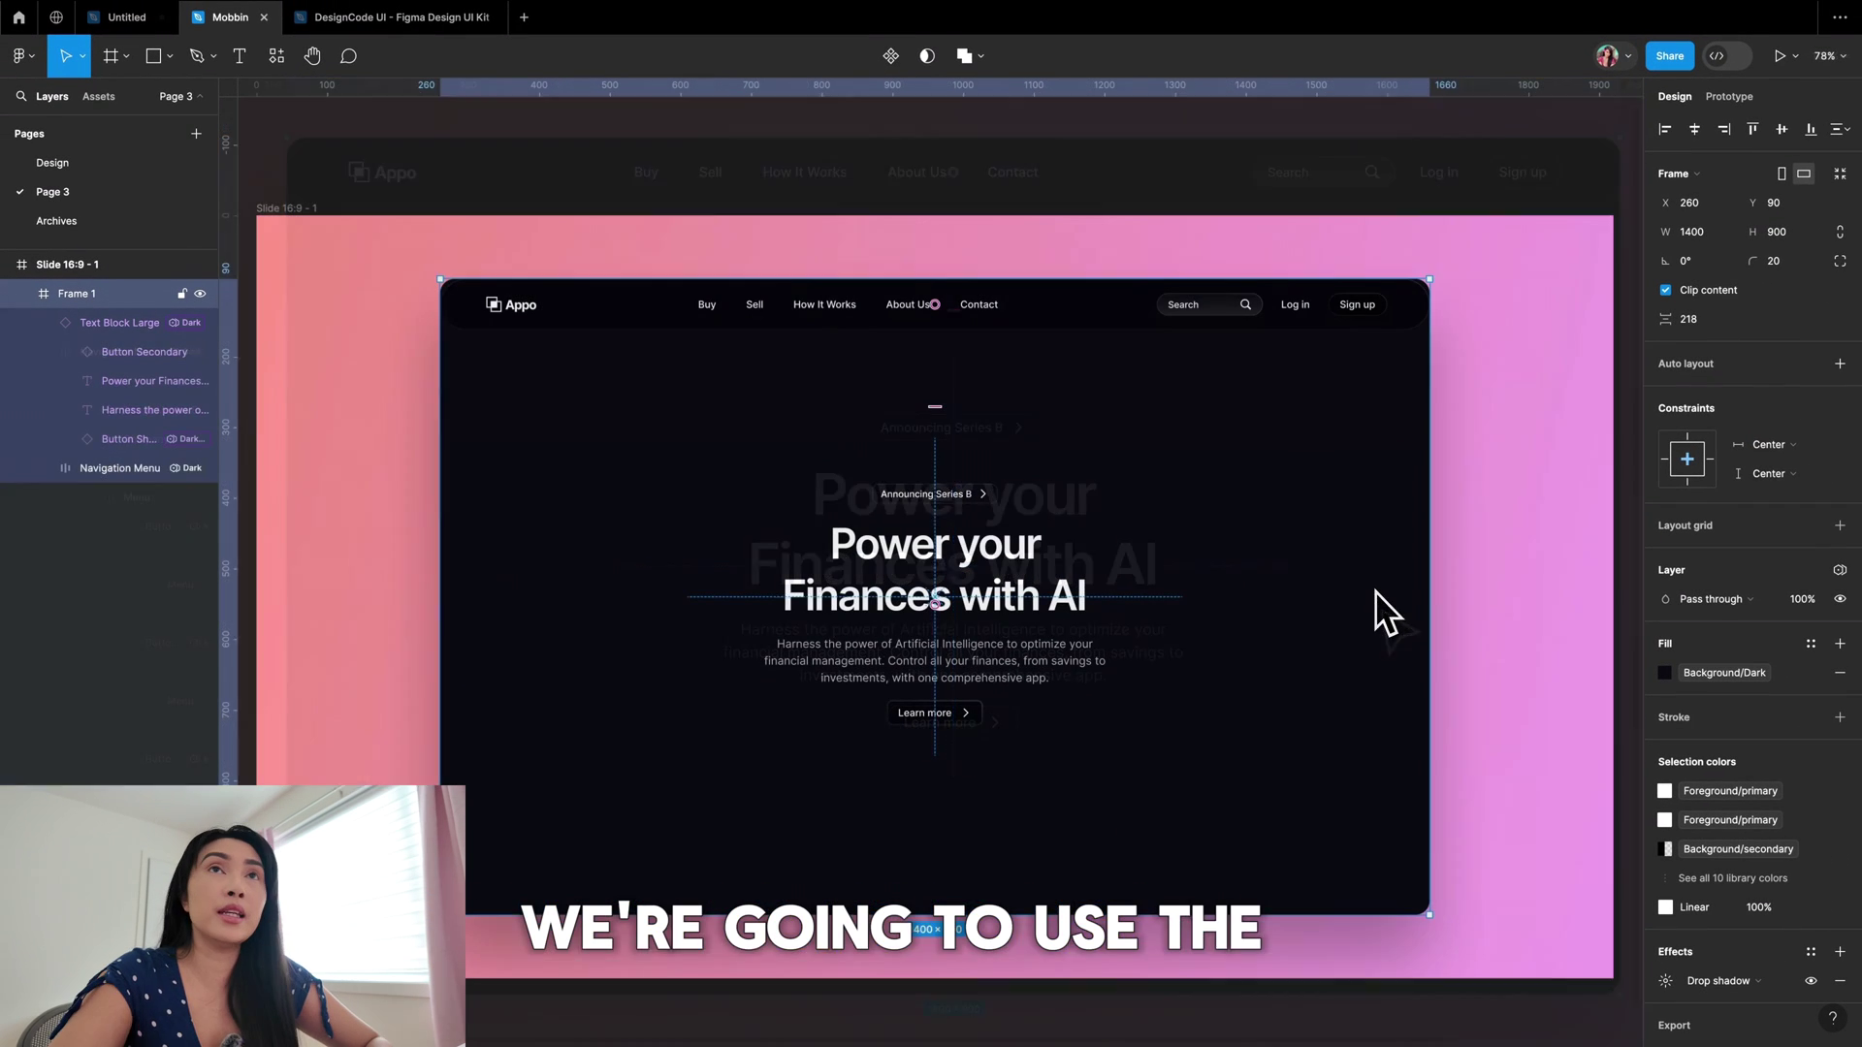
pyautogui.doubleClick(958, 558)
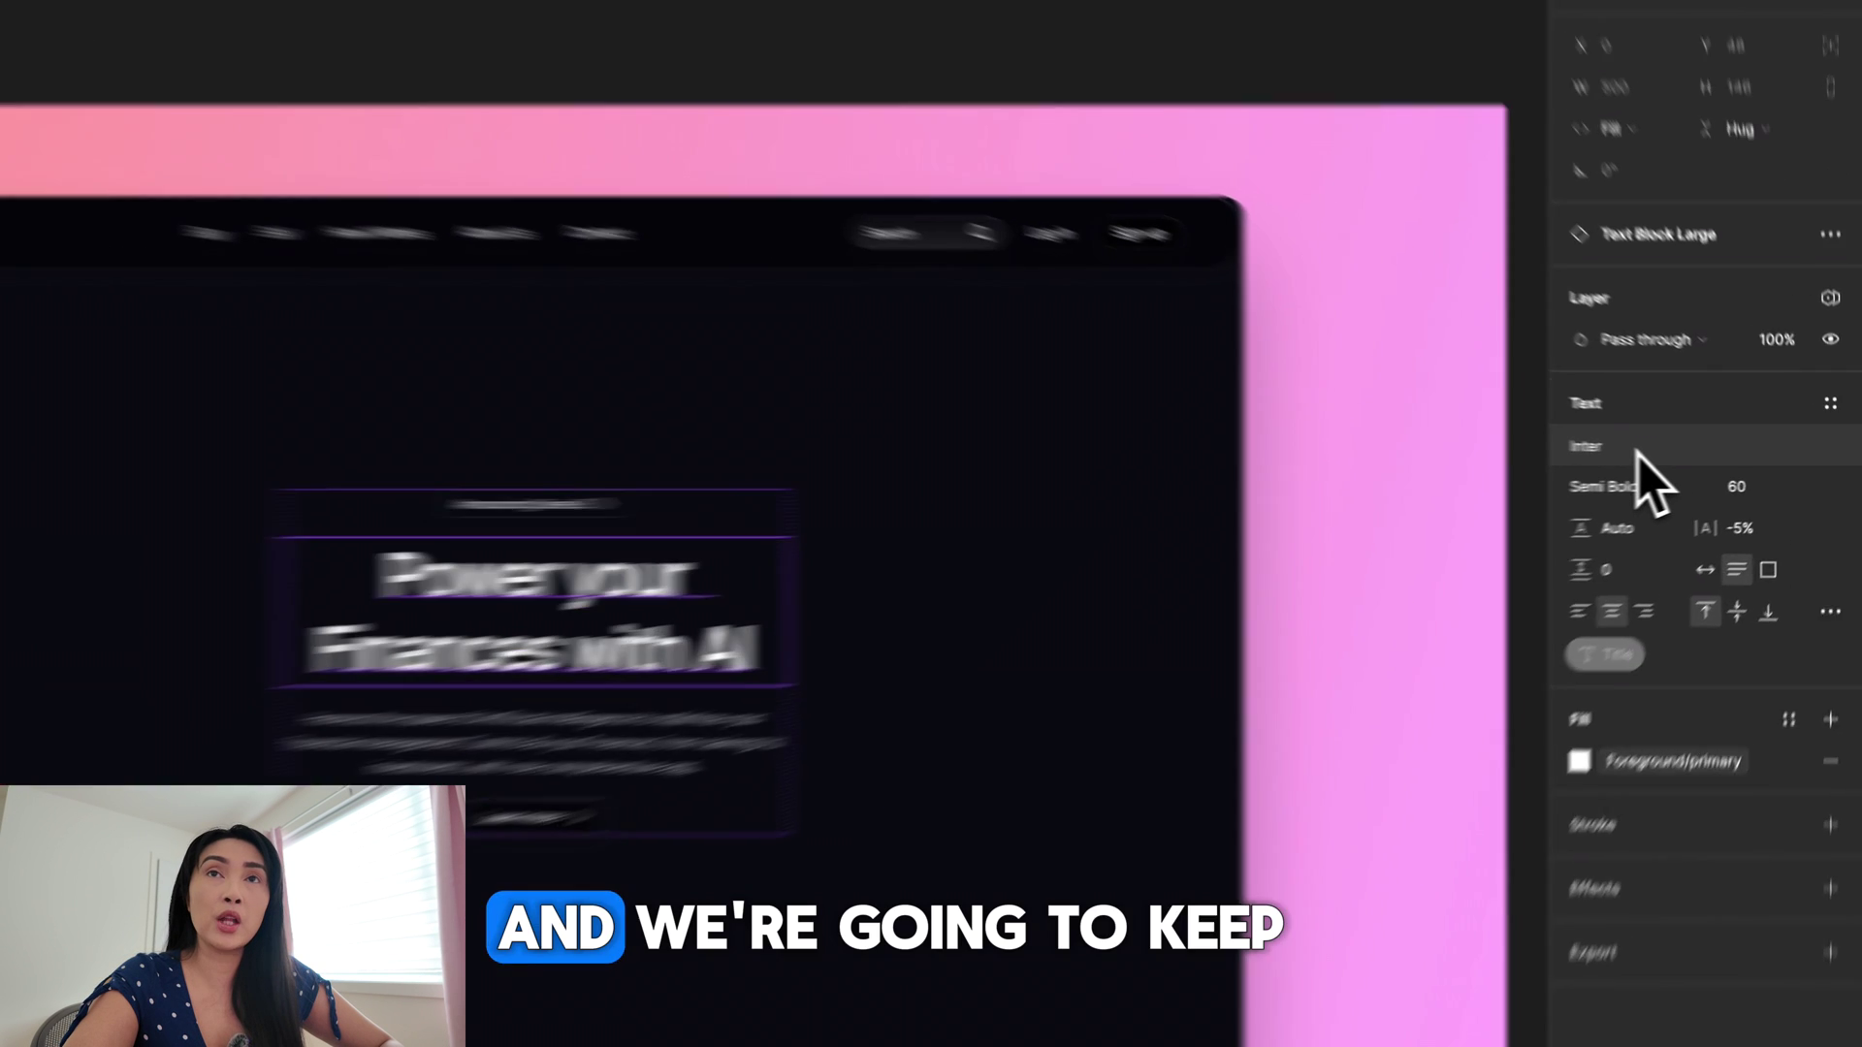
pyautogui.click(1678, 454)
pyautogui.write('playfair')
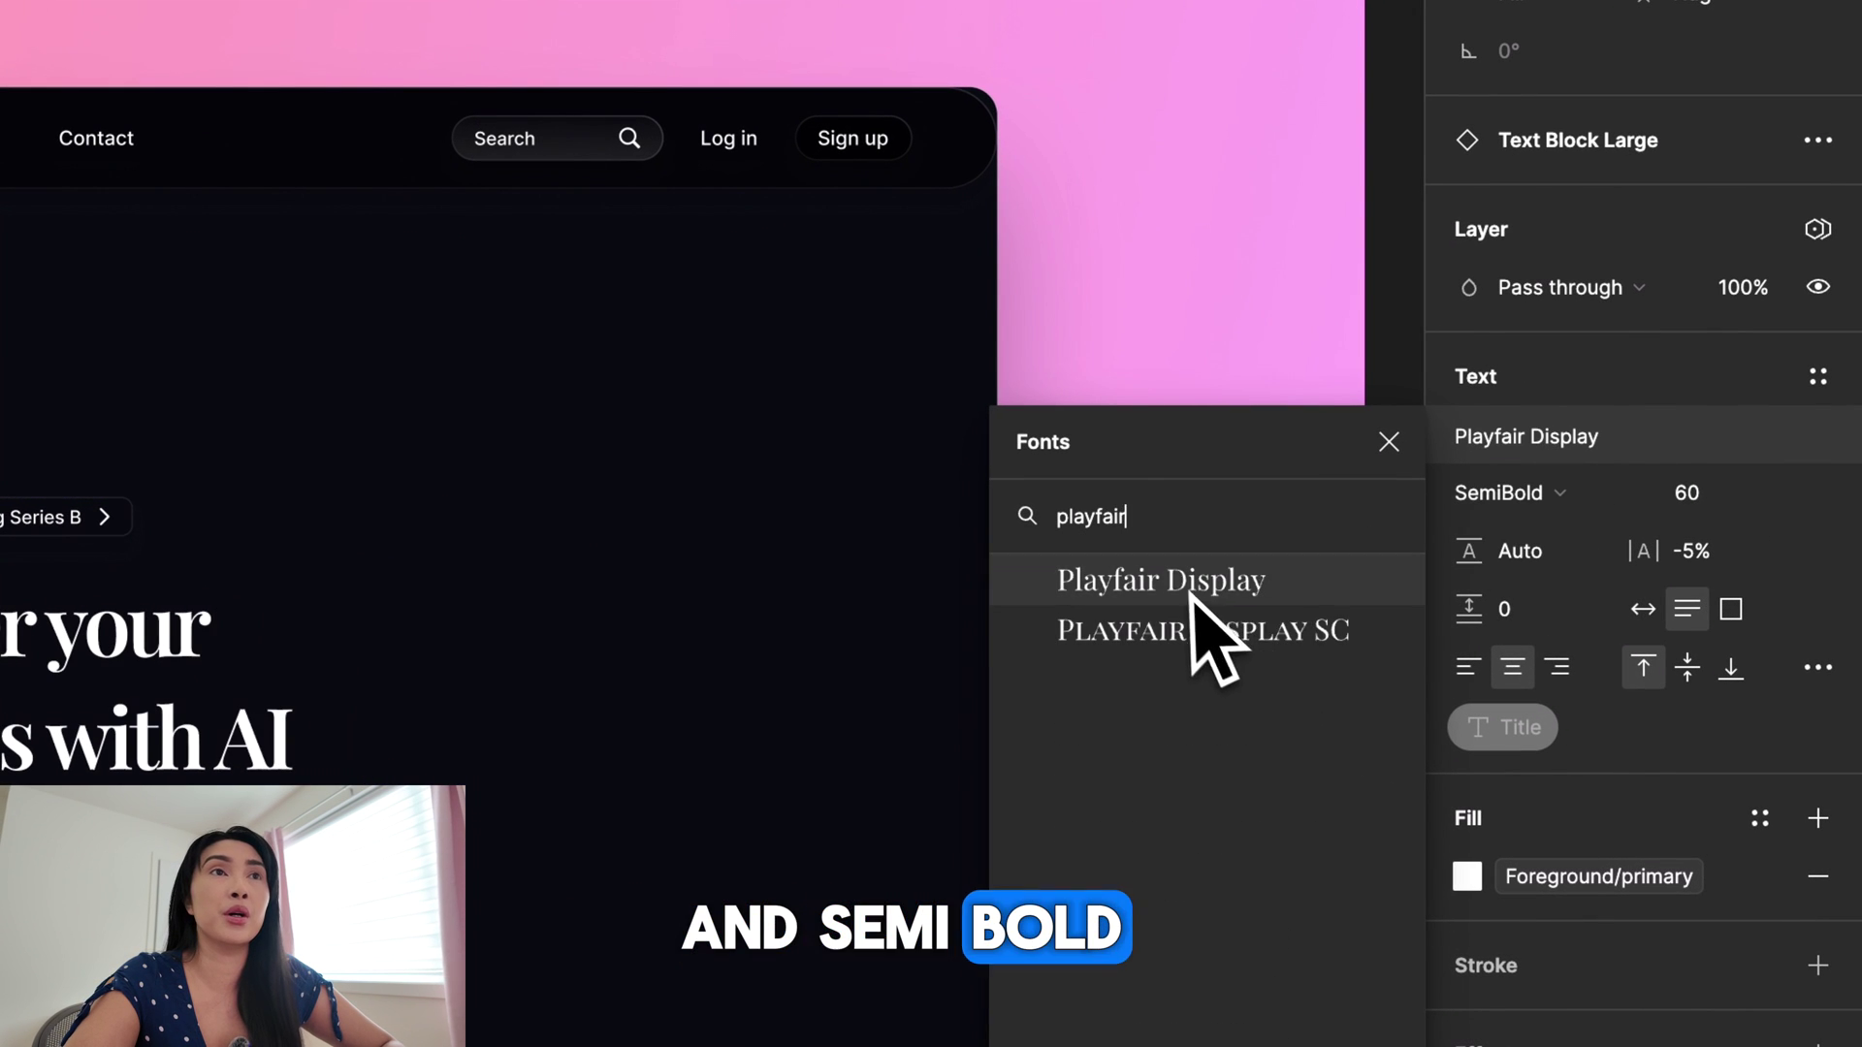
pyautogui.click(1191, 594)
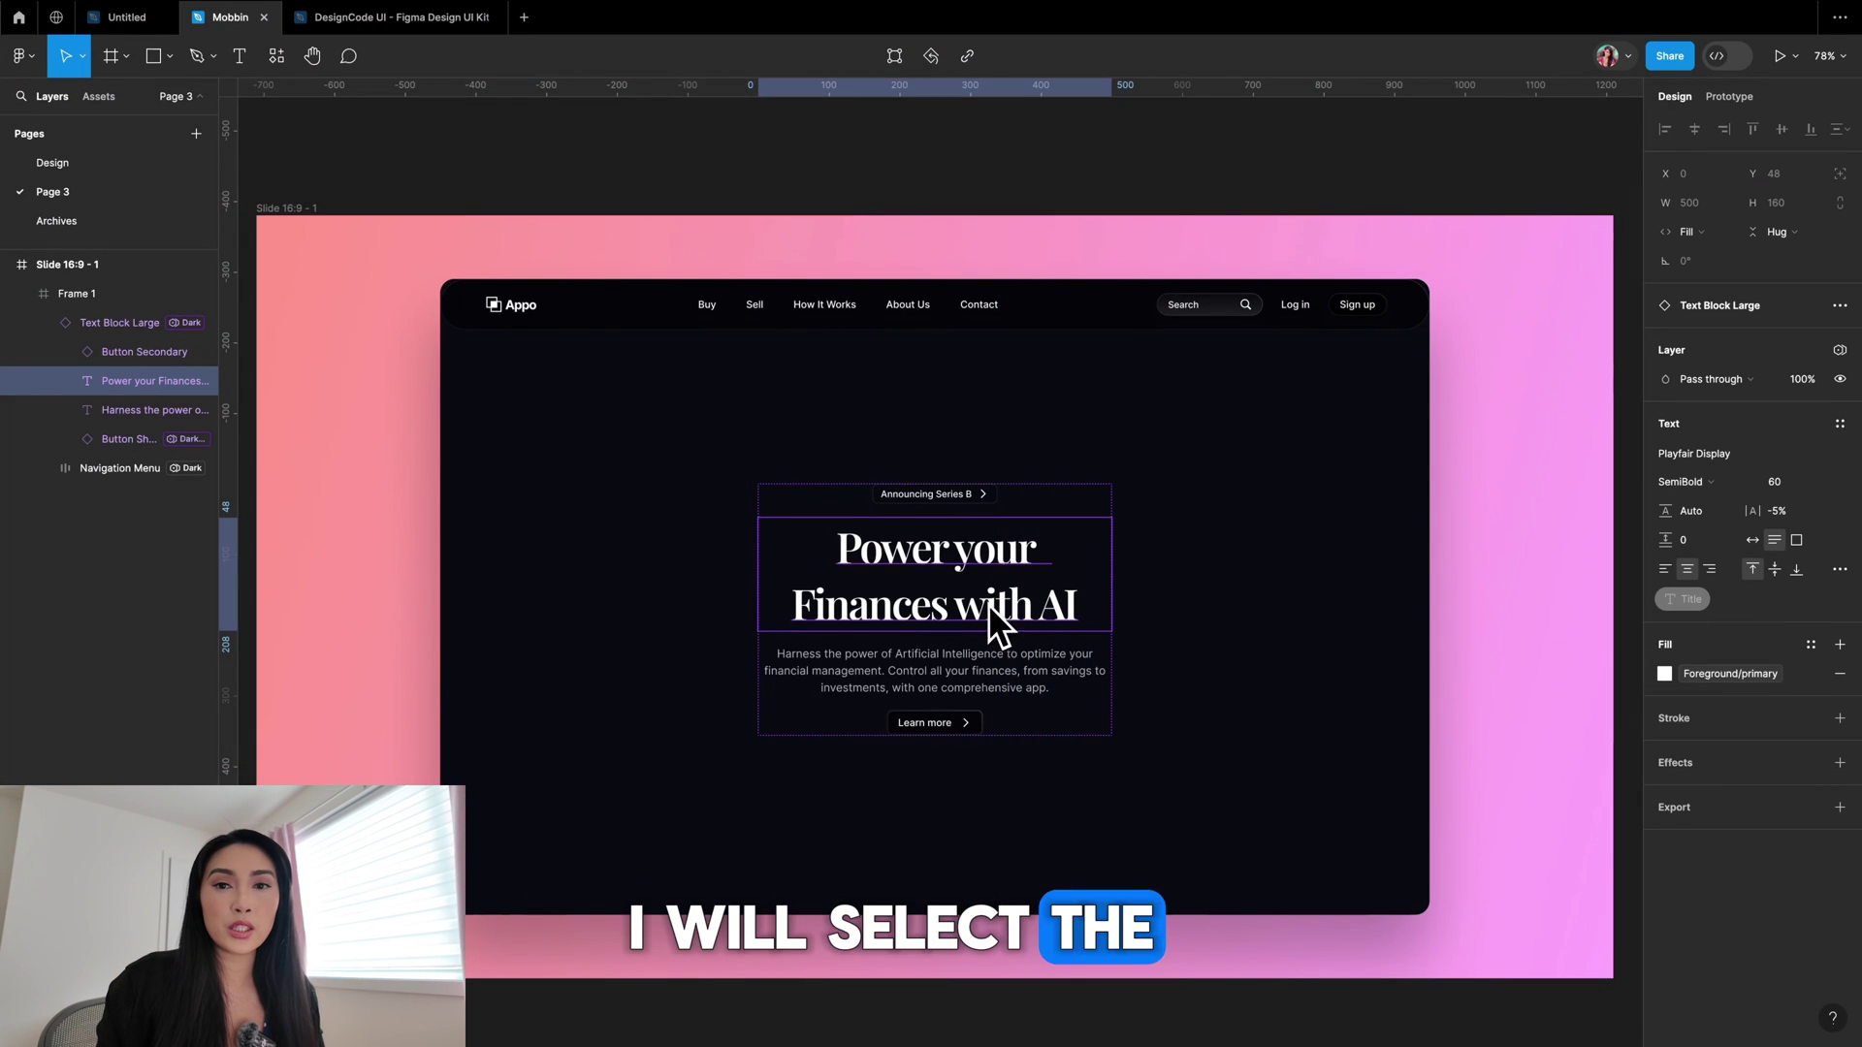
# - Replace the title with "Declutter Your Closet Discover New Treasures" and widen the text block to about 623
pyautogui.doubleClick(989, 606)
pyautogui.write('Declutter Your Closet Discover New Treasures')
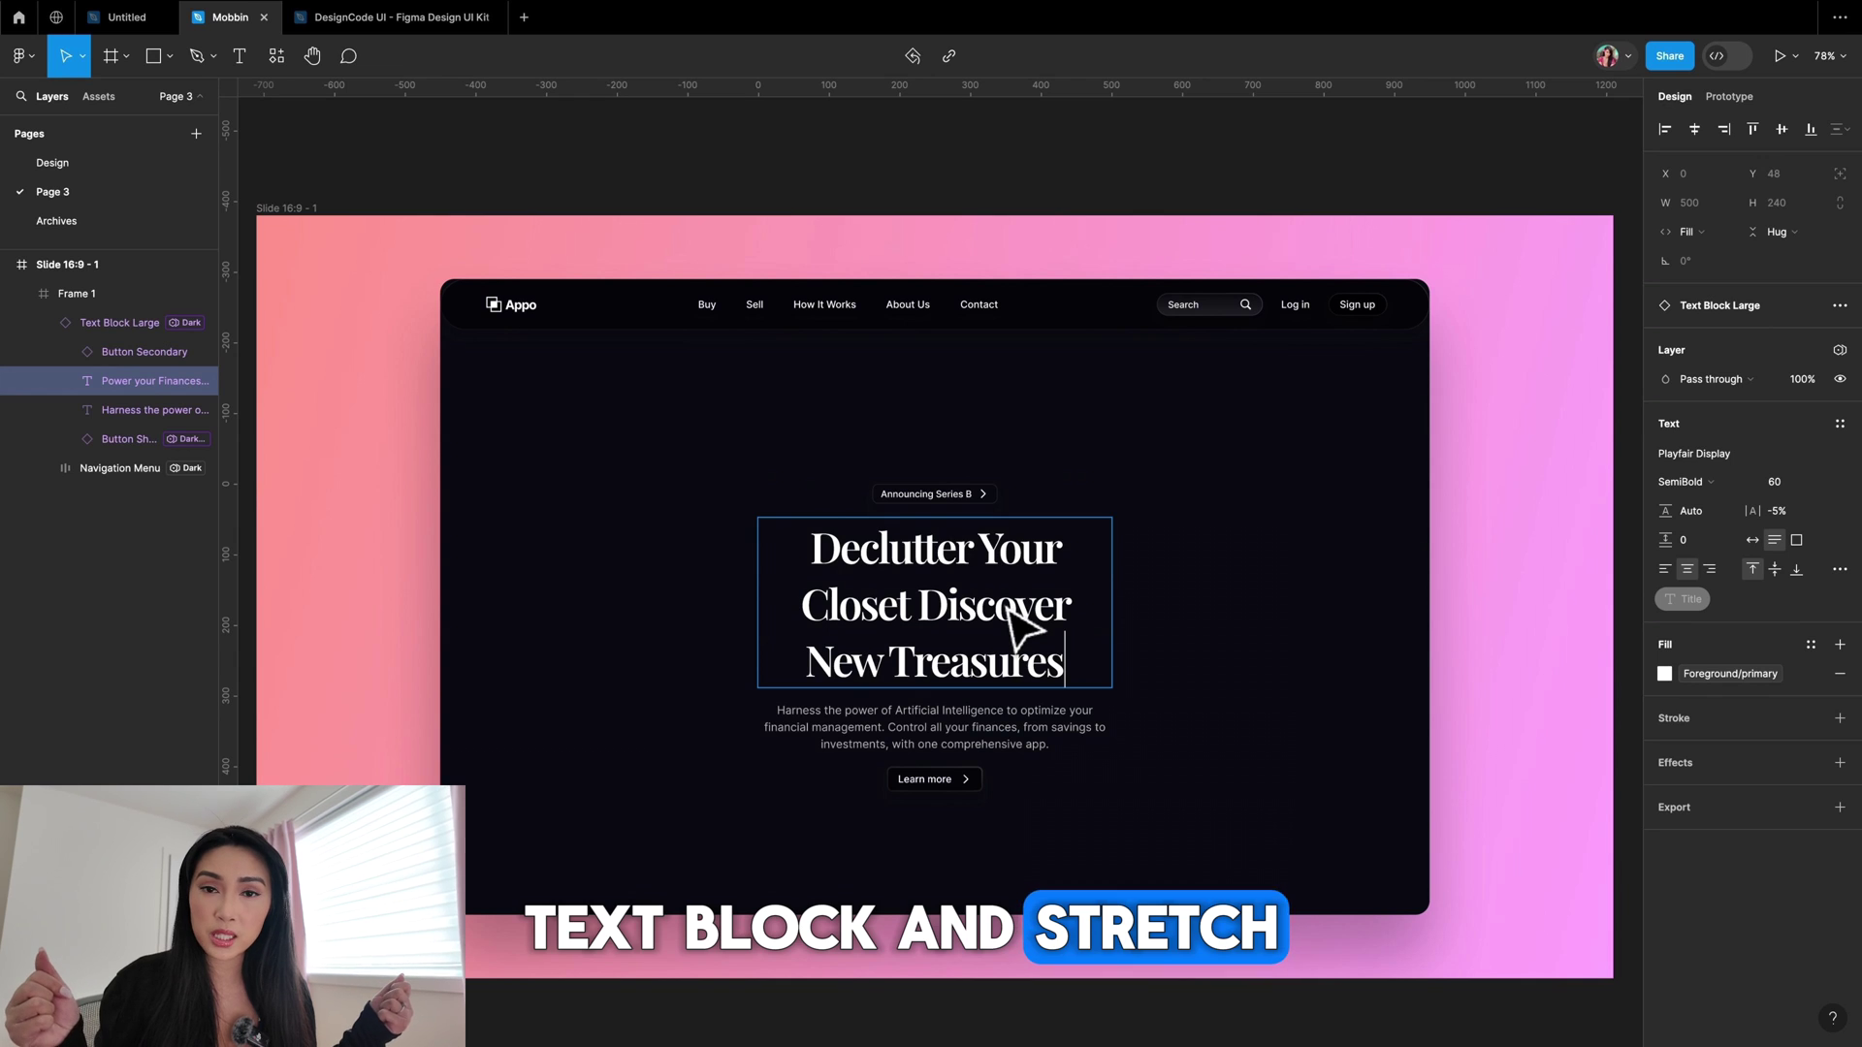
pyautogui.press('Escape')
pyautogui.press('Escape')
pyautogui.moveTo(1112, 615); pyautogui.dragTo(1199, 615)
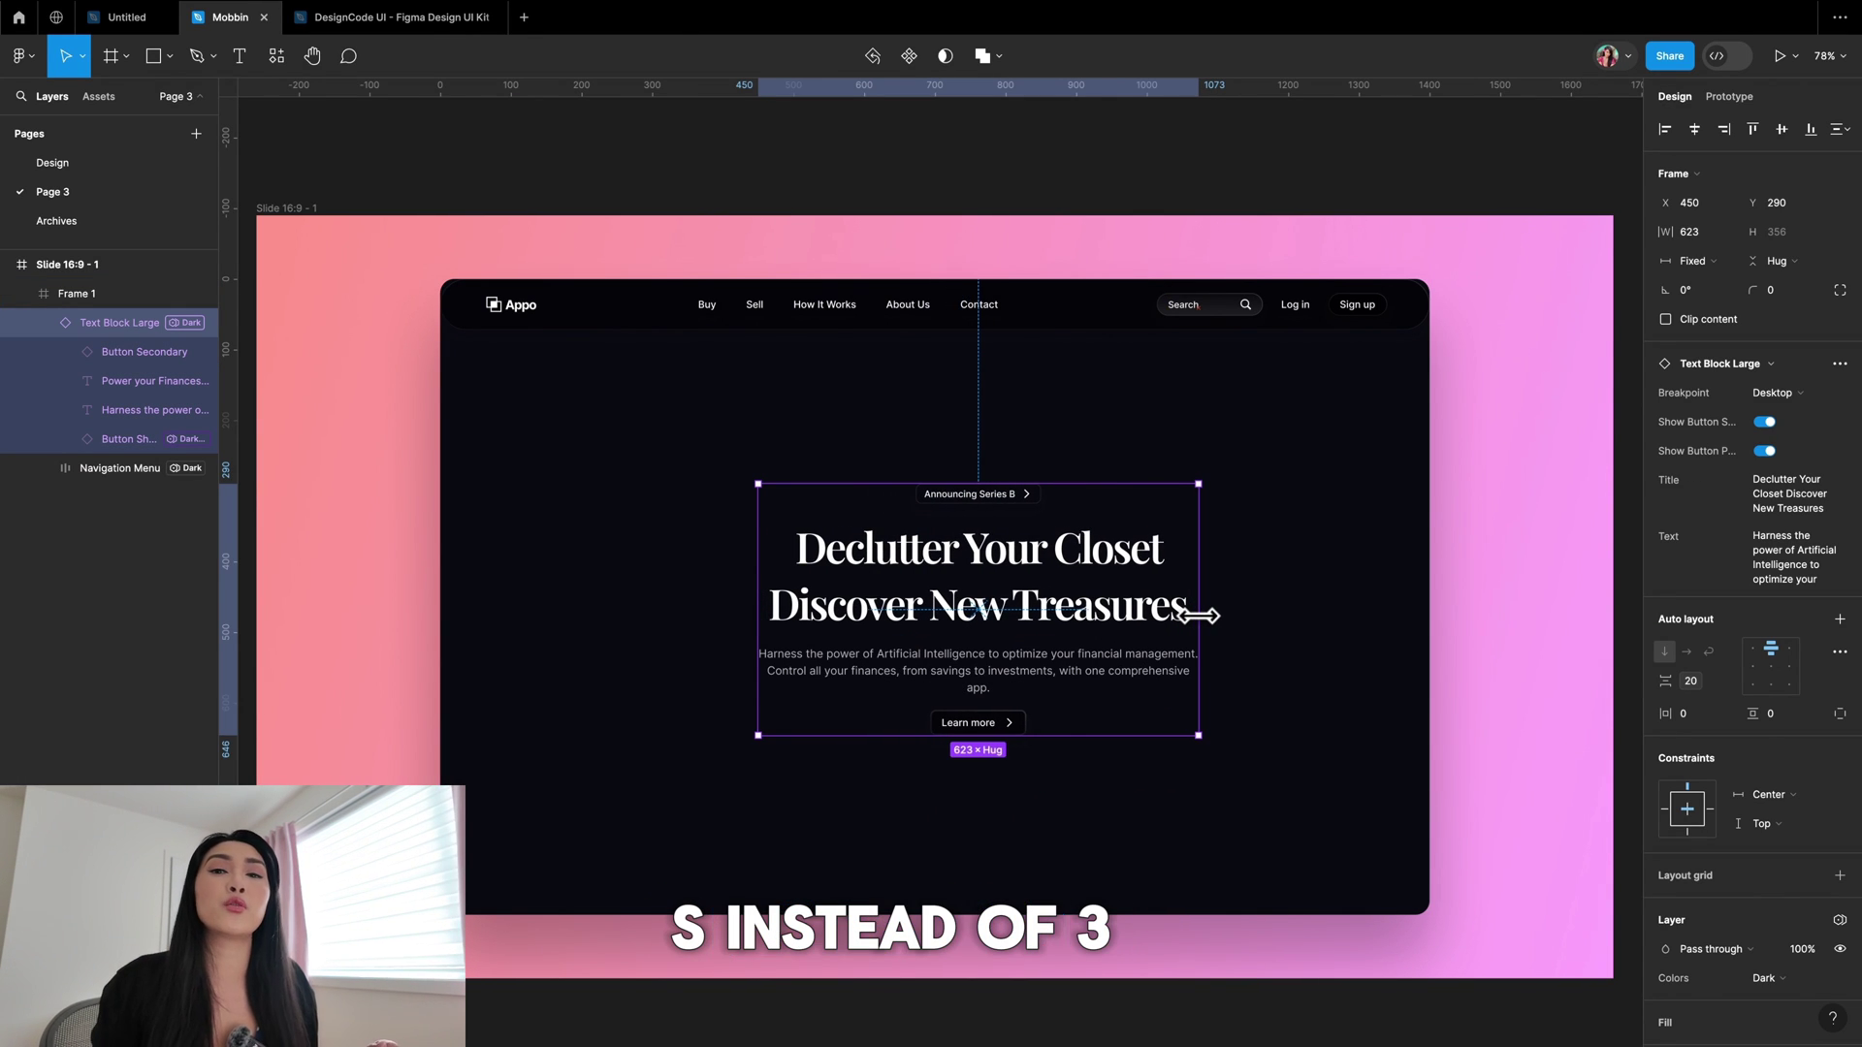
# - Replace the hero description with "Ready to make room for new favorites?" copy about Appo, selling gently used fashion and refreshing the wardrobe
pyautogui.doubleClick(994, 677)
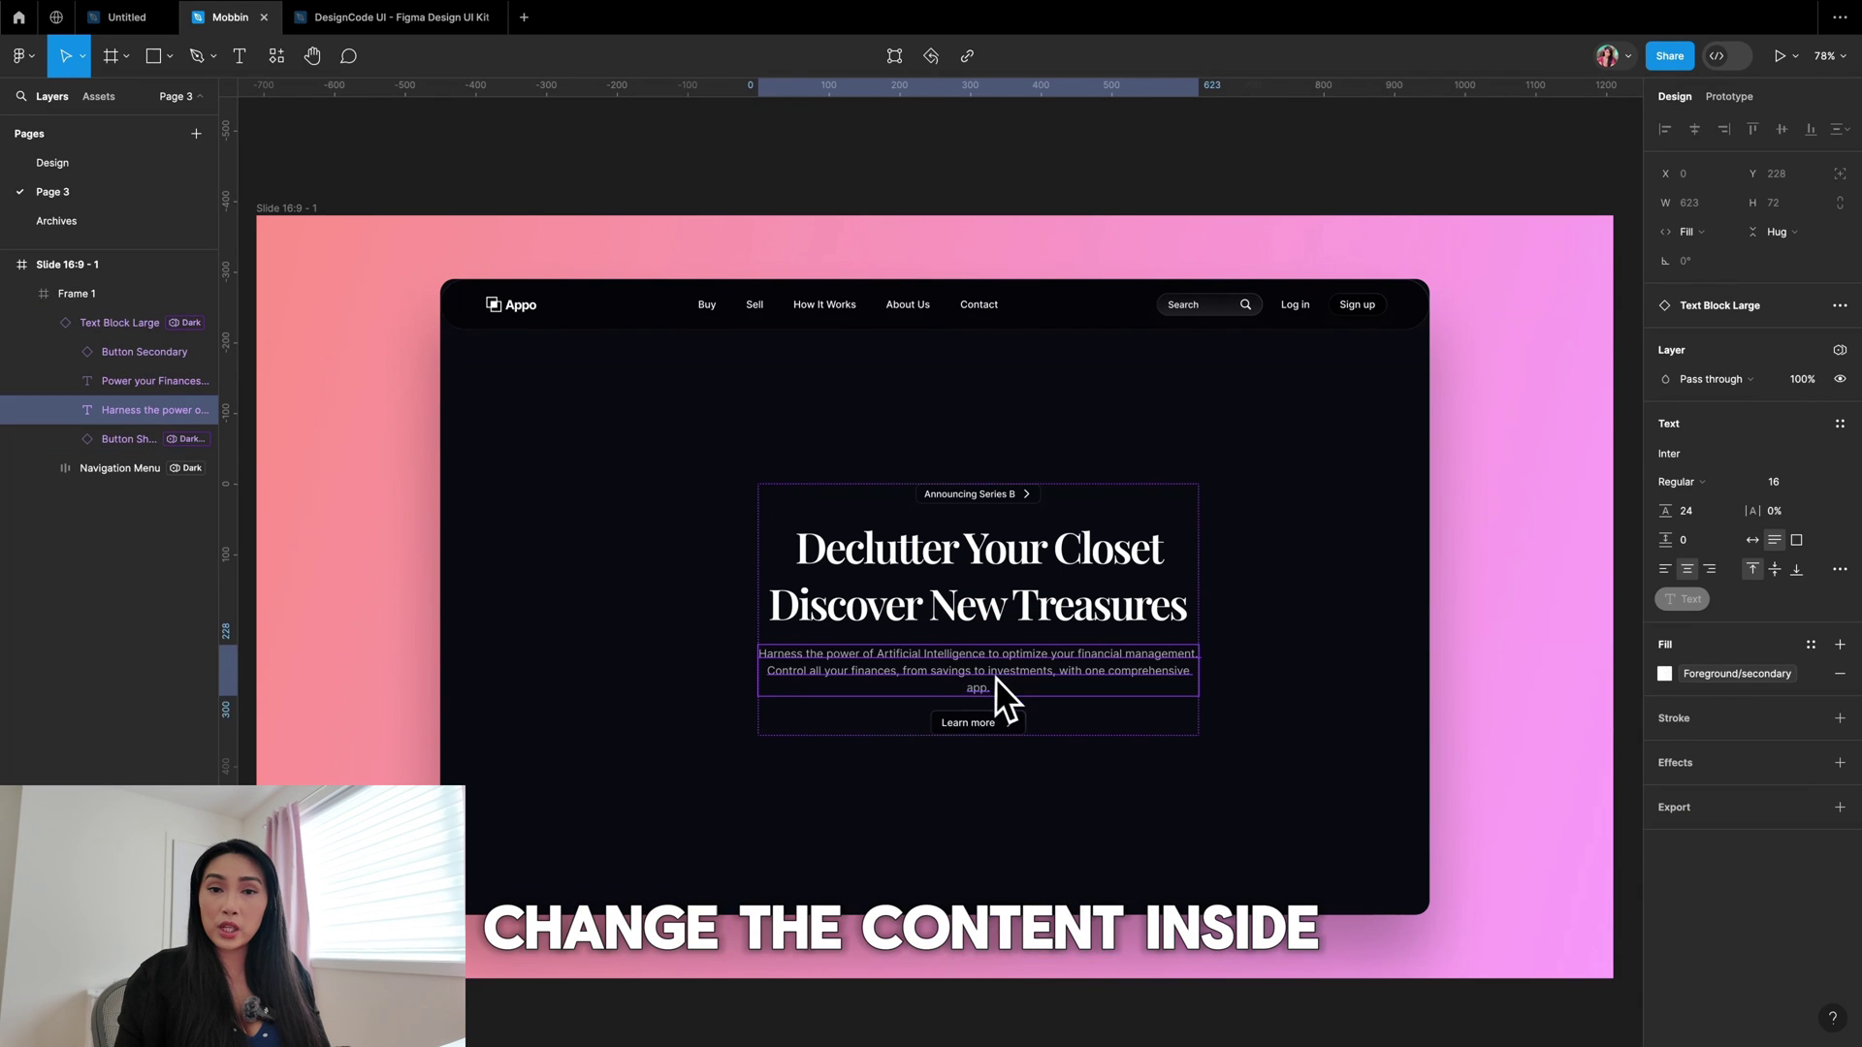
pyautogui.doubleClick(976, 671)
pyautogui.write("Ready to make room for new favorites? Appo makes it effortless to turn your gently used fashion into someone else's treasure. Start selling now and refresh your wardrobe with unique finds.")
pyautogui.press('Escape')
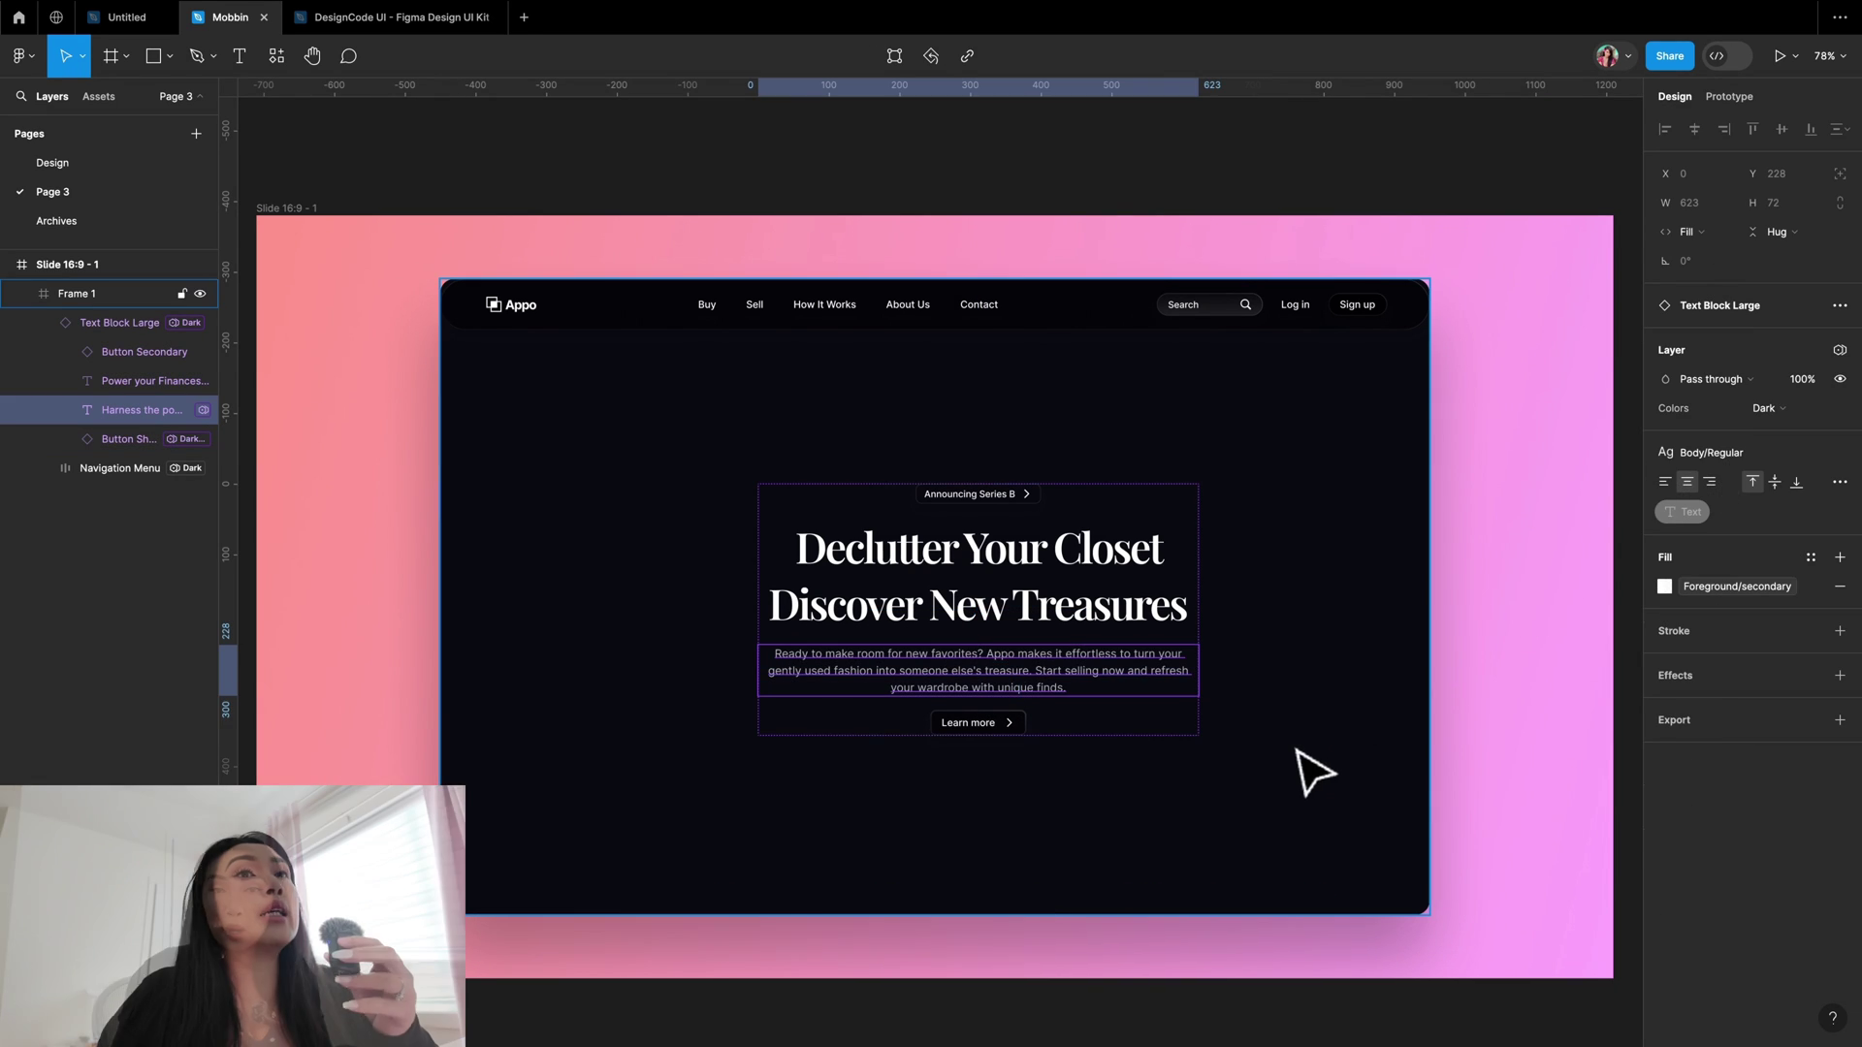
pyautogui.click(1304, 766)
pyautogui.scroll(-1, 1304, 766)
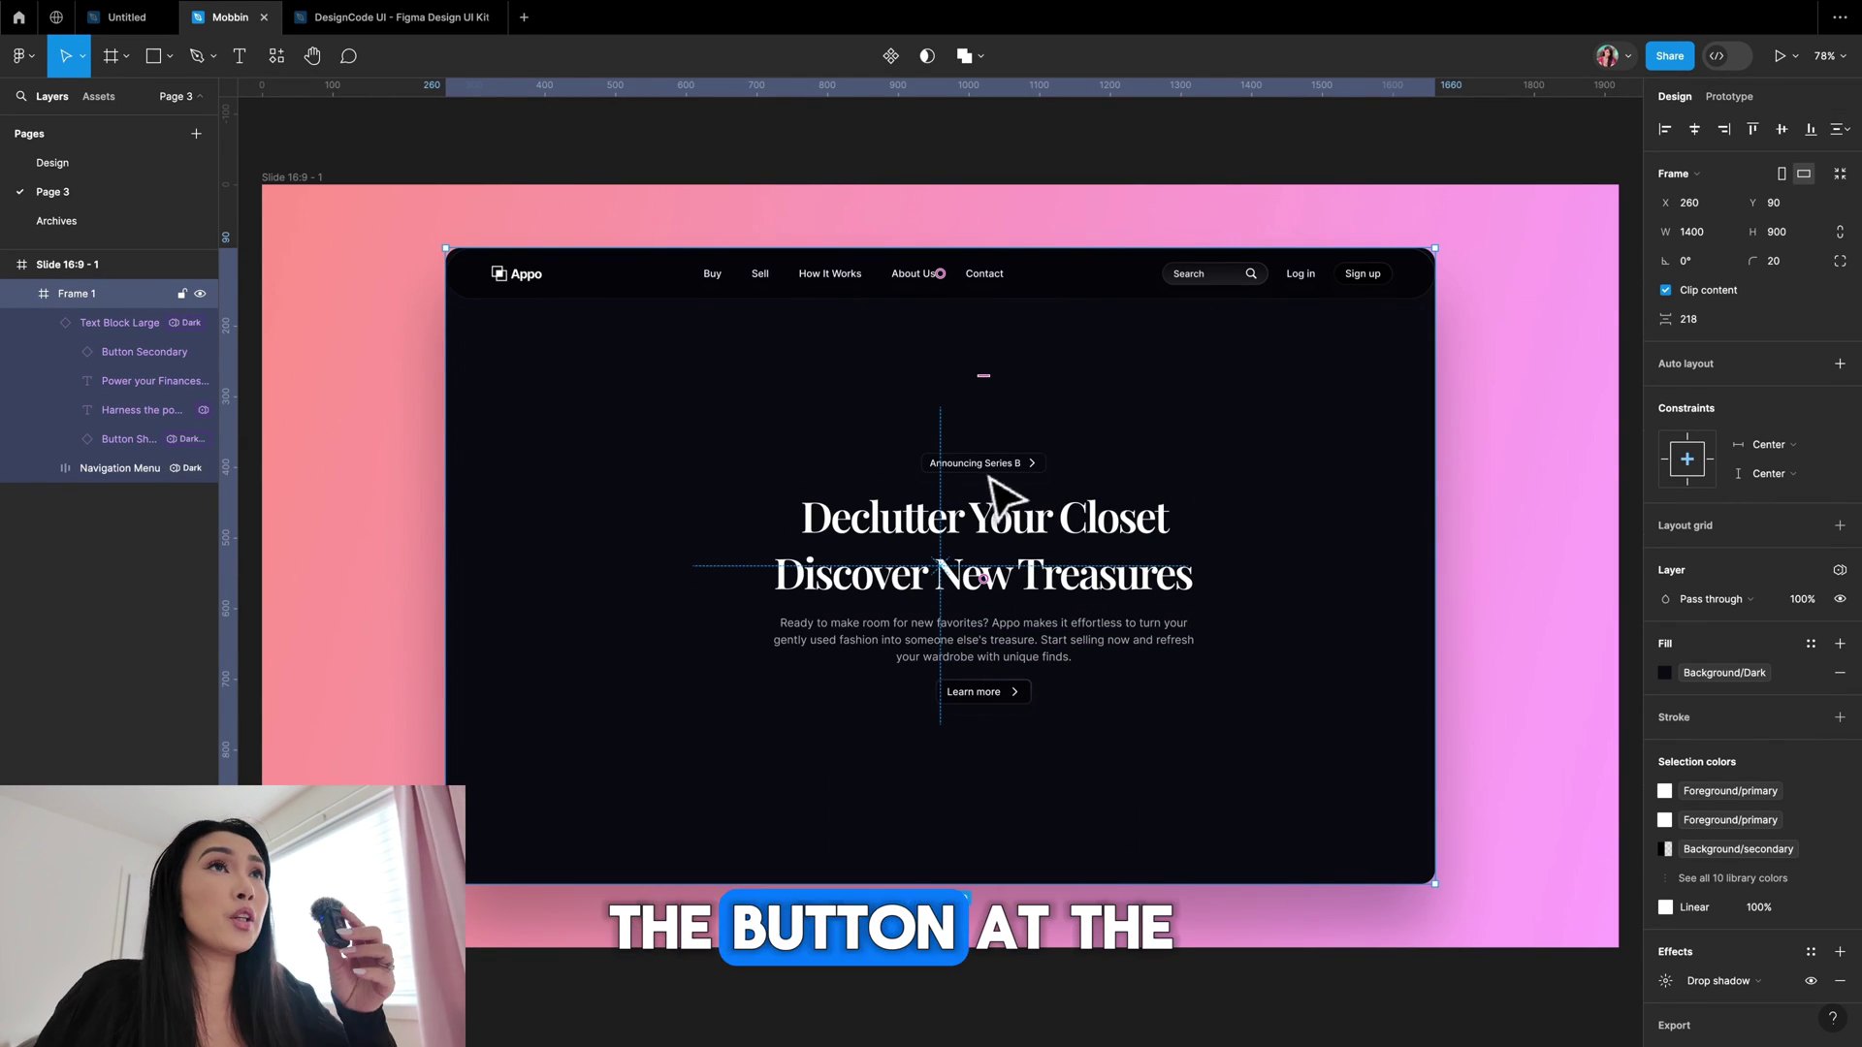
# - Show the left icon and hide the right icon on the "Announcing Series B" secondary button above the title
pyautogui.scroll(8, 990, 477)
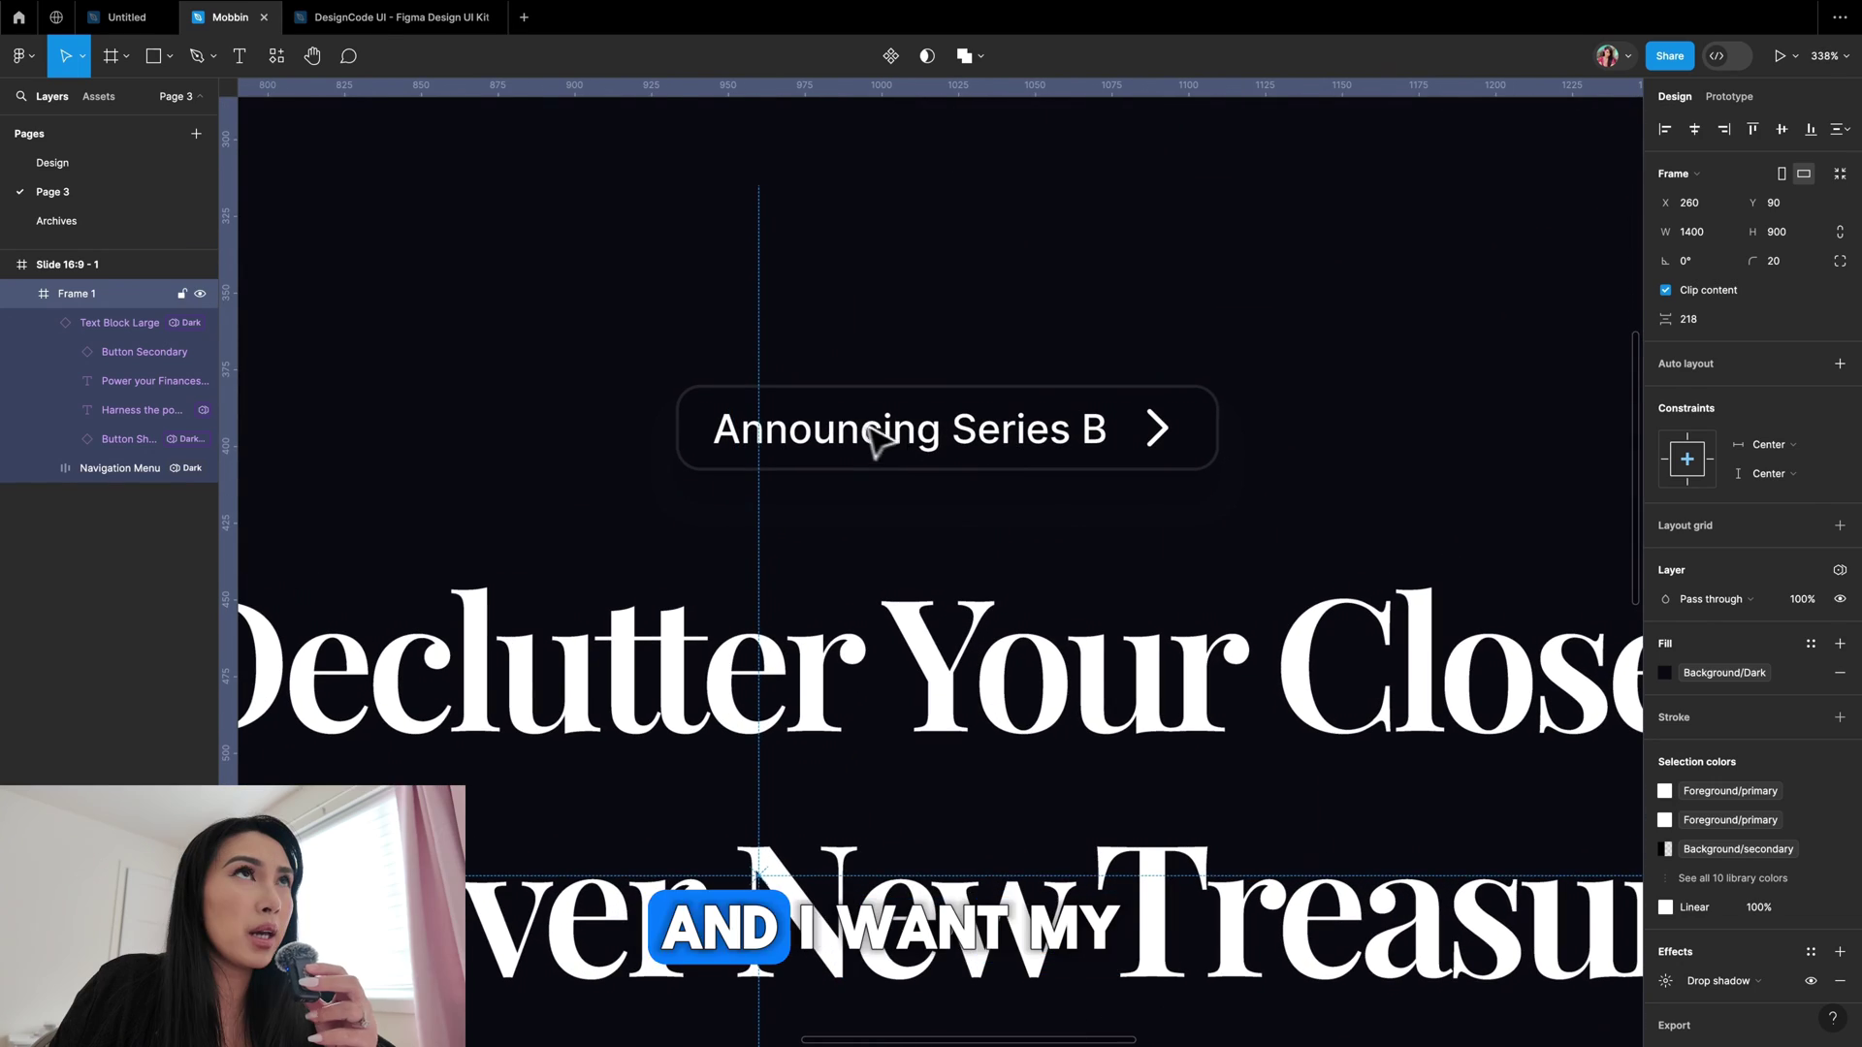
pyautogui.click(873, 441)
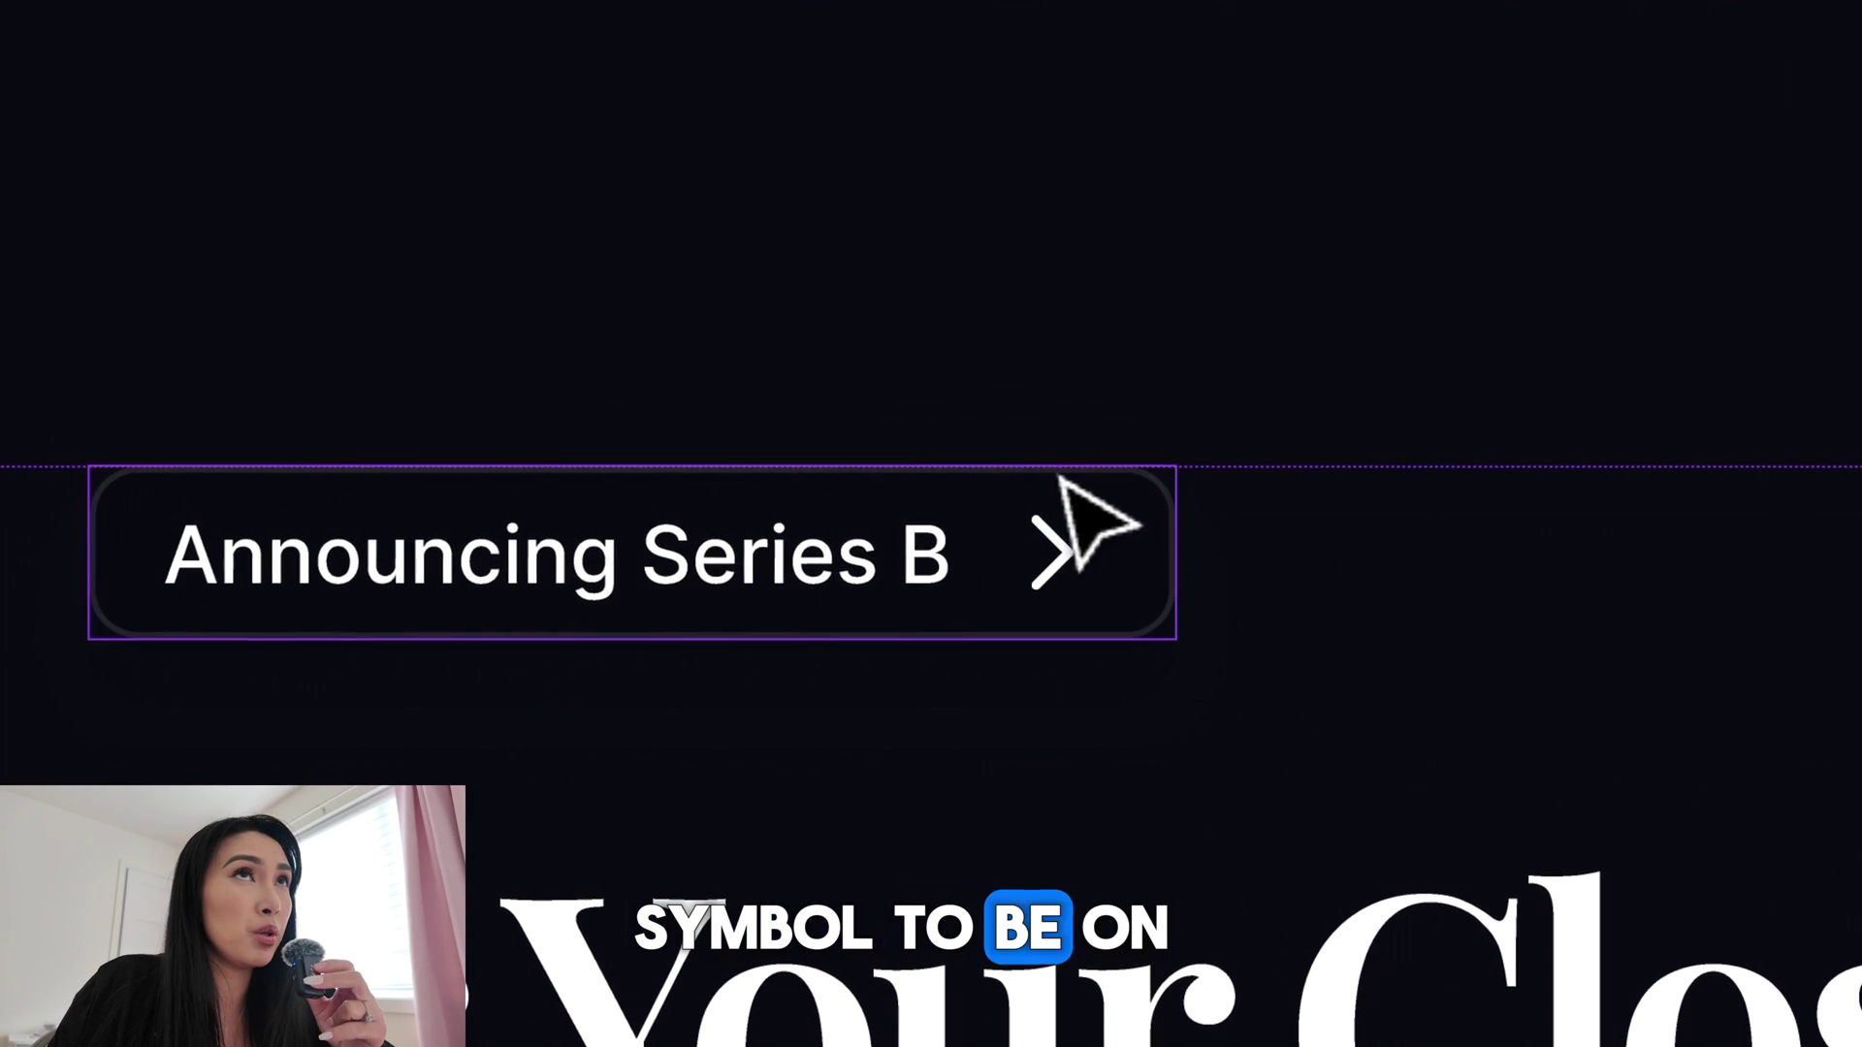
pyautogui.click(1669, 543)
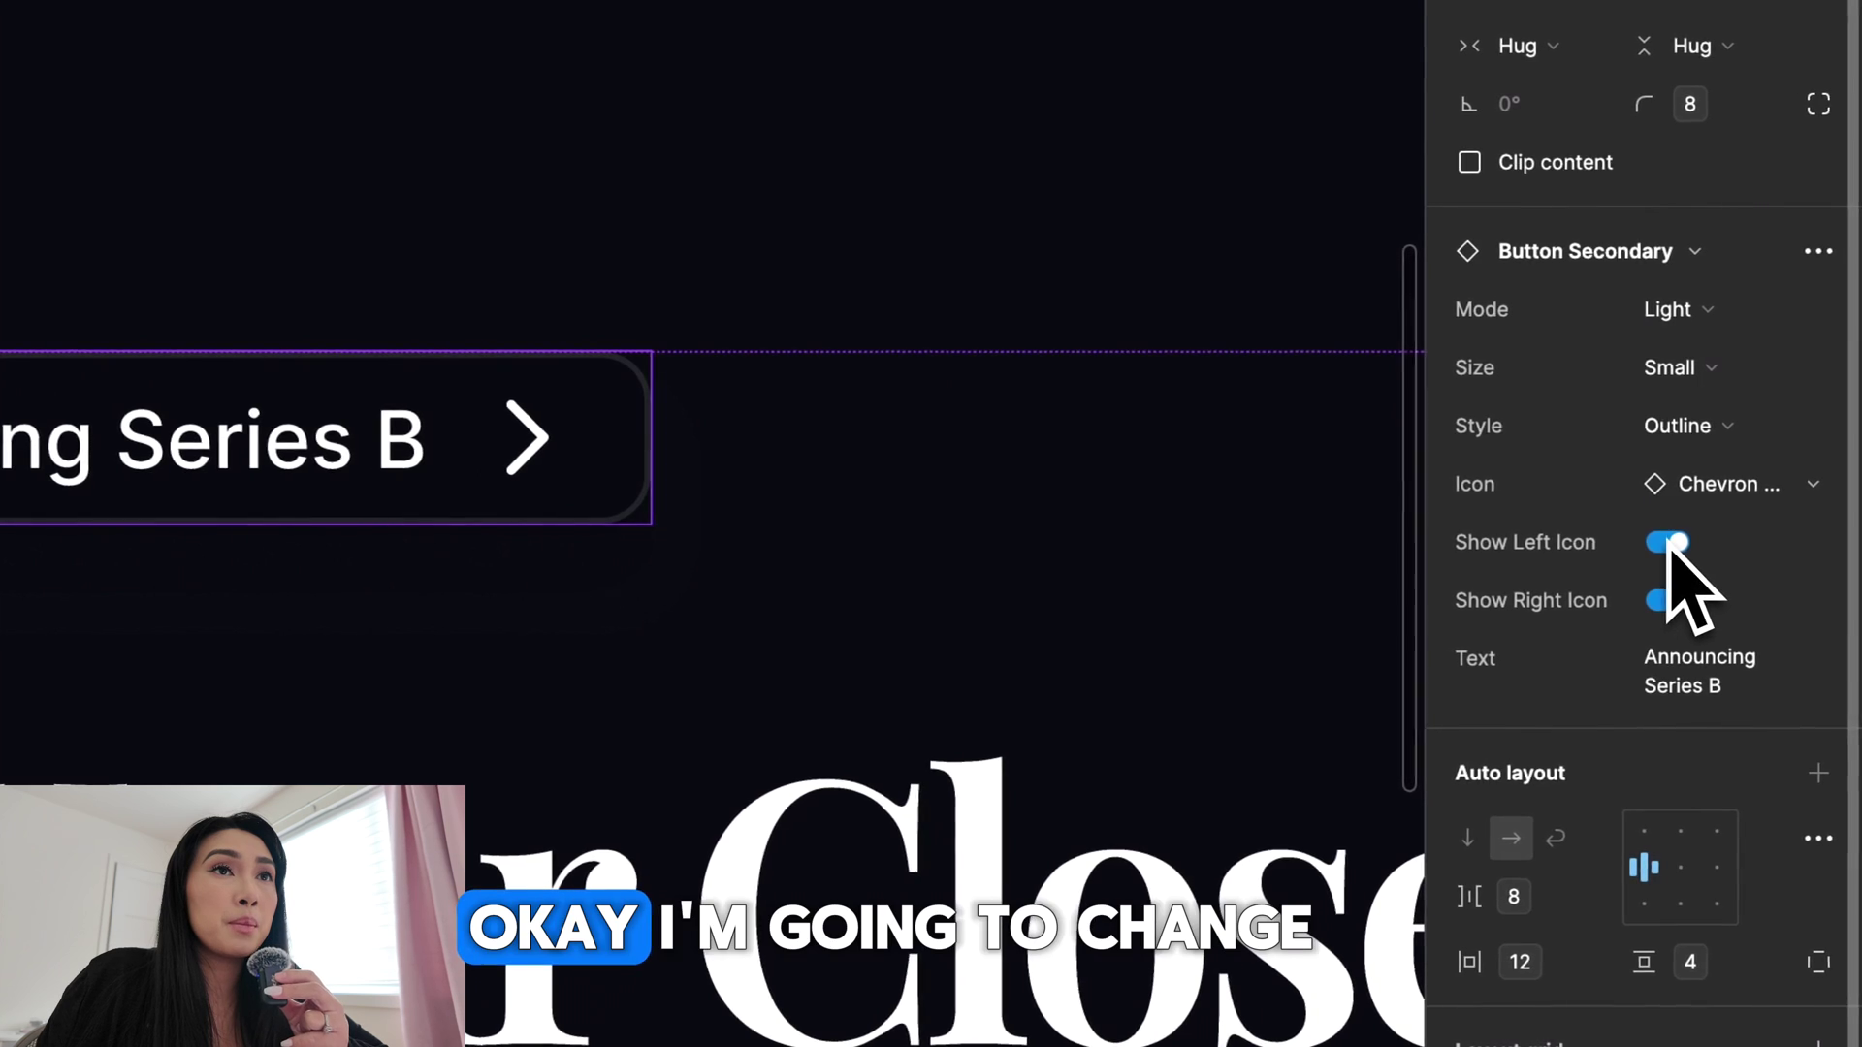
pyautogui.click(1663, 601)
# - Change the label of the small button above the title to "New Finds Weekly, Selling Made Simple"
pyautogui.doubleClick(55, 454)
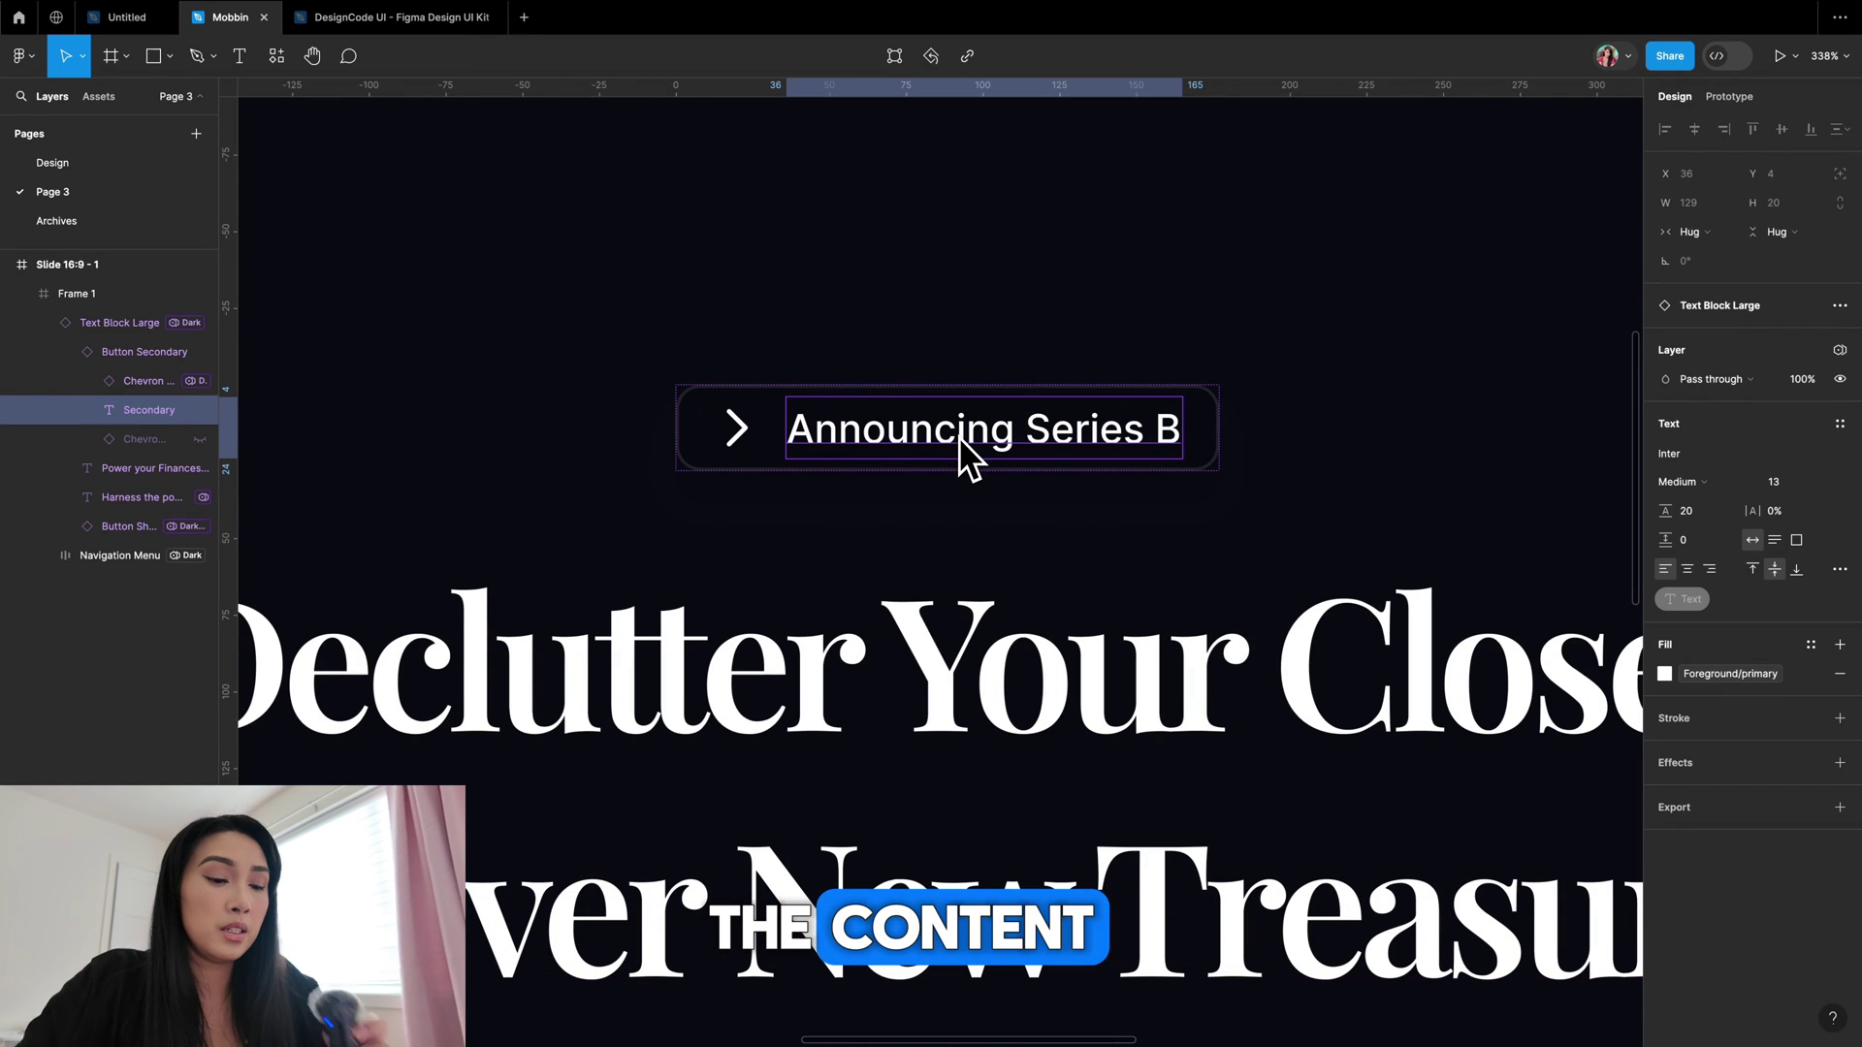
pyautogui.press('Return')
pyautogui.write('New Finds Weekly, S')
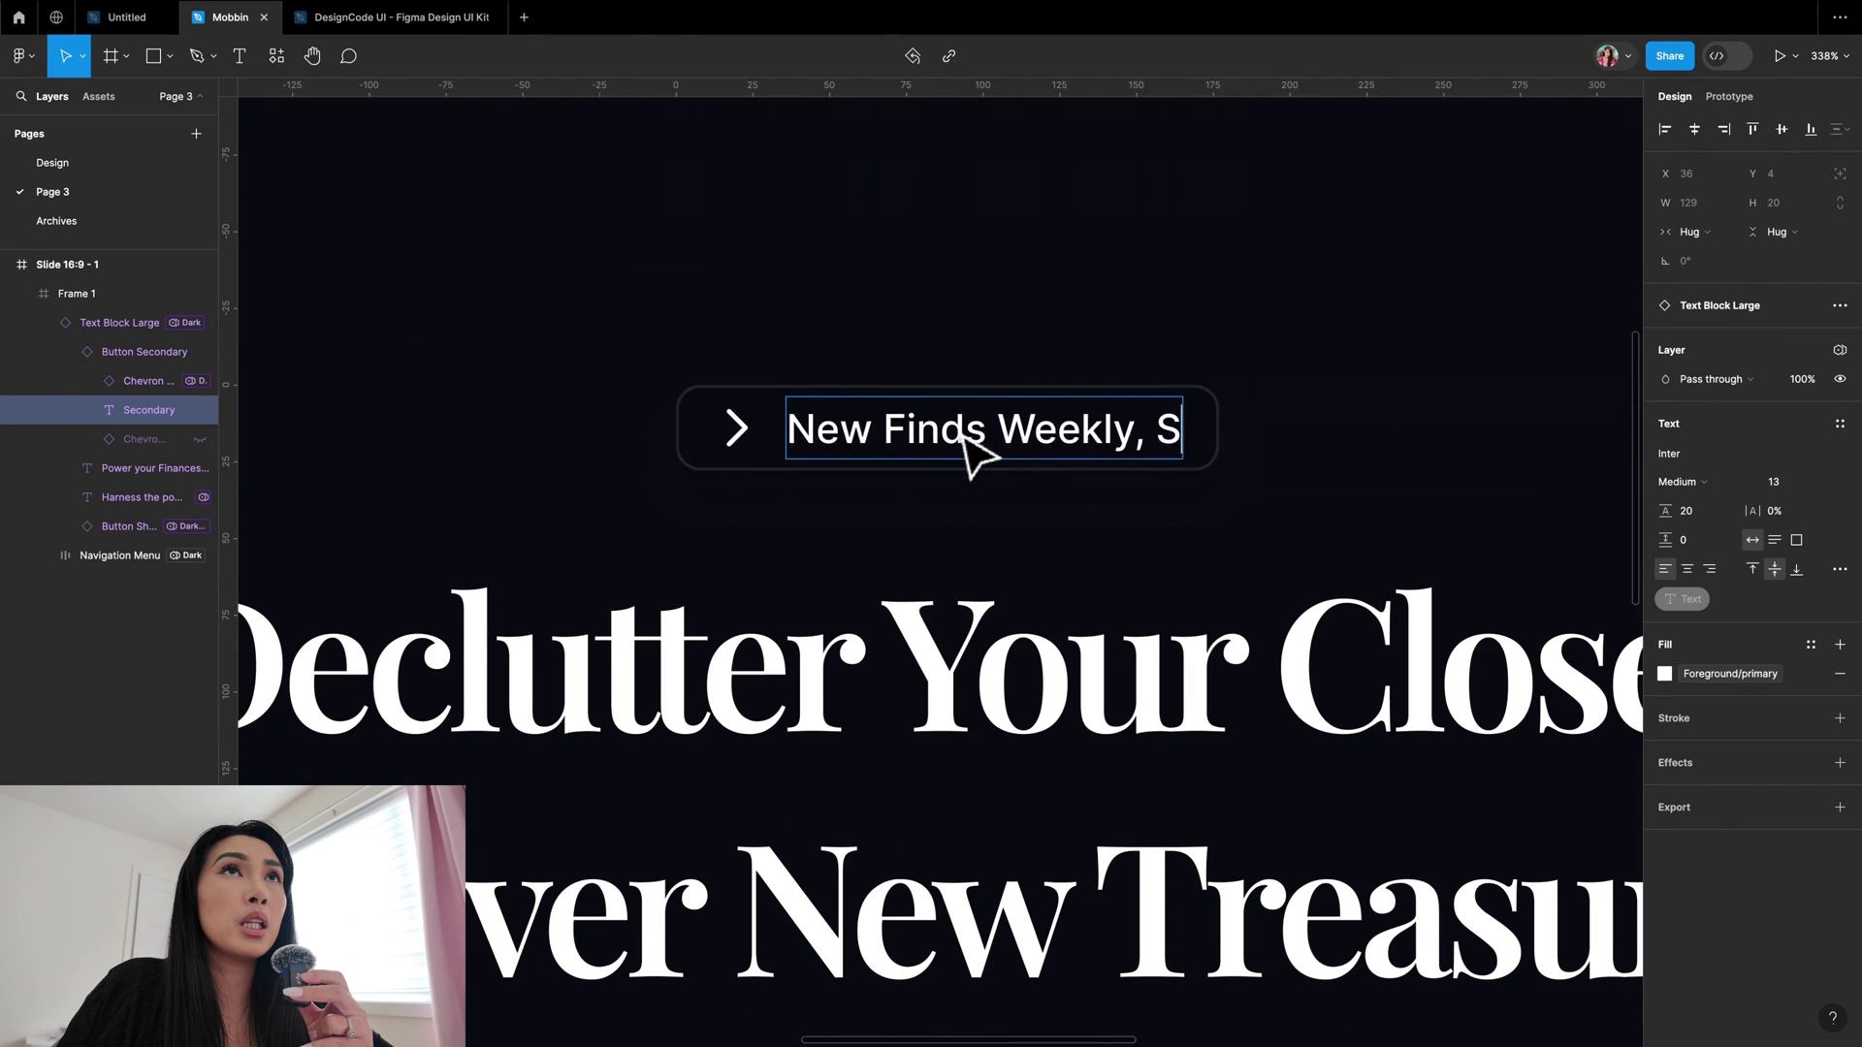
pyautogui.write('elling Made Simple')
pyautogui.press('Escape')
pyautogui.press('Escape')
# - Swap the small button's icon for Diamond from all libraries and set its Mode to Dark
pyautogui.click(1798, 452)
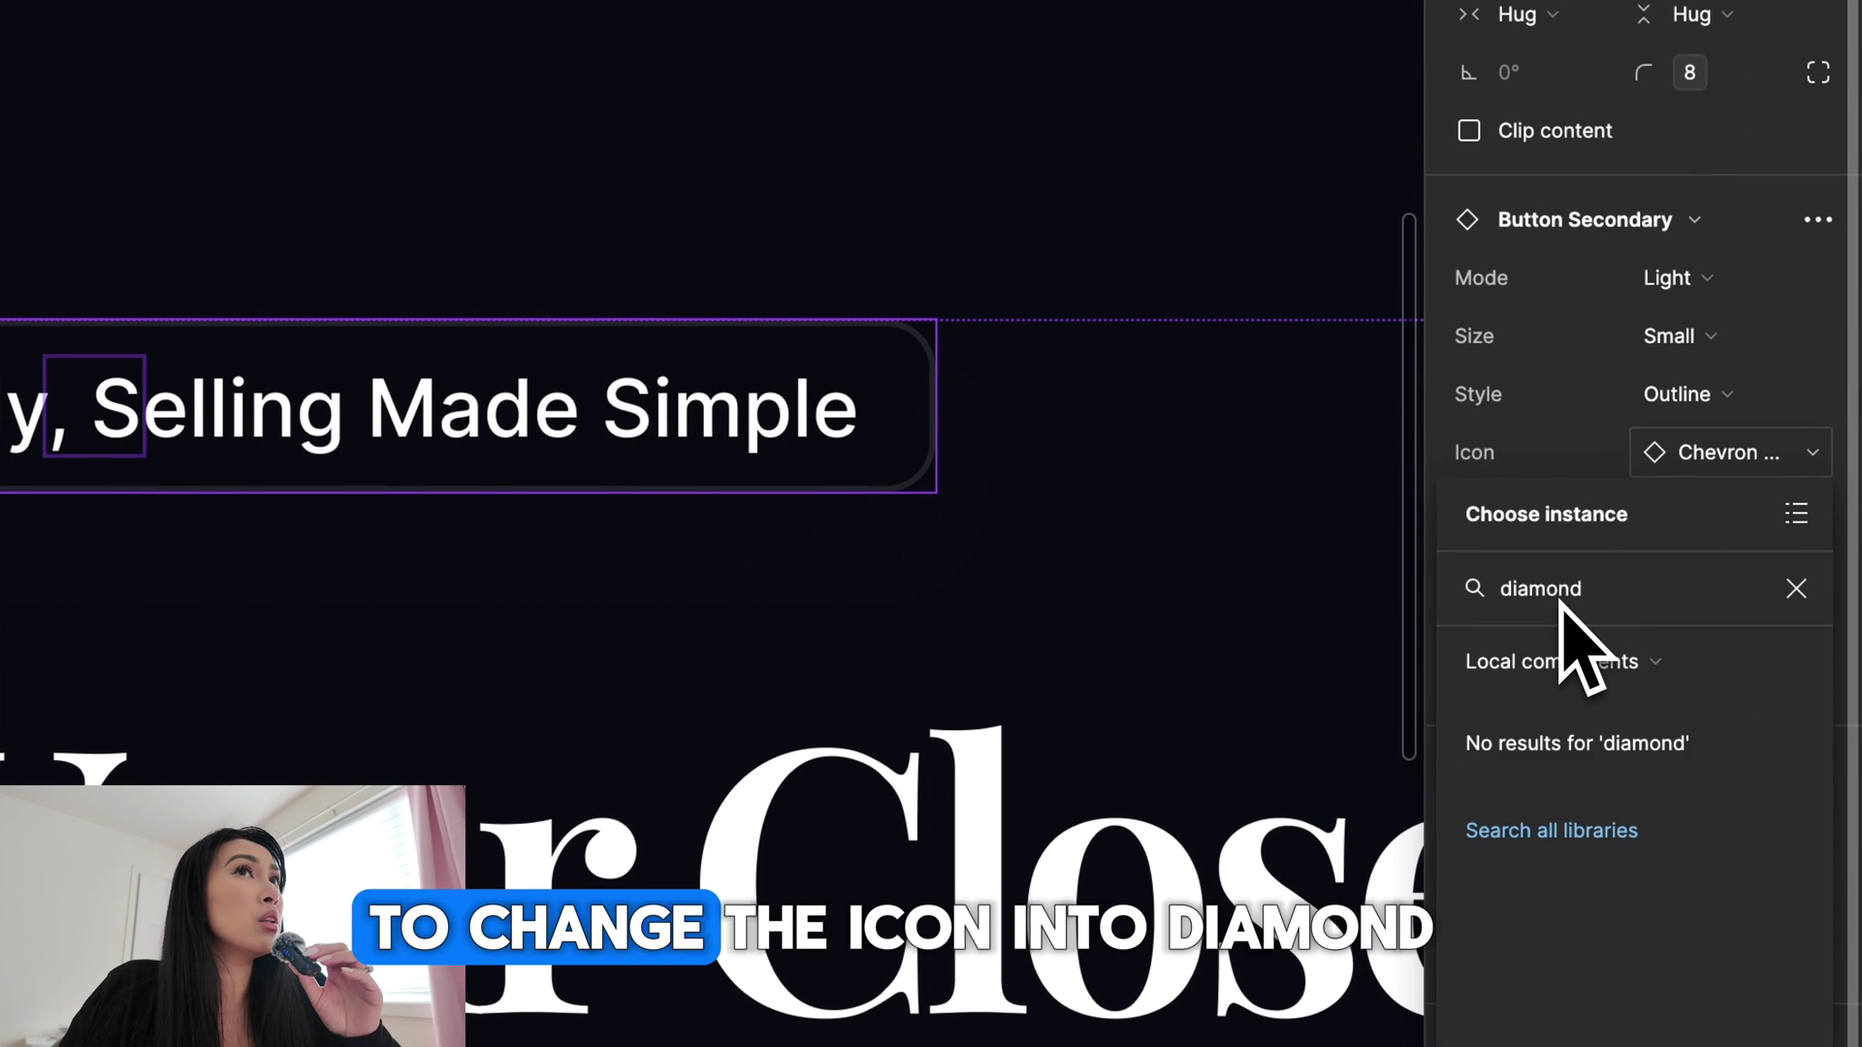
pyautogui.click(1551, 830)
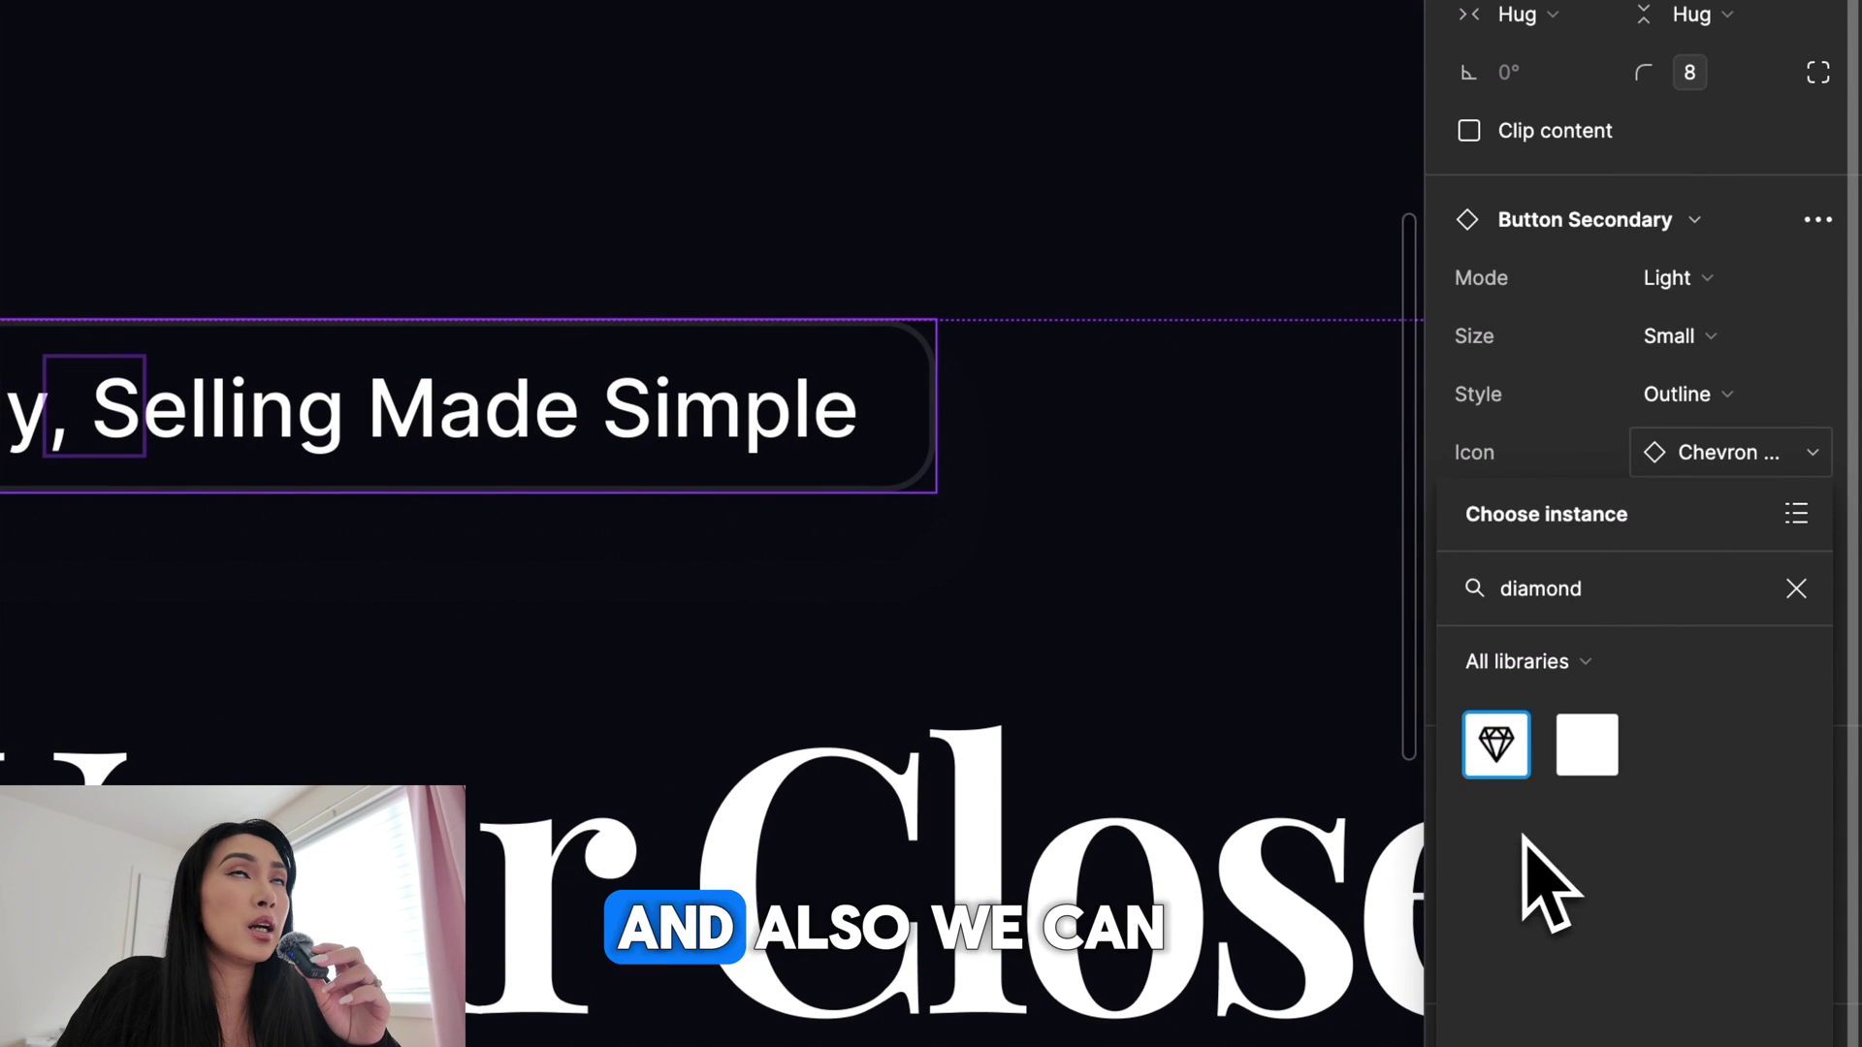
pyautogui.click(1496, 742)
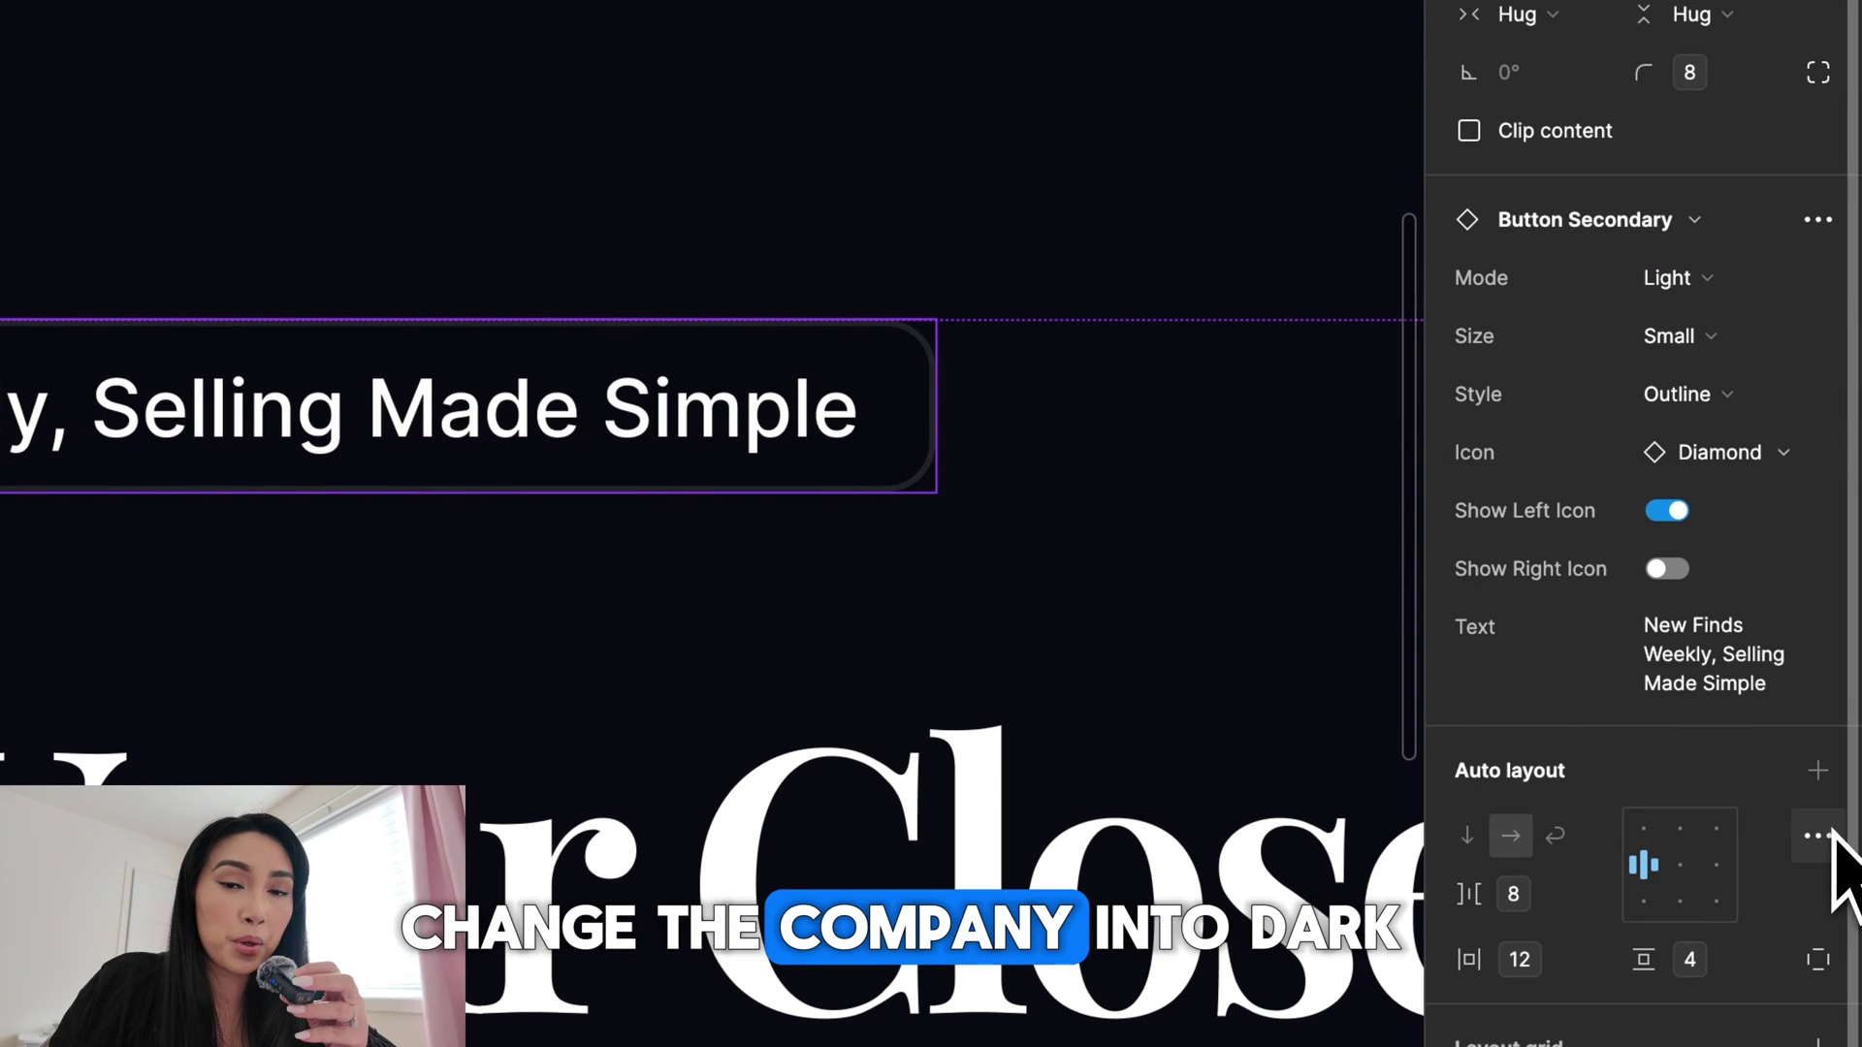
pyautogui.click(1668, 278)
pyautogui.click(1639, 321)
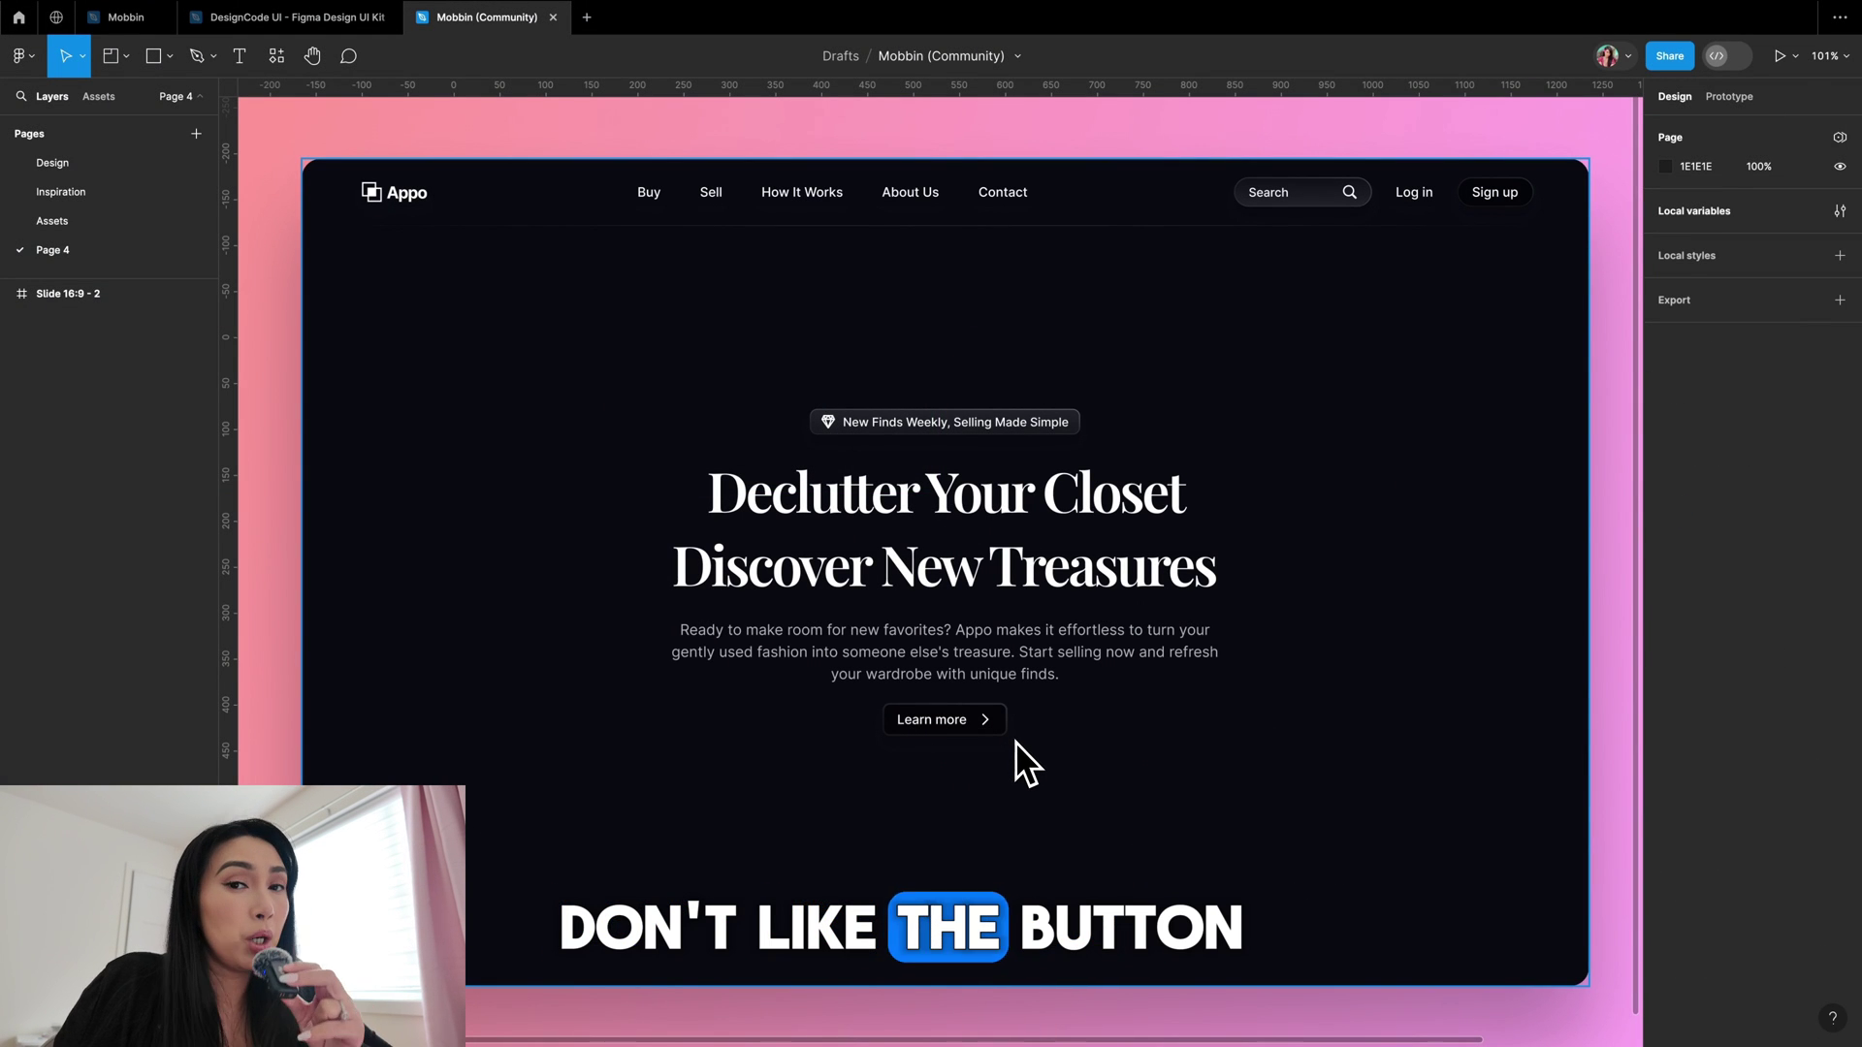
# - Pick out the gradient Shop Now button from the Buttons section of the Mobbin (Community) Assets page
pyautogui.click(58, 227)
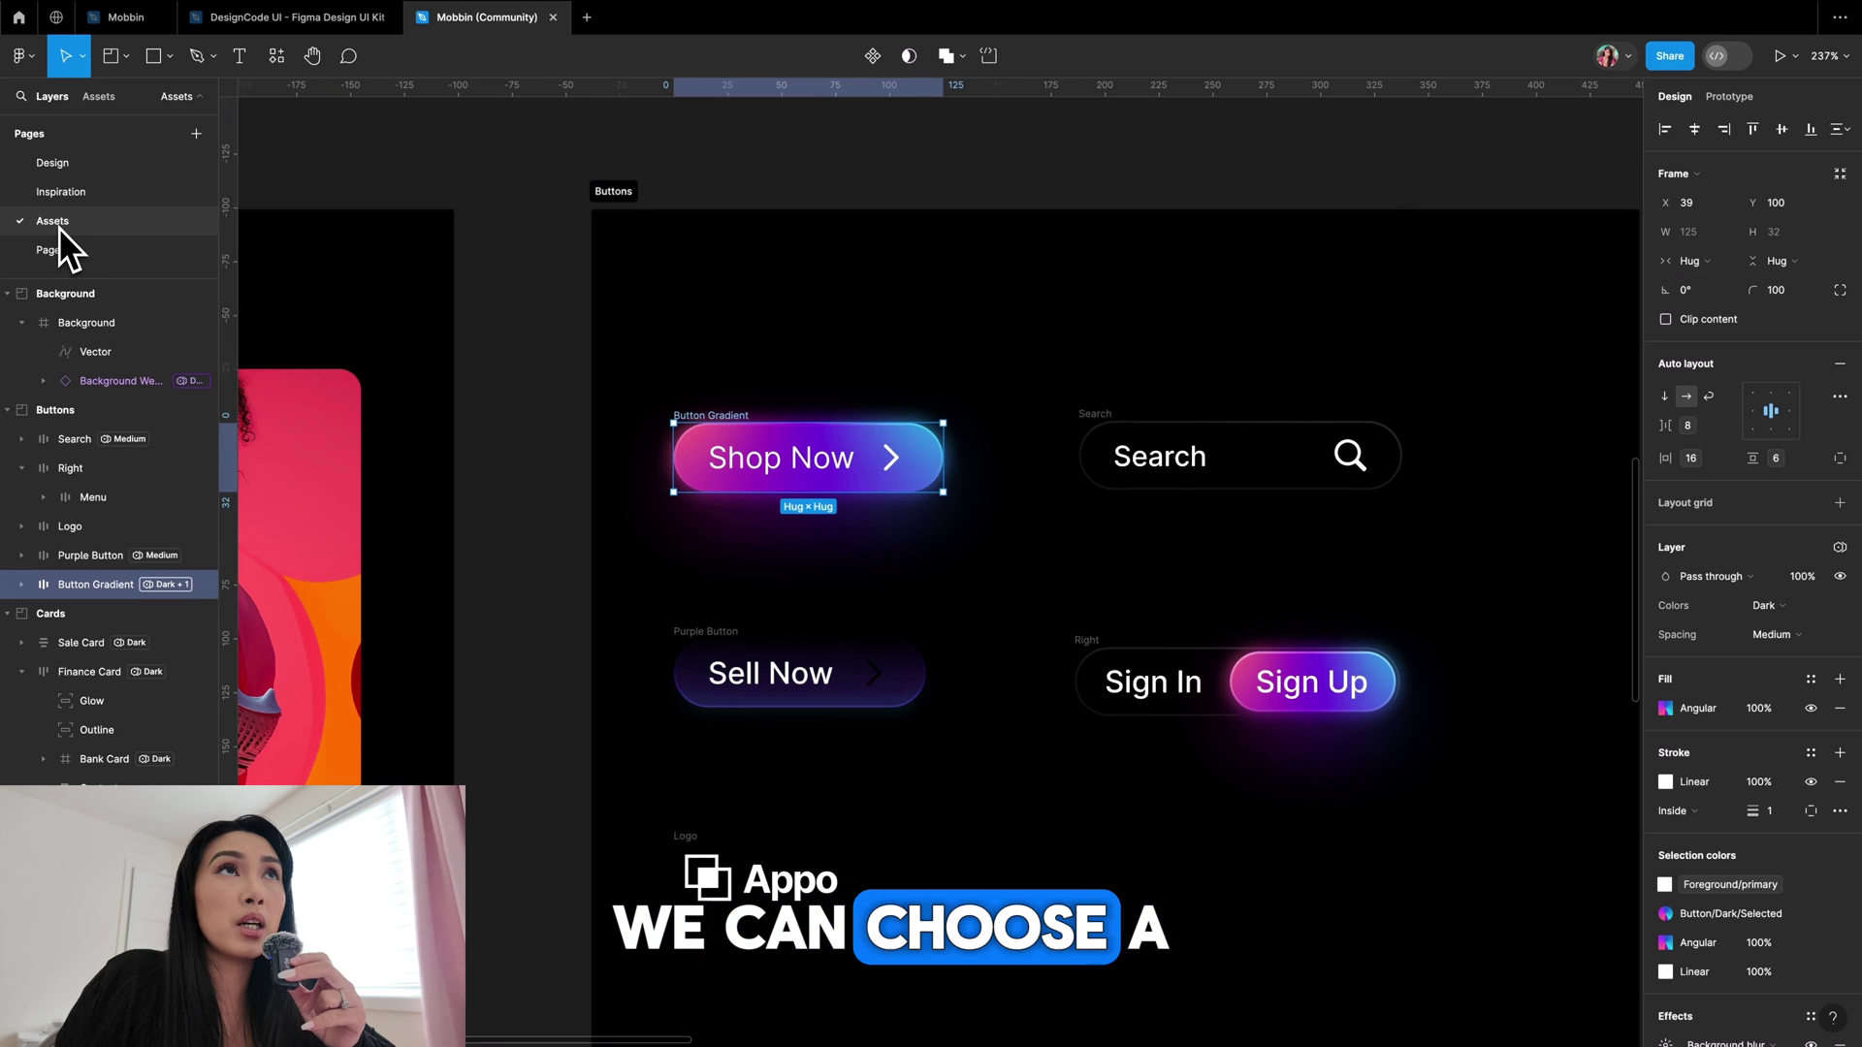
pyautogui.click(916, 551)
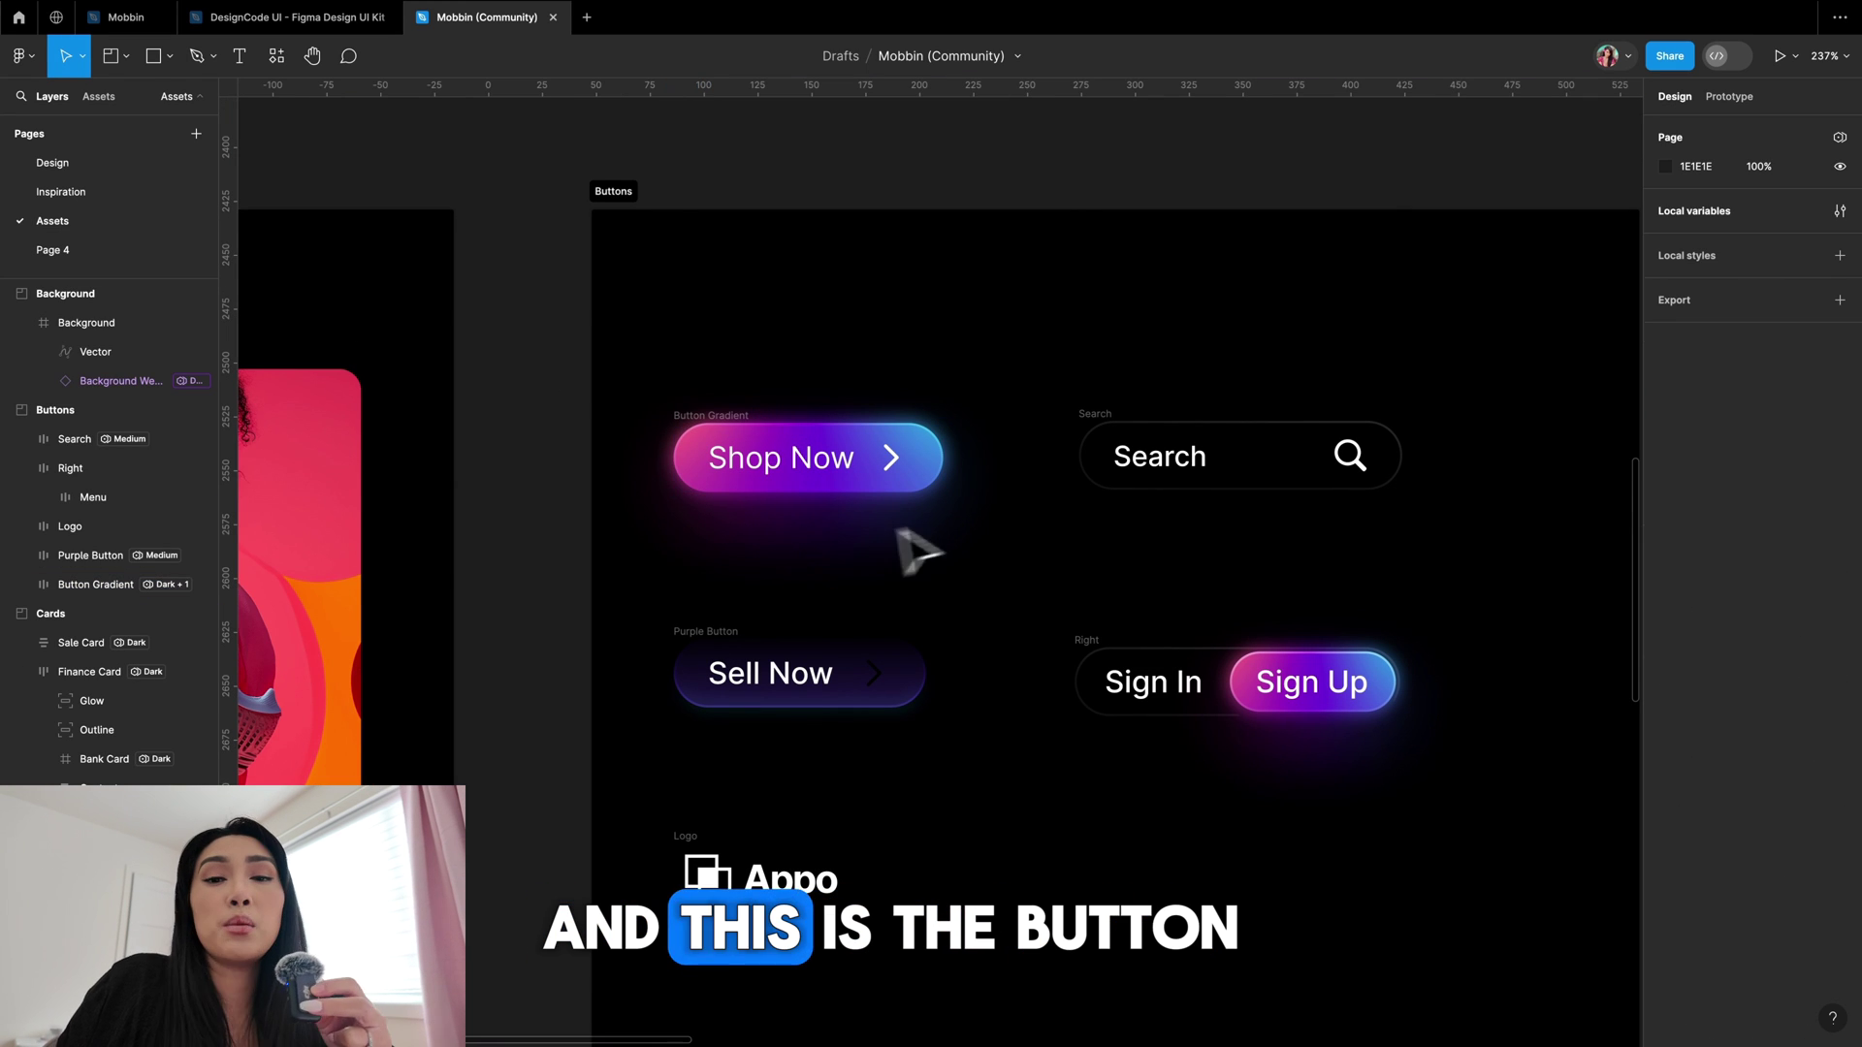
pyautogui.click(683, 426)
pyautogui.rightClick(686, 417)
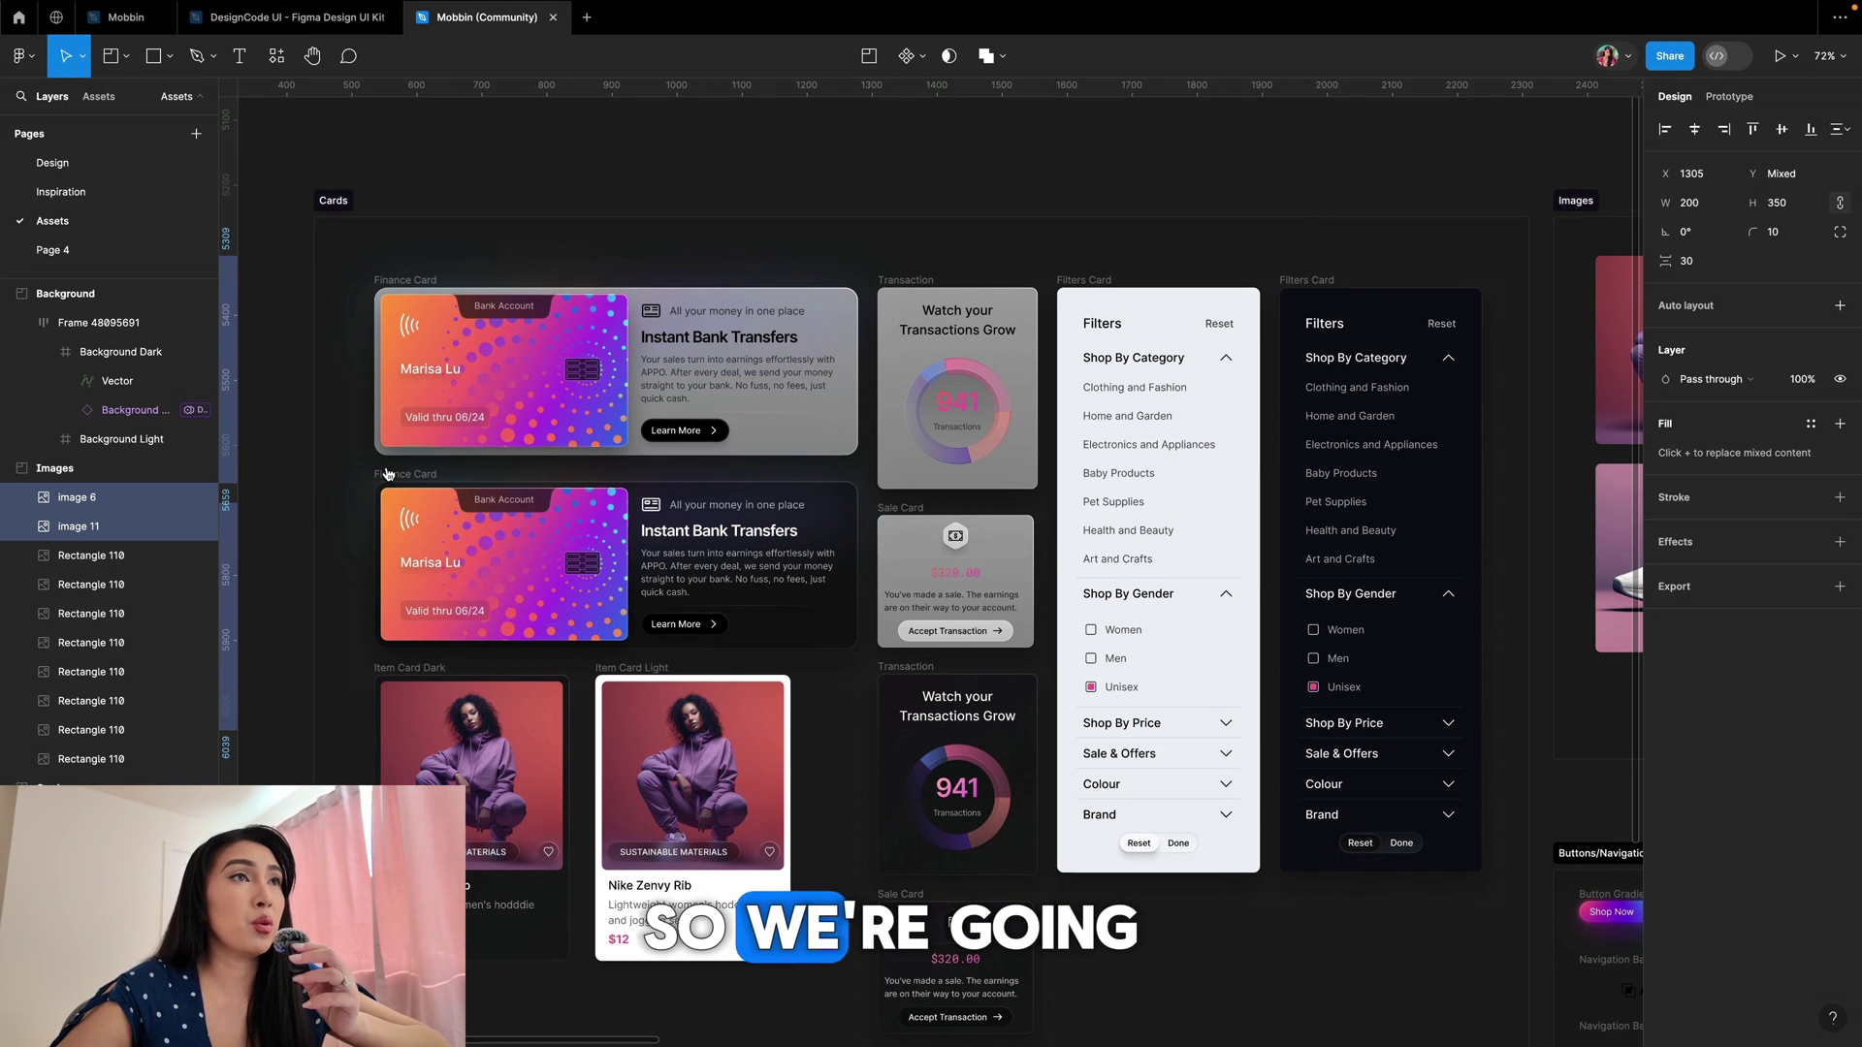
# - Select the dark Finance Card together with the dark Transaction card in the Cards section of the Assets page
pyautogui.click(408, 476)
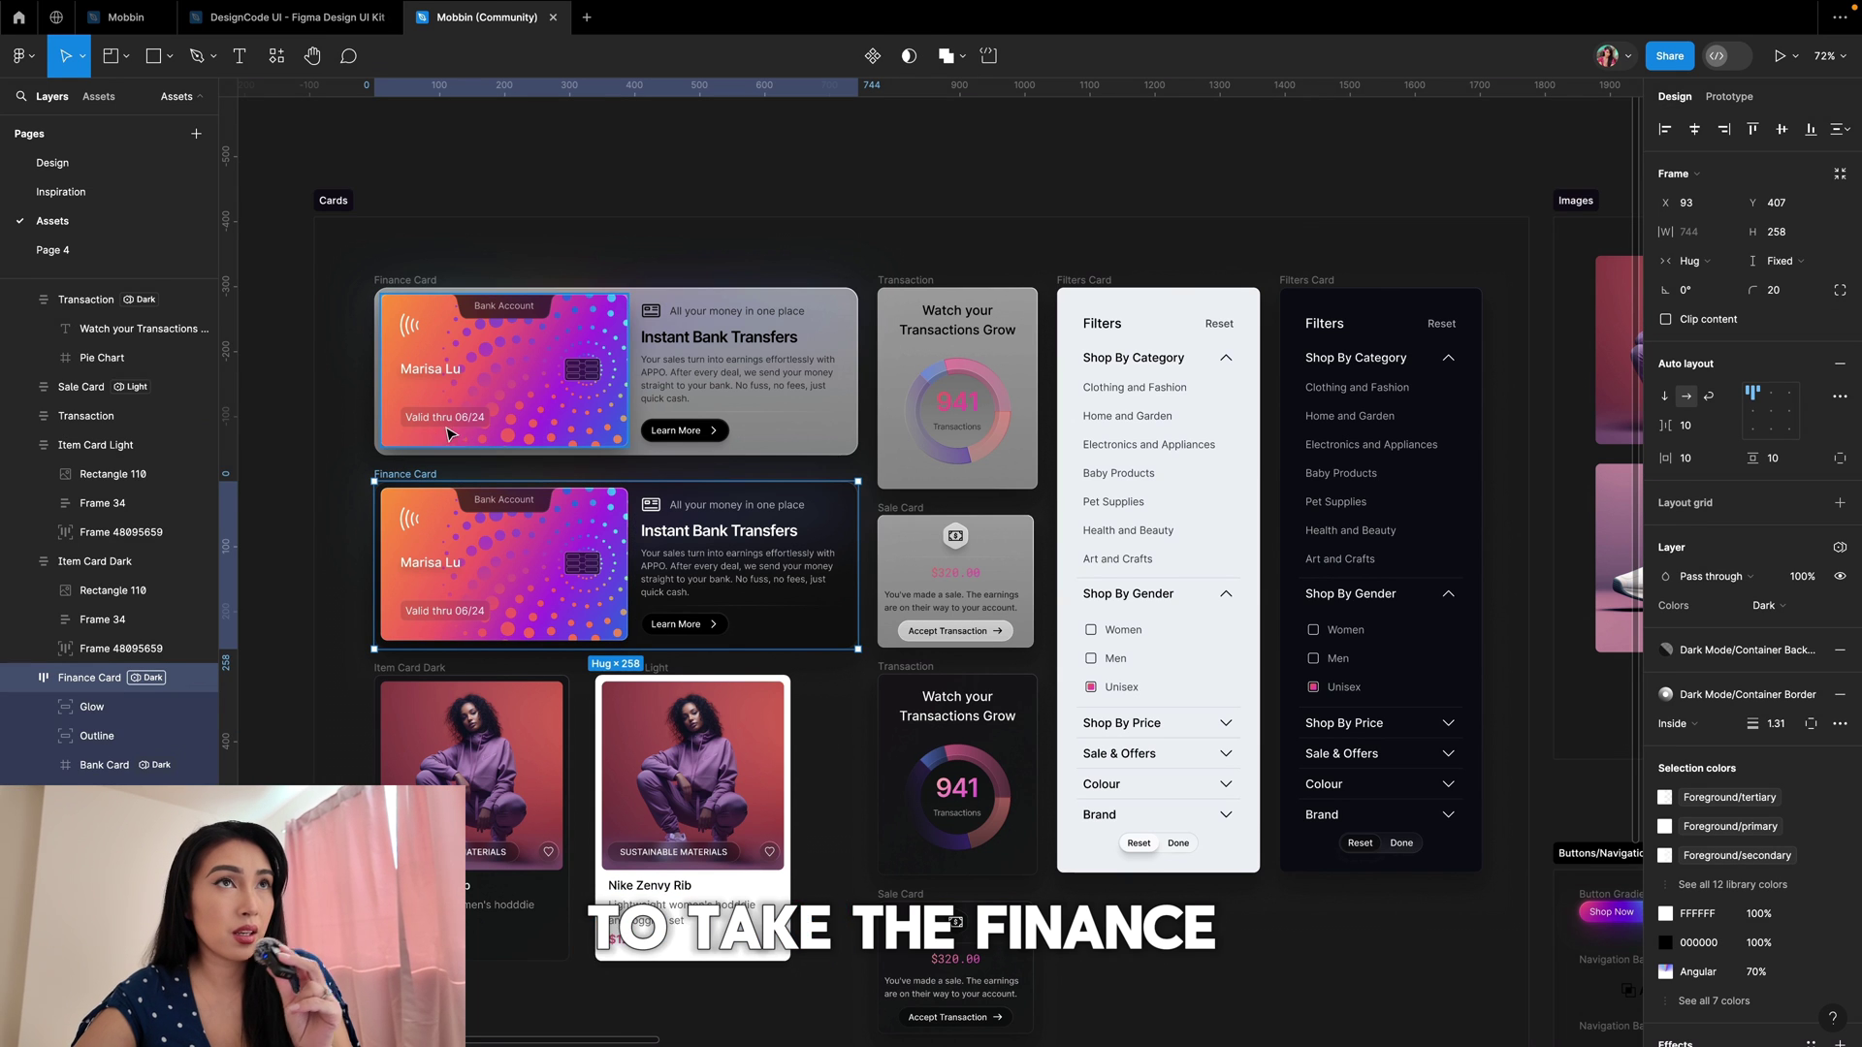
pyautogui.keyDown('shift'); pyautogui.click(921, 669); pyautogui.keyUp('shift')
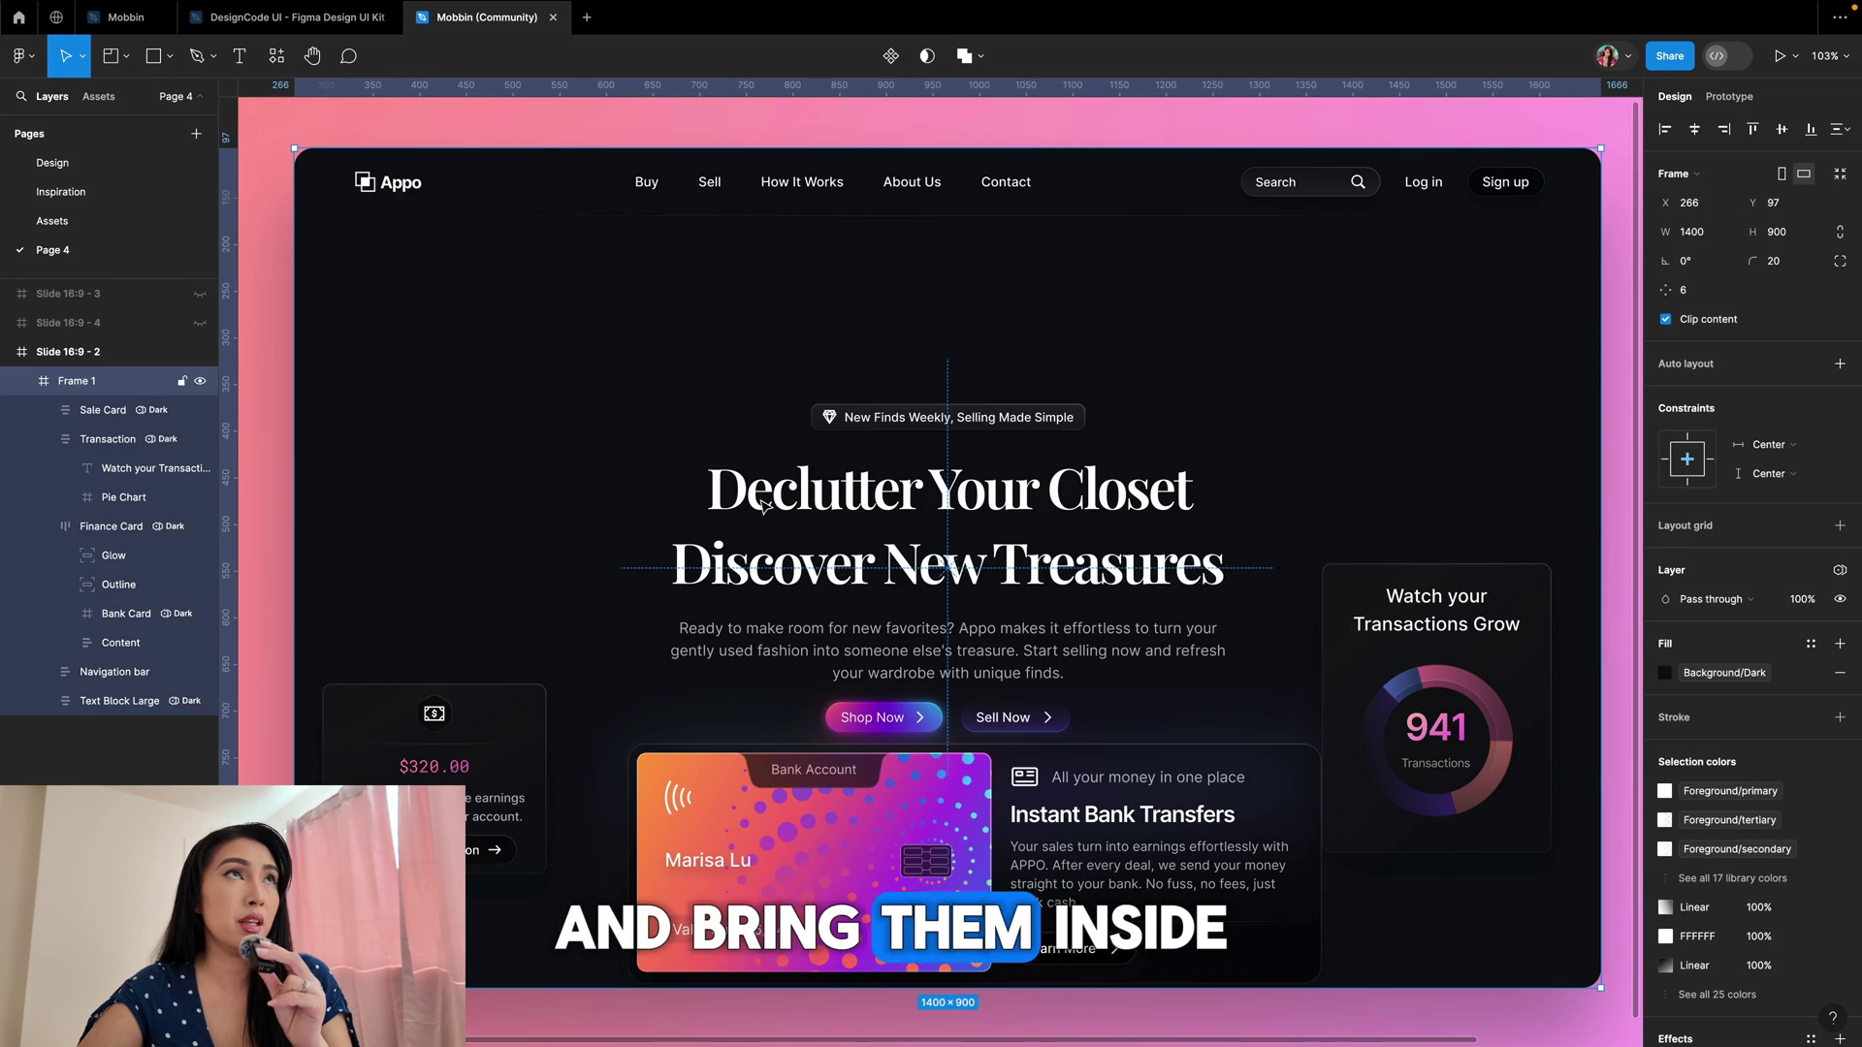
# - Move the hero text block up until it sits 80 px below the navigation bar
pyautogui.click(912, 553)
pyautogui.press('alt')
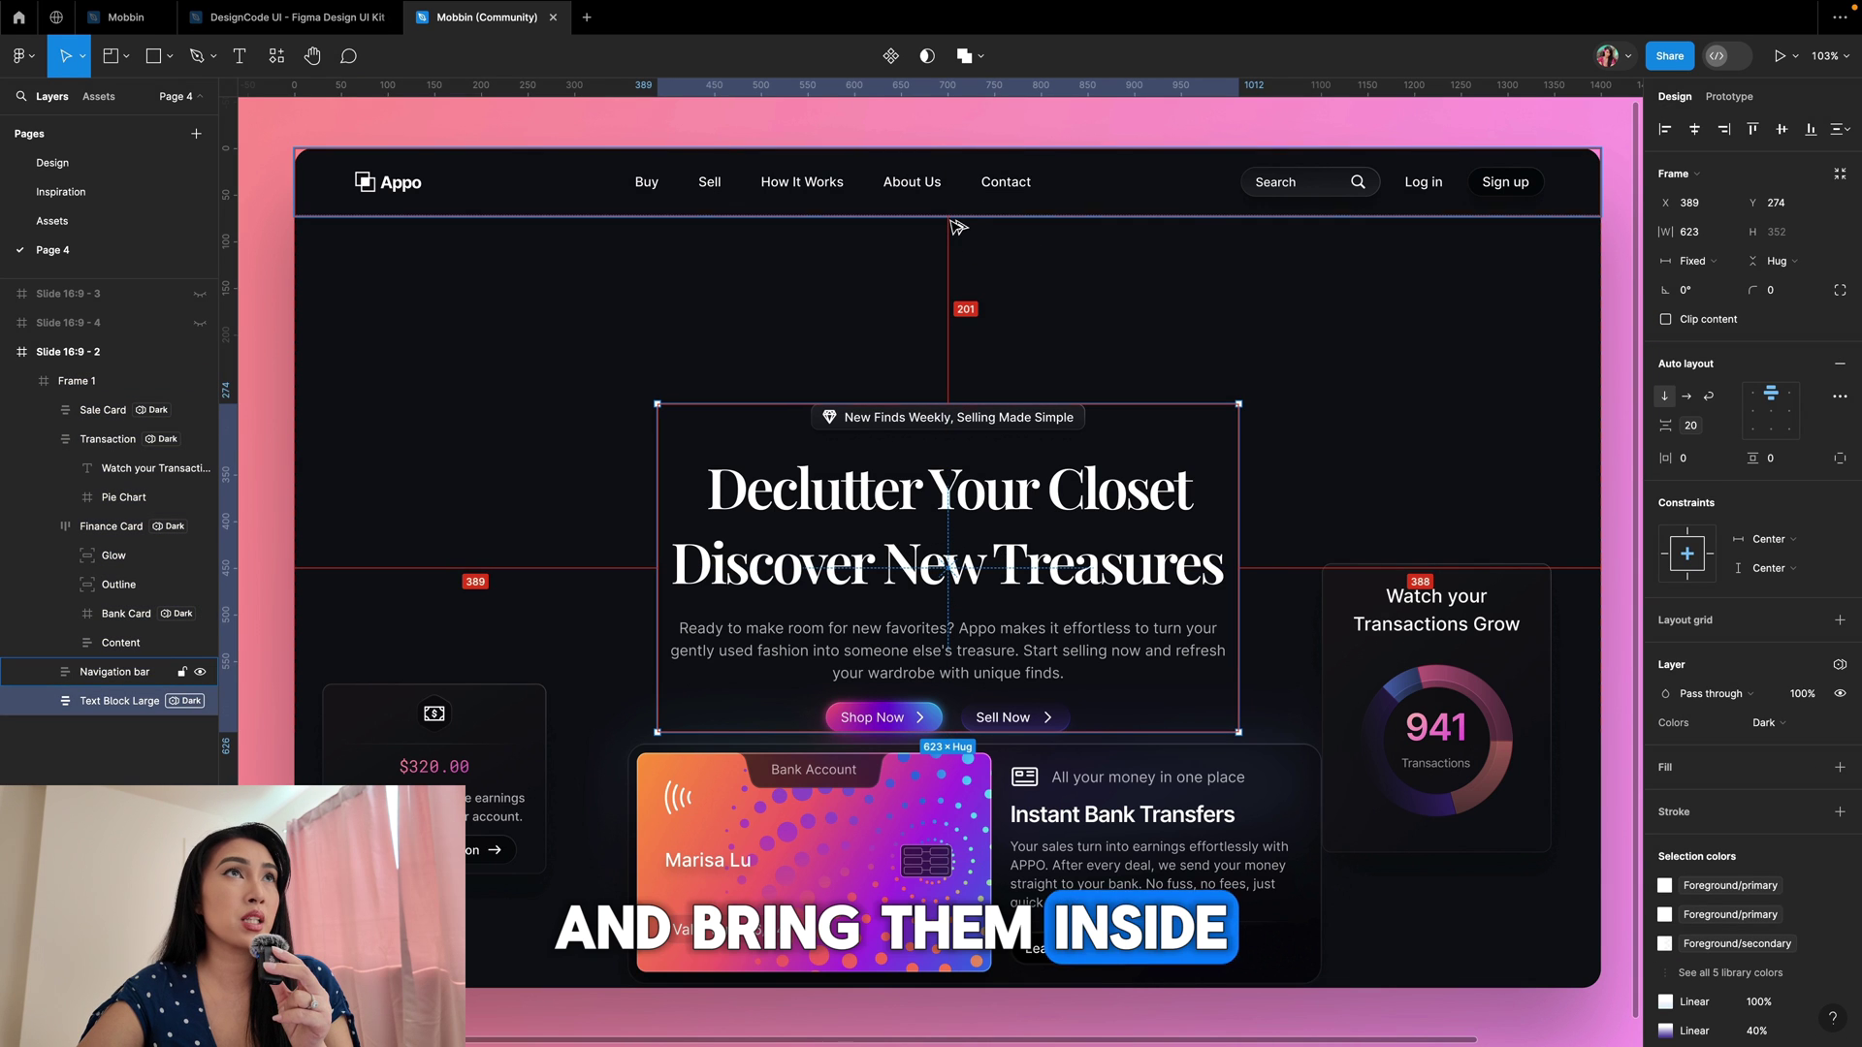
pyautogui.hotkey('shift', 'Up')
pyautogui.hotkey('shift', 'Up')
pyautogui.hotkey('shift', 'Up')
pyautogui.hotkey('shift', 'Up')
pyautogui.hotkey('shift', 'Up')
pyautogui.hotkey('shift', 'Up')
pyautogui.hotkey('shift', 'Up')
pyautogui.hotkey('shift', 'Up')
pyautogui.hotkey('shift', 'Up')
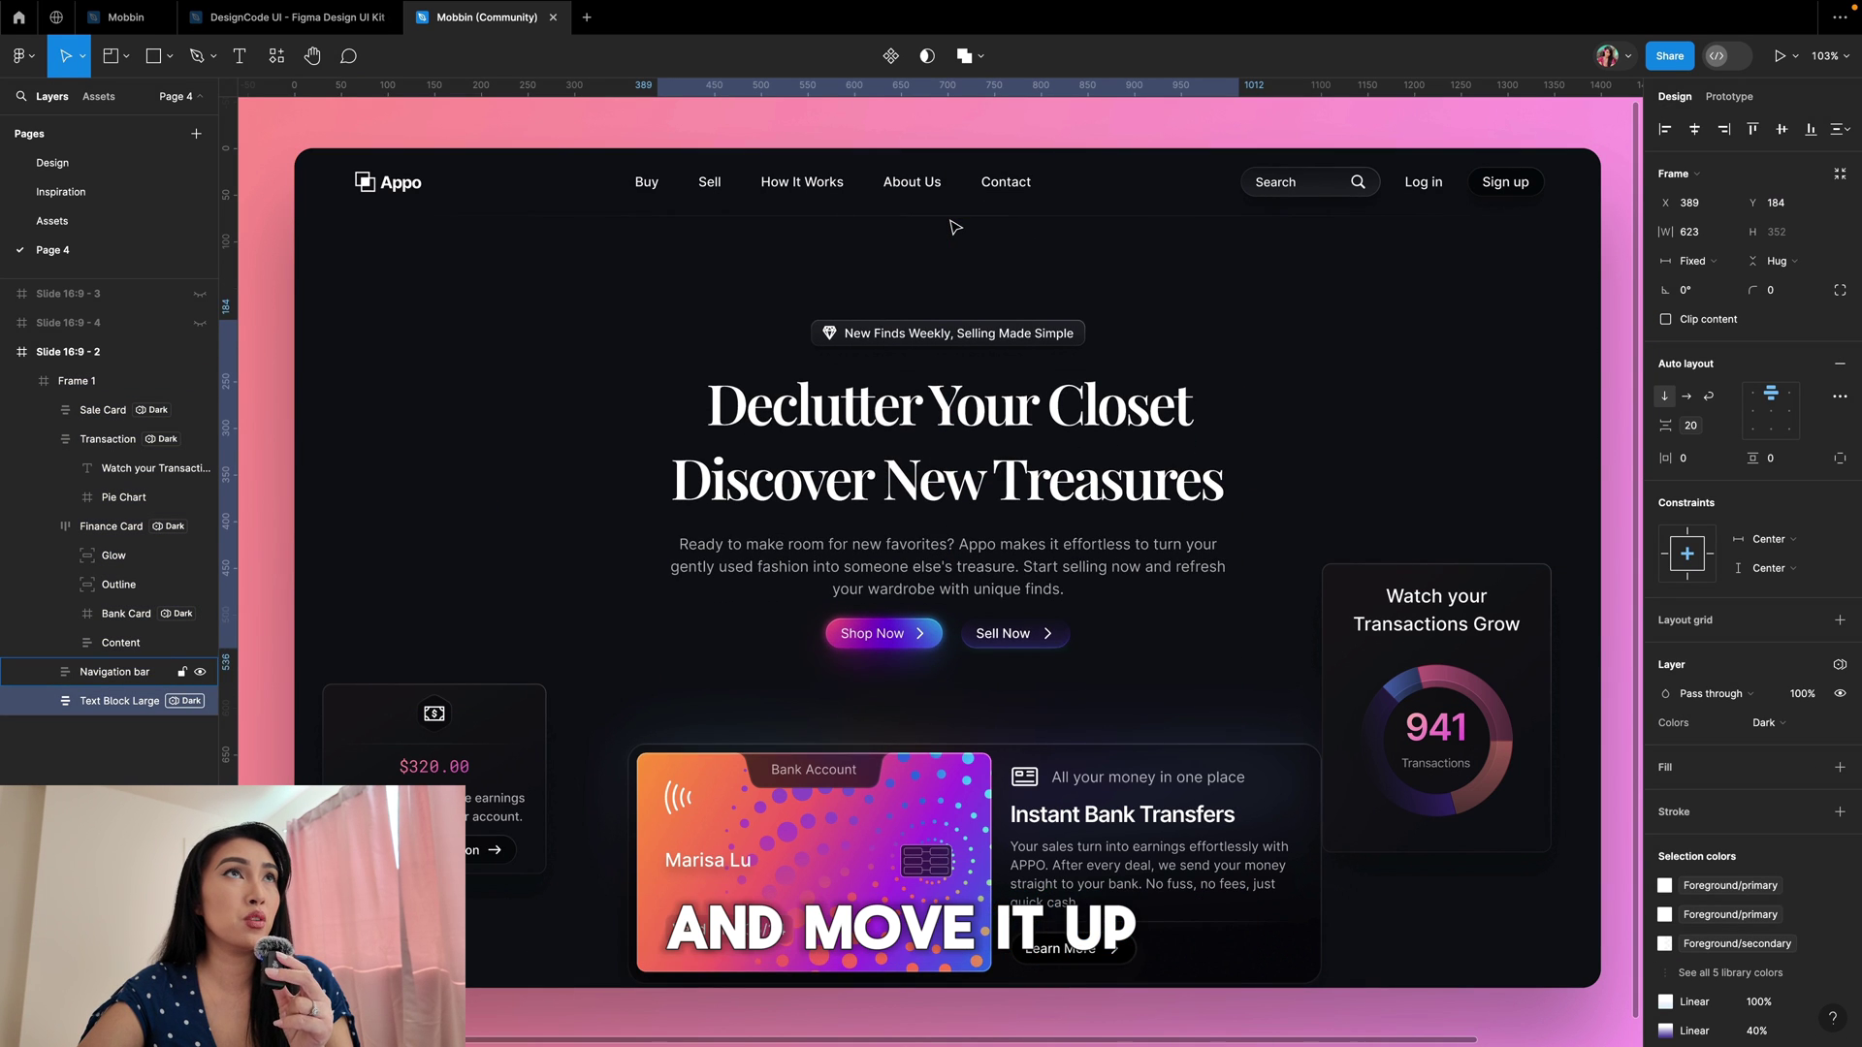
pyautogui.hotkey('shift', 'Up')
pyautogui.hotkey('shift', 'Up')
pyautogui.hotkey('shift', 'Up')
pyautogui.press('Up')
pyautogui.press('alt')
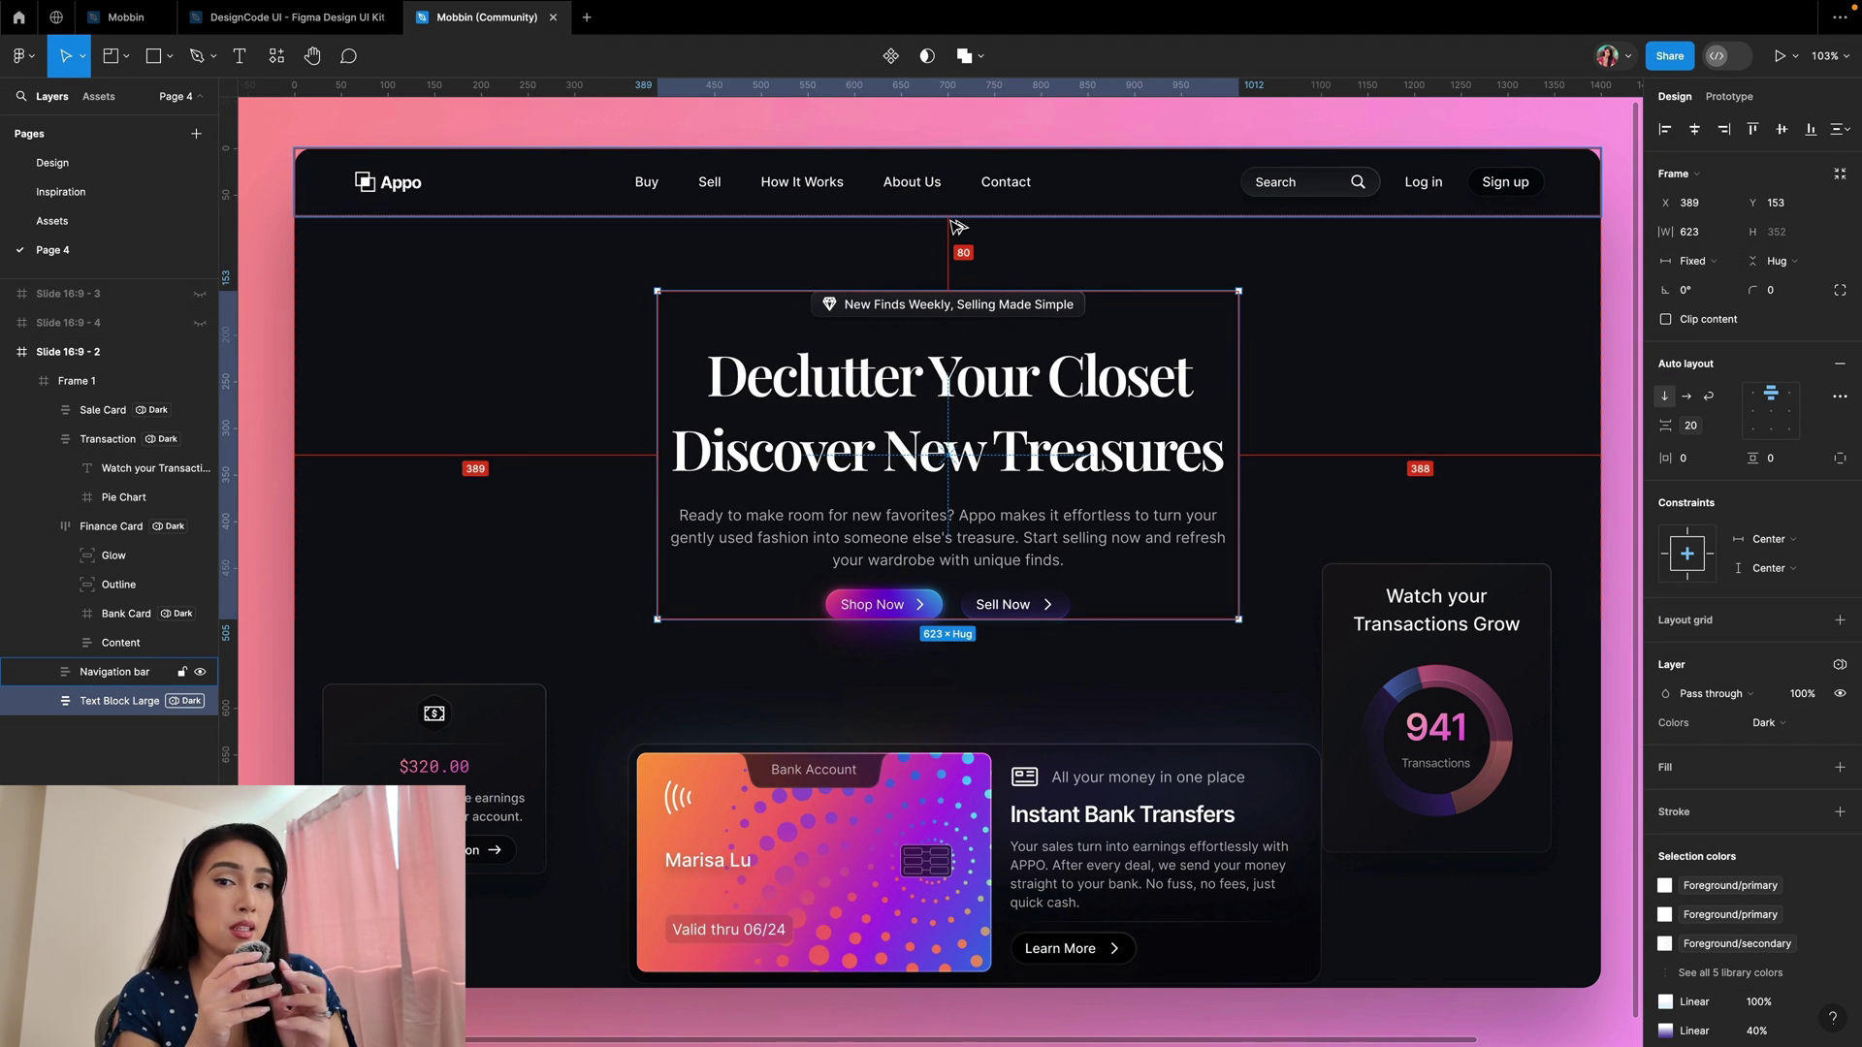
# - Centre the Finance Card horizontally in the hero frame and raise it to 63 px below the text block
pyautogui.click(924, 805)
pyautogui.hotkey('alt', 'h')
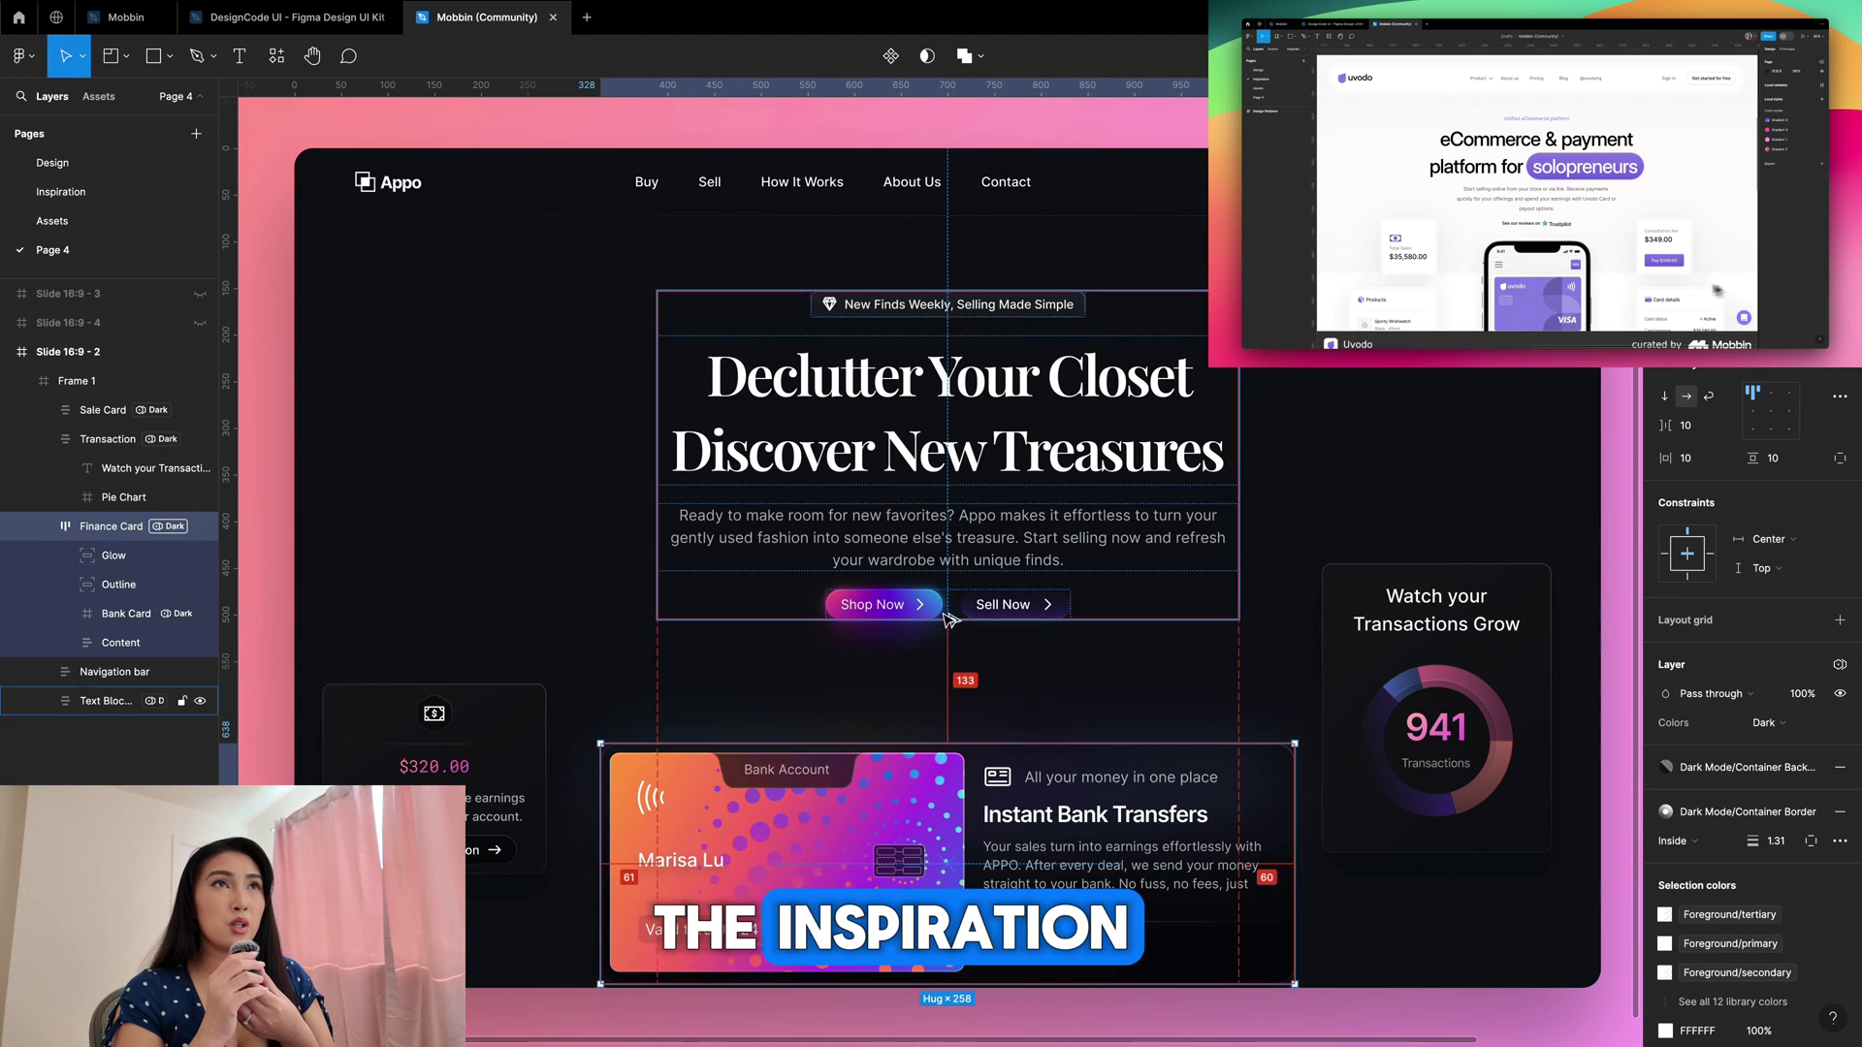
pyautogui.hotkey('shift', 'Up')
pyautogui.hotkey('shift', 'Up')
pyautogui.hotkey('shift', 'Up')
pyautogui.hotkey('shift', 'Up')
pyautogui.hotkey('shift', 'Up')
pyautogui.hotkey('shift', 'Up')
pyautogui.hotkey('shift', 'Up')
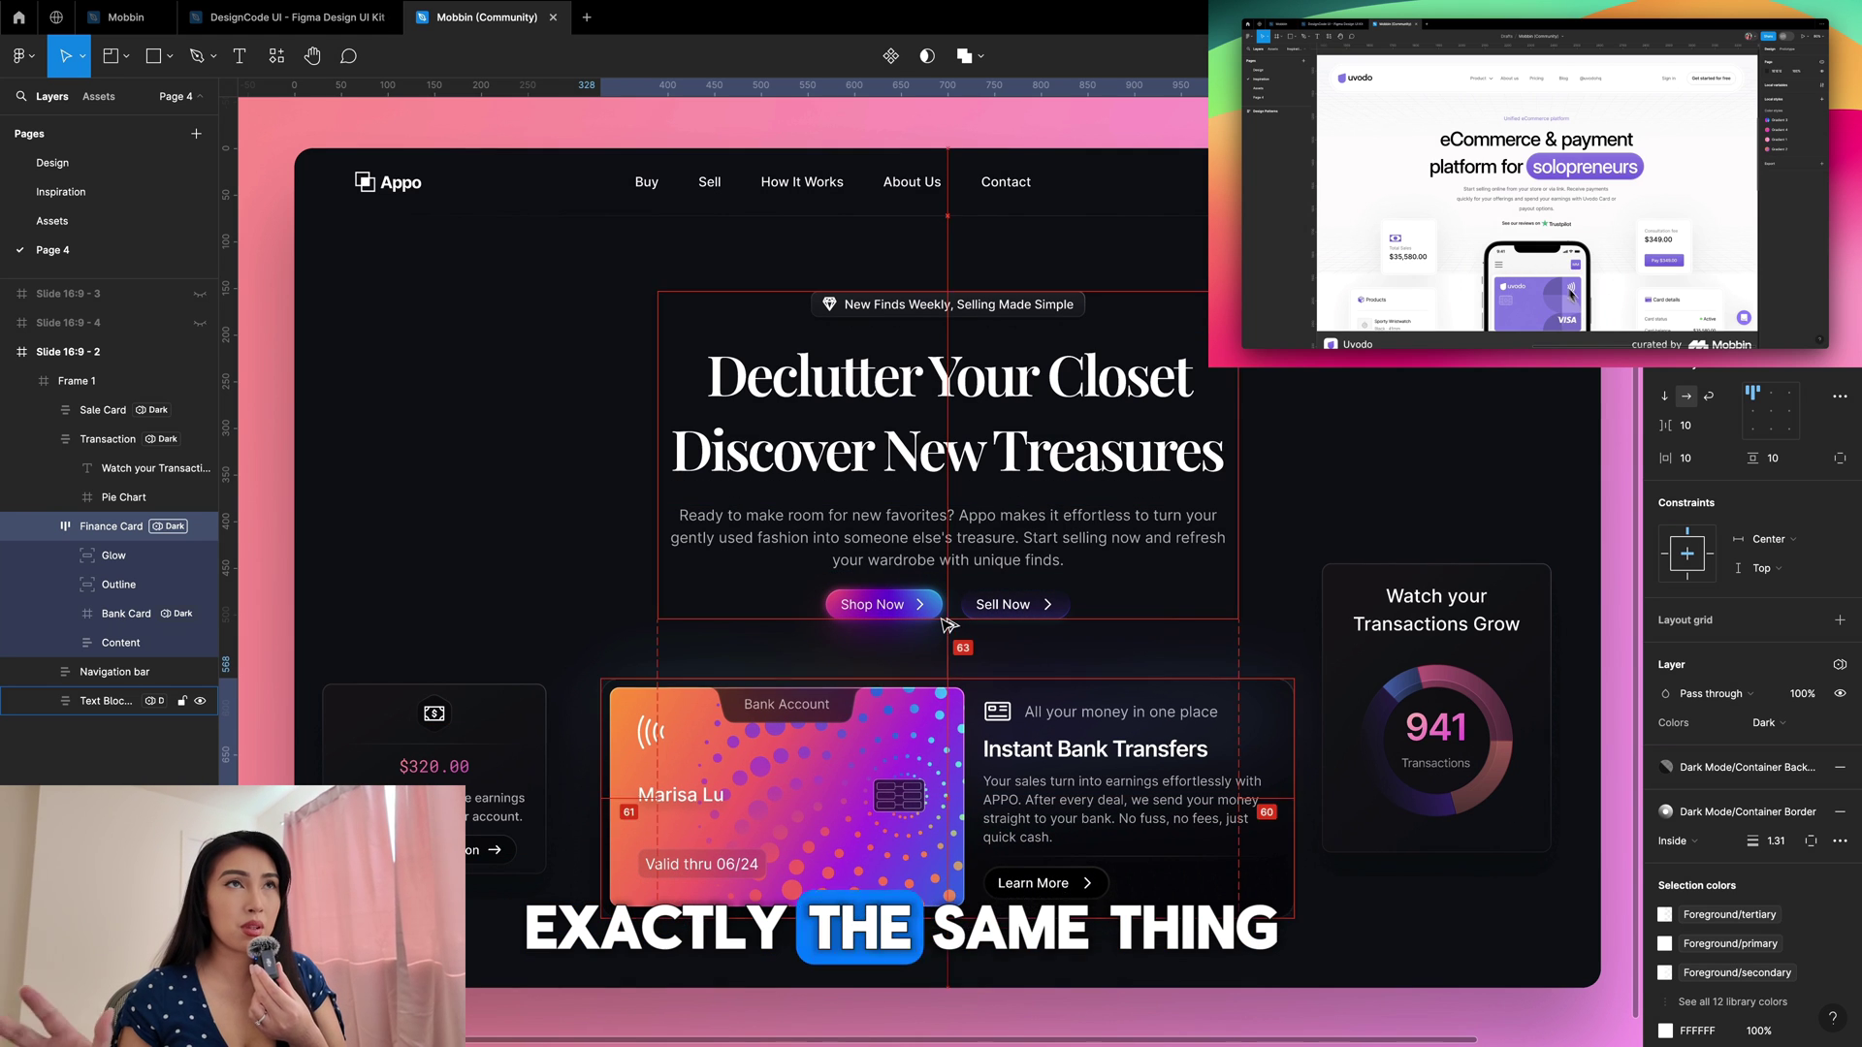
# - Move the Sale Card so it overlaps the upper-left corner of the Finance Card, and select the Transaction card
pyautogui.moveTo(410, 783); pyautogui.dragTo(543, 685)
pyautogui.click(48, 441)
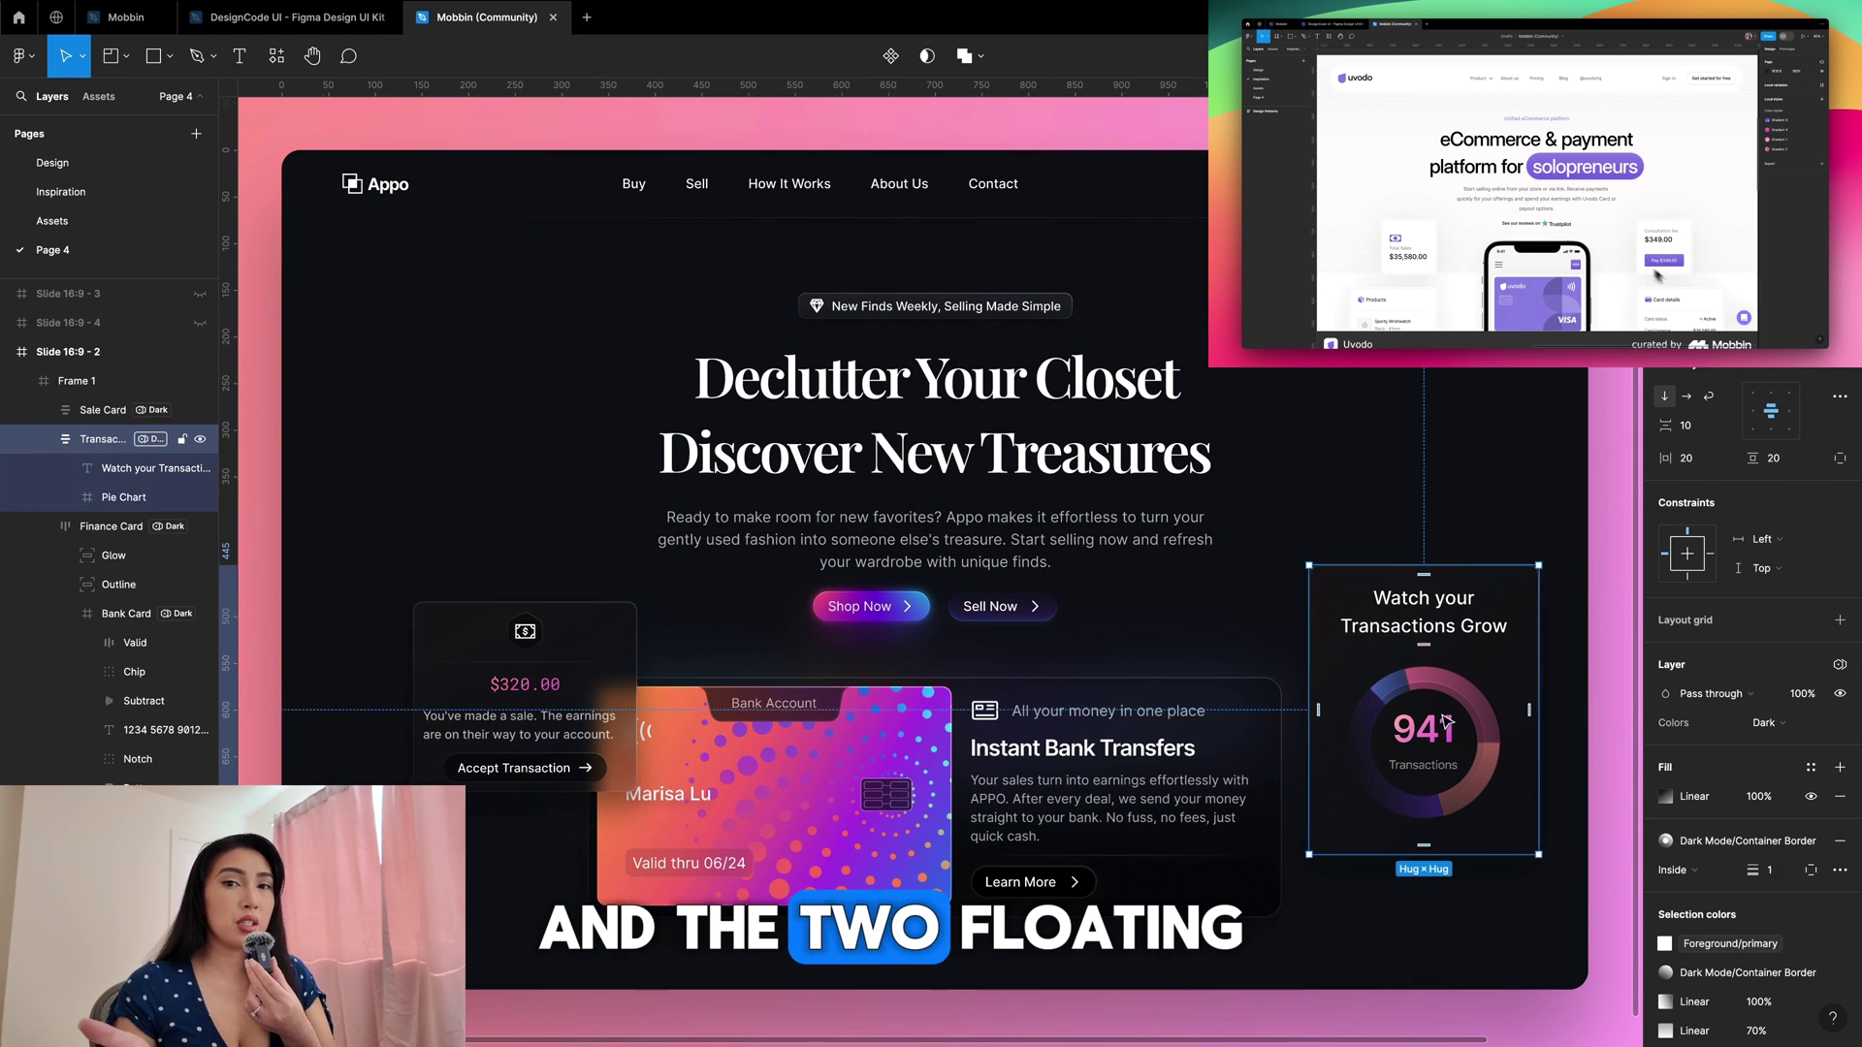
pyautogui.click(49, 441)
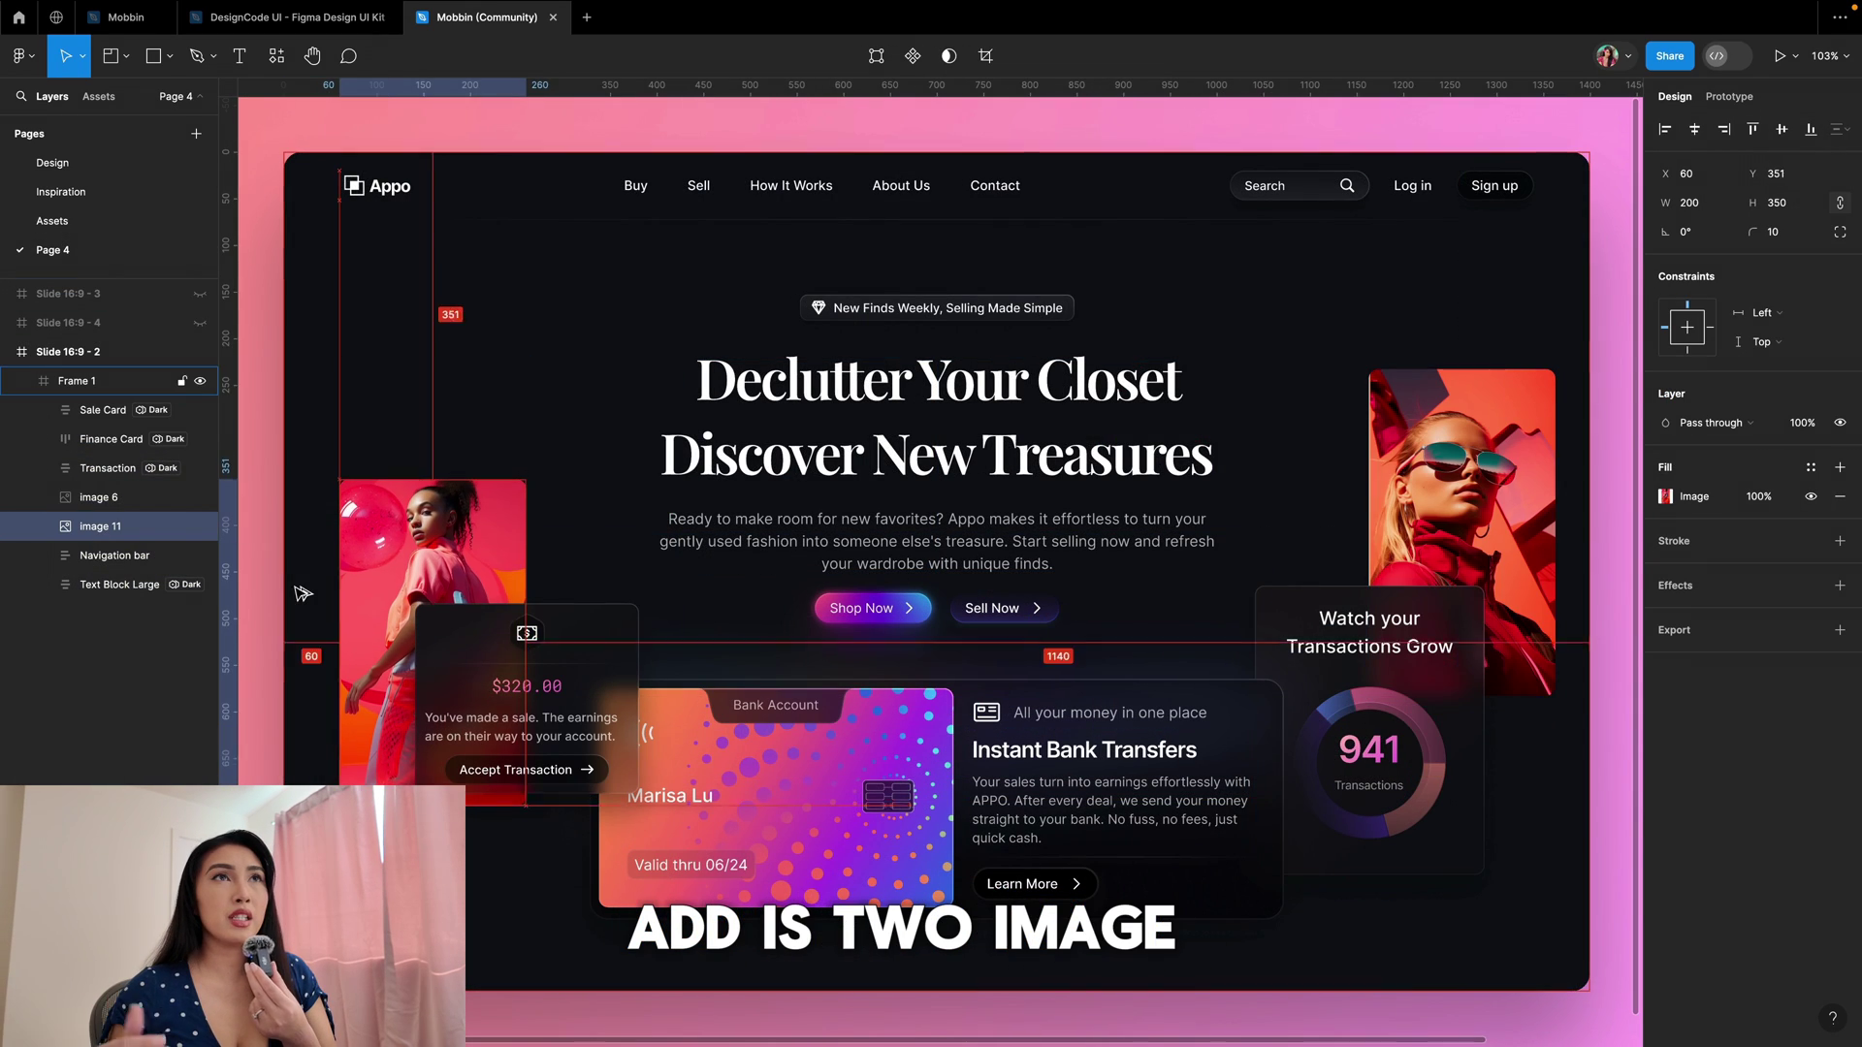
# - Shift both fashion images slightly down behind the Transaction card and the Sale Card
pyautogui.moveTo(1493, 410); pyautogui.dragTo(1491, 478)
pyautogui.moveTo(431, 543); pyautogui.dragTo(431, 590)
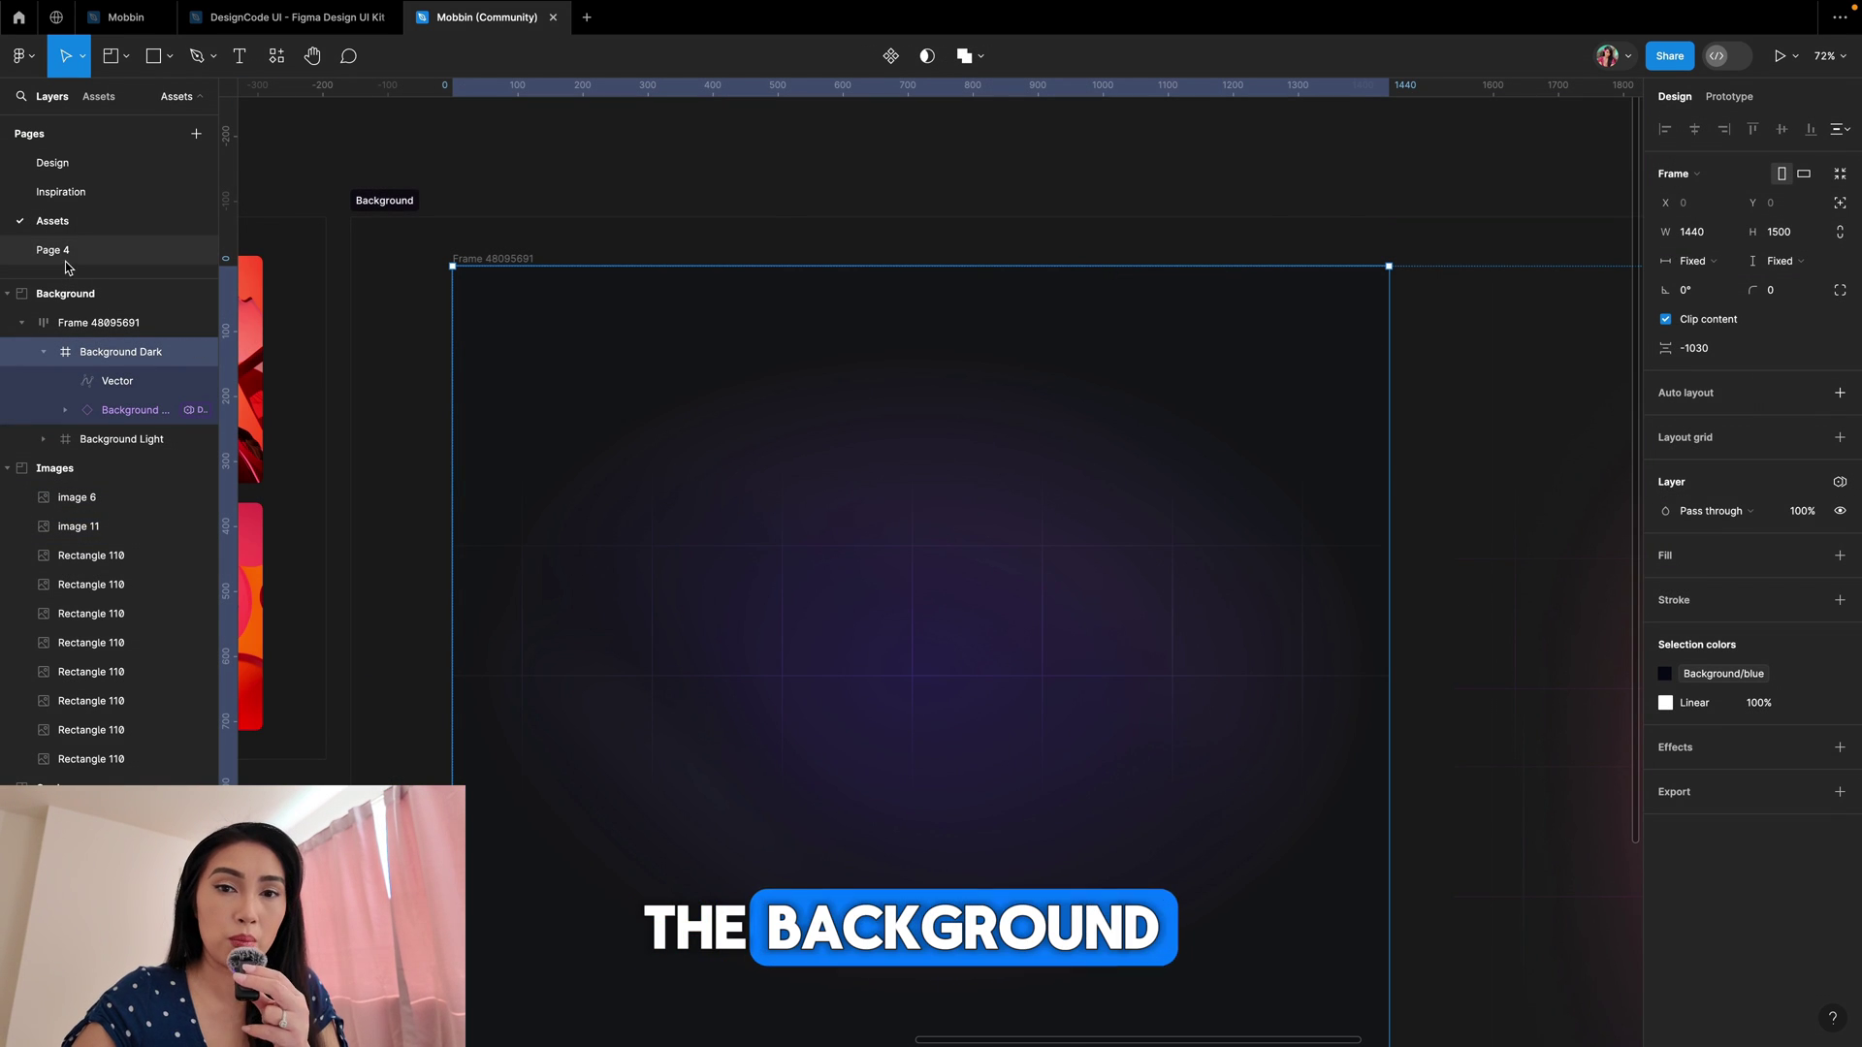
# - Place the Background Dark frame behind all content in Page 4's hero frame and nudge it up 20 px
pyautogui.click(66, 254)
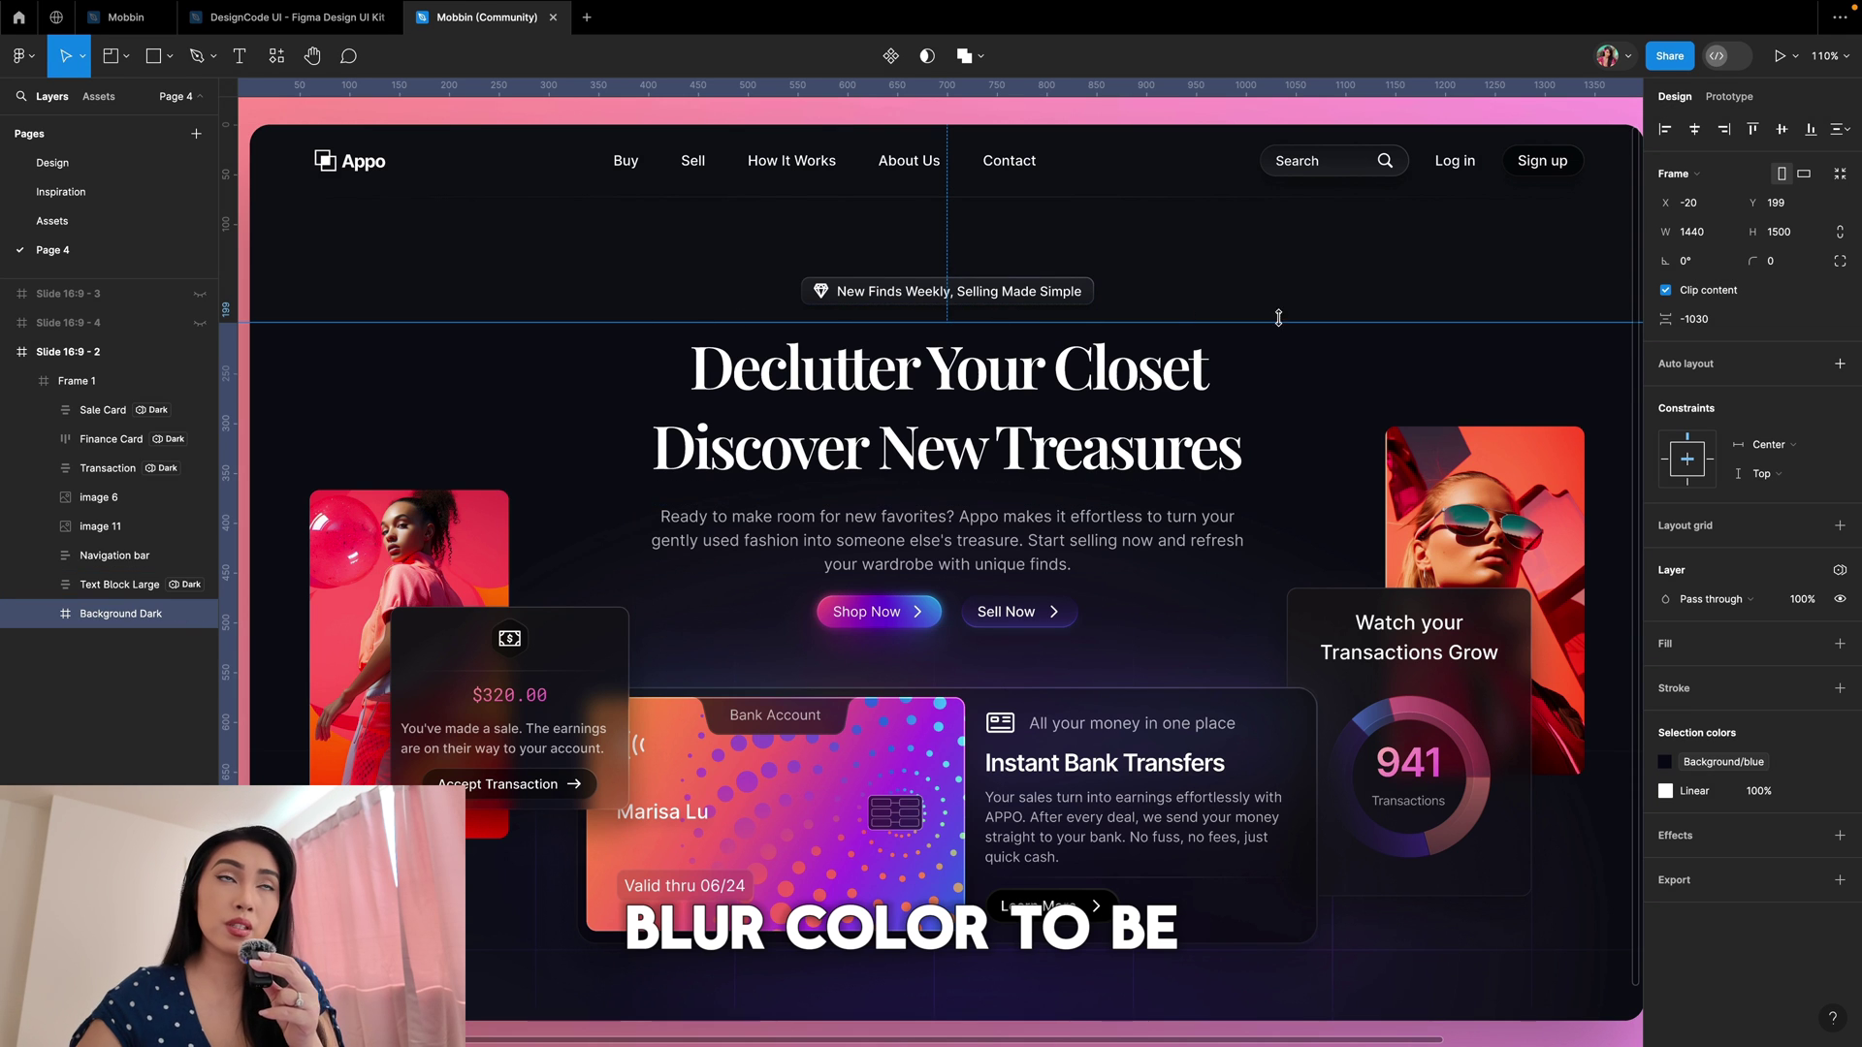
pyautogui.click(1363, 282)
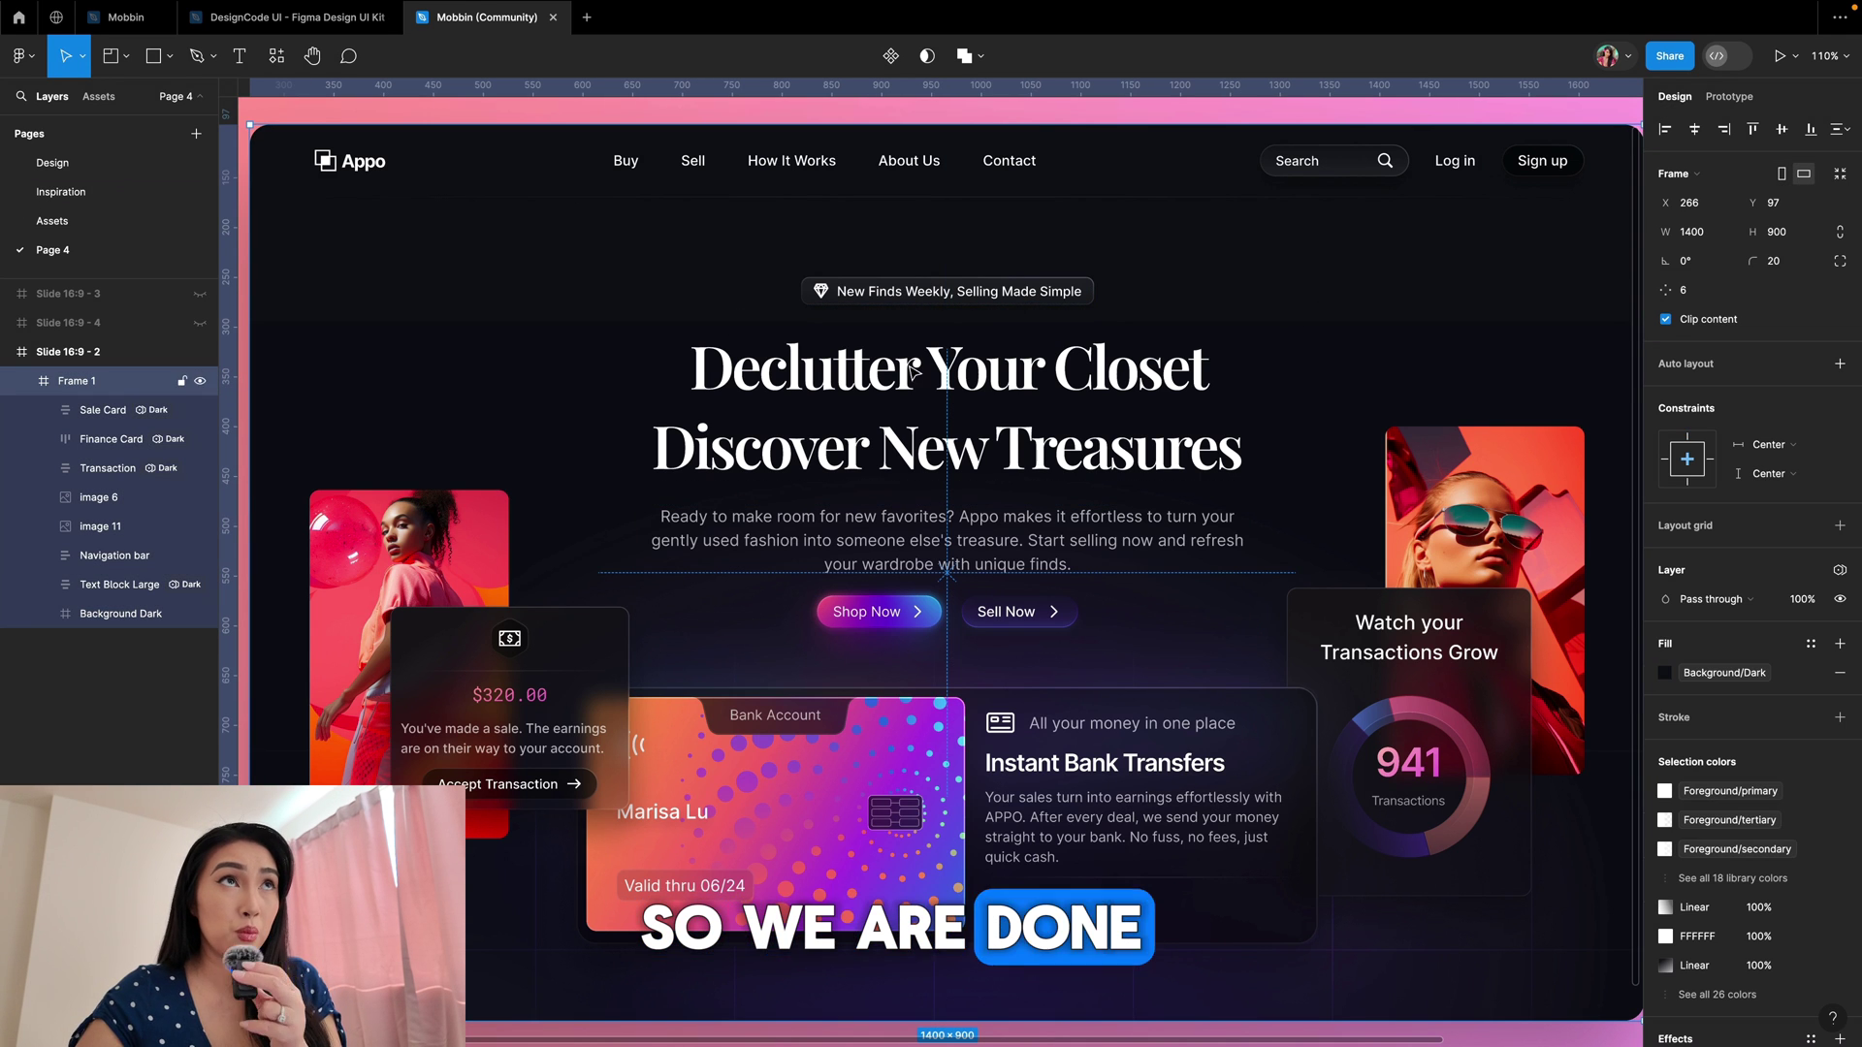
pyautogui.click(114, 614)
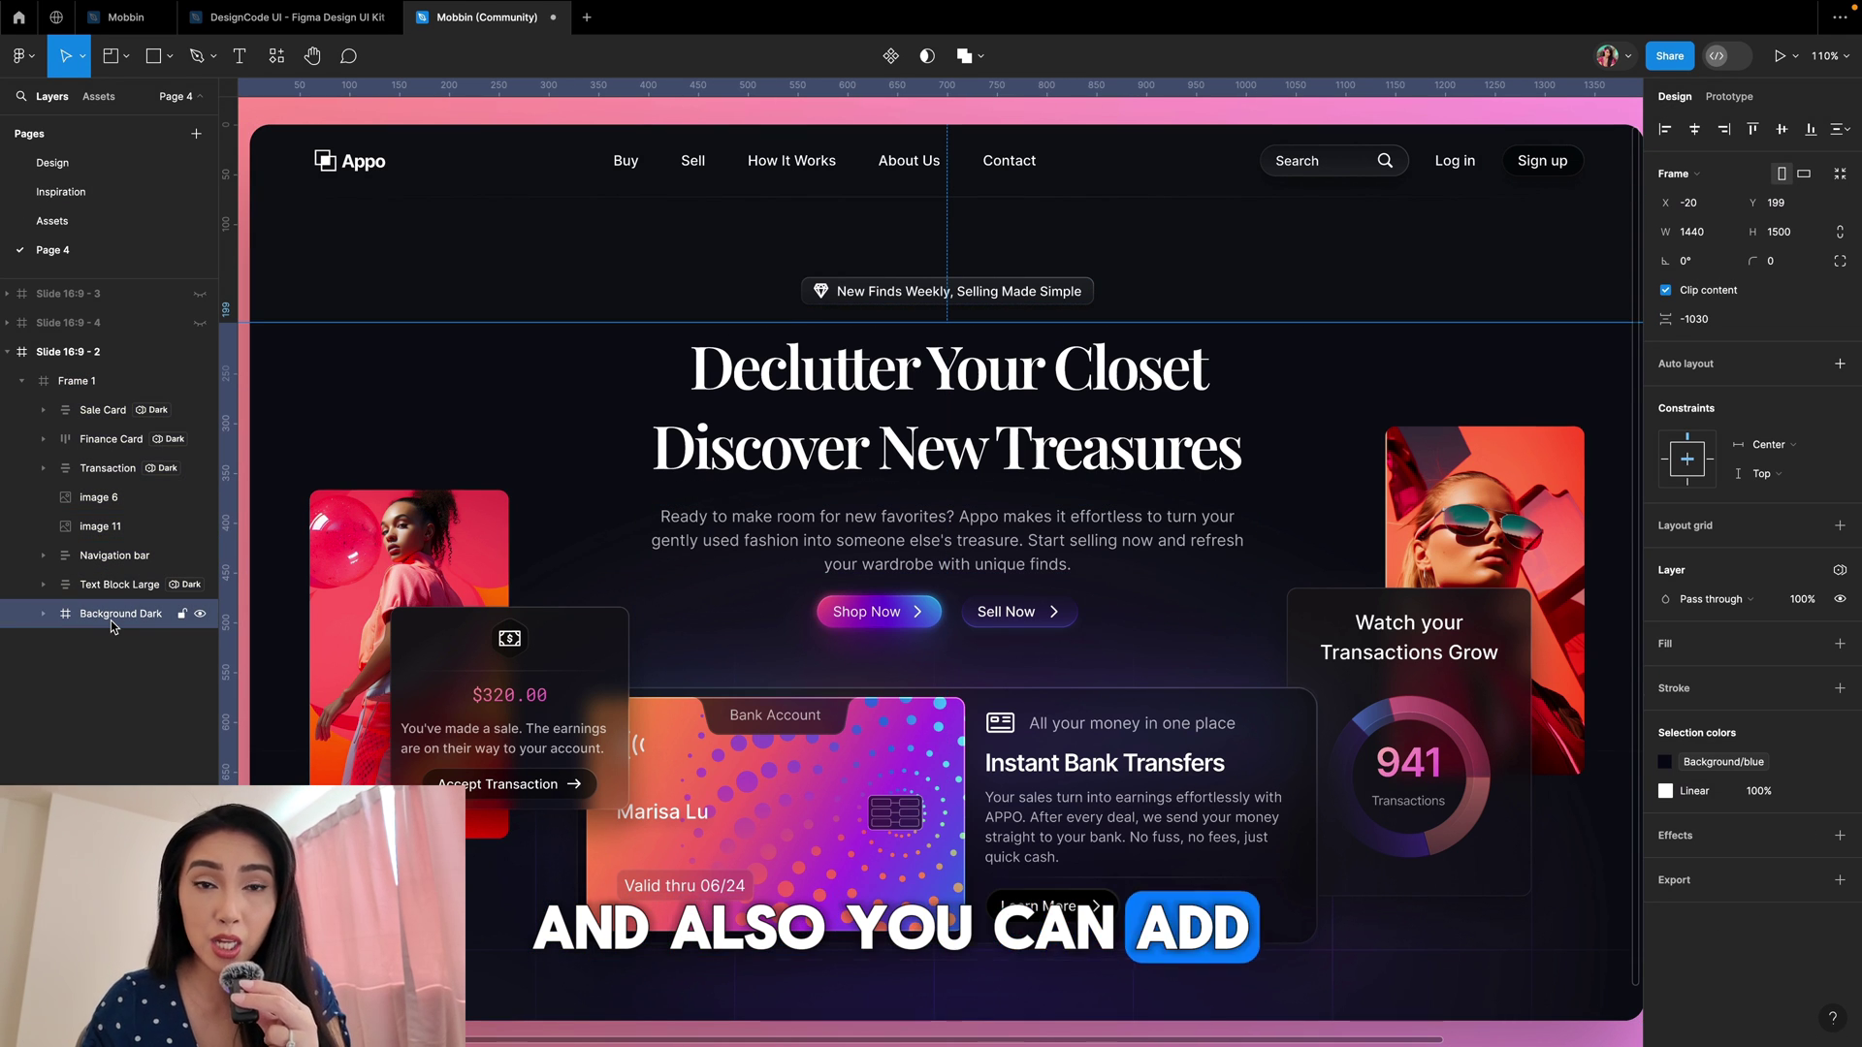
pyautogui.hotkey('shift', 'Up')
pyautogui.hotkey('shift', 'Up')
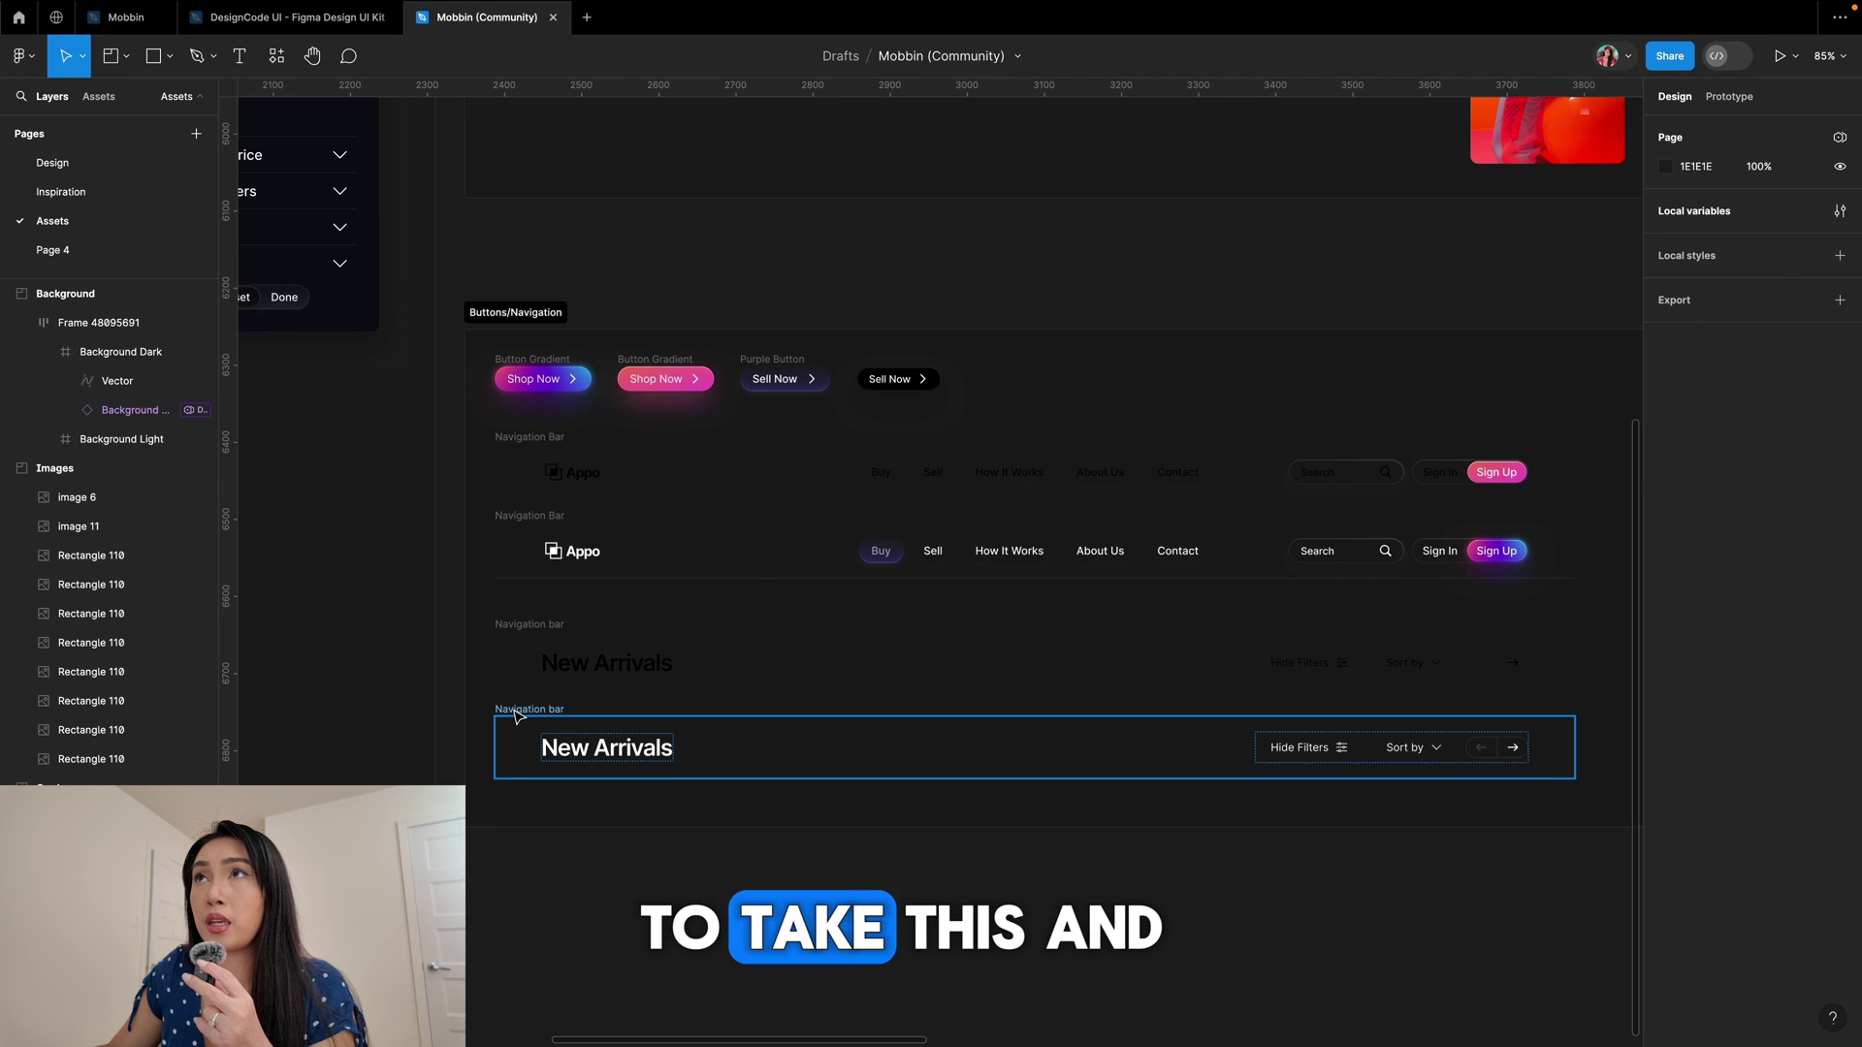
# - Copy the white-text New Arrivals bar and Appo Navigation Bar from the Assets page into Frame 1 of Slide 16:9 - 3
pyautogui.click(515, 713)
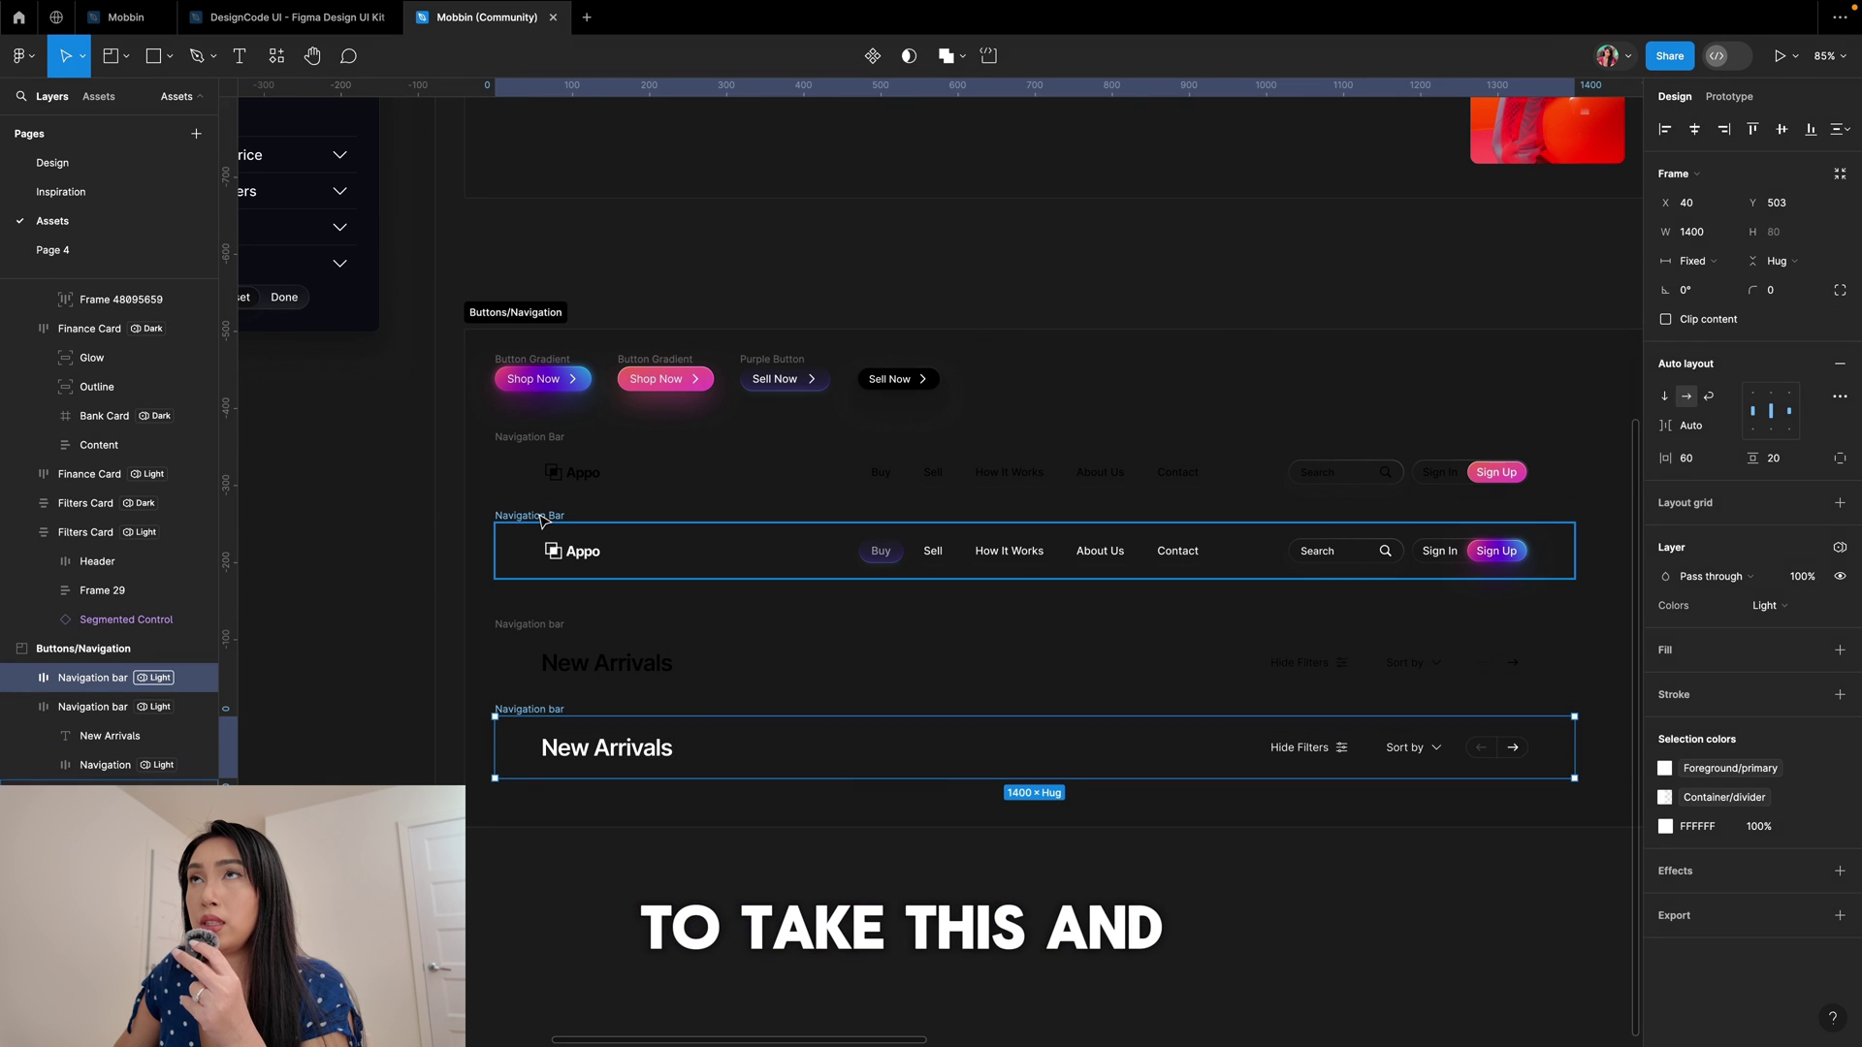
pyautogui.keyDown('shift'); pyautogui.click(539, 517); pyautogui.keyUp('shift')
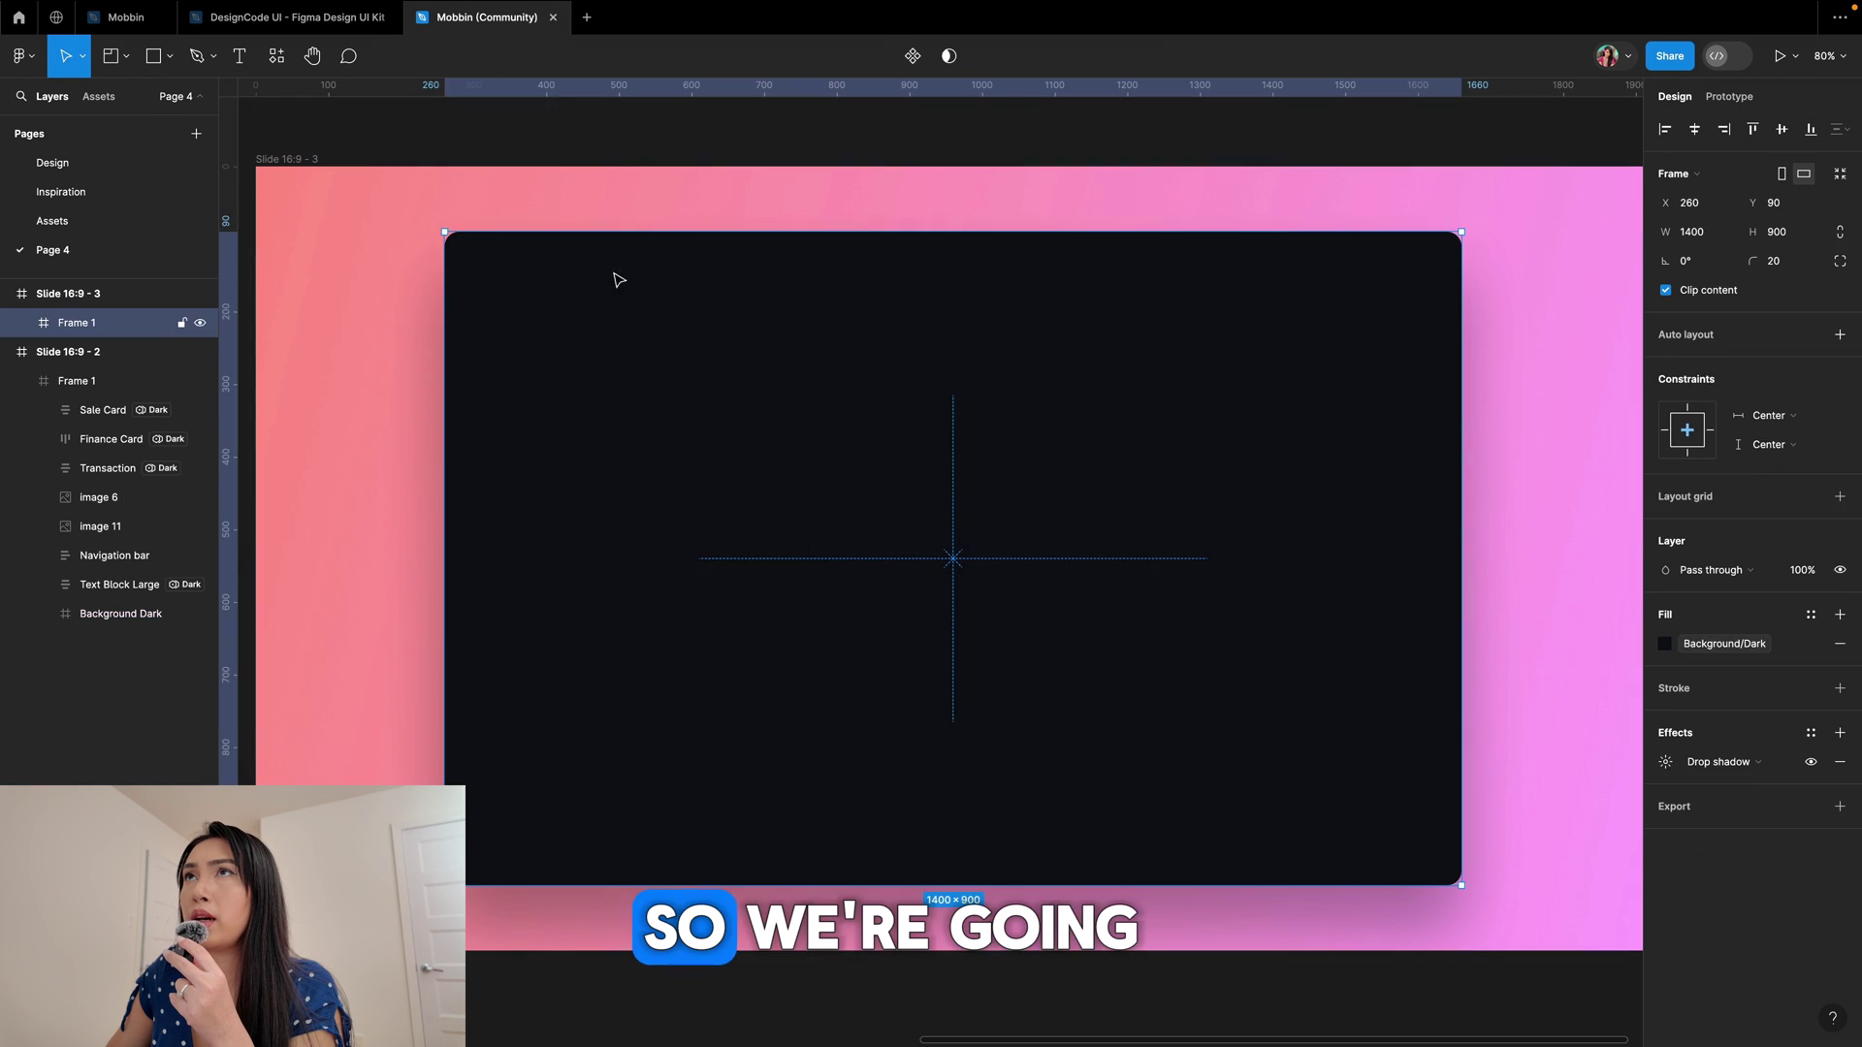
pyautogui.hotkey('ctrl', 'v')
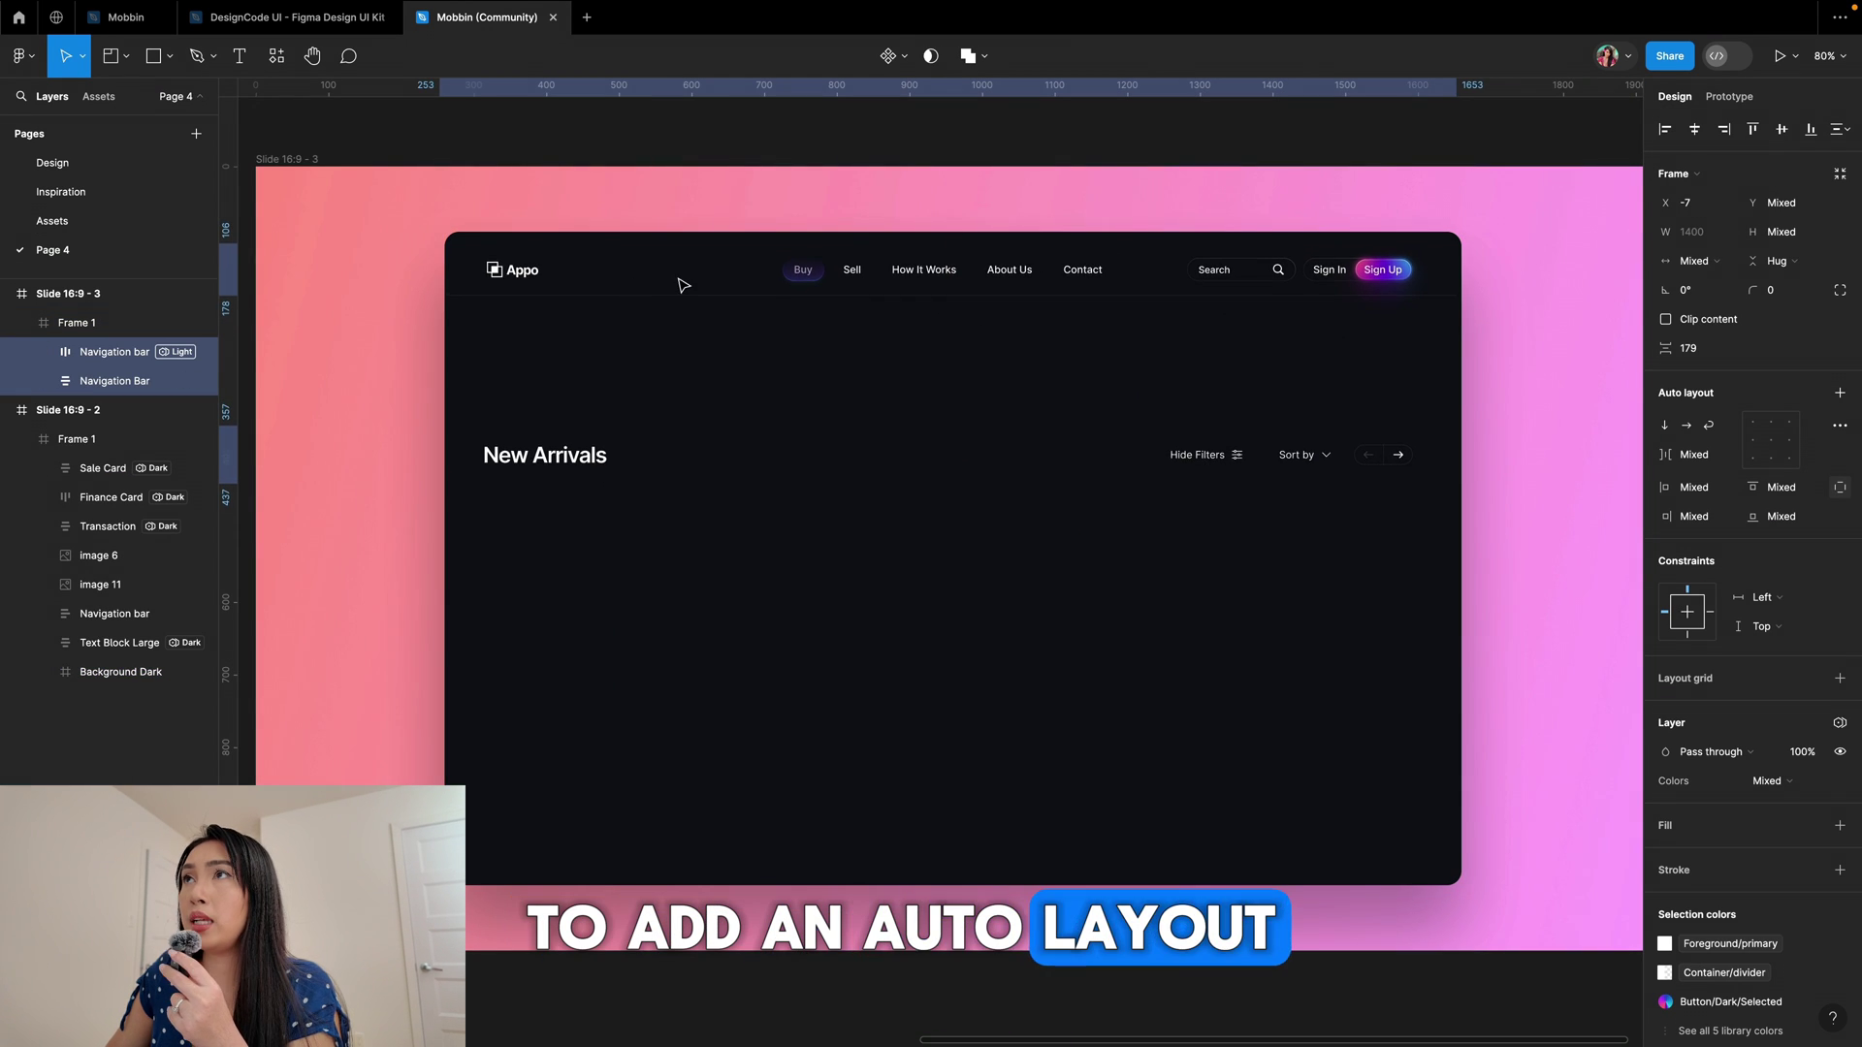
# - Wrap both navigation bars in a vertical auto layout with gap 0, centred horizontally and aligned to the frame's top edge
pyautogui.hotkey('shift', 'a')
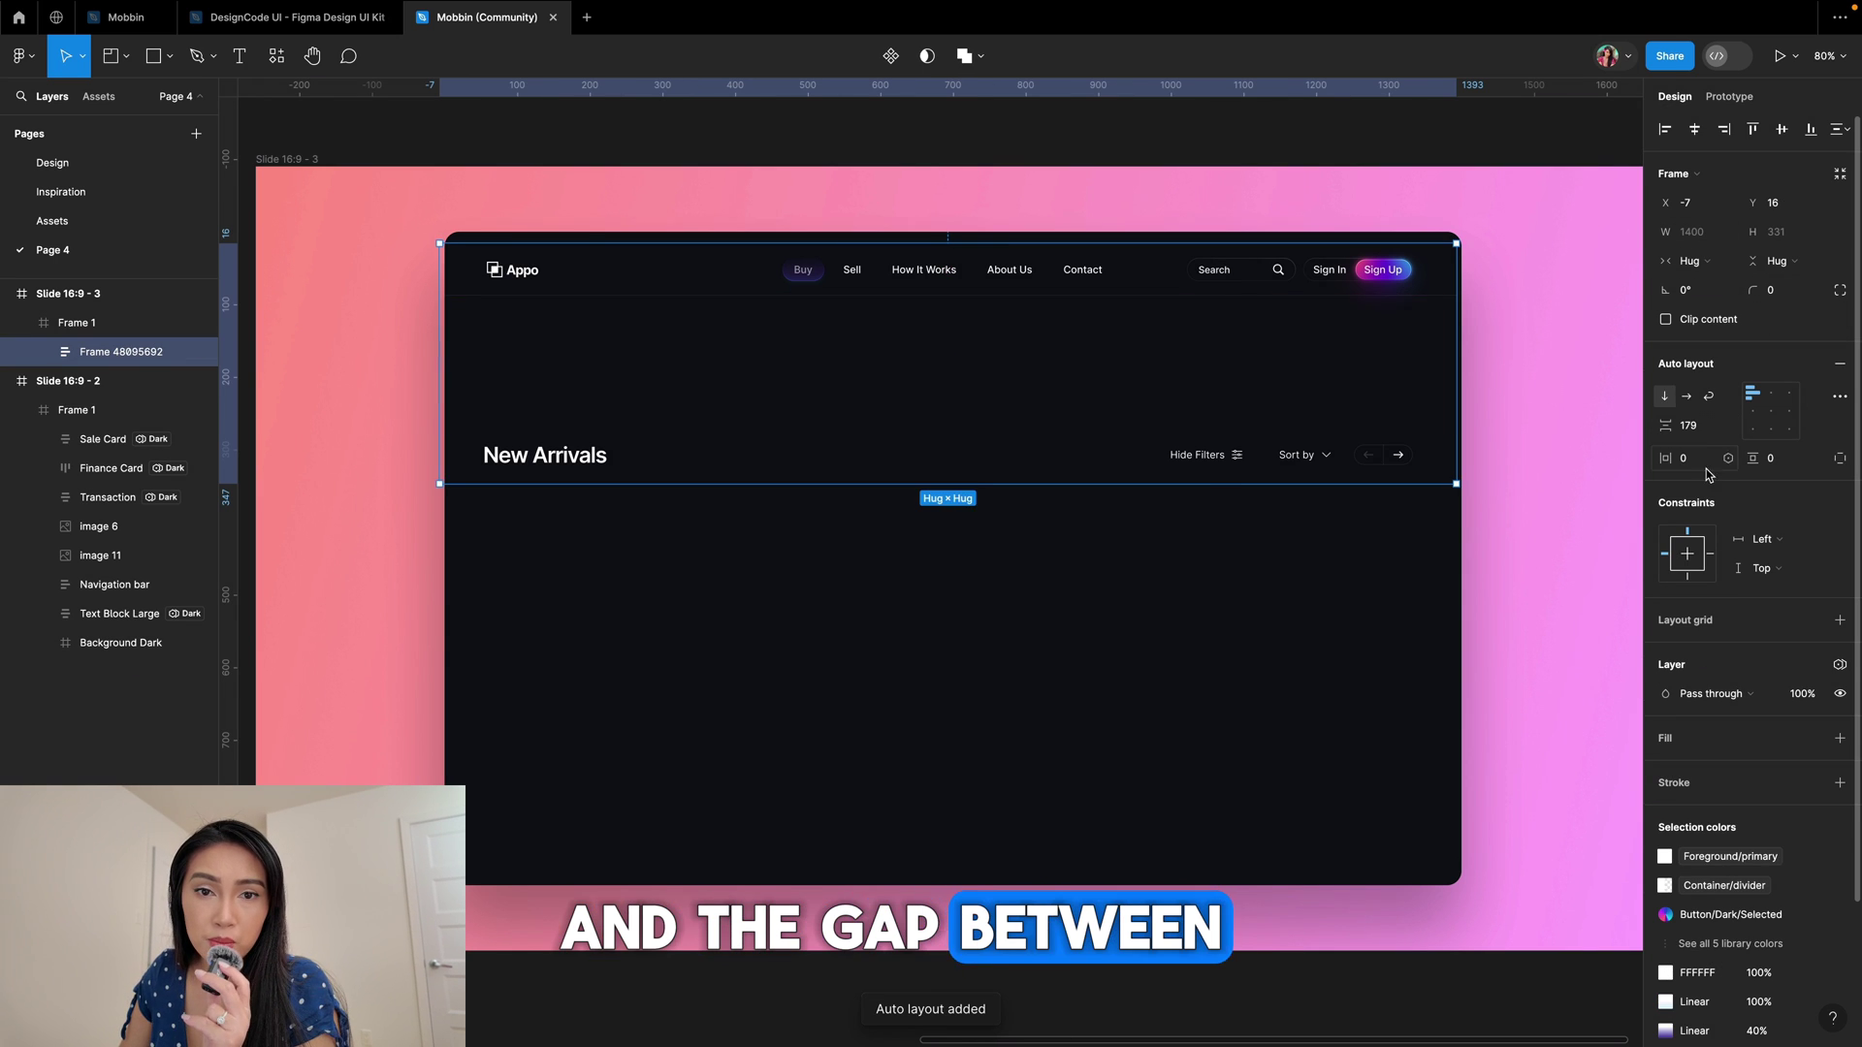
pyautogui.click(1700, 427)
pyautogui.write('0')
pyautogui.press('Return')
pyautogui.click(1695, 130)
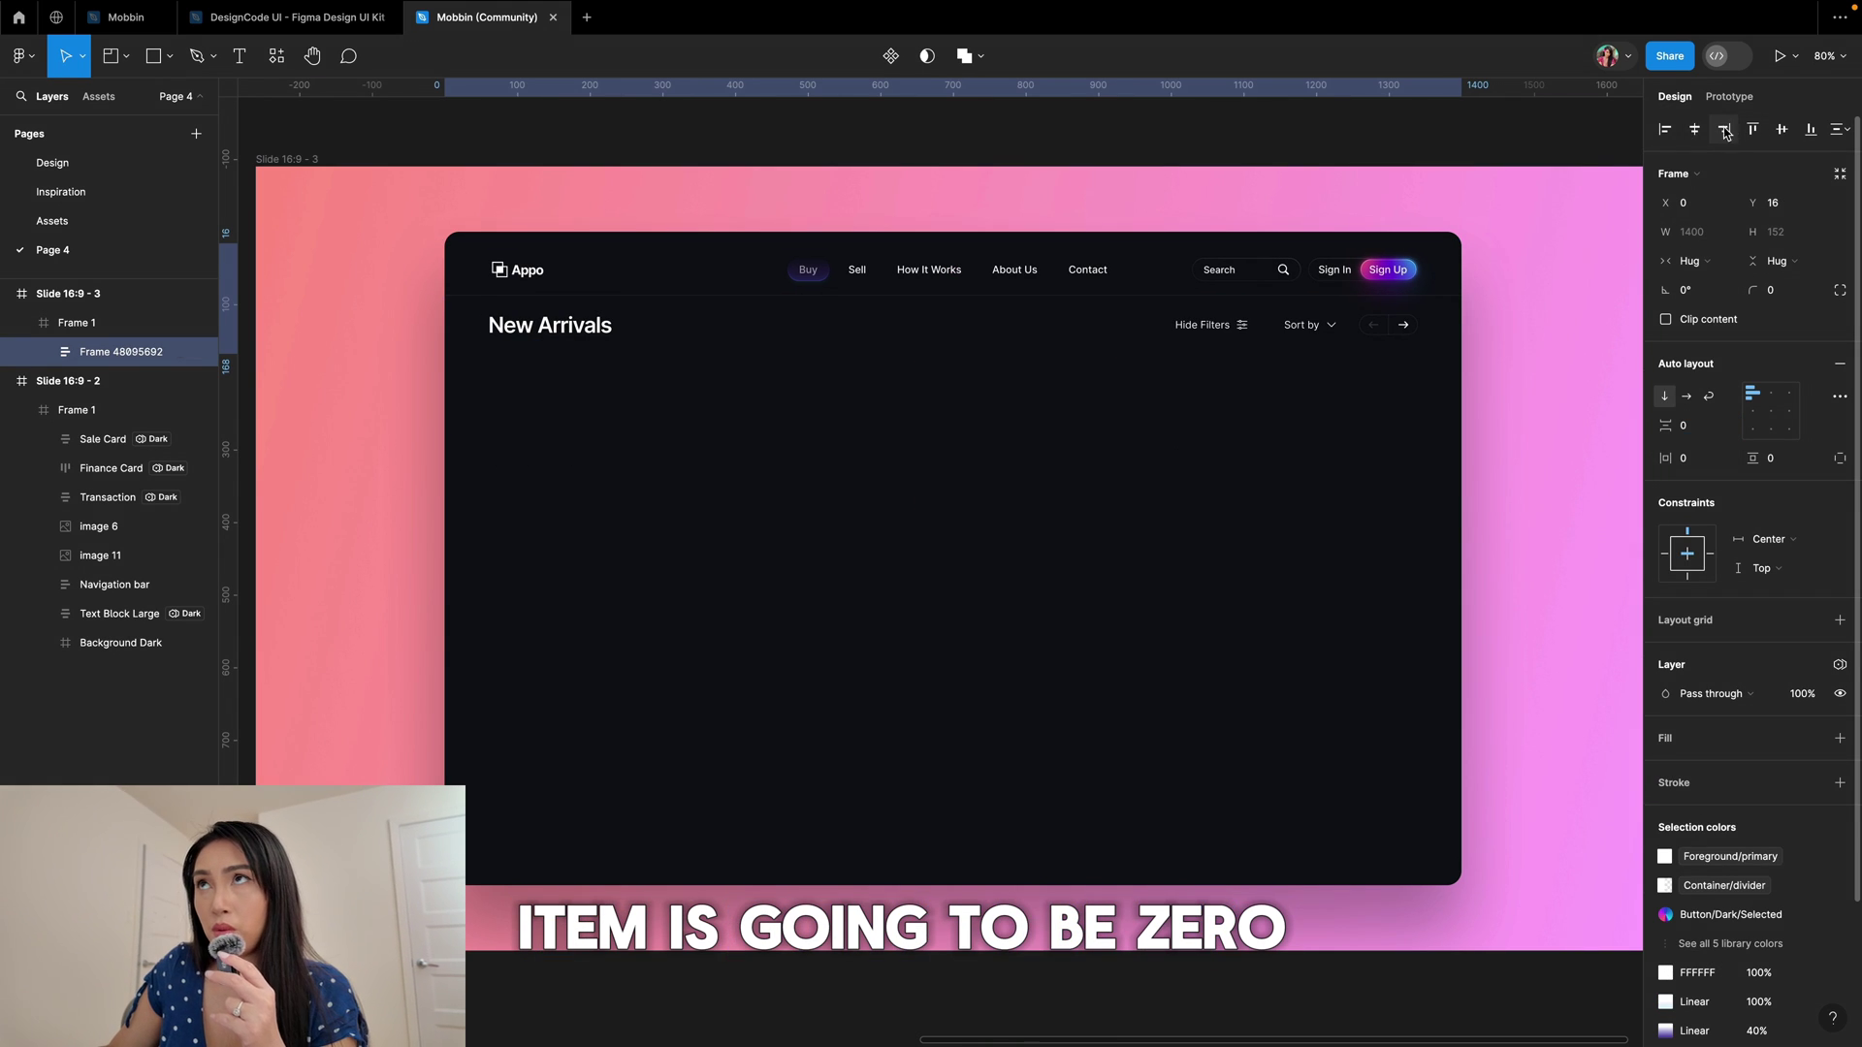
pyautogui.click(1752, 129)
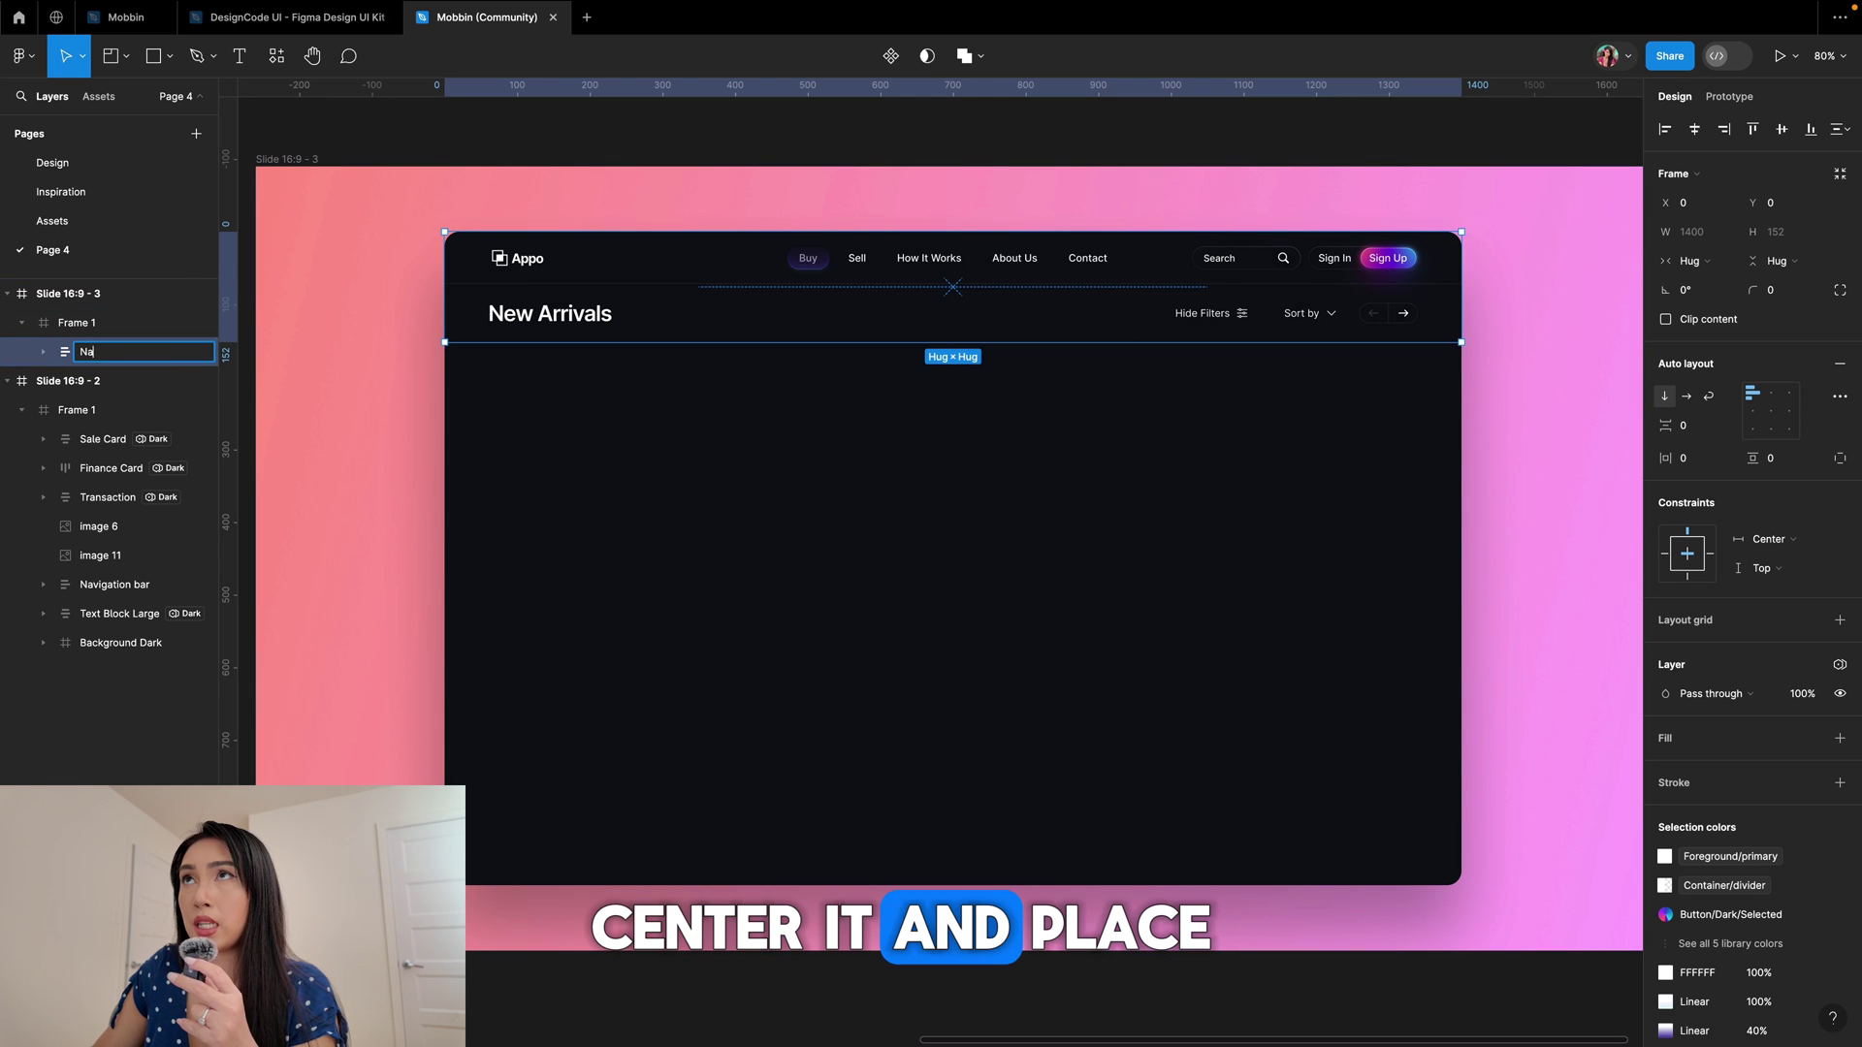
# - Rename the auto layout frame holding both bars to "Navigation bar"
pyautogui.write('Navigation bar')
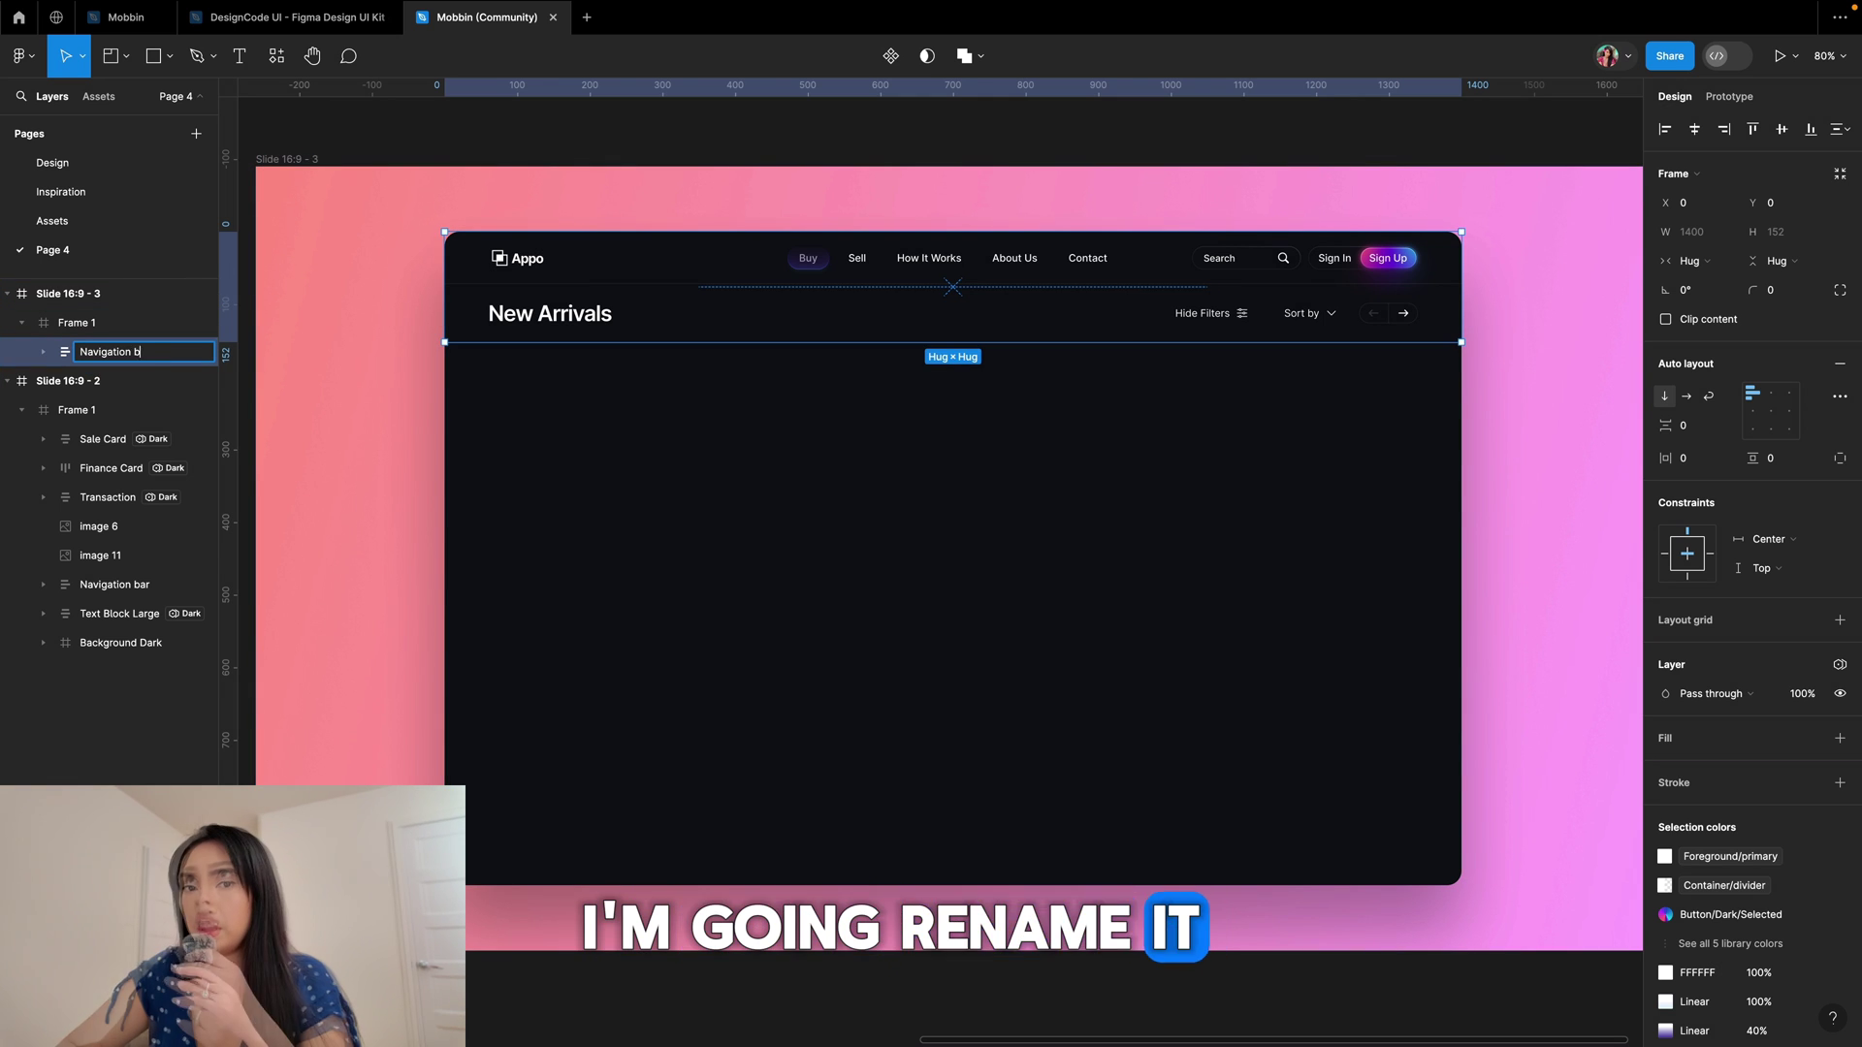
pyautogui.click(1522, 430)
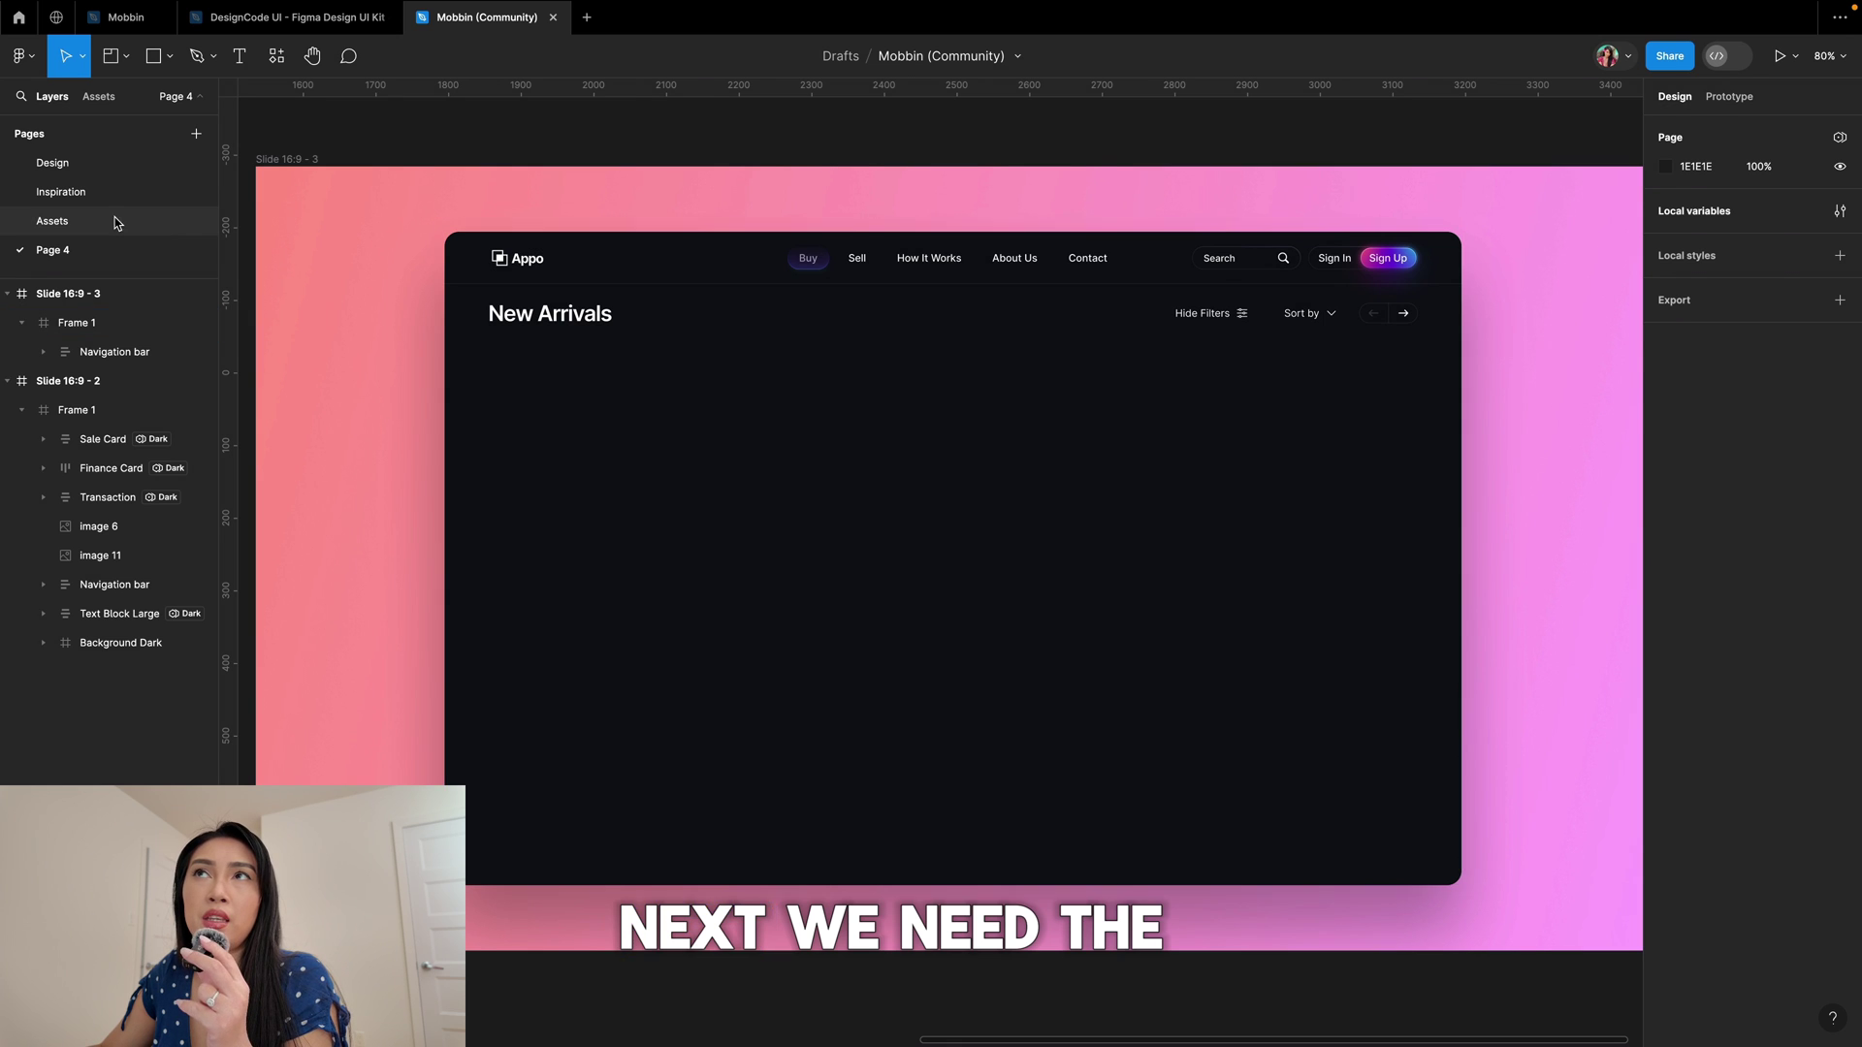
# - Copy the Item Card Dark from the Assets page and paste four copies into Frame 1 of Slide 16:9 - 3
pyautogui.click(52, 221)
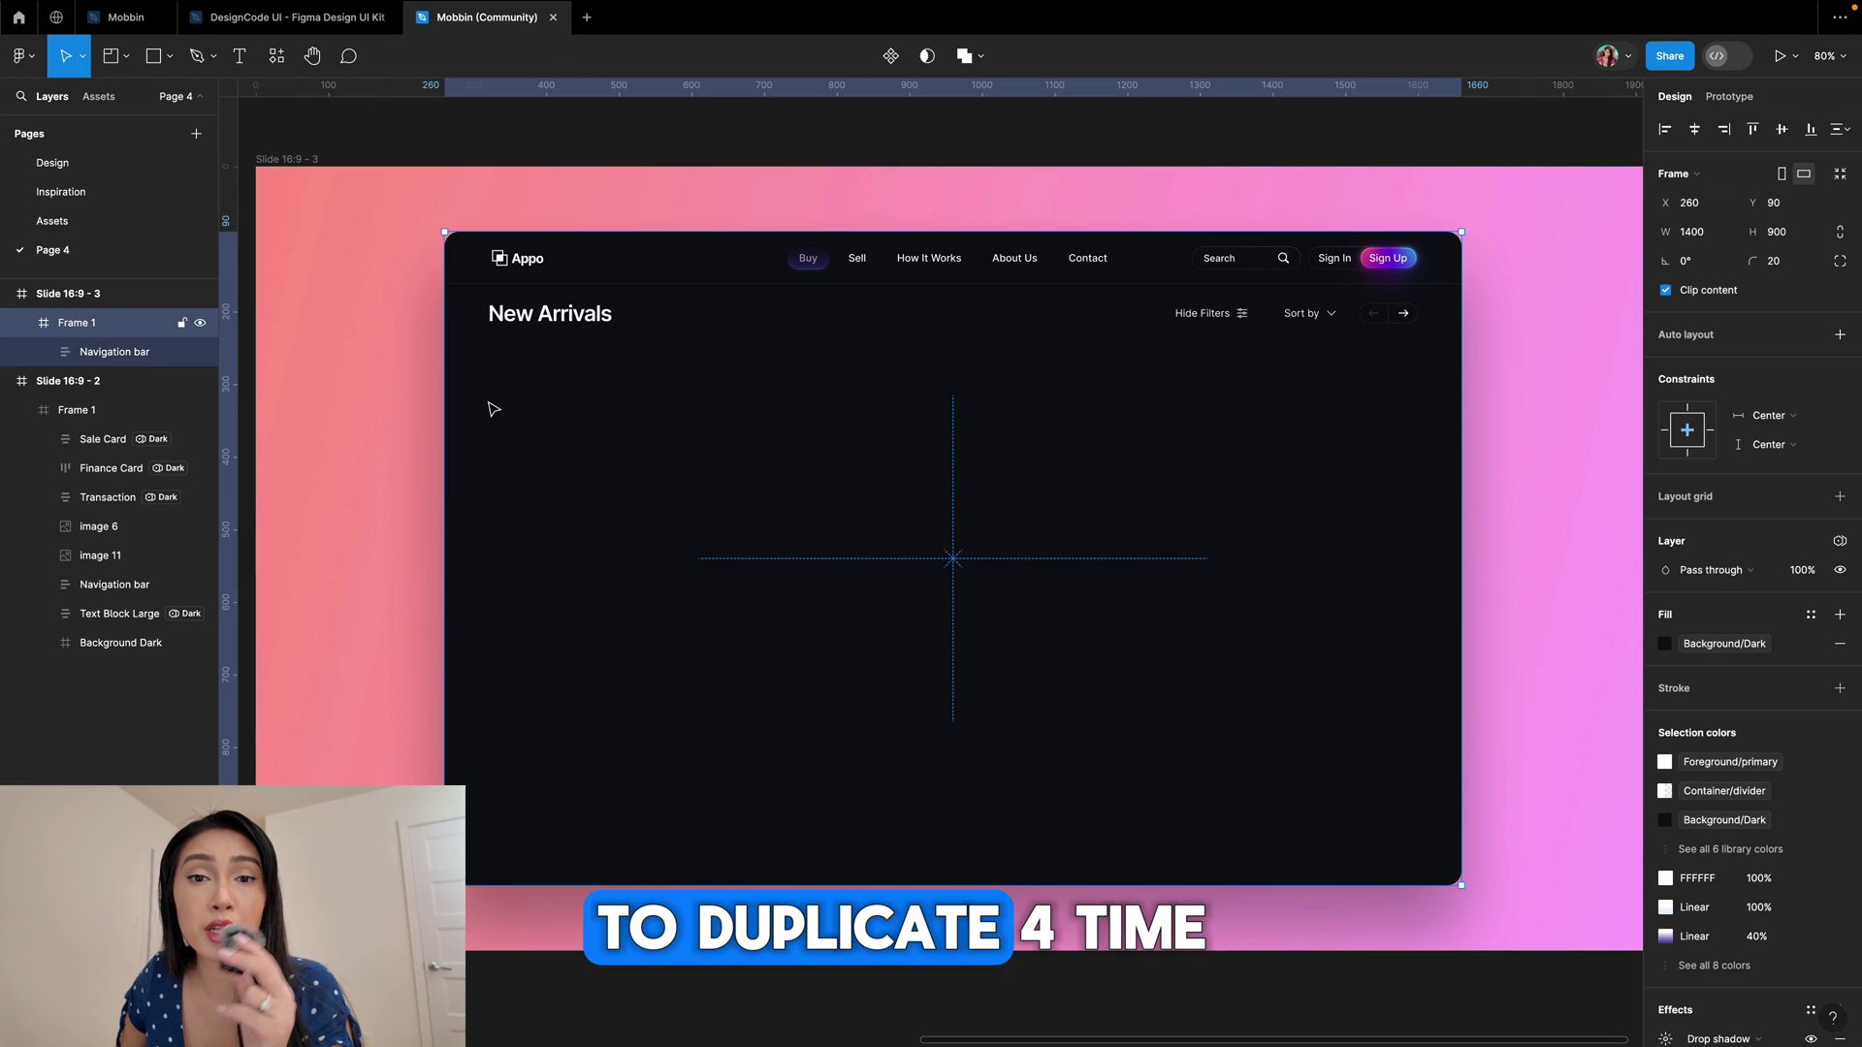
pyautogui.hotkey('ctrl', 'v')
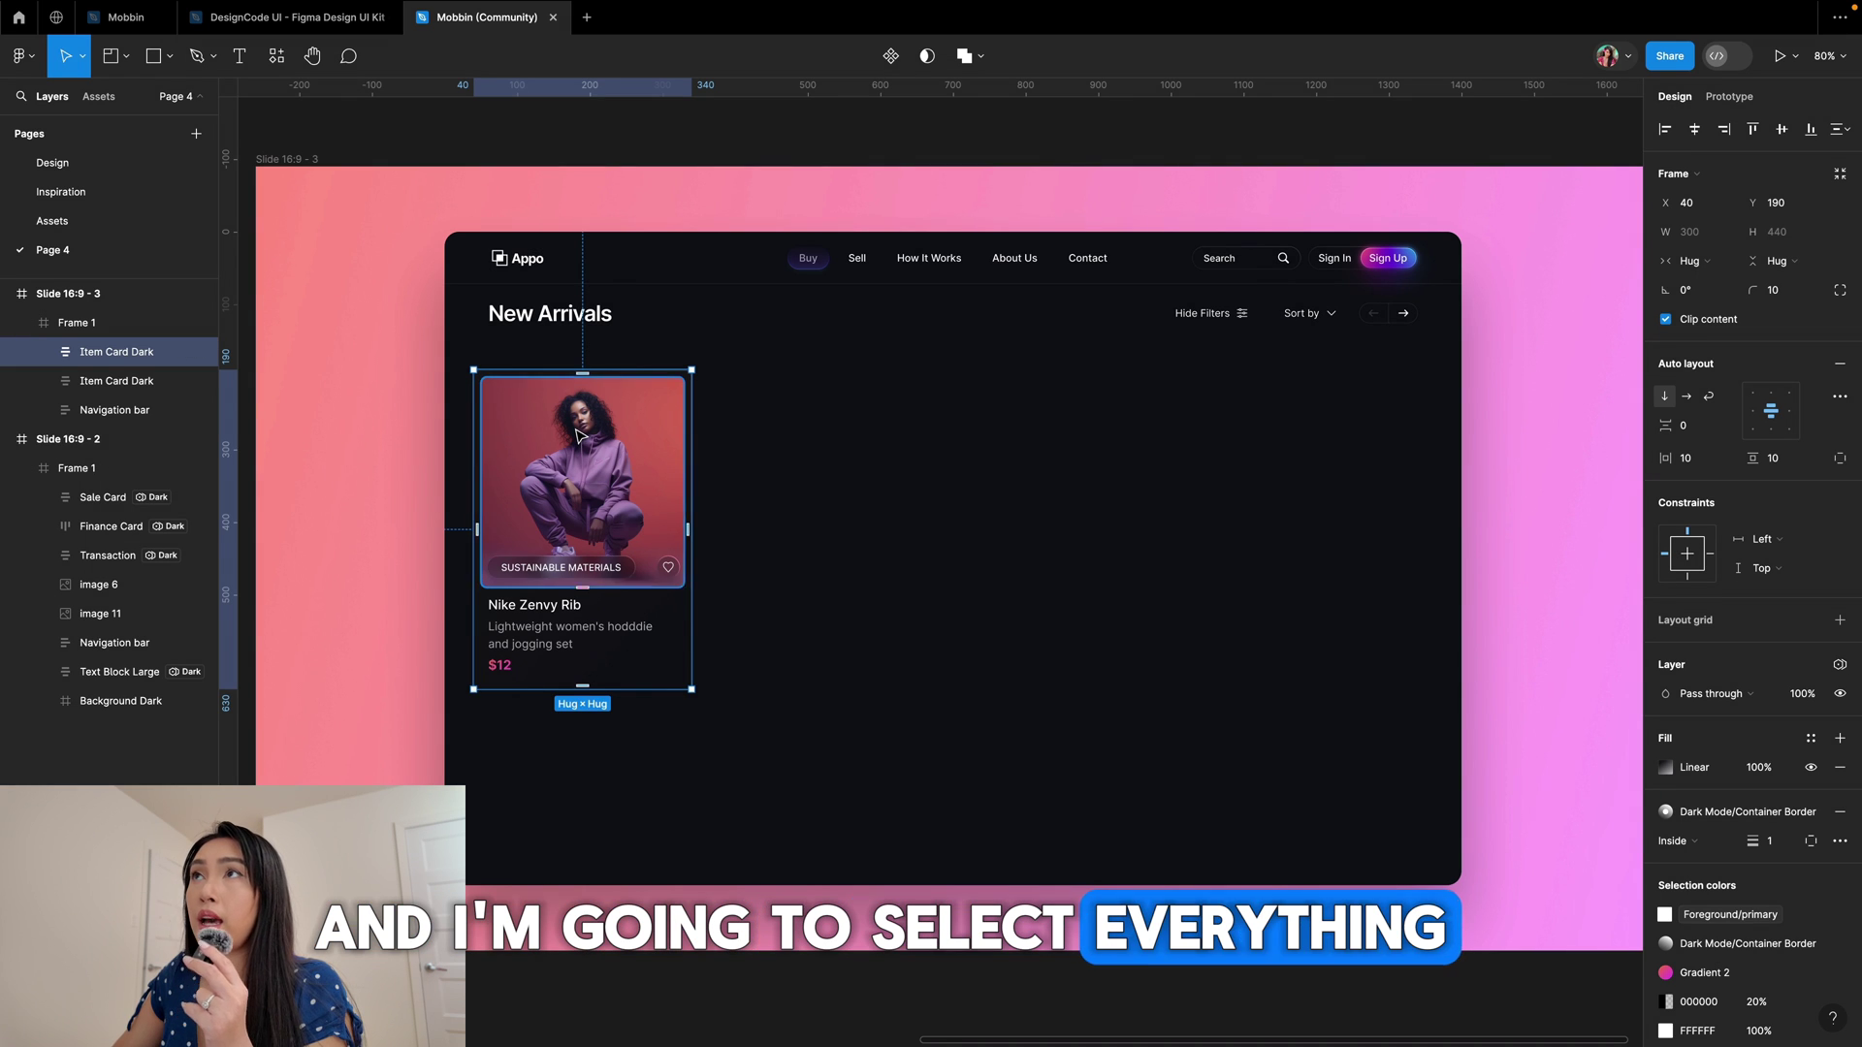
pyautogui.hotkey('ctrl', 'v')
pyautogui.hotkey('ctrl', 'v')
pyautogui.hotkey('ctrl', 'v')
# - Wrap the four item cards in a horizontal auto layout with a gap of 20
pyautogui.keyDown('shift'); pyautogui.click(106, 438); pyautogui.keyUp('shift')
pyautogui.hotkey('shift', 'a')
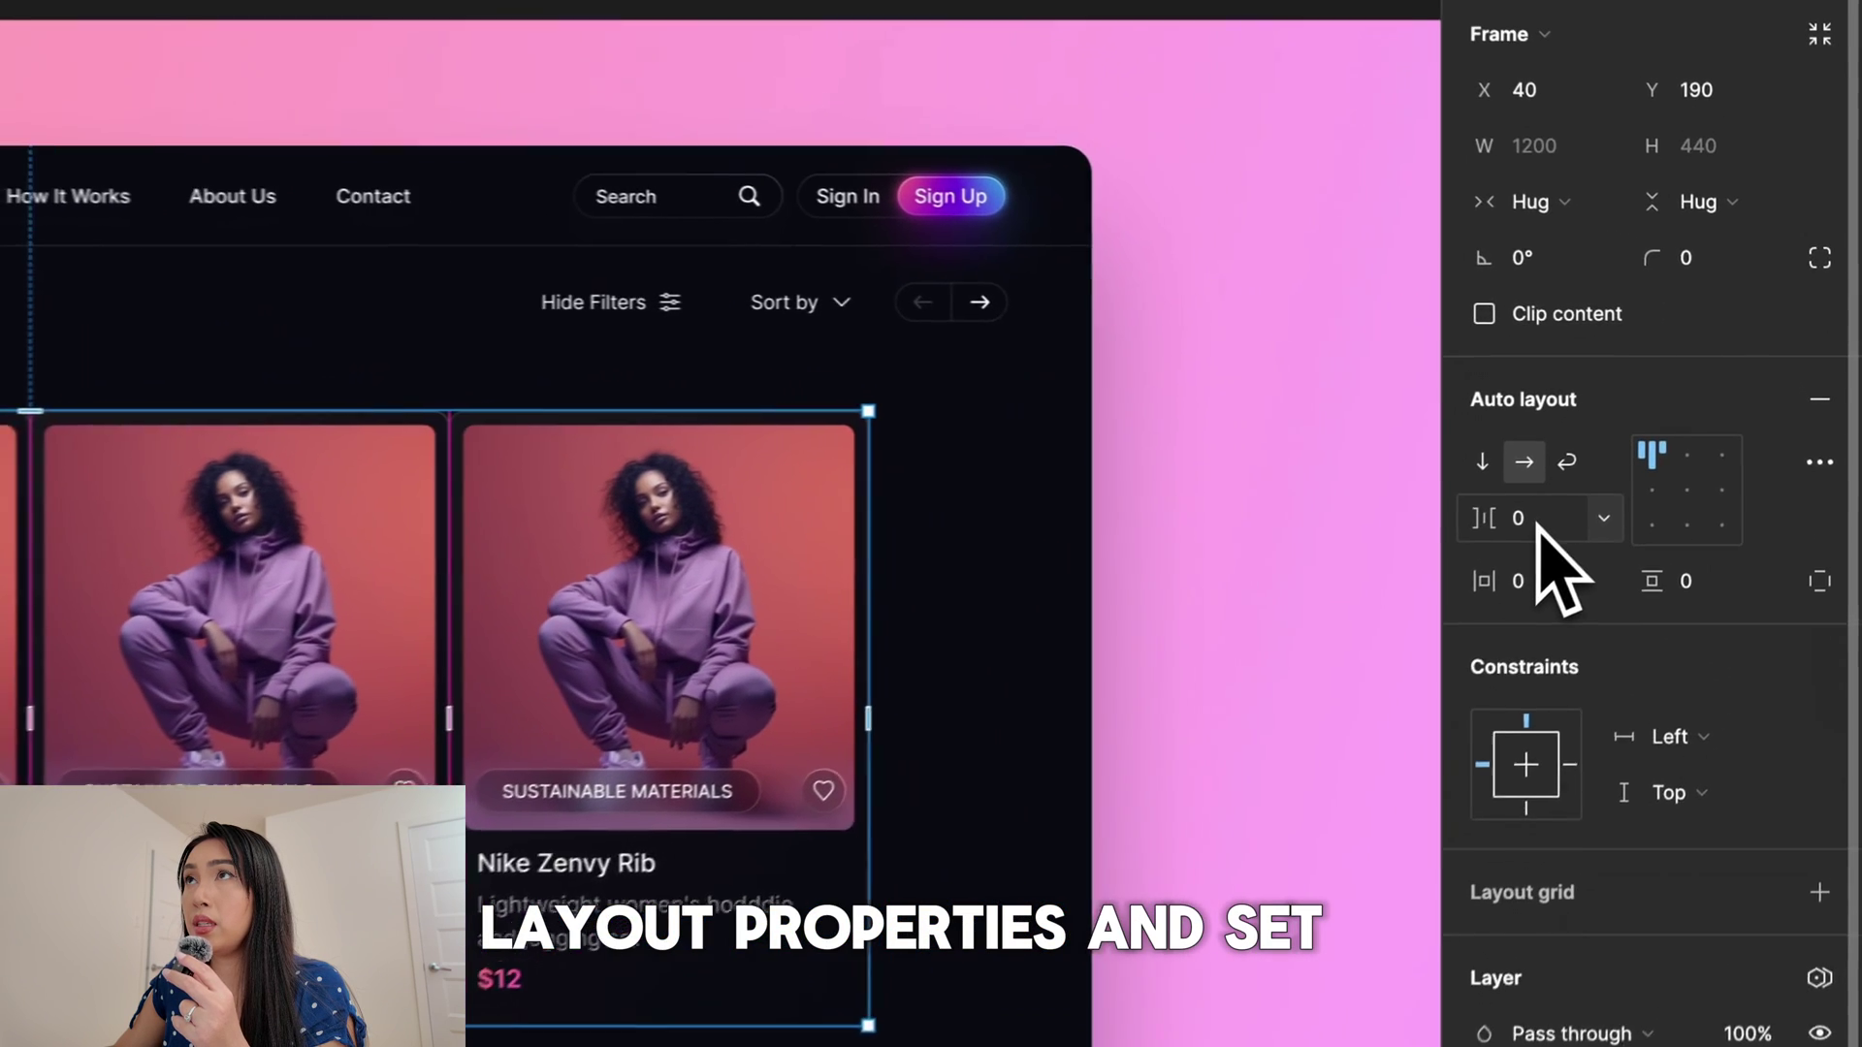
pyautogui.click(1538, 524)
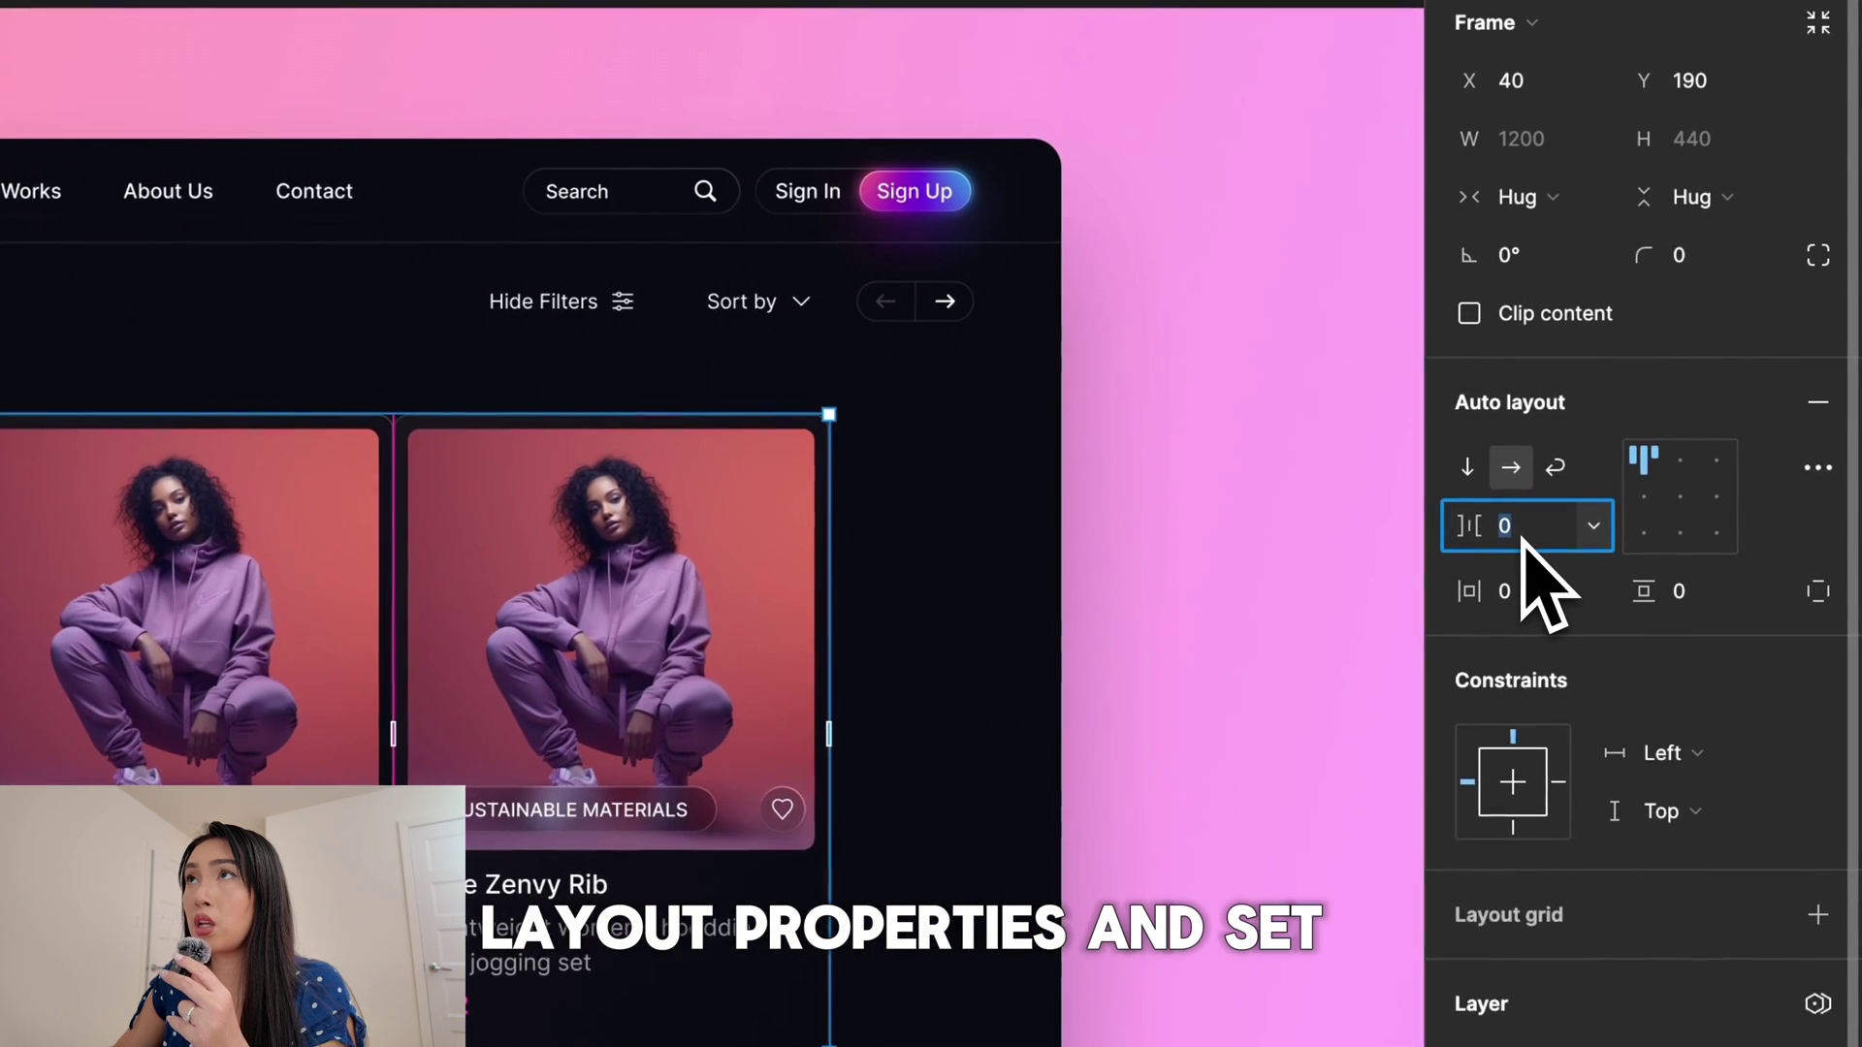
pyautogui.press('Return')
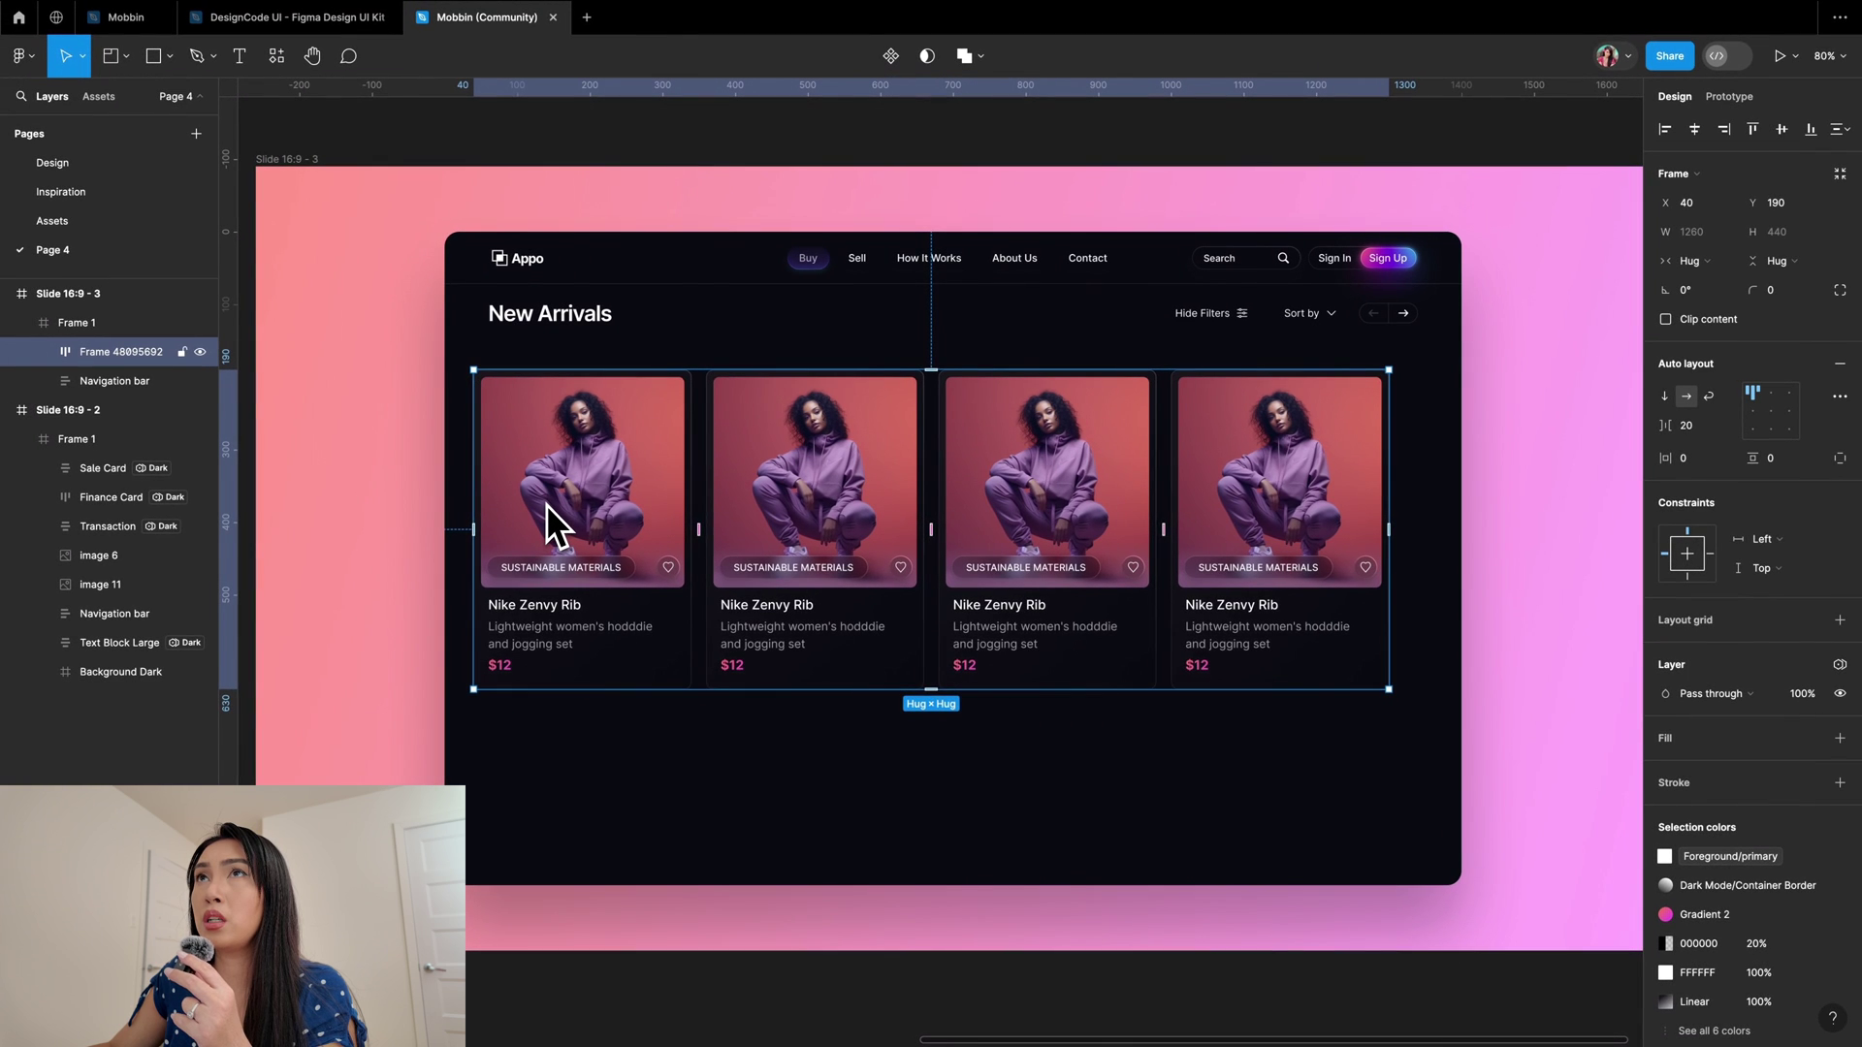
# - Duplicate the card row 20 px below the first and wrap both rows in a vertical auto layout
pyautogui.hotkey('ctrl', 'd')
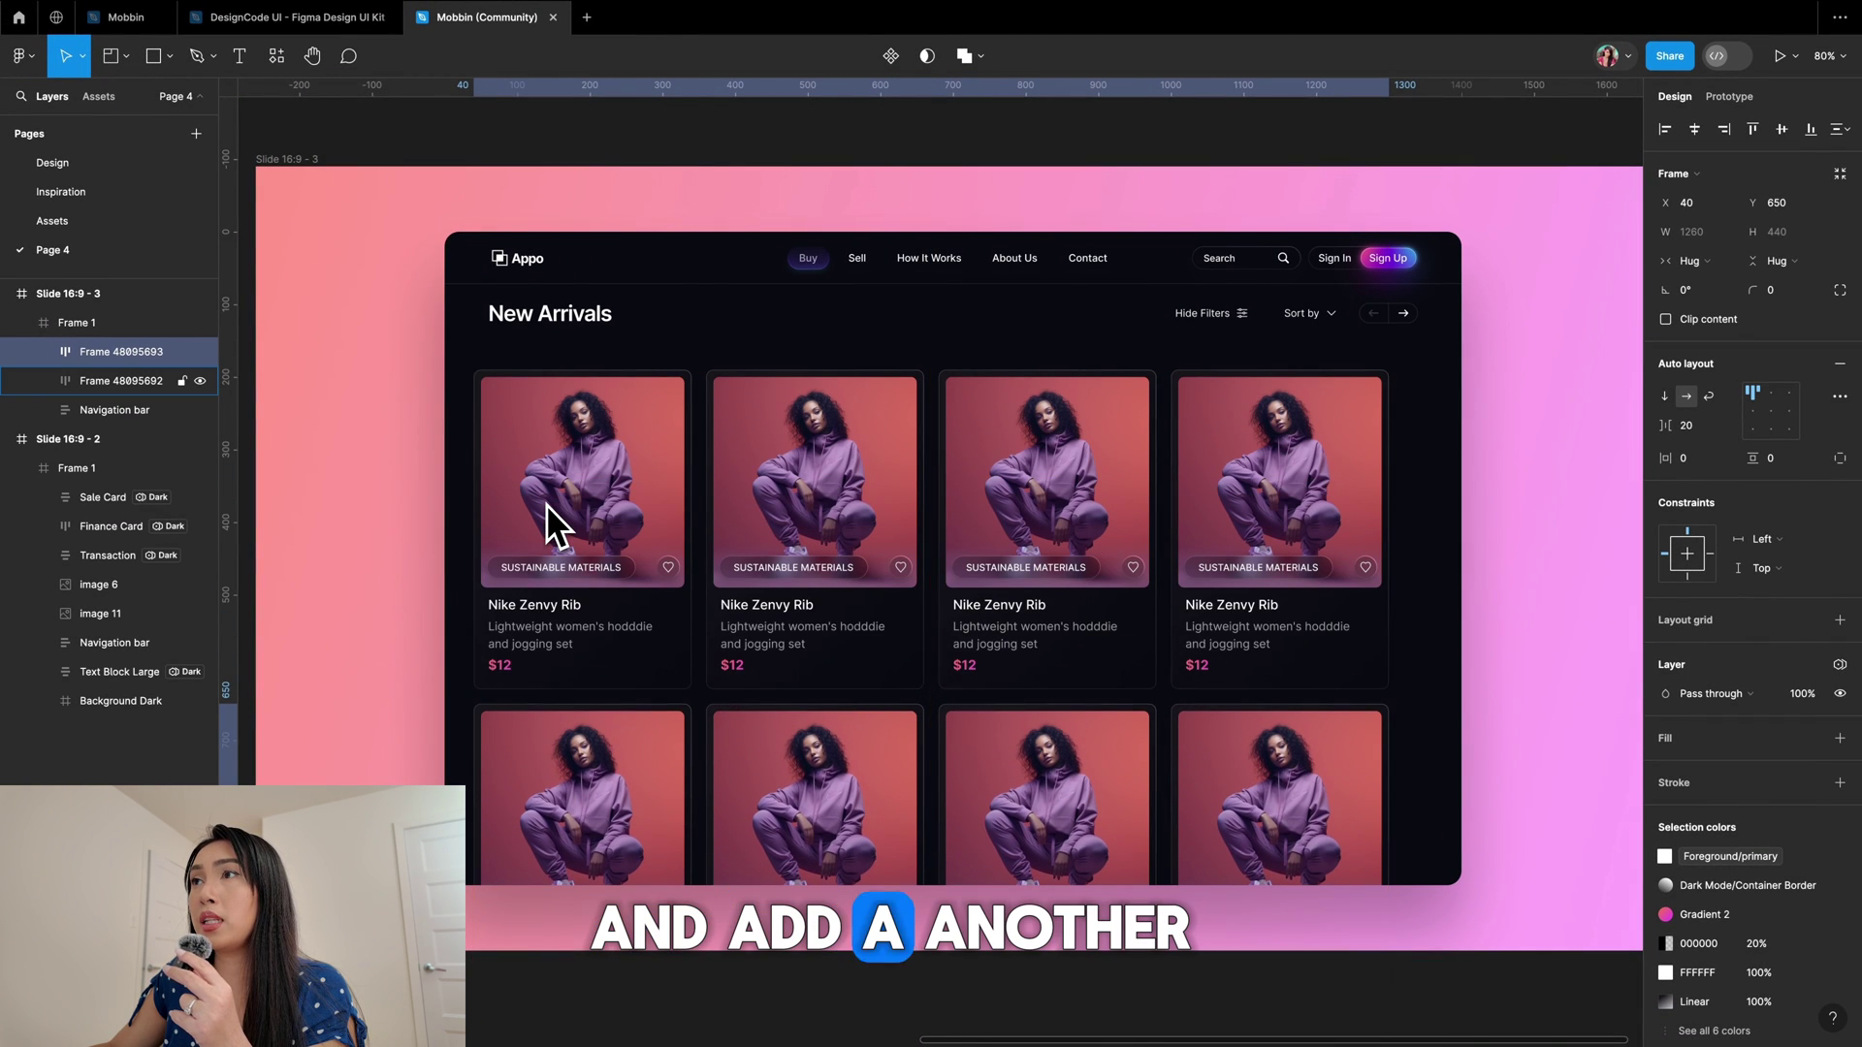
pyautogui.keyDown('shift'); pyautogui.click(107, 381); pyautogui.keyUp('shift')
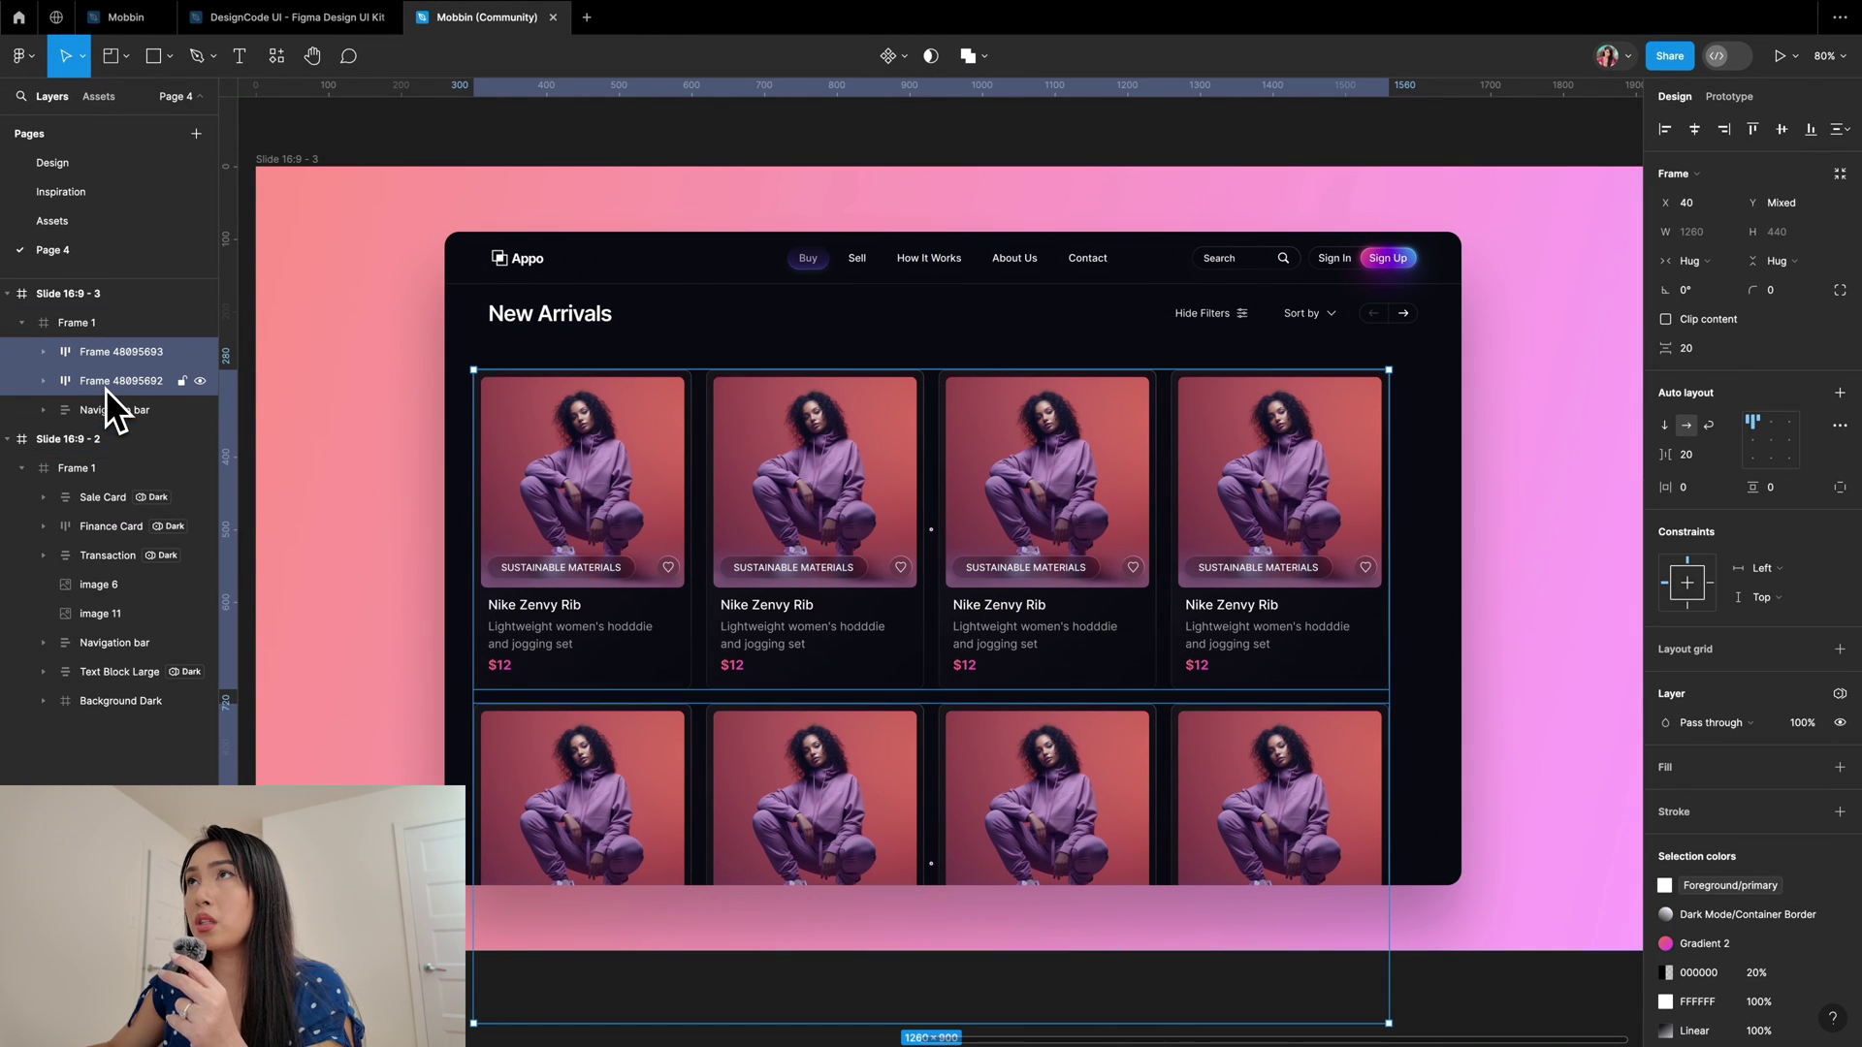
pyautogui.hotkey('shift', 'a')
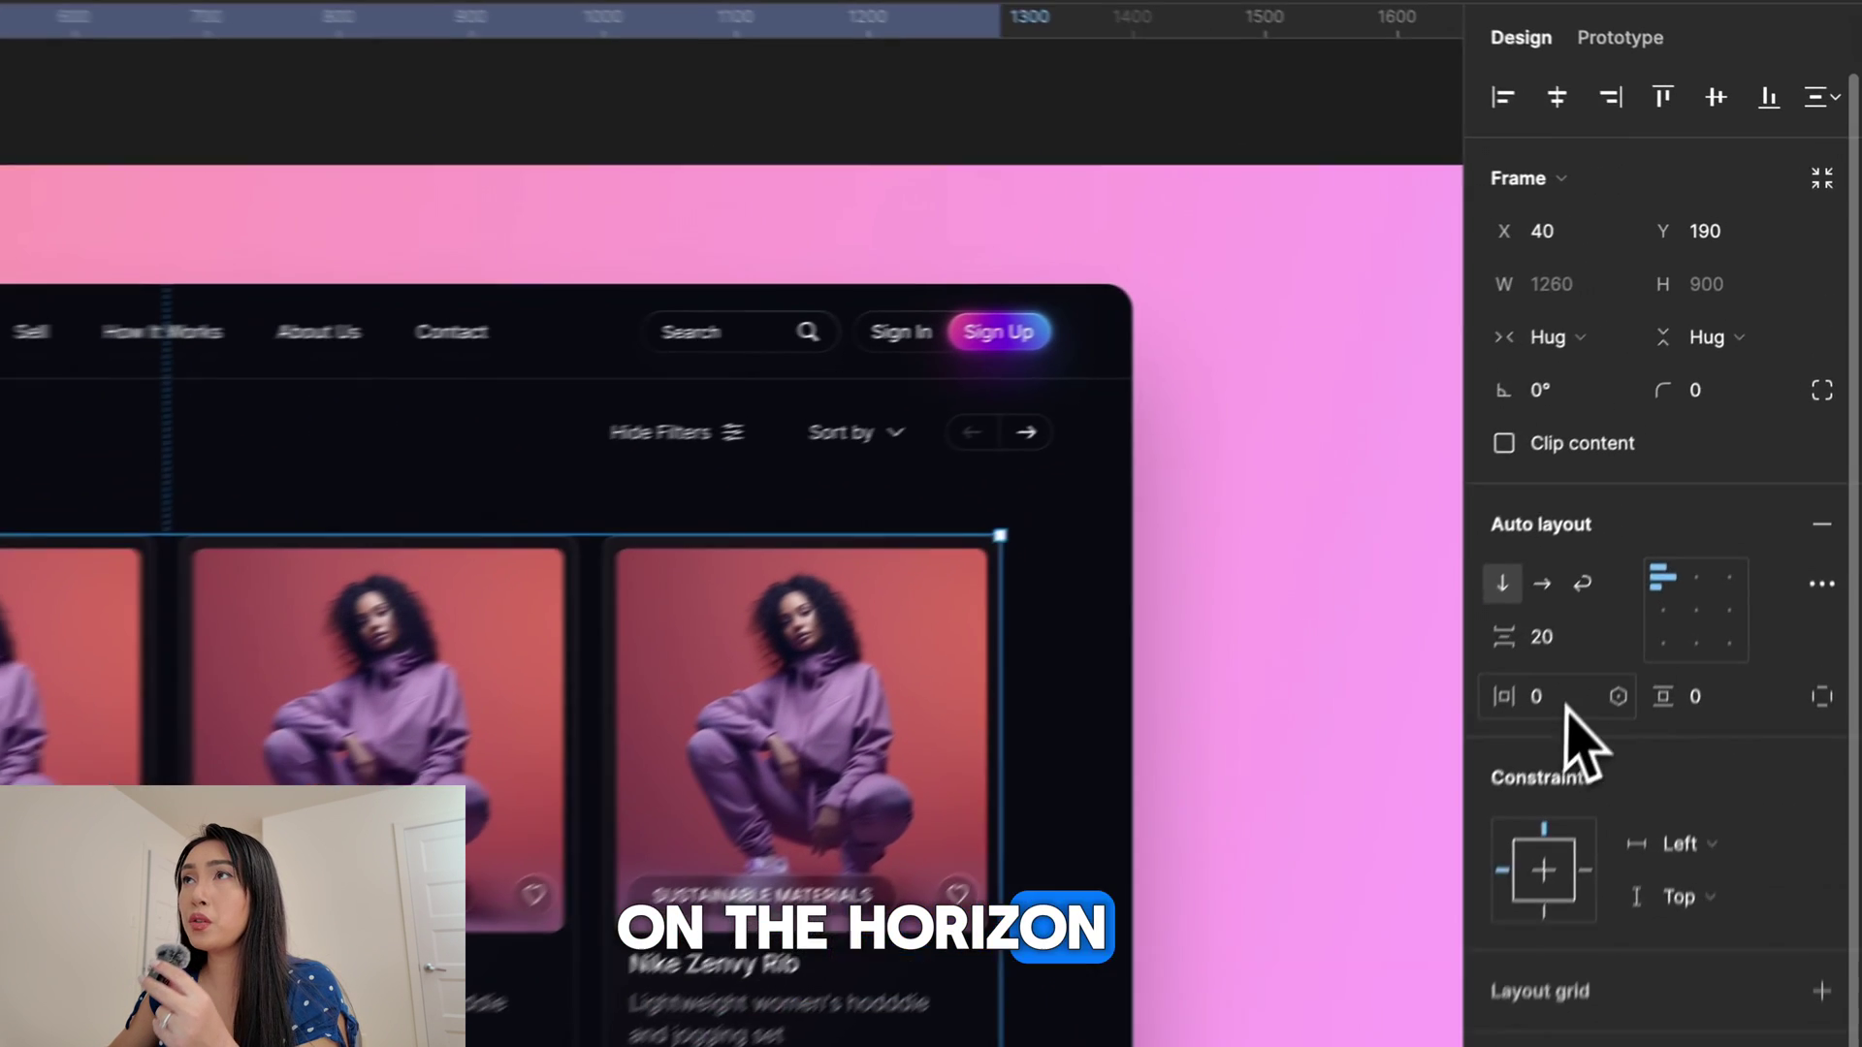
# - Set the card grid frame's horizontal padding to 60 and its width to 1400
pyautogui.click(1561, 700)
pyautogui.write('6')
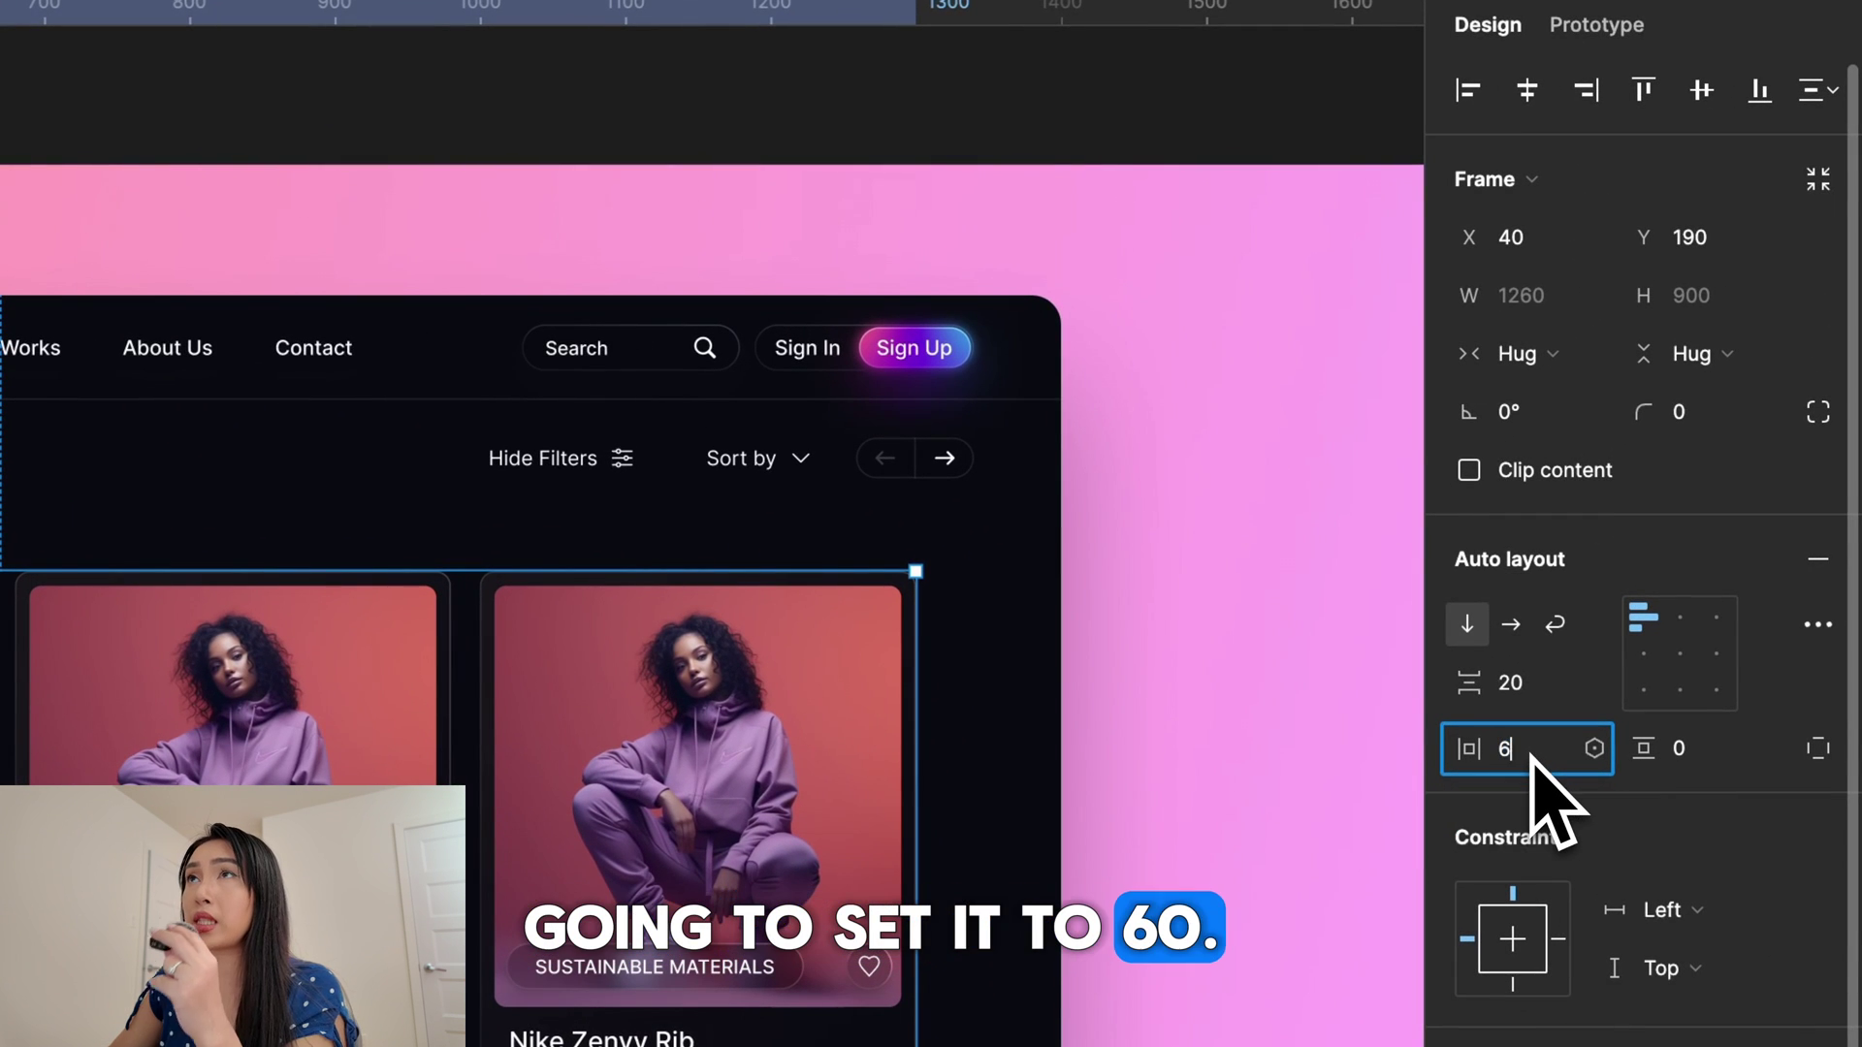
pyautogui.press('Return')
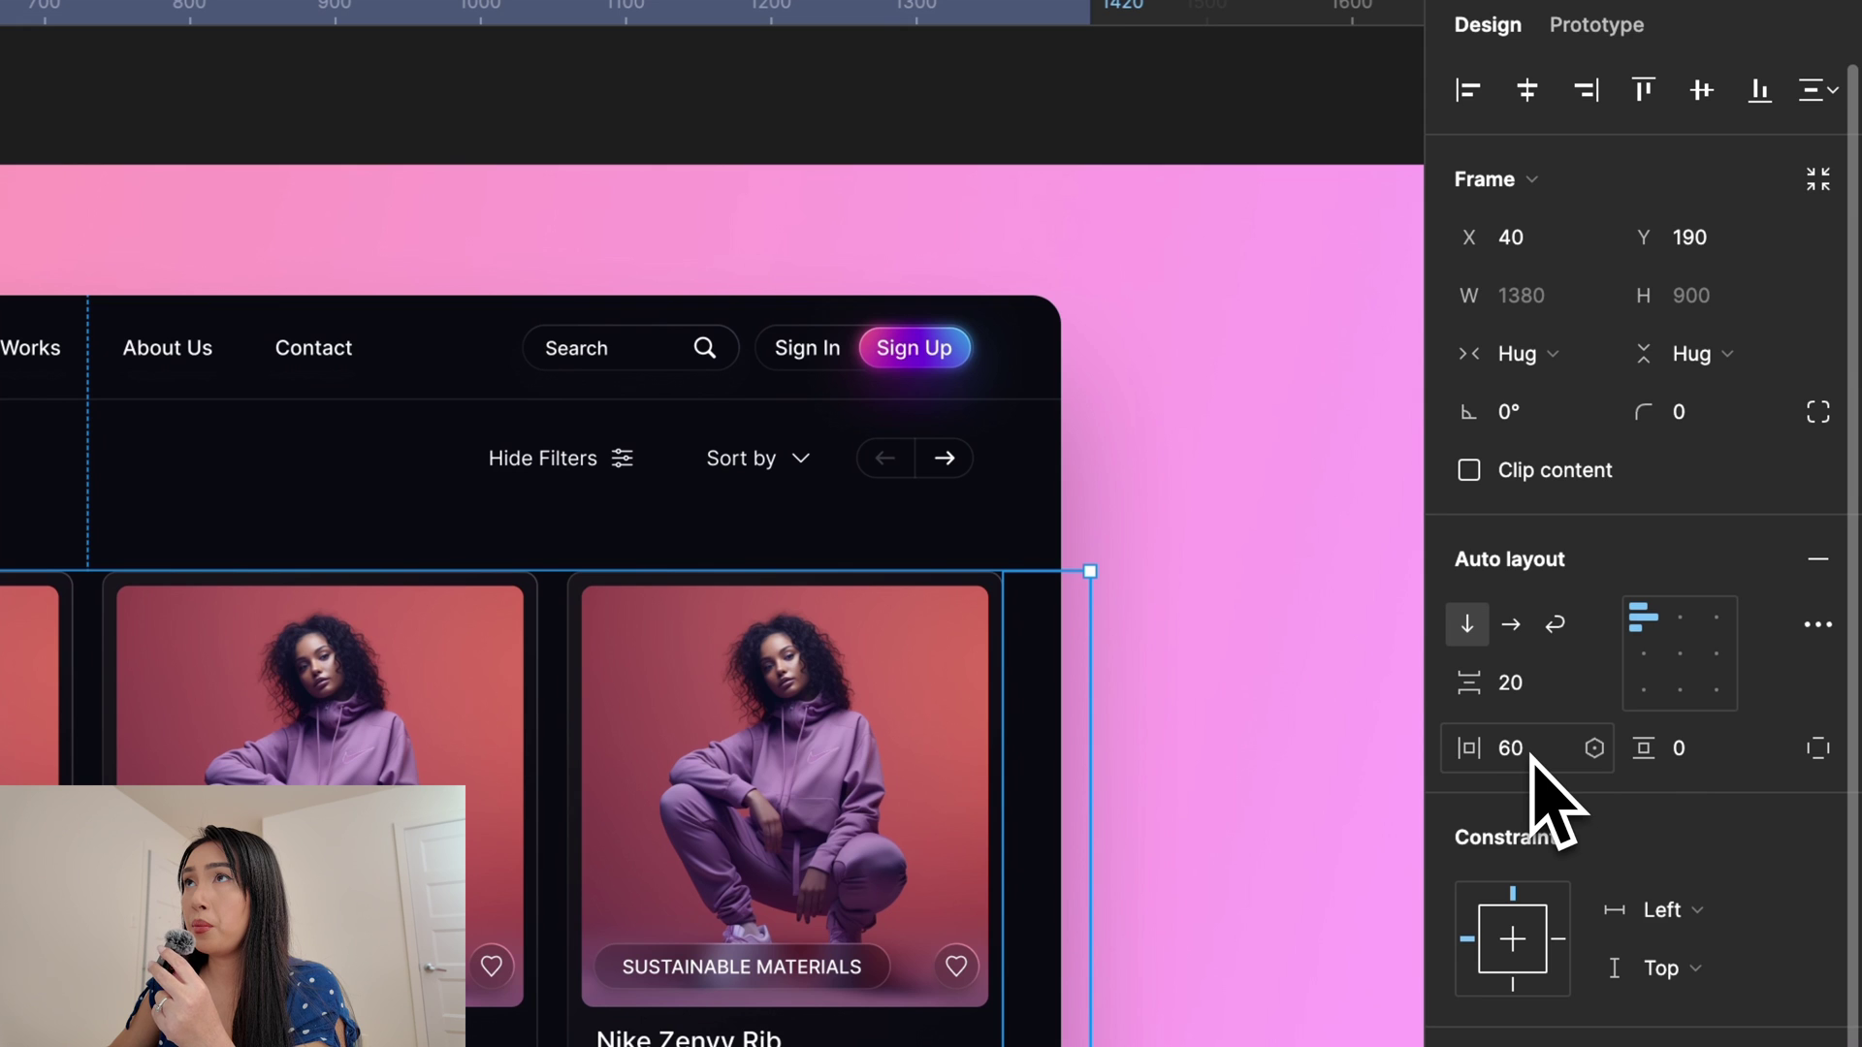
pyautogui.click(1591, 295)
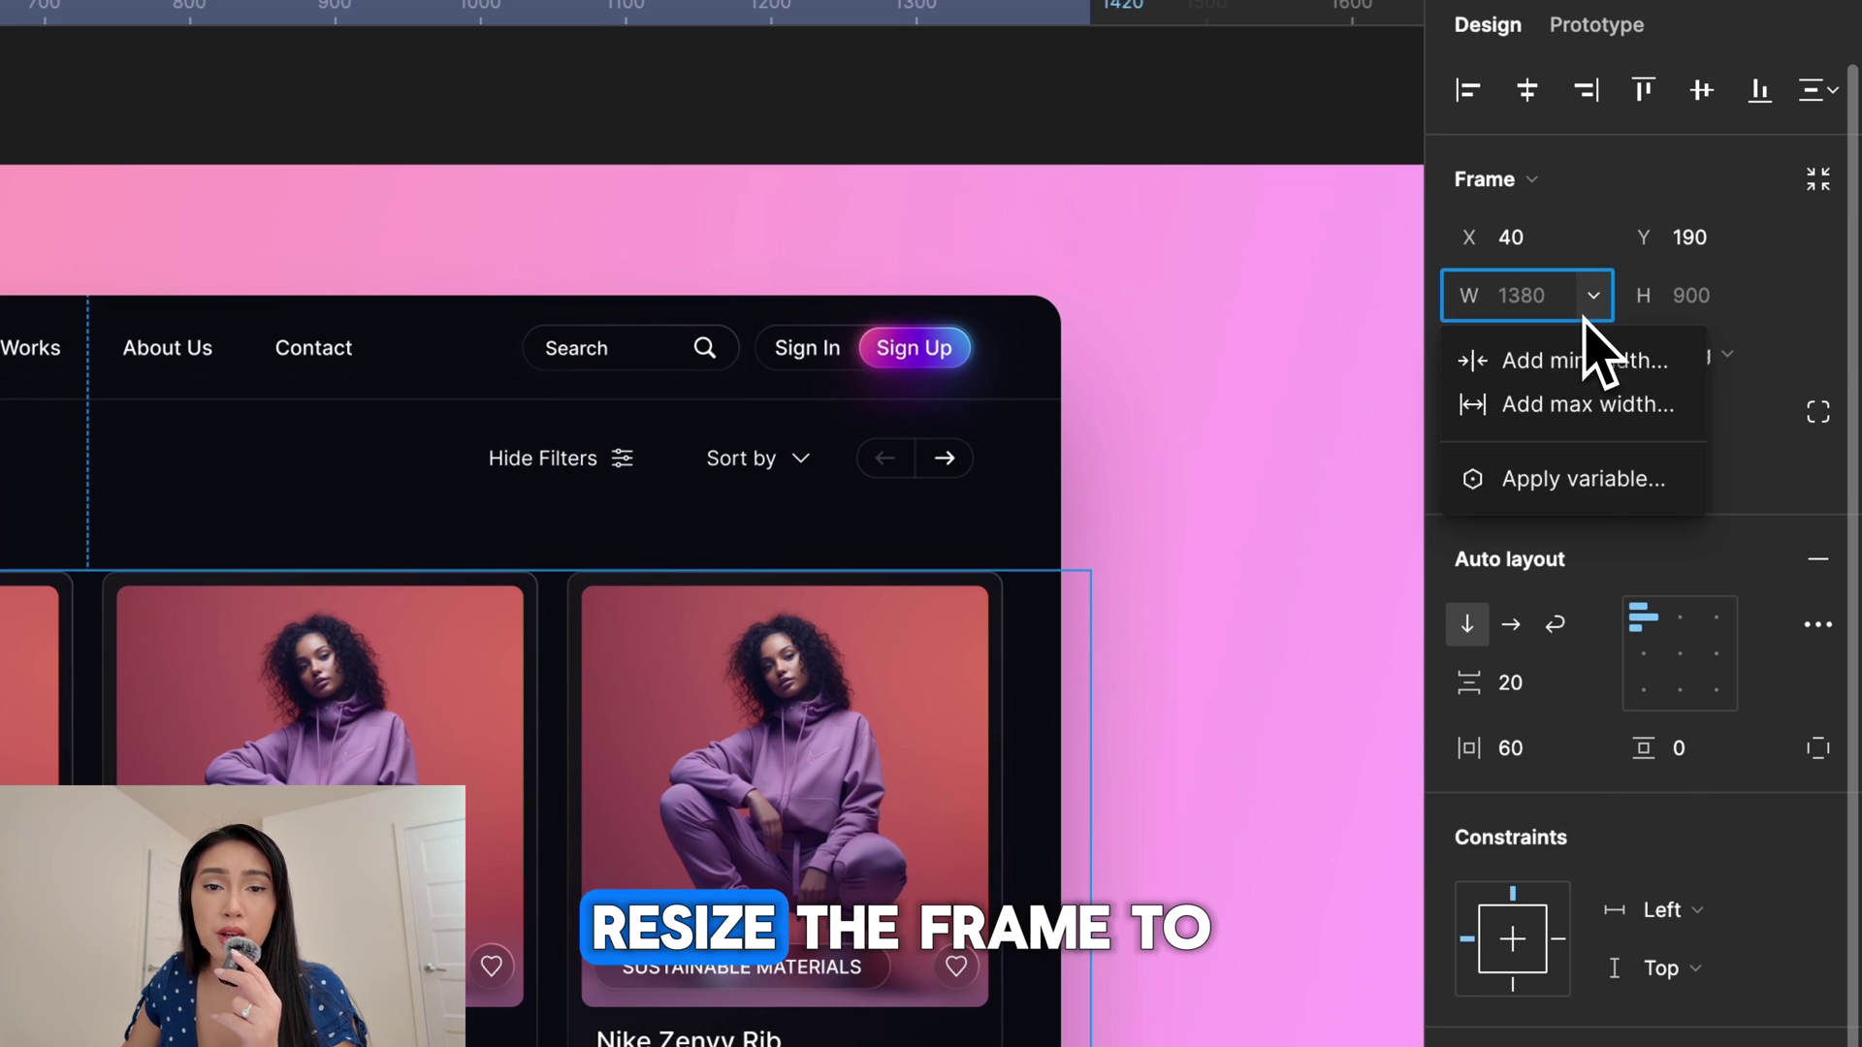
pyautogui.press('Escape')
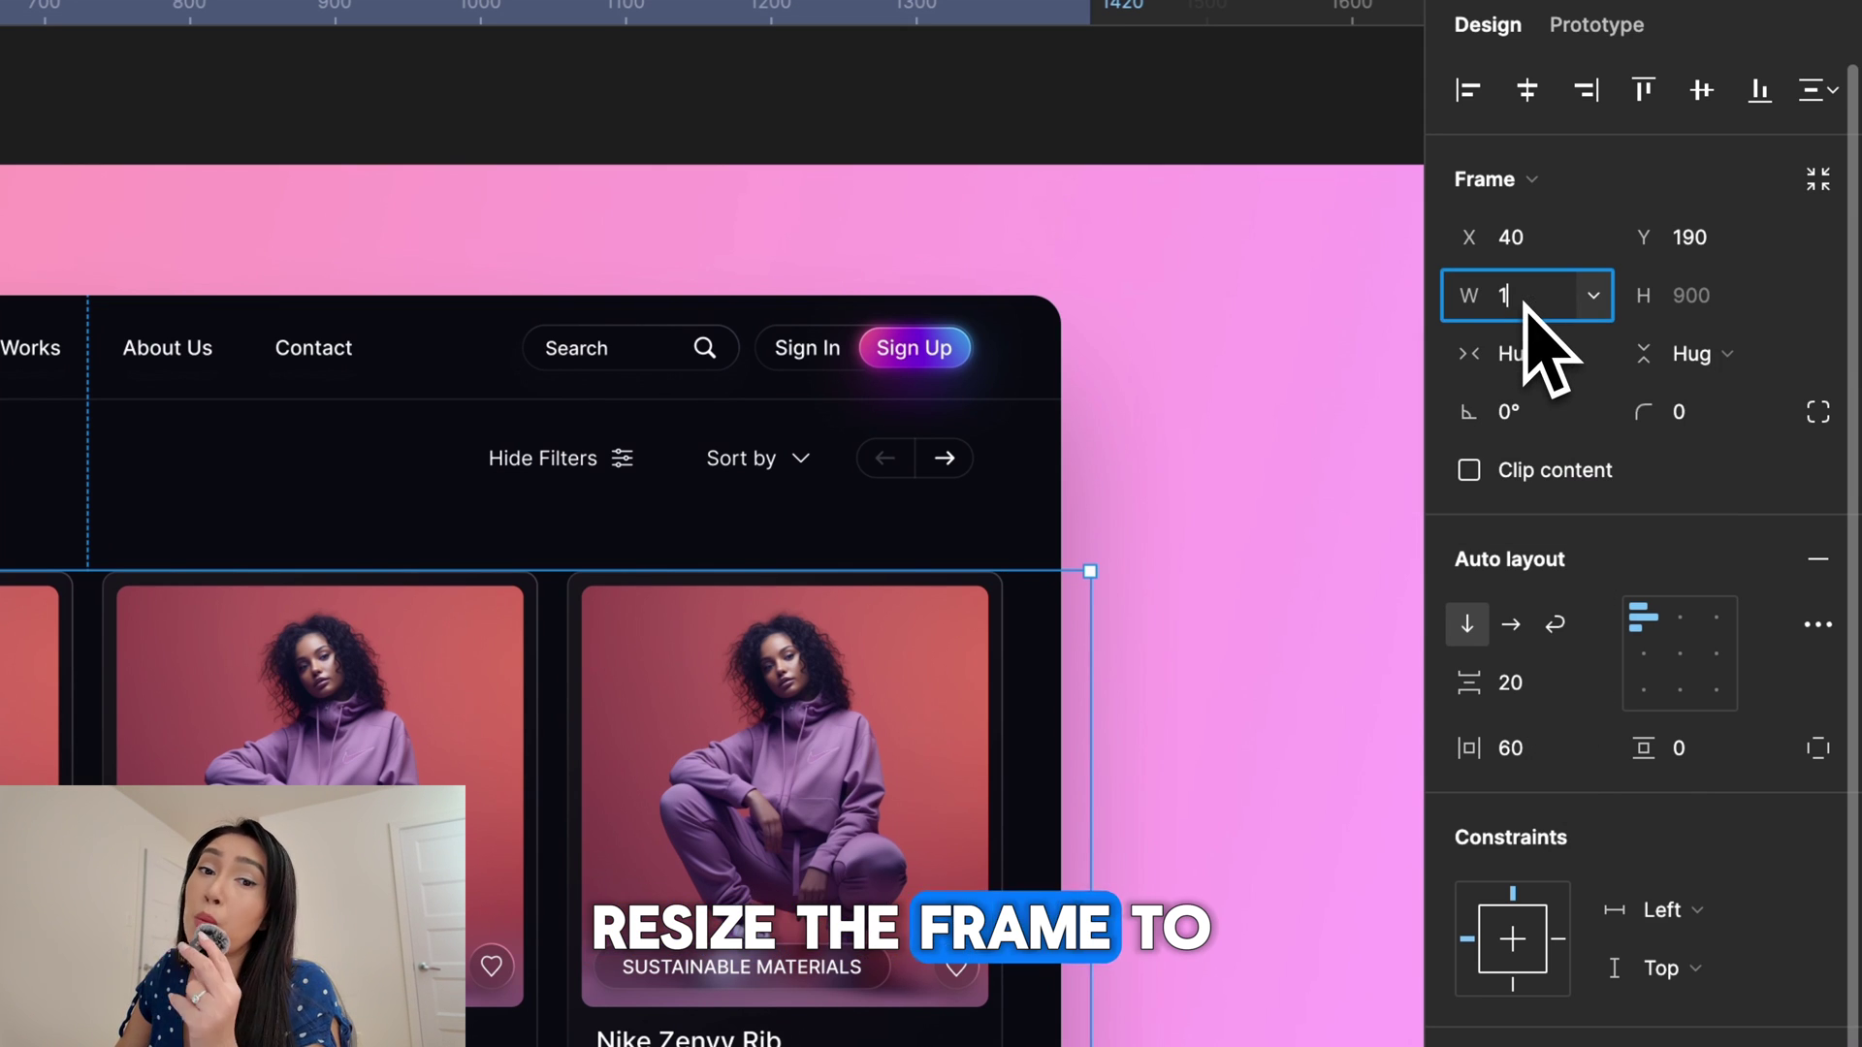
pyautogui.write('1400')
pyautogui.press('Return')
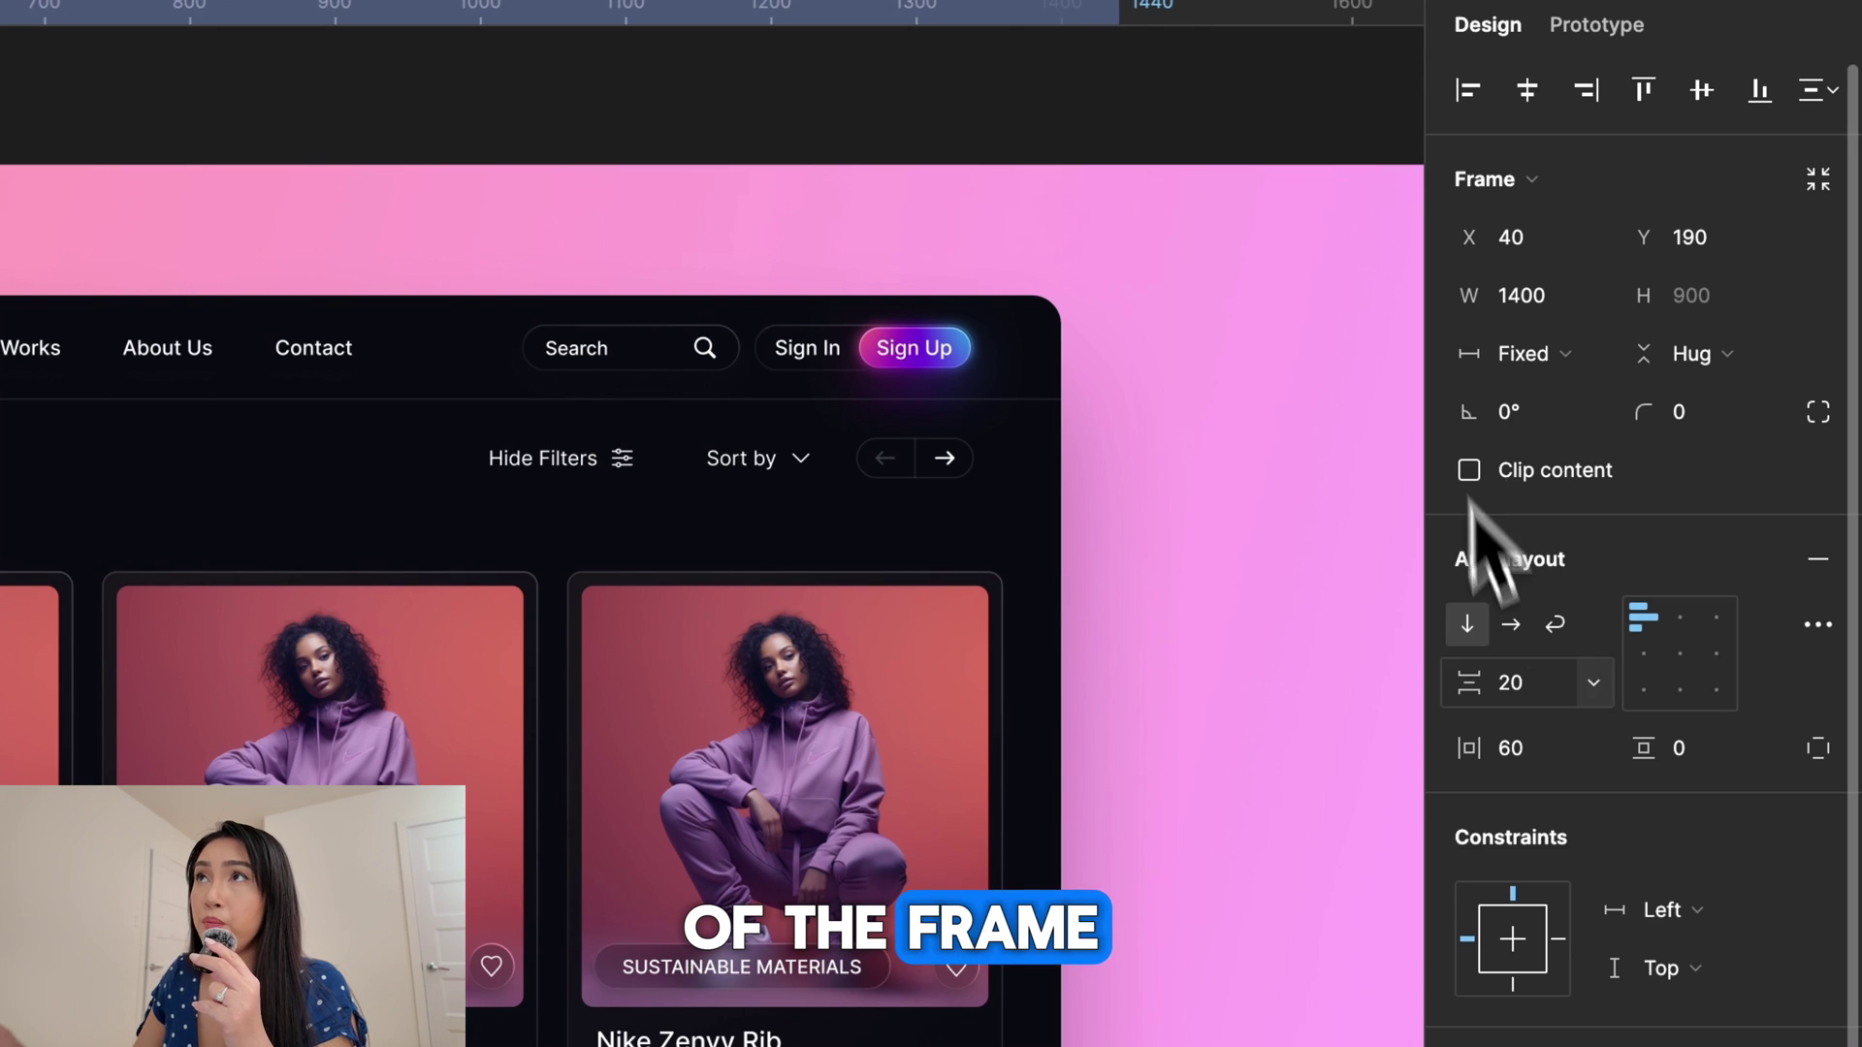
# - Set the card grid's vertical gap to Auto, centre it horizontally, and move it up directly beneath the Navigation bar
pyautogui.click(1593, 682)
pyautogui.click(1552, 723)
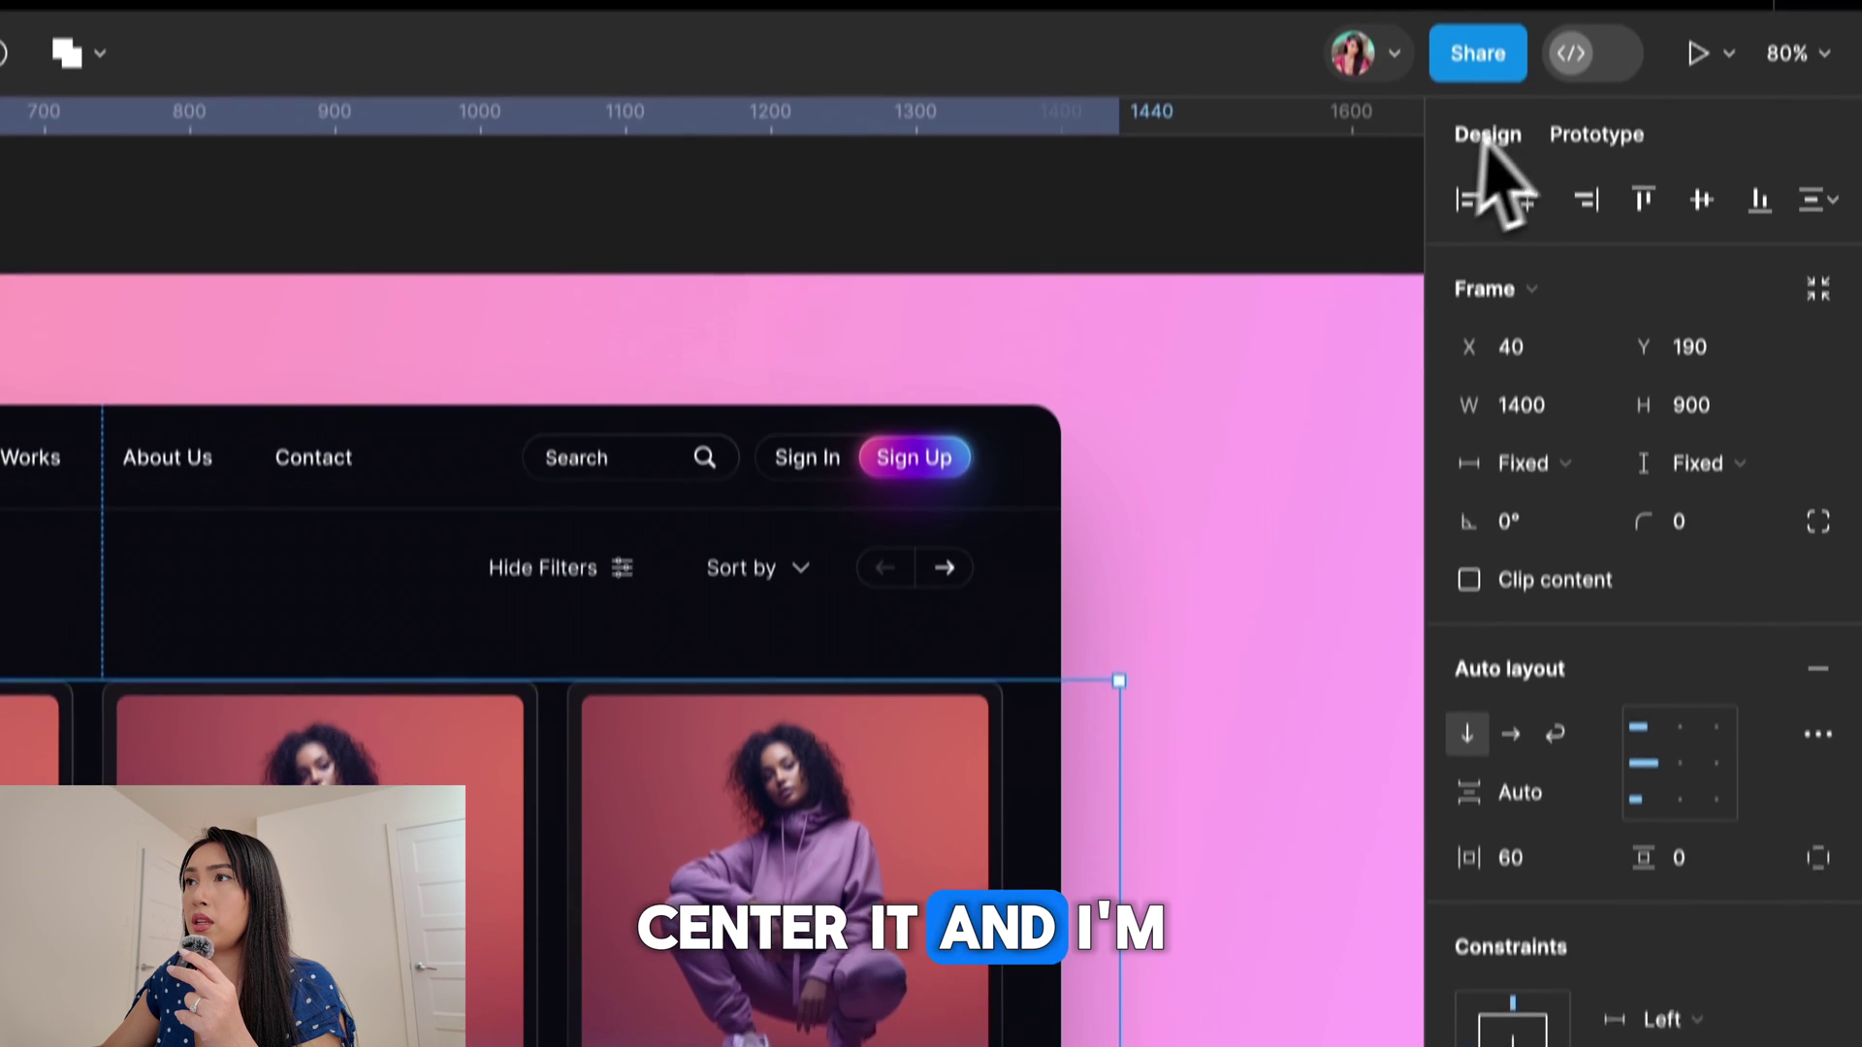
pyautogui.click(1527, 201)
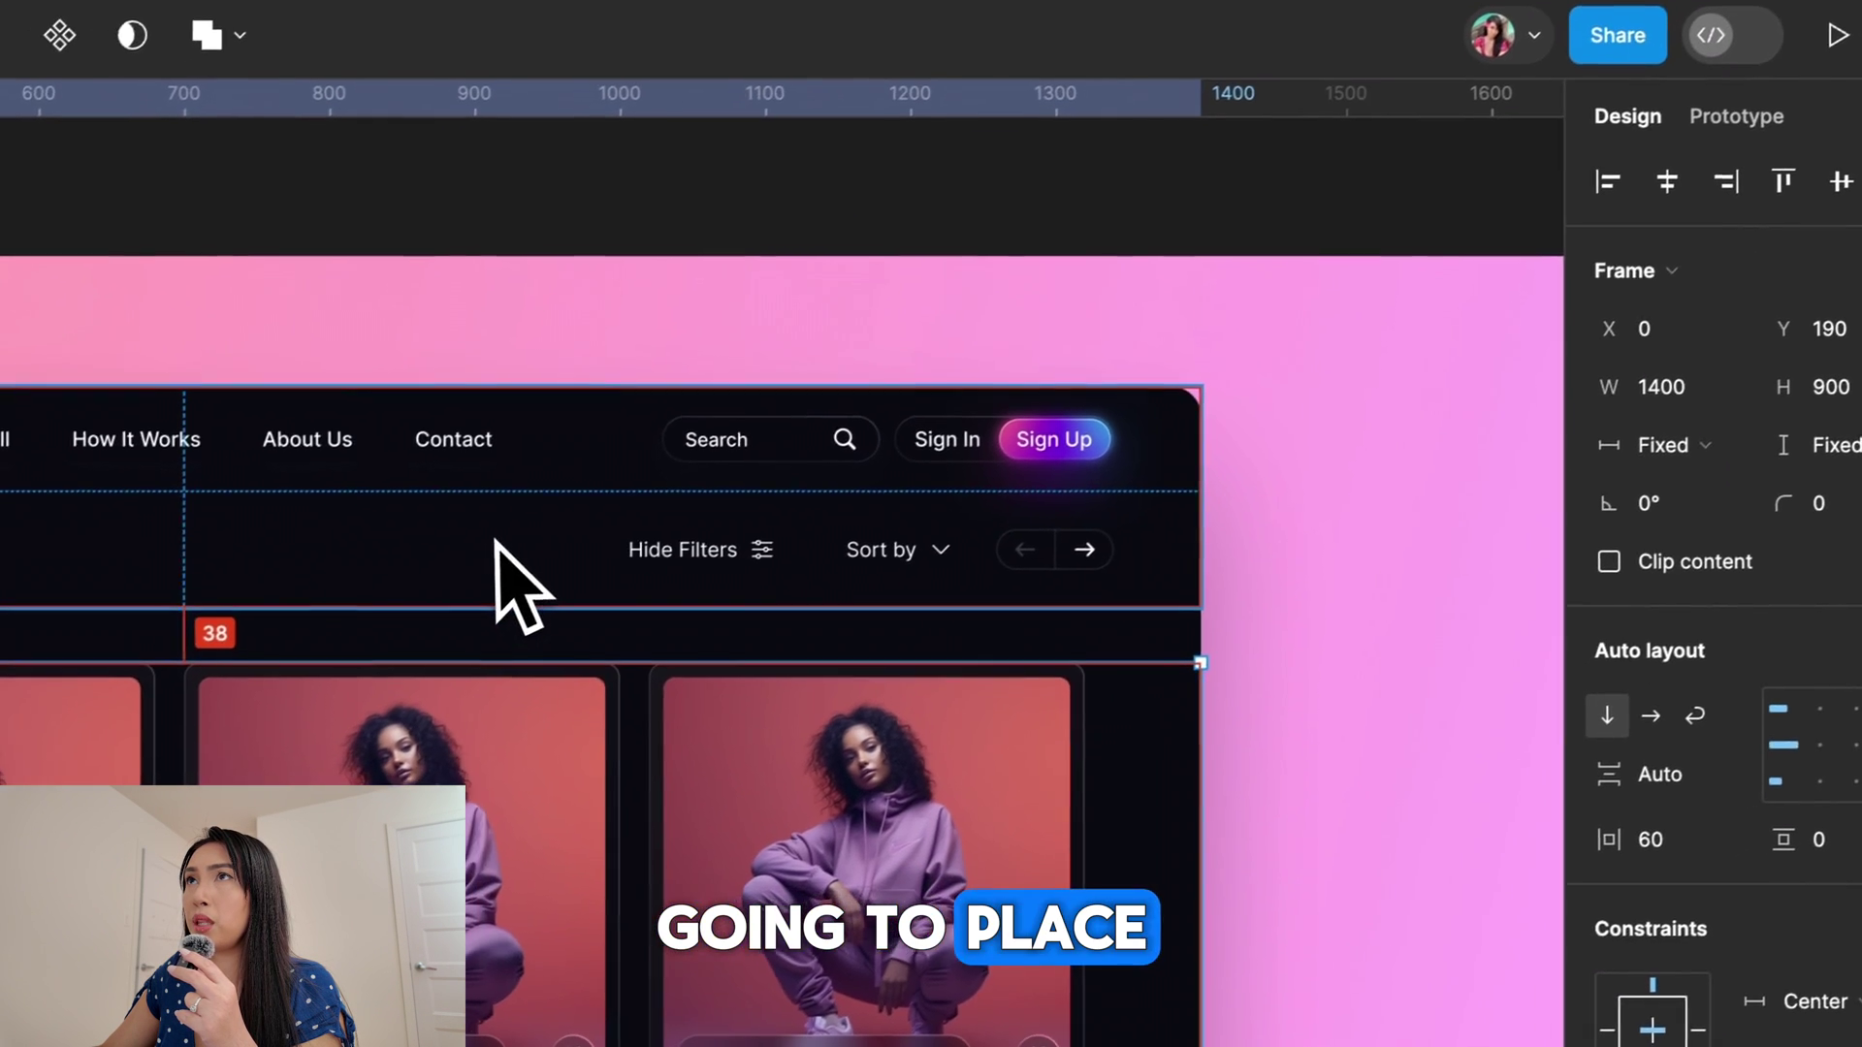
pyautogui.hotkey('shift', 'Up')
pyautogui.hotkey('shift', 'Up')
pyautogui.hotkey('shift', 'Up')
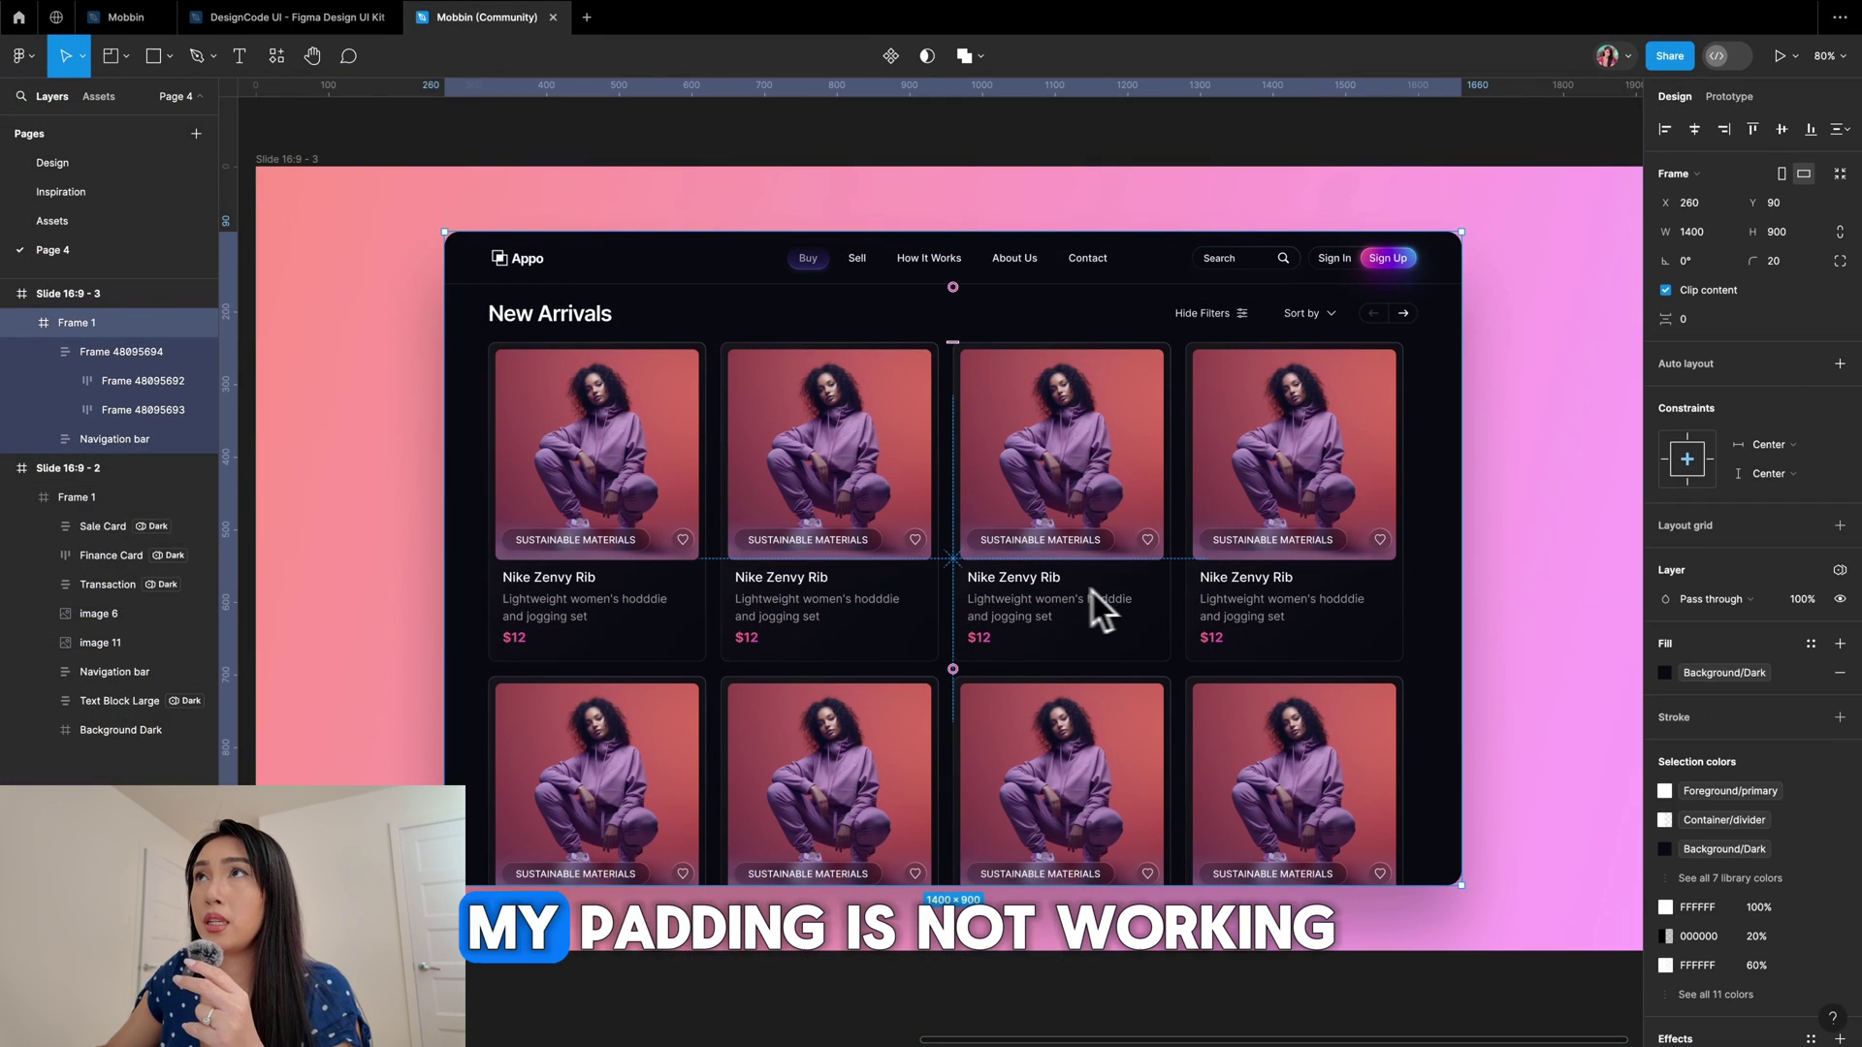
# - Set the first card row's width to Fill container and its horizontal gap to Auto
pyautogui.click(1068, 588)
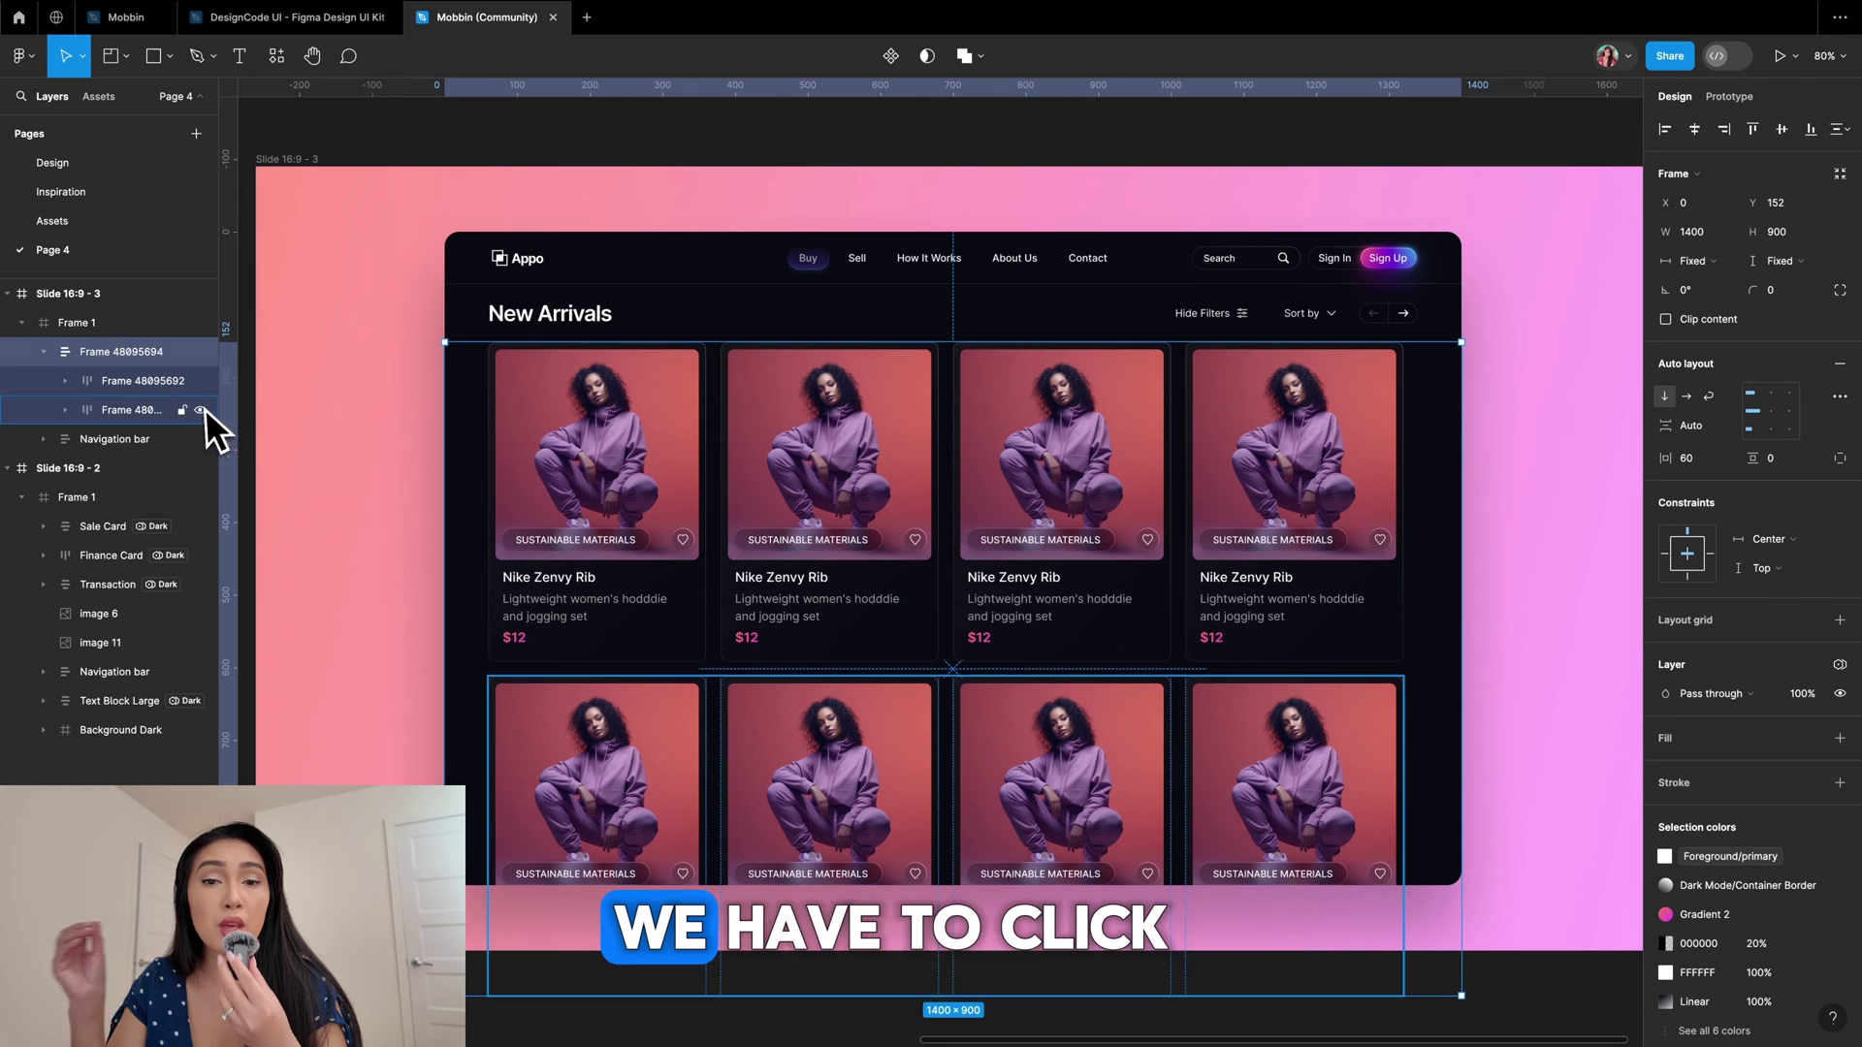
pyautogui.click(98, 384)
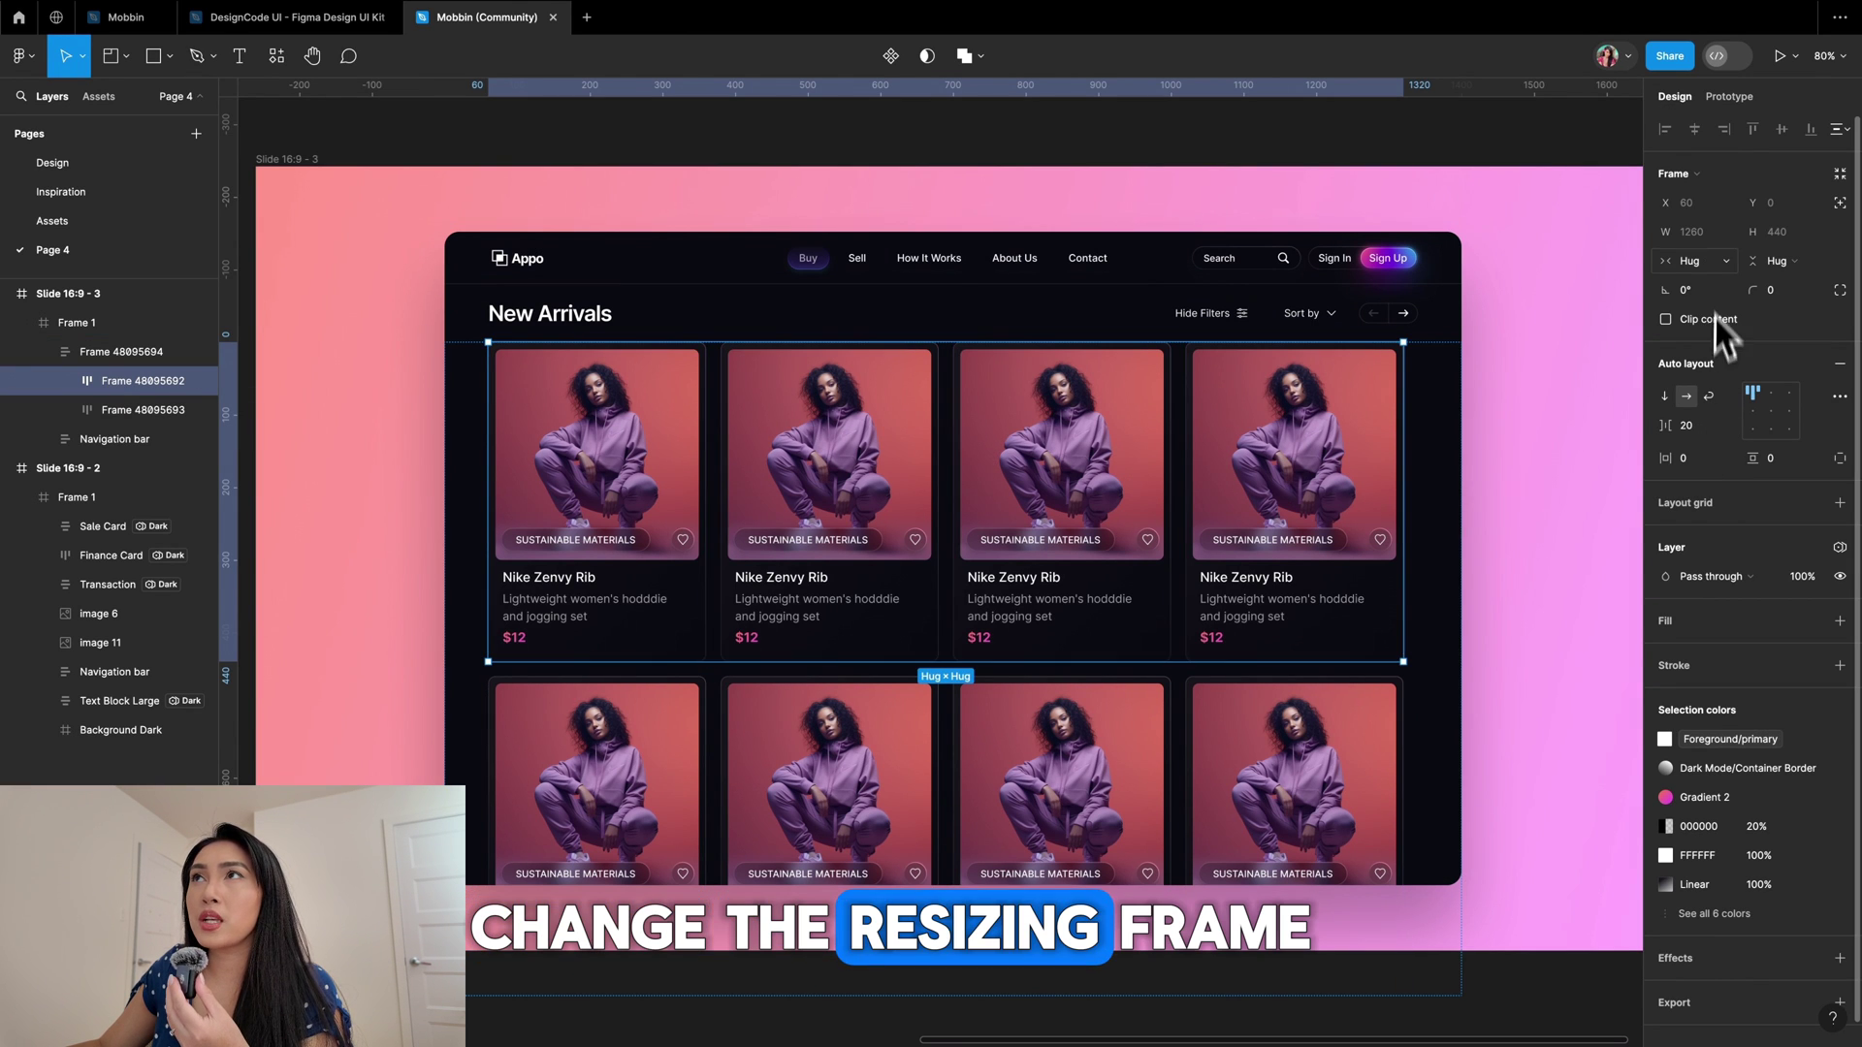
pyautogui.click(1725, 261)
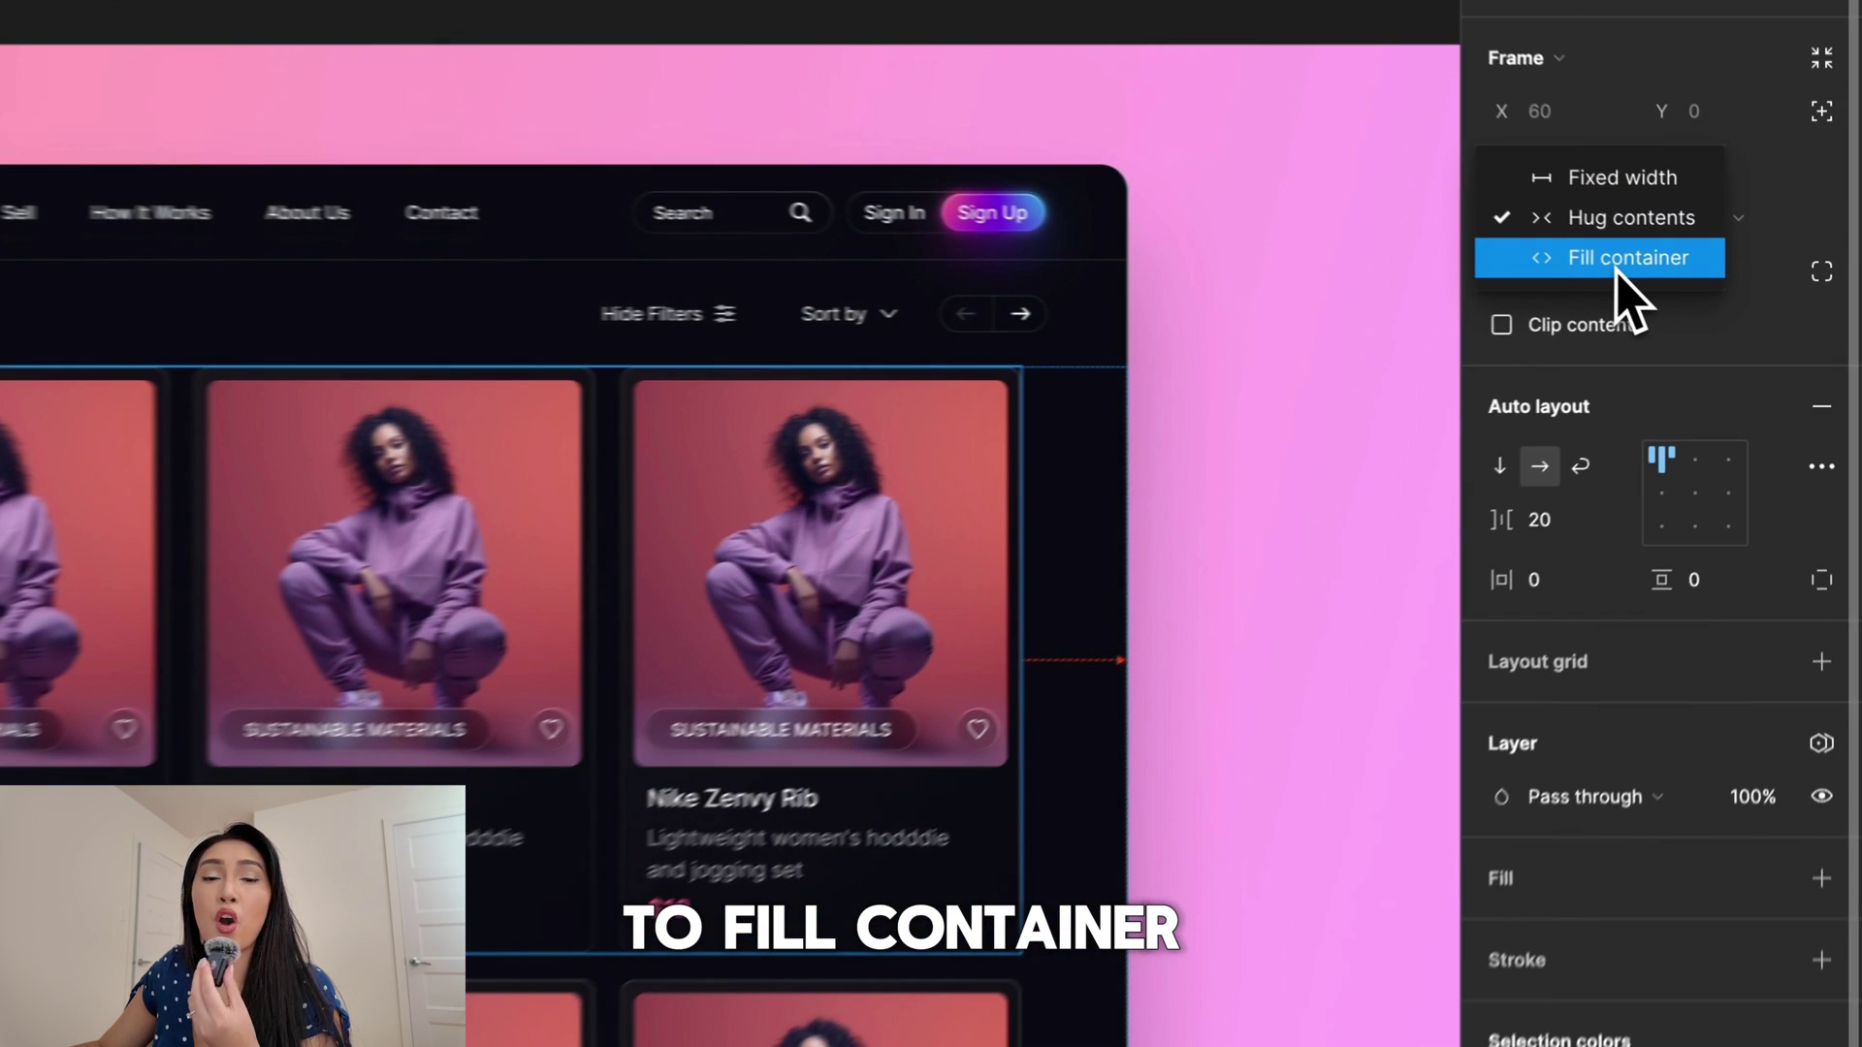
pyautogui.click(1616, 271)
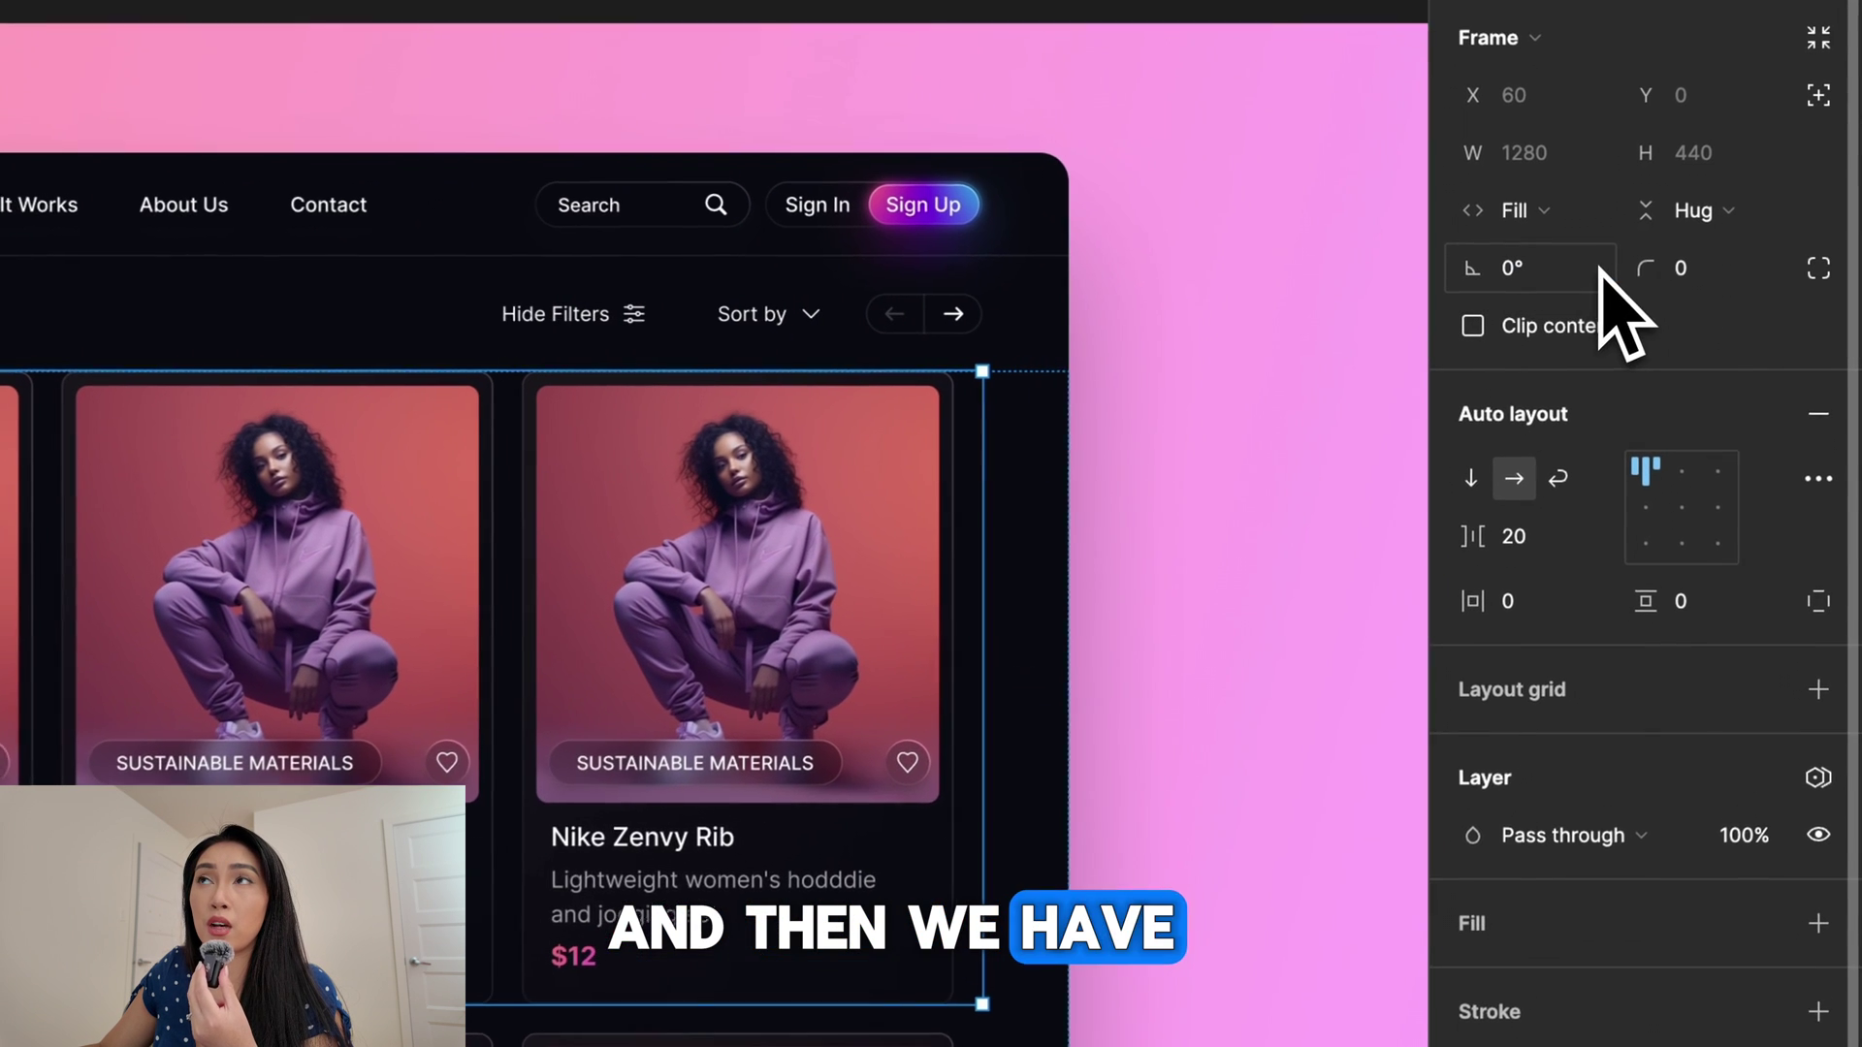
pyautogui.click(1580, 518)
pyautogui.click(1611, 520)
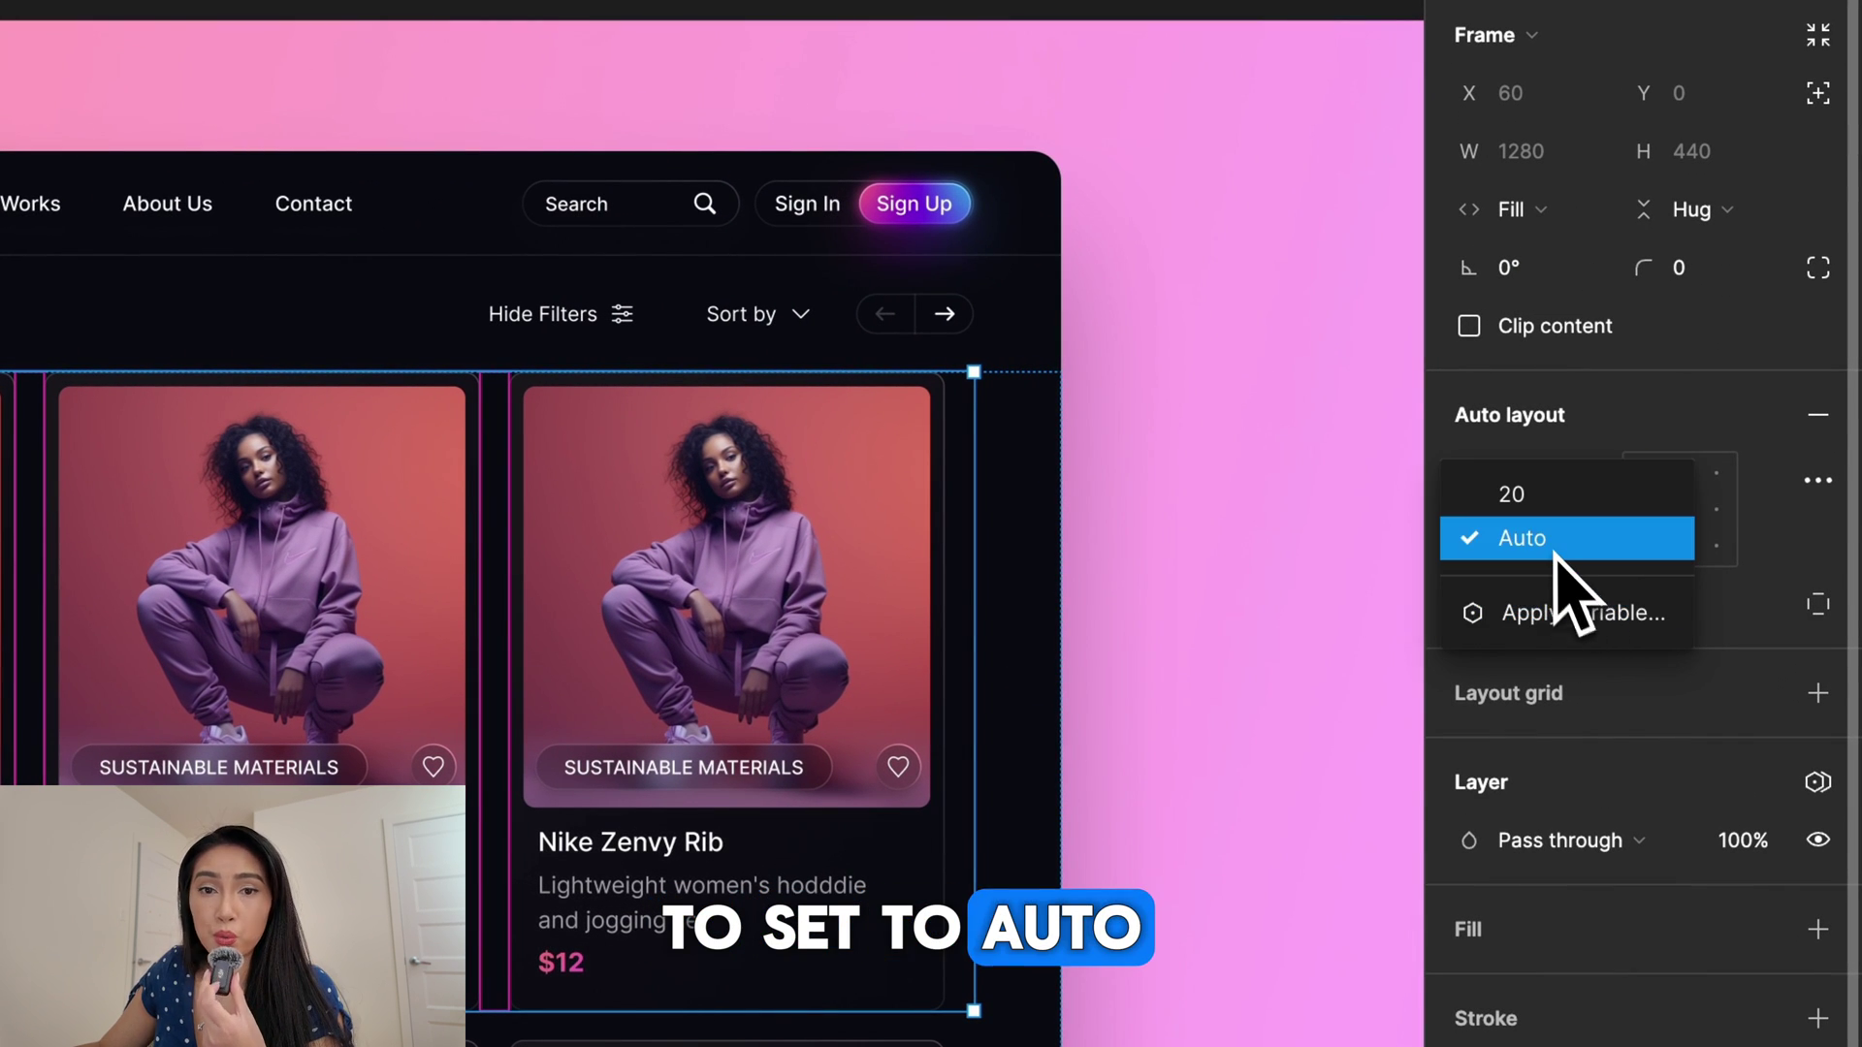
pyautogui.click(1573, 537)
# - Set the second card row to Fill container width with an Auto horizontal gap
pyautogui.click(722, 955)
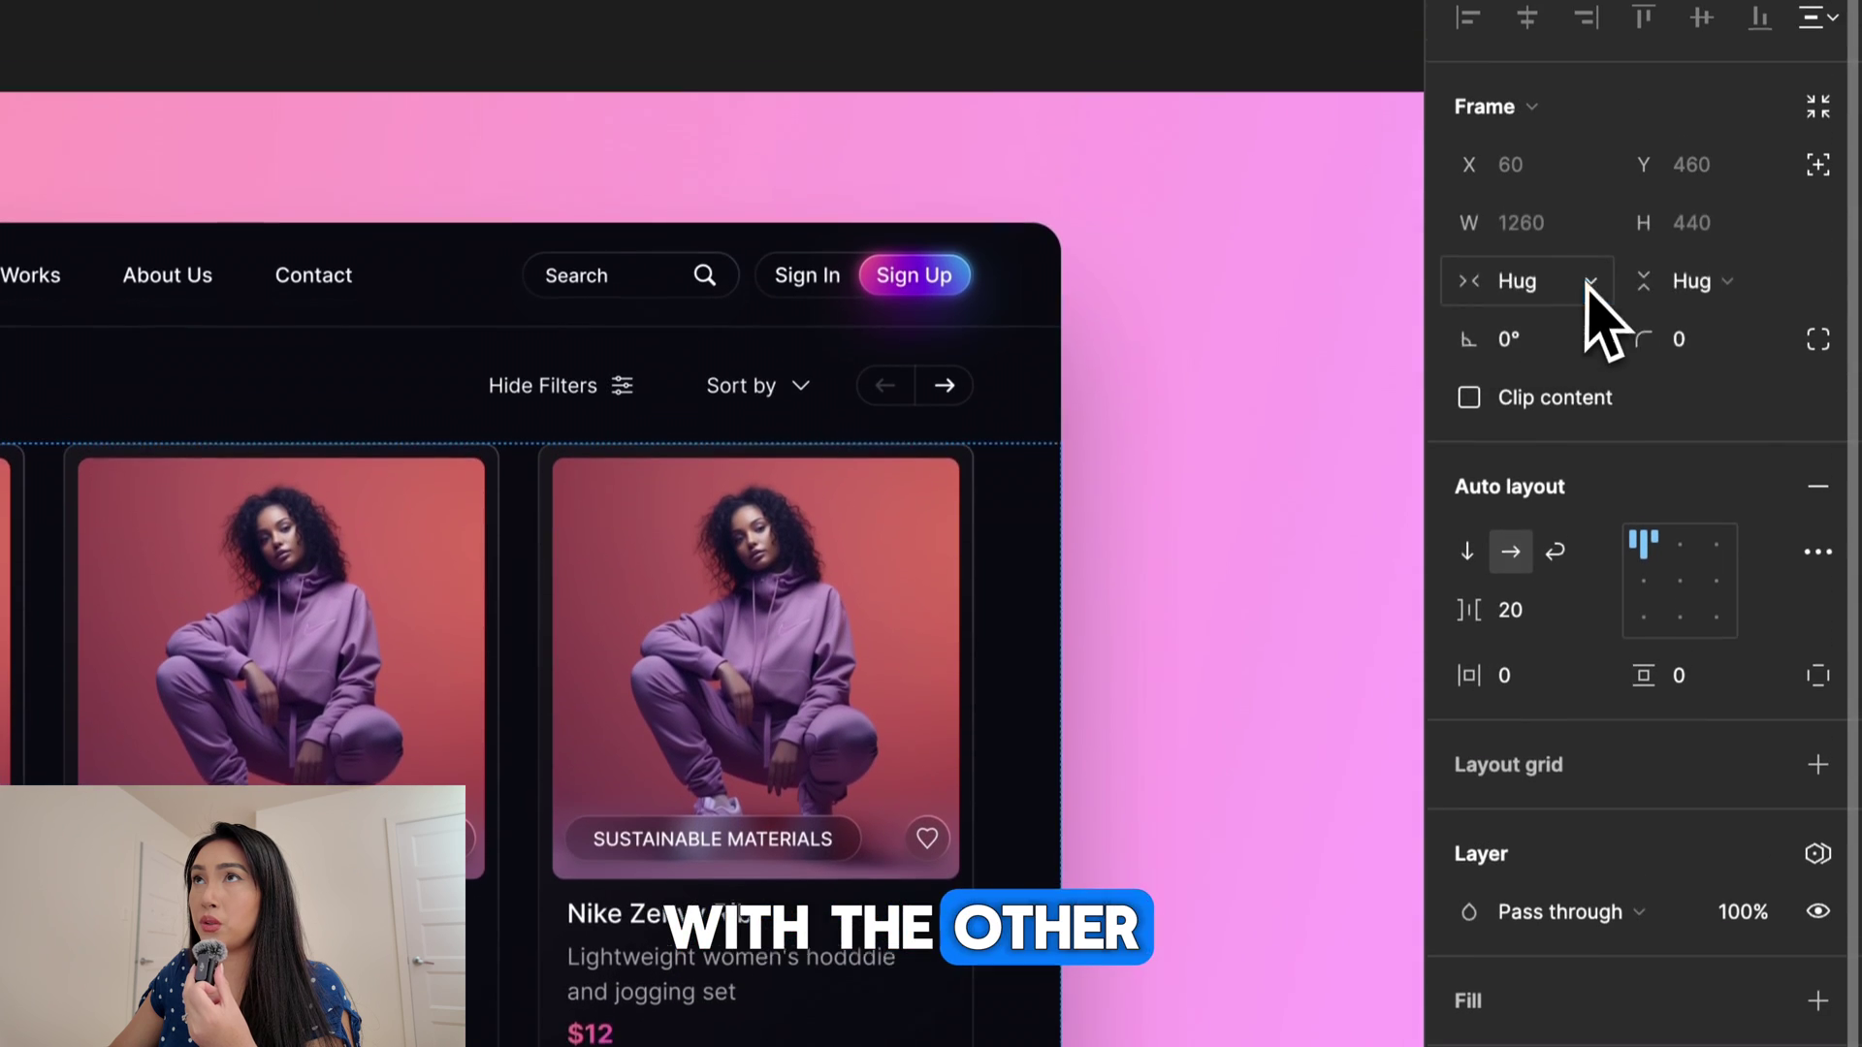
pyautogui.click(1590, 286)
pyautogui.click(1566, 339)
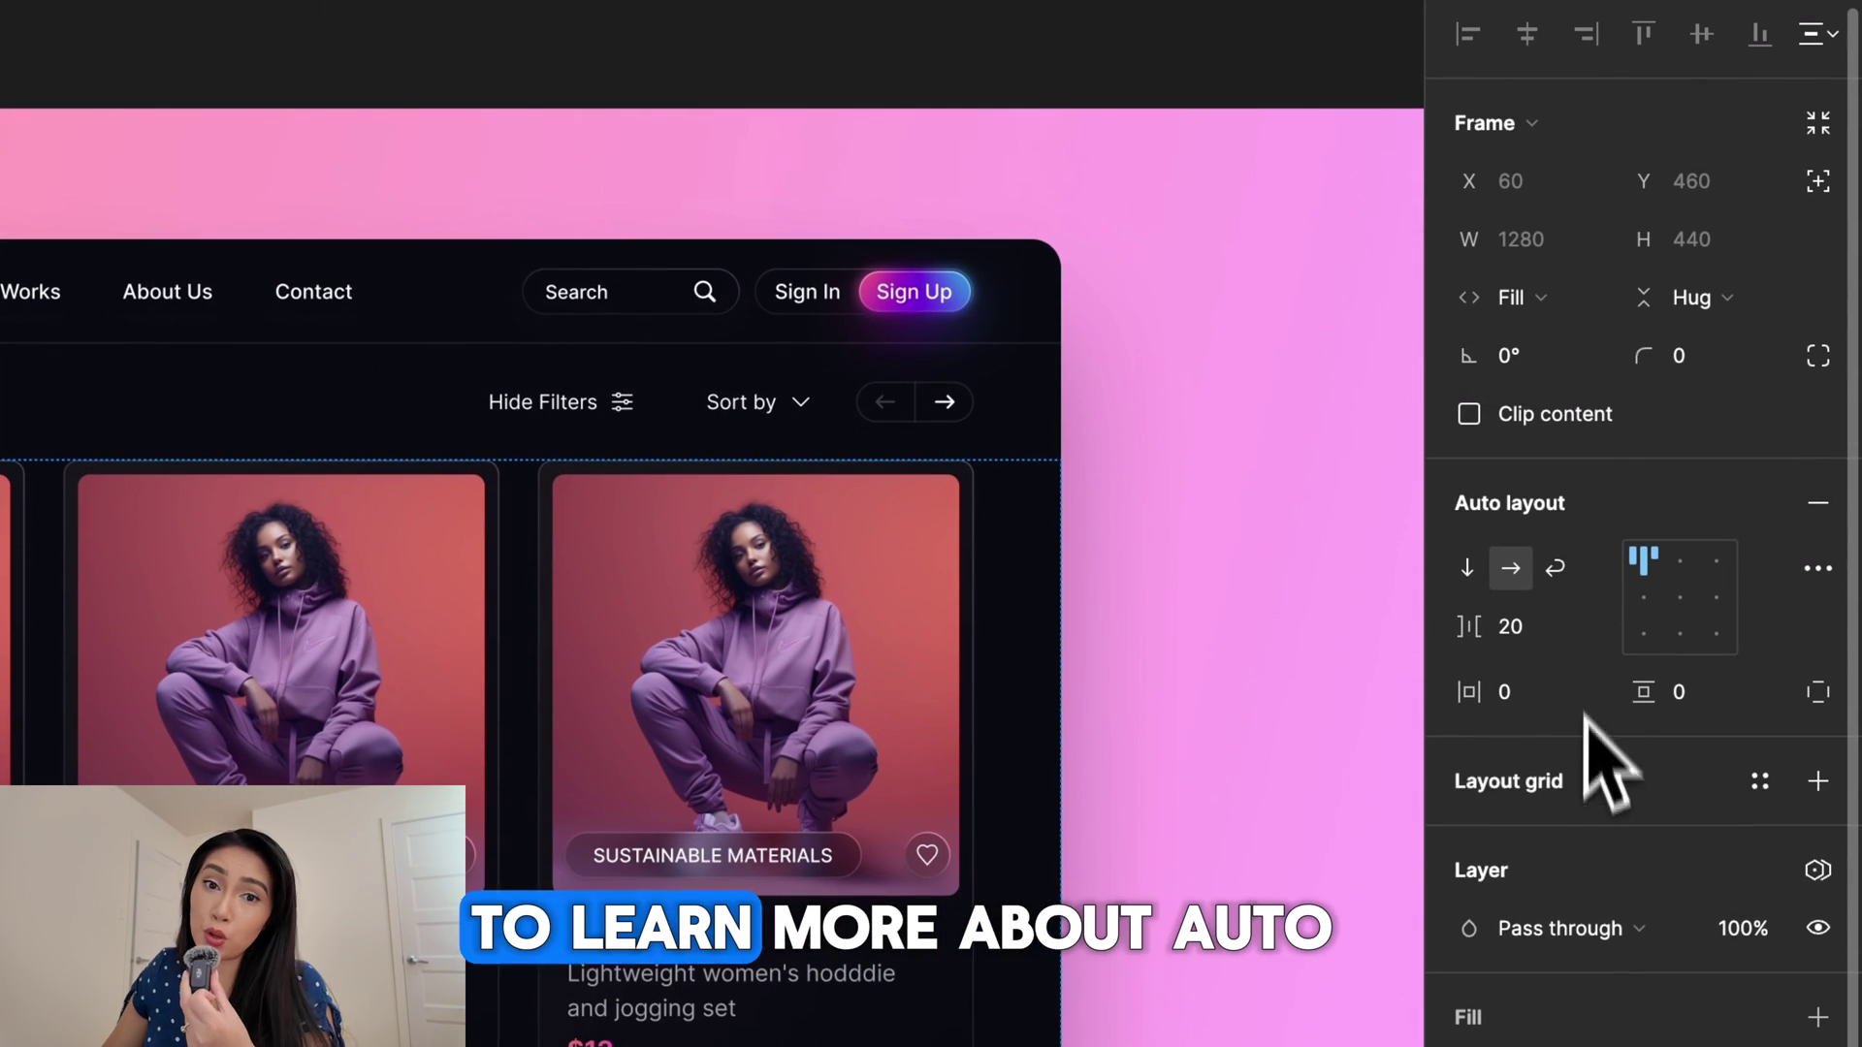
pyautogui.click(1588, 628)
pyautogui.click(1588, 655)
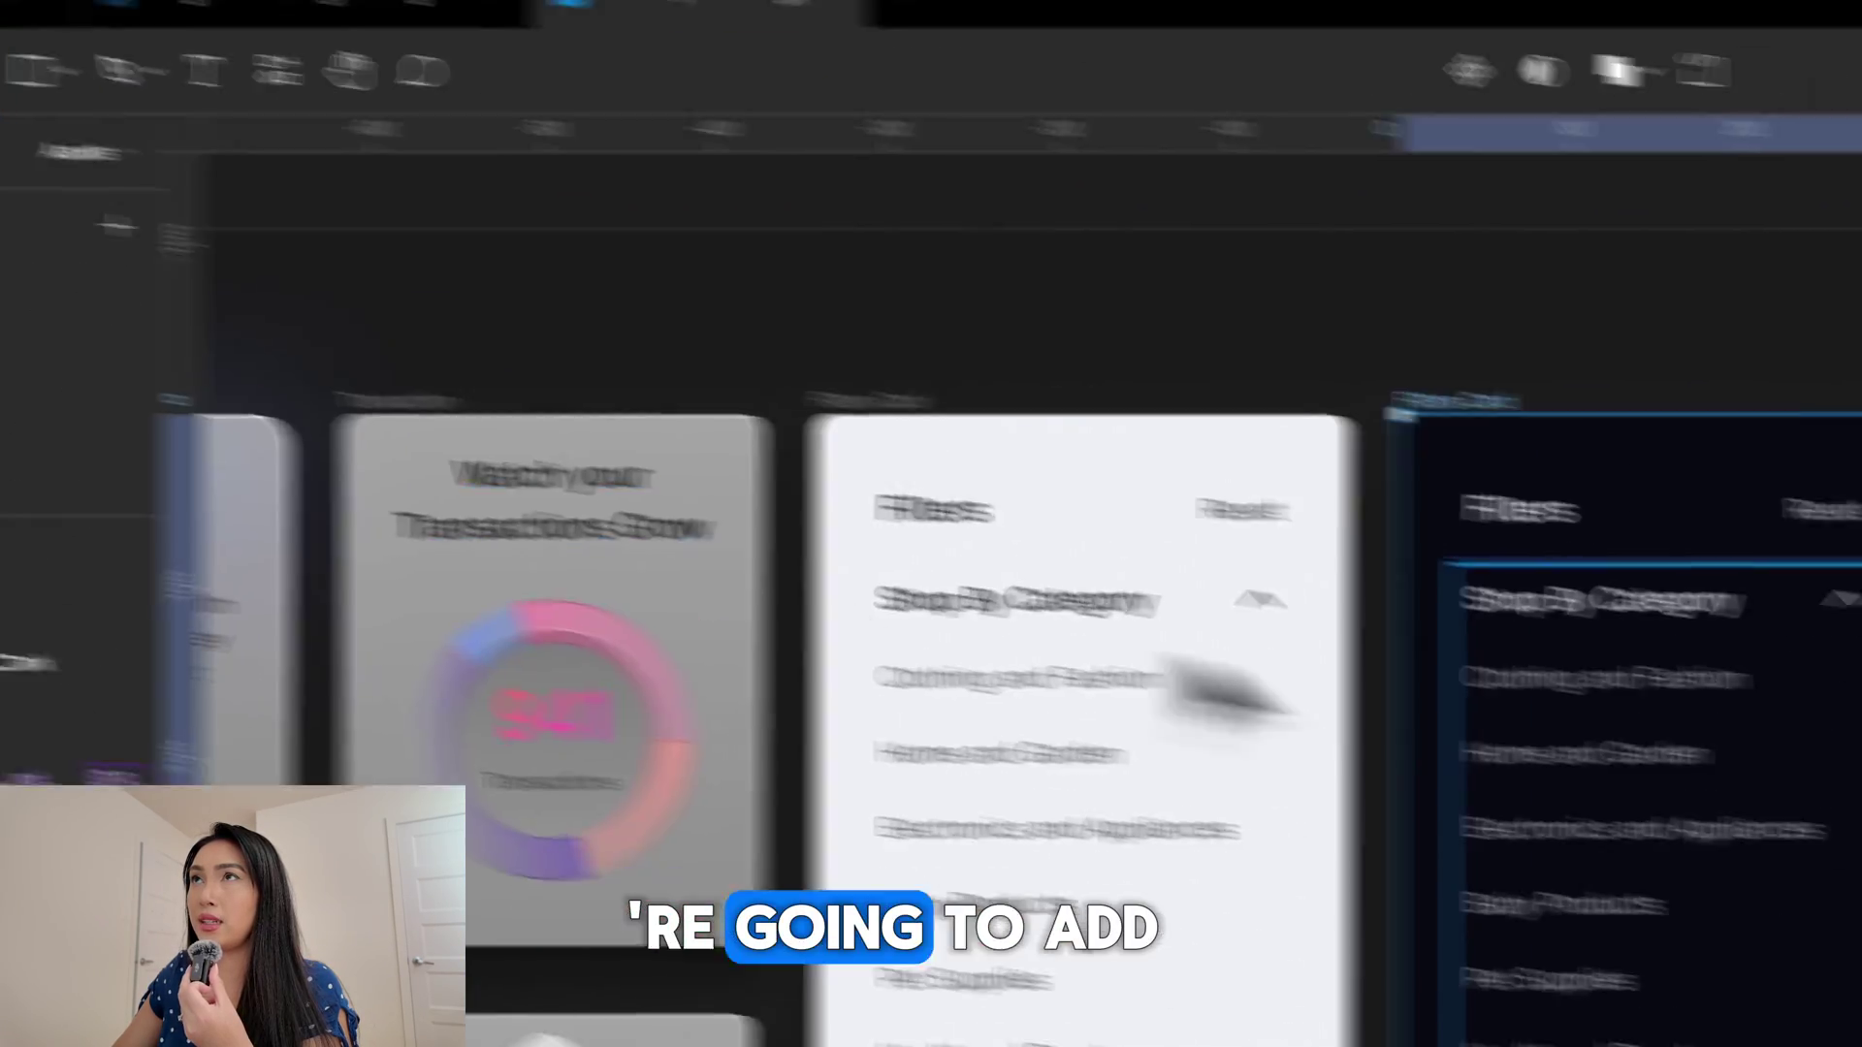
# - Copy the dark Filters Card from the Assets page into Frame 1 and align it to the frame's top-left corner
pyautogui.rightClick(1144, 659)
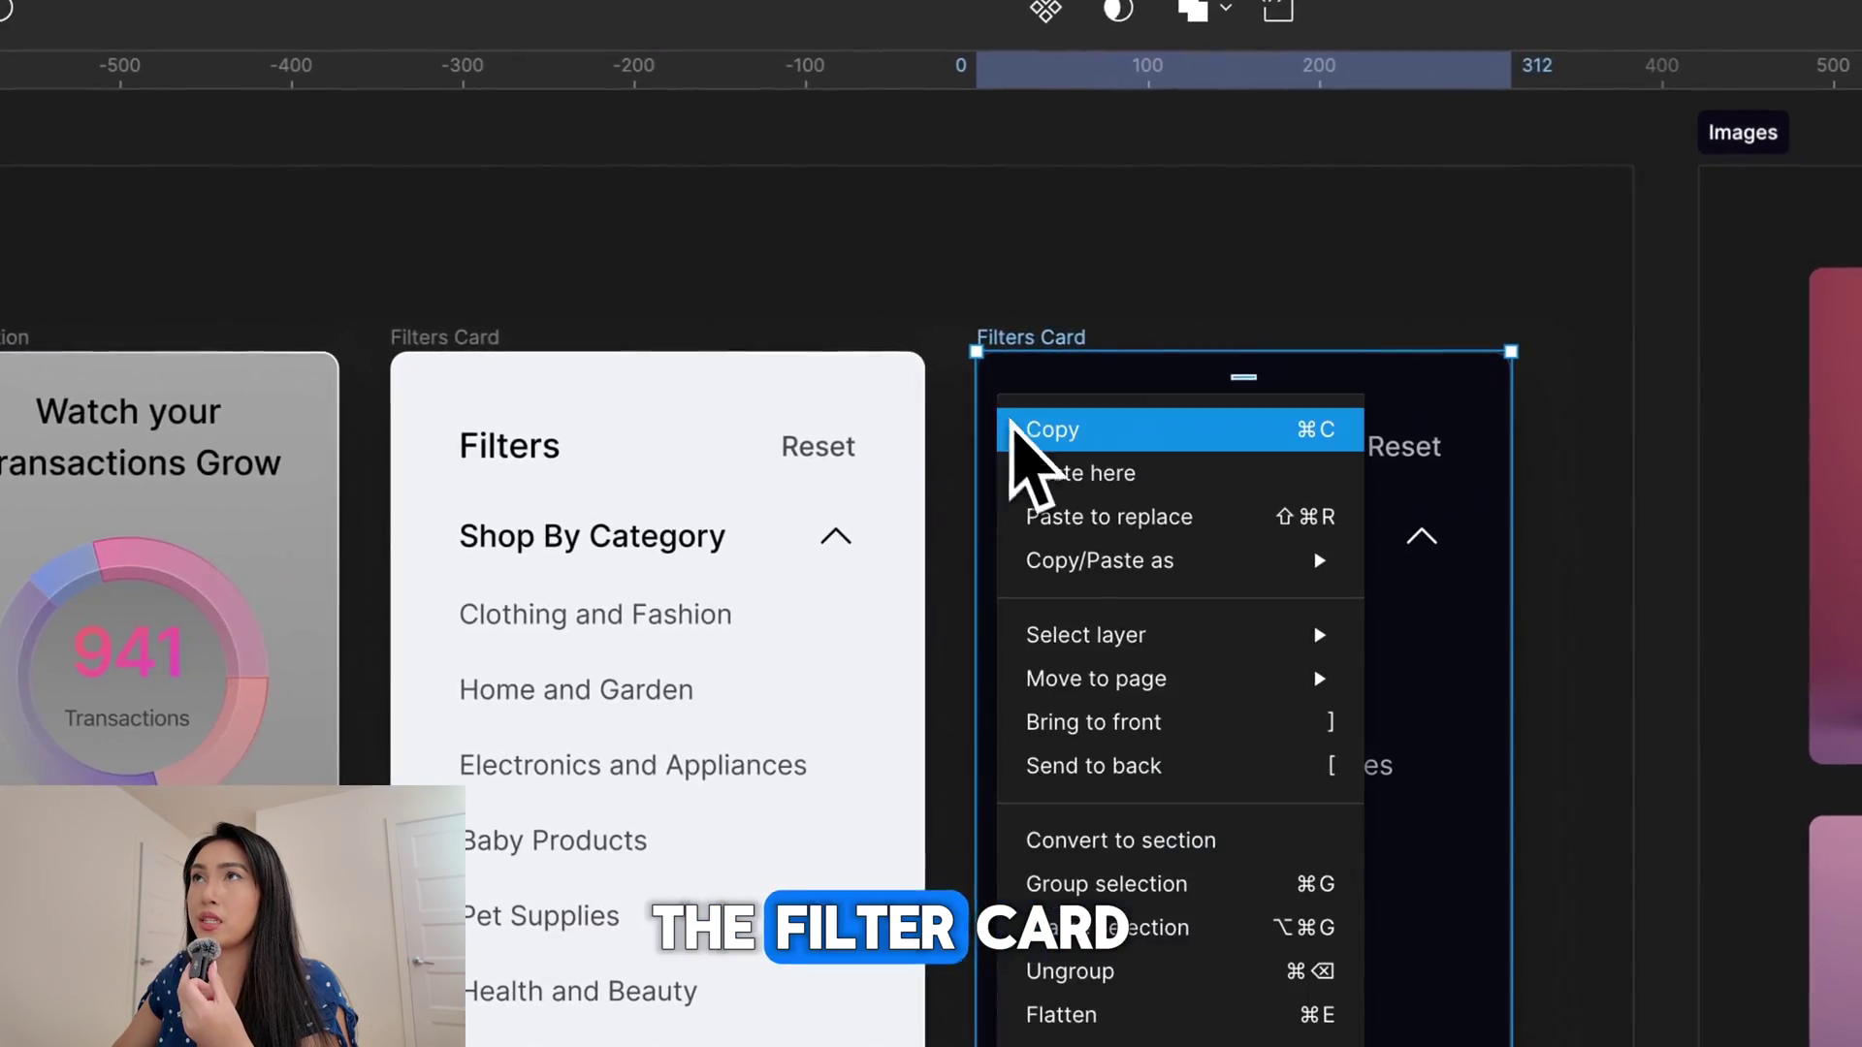
pyautogui.click(1052, 429)
pyautogui.click(155, 504)
pyautogui.rightClick(520, 449)
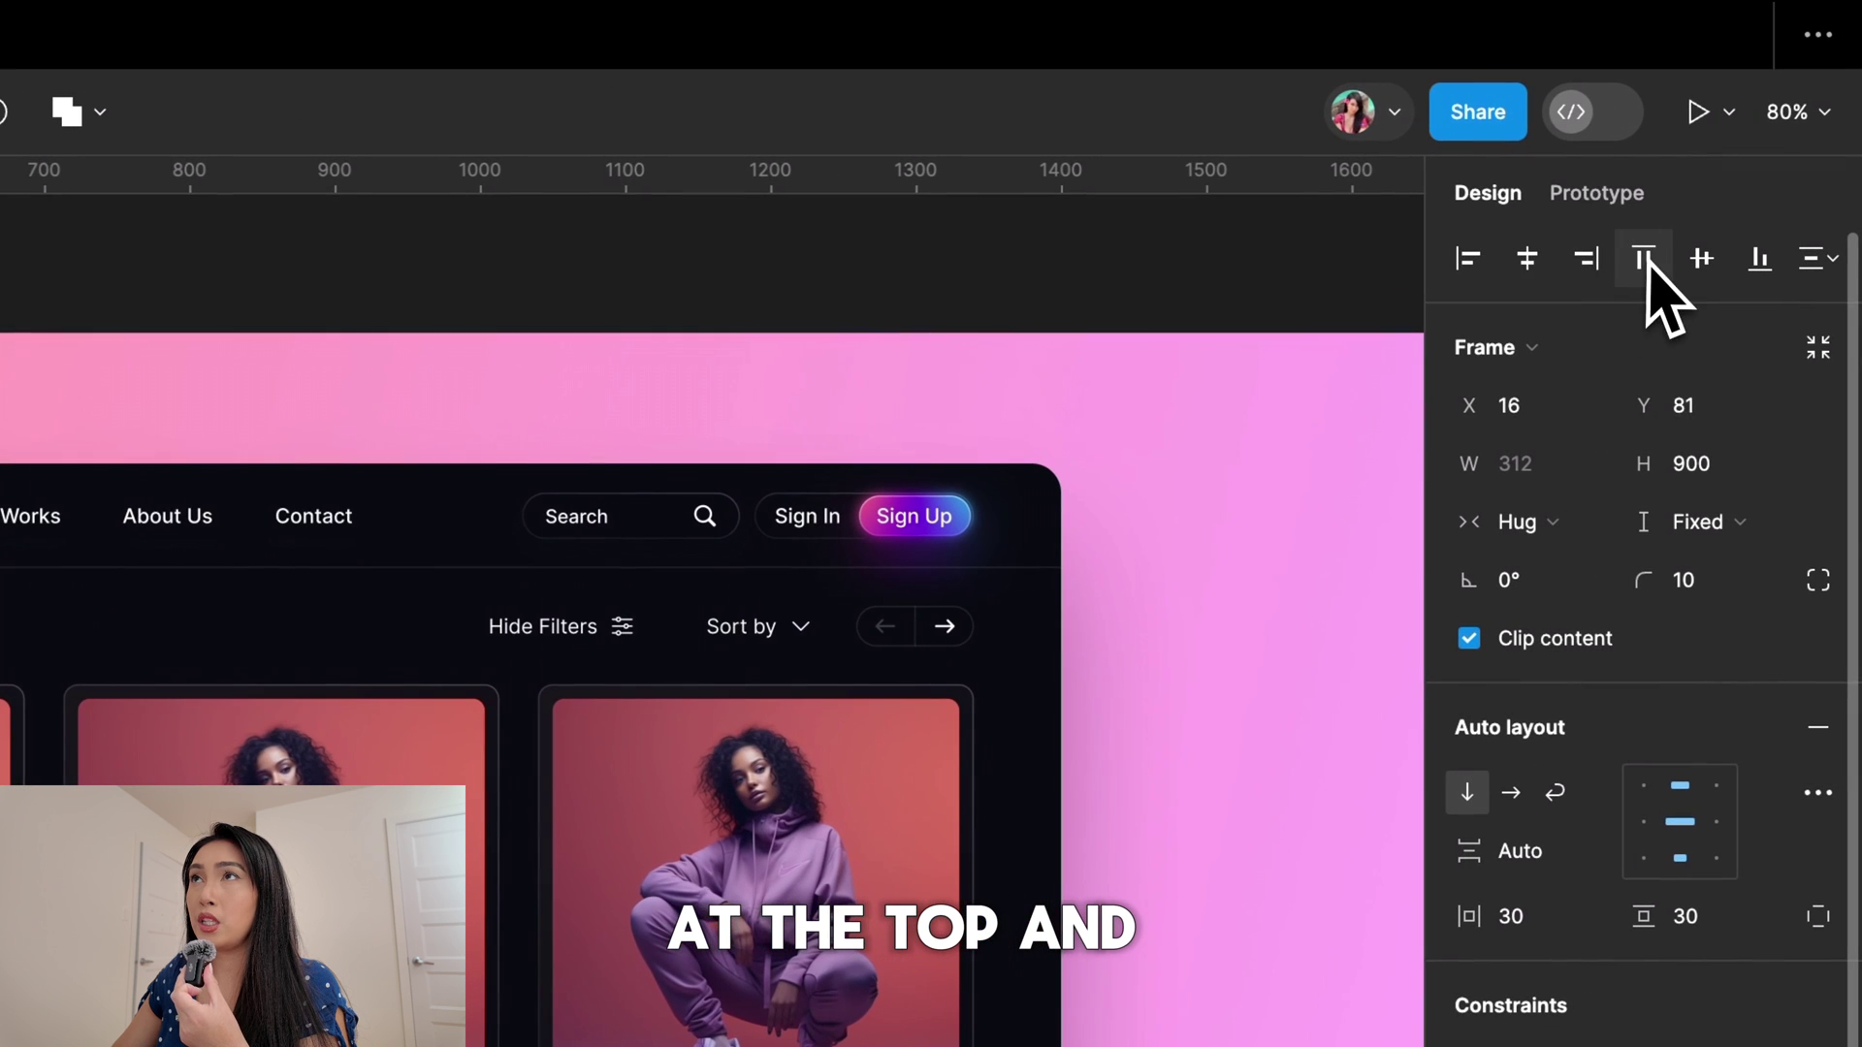
pyautogui.click(1643, 258)
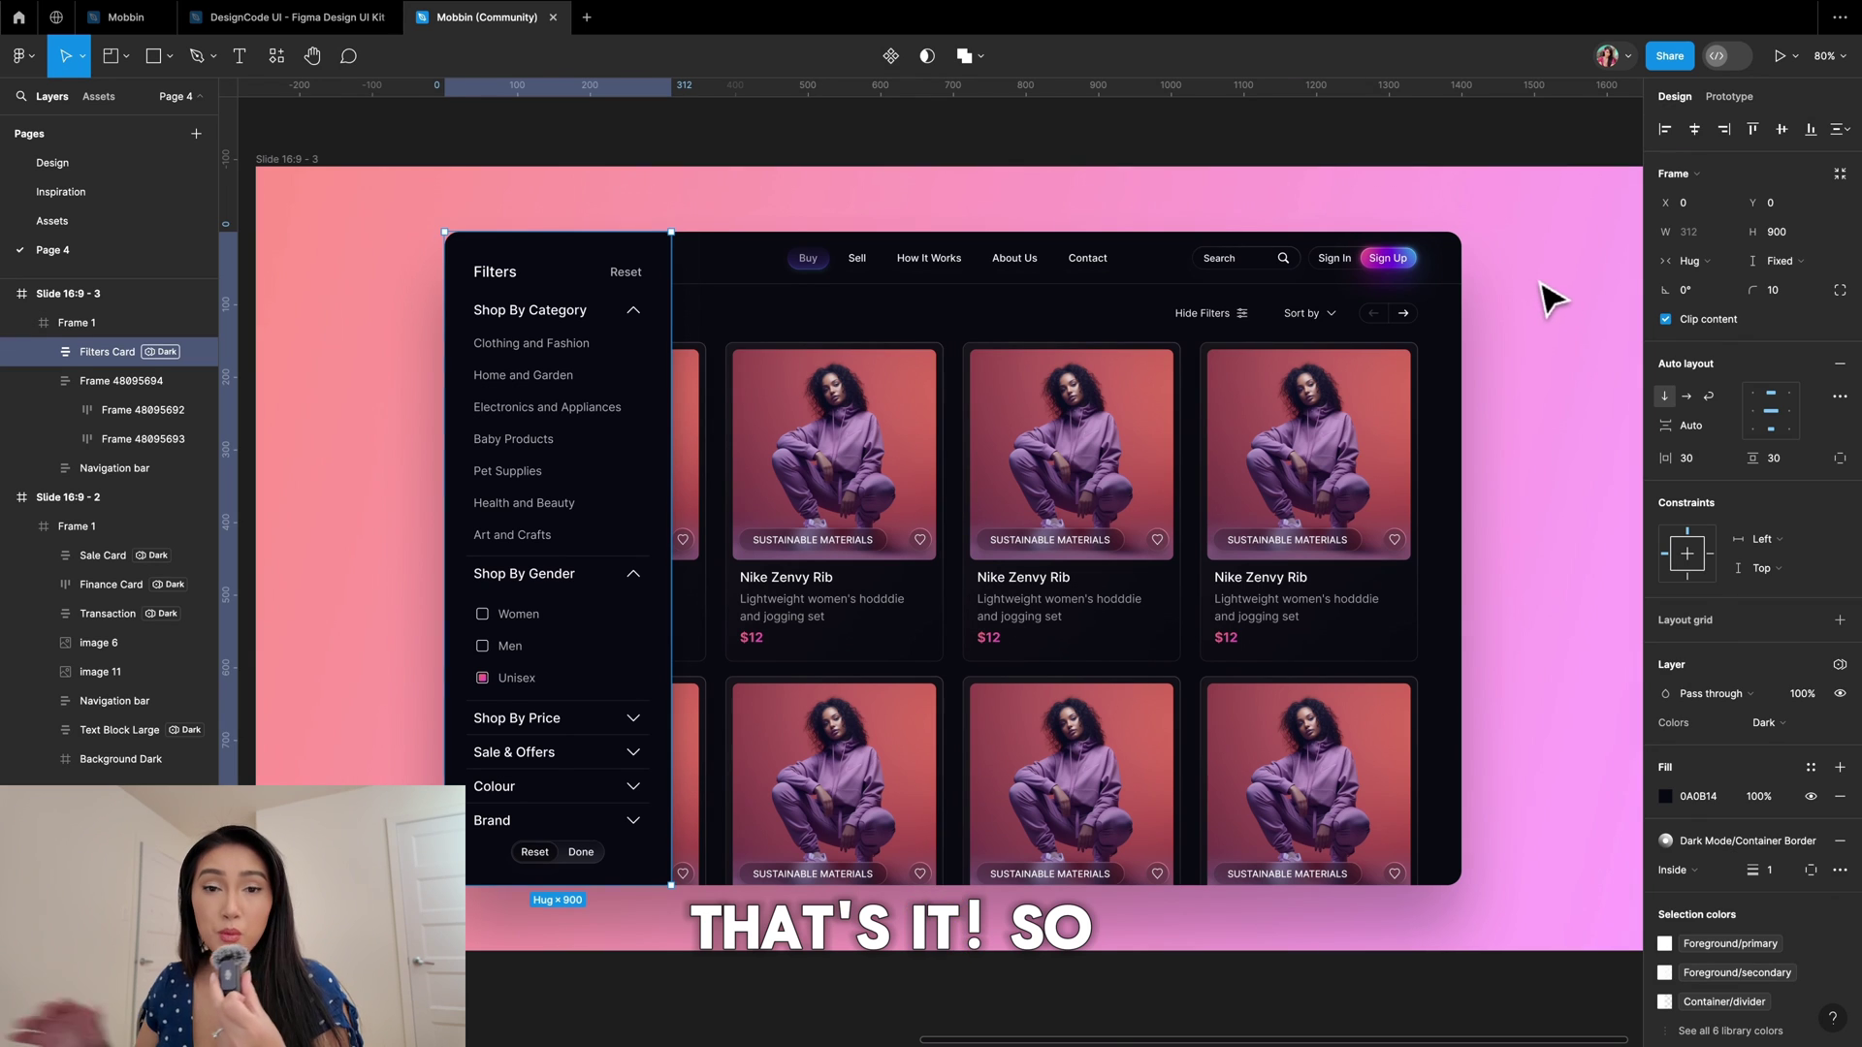
pyautogui.click(1553, 303)
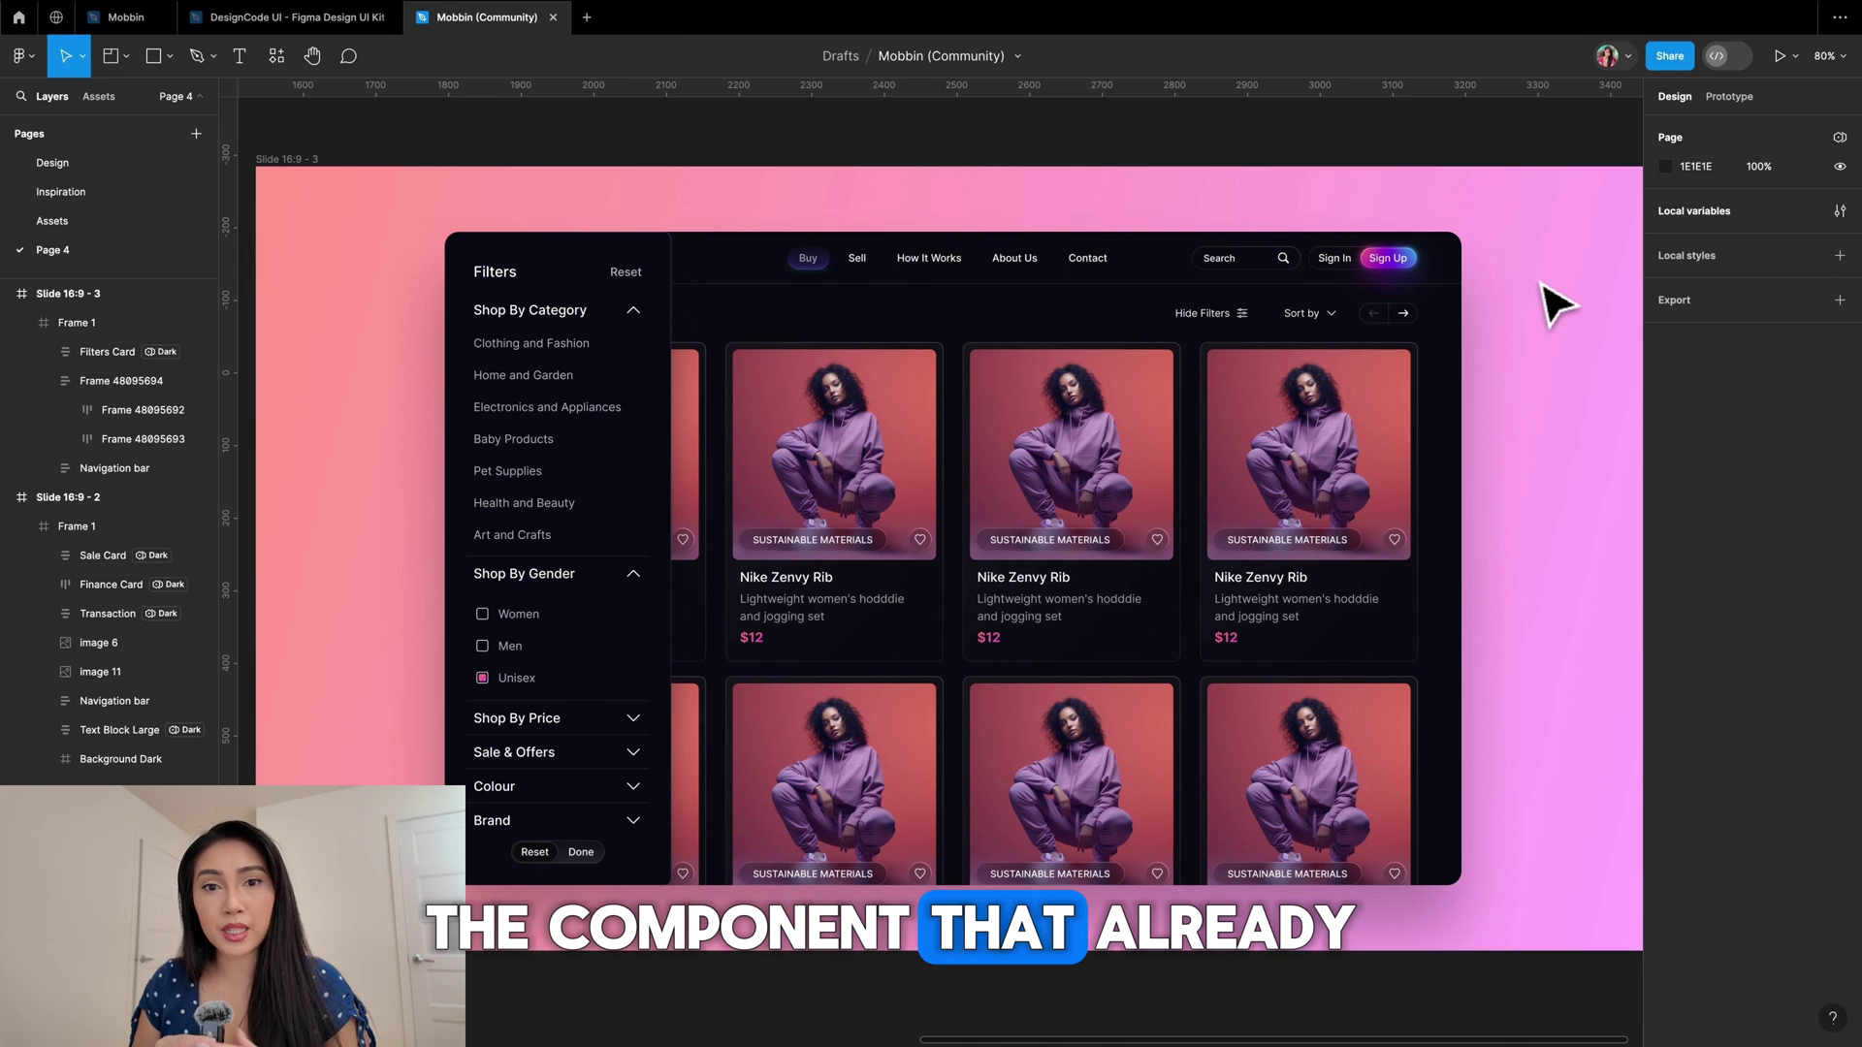